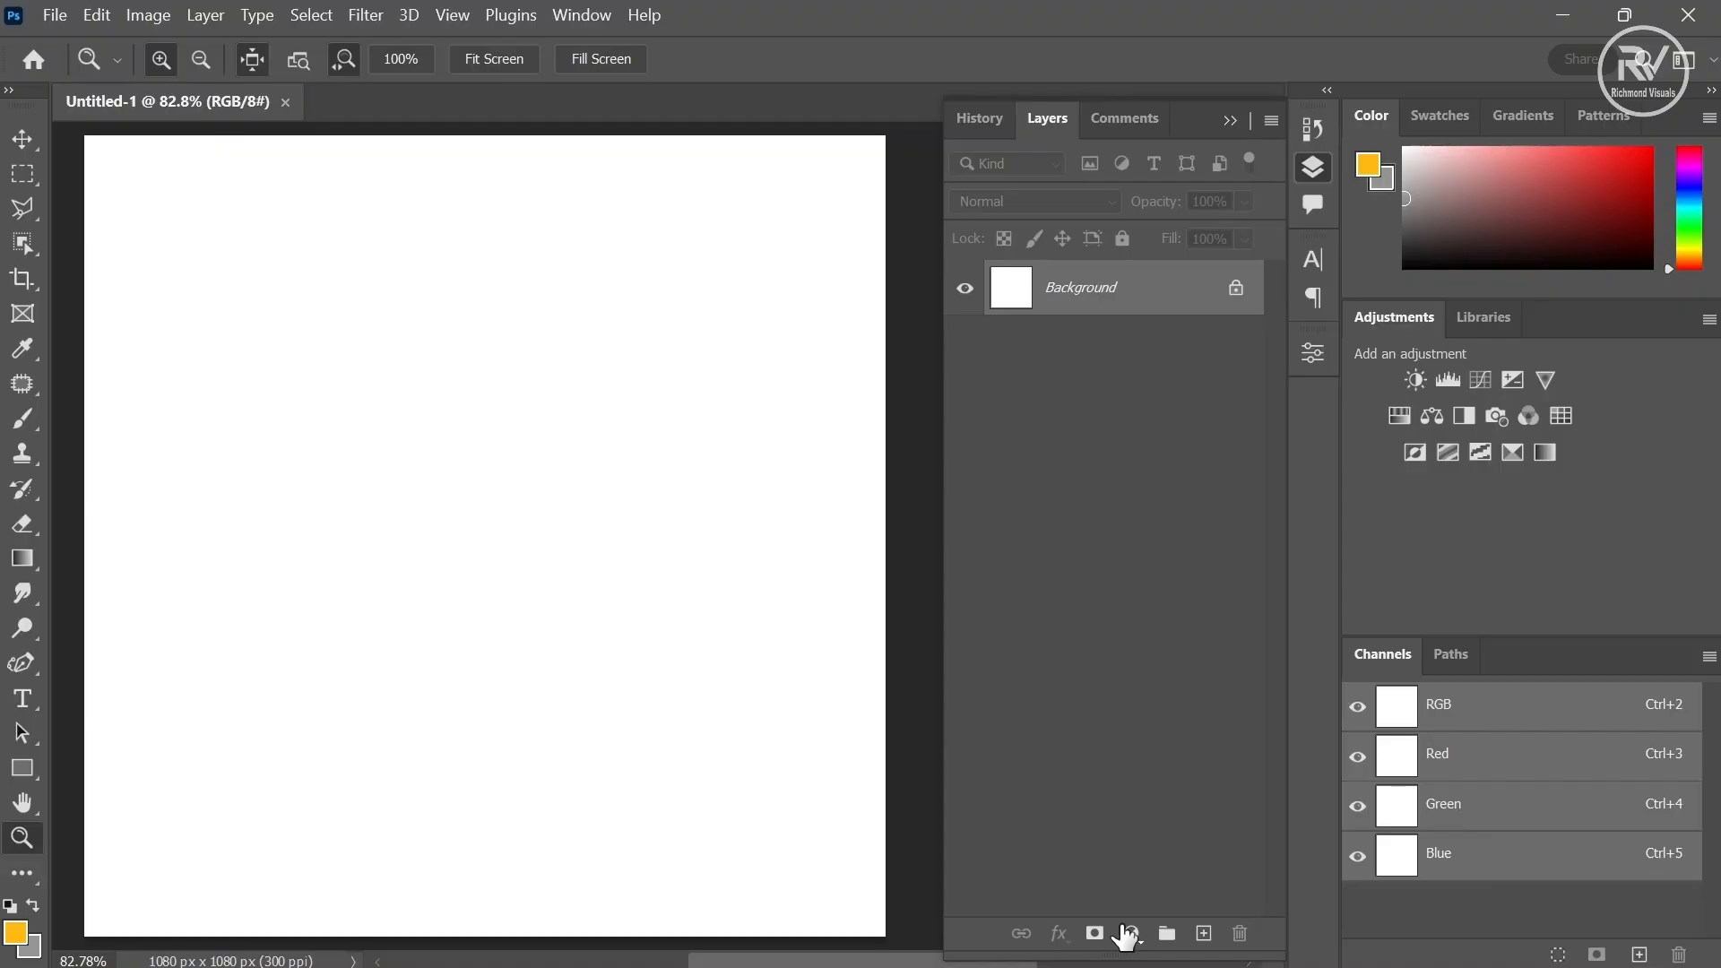
- Add a Solid Color fill layer and set its colour to light orange f9a745
left_click(1130, 934)
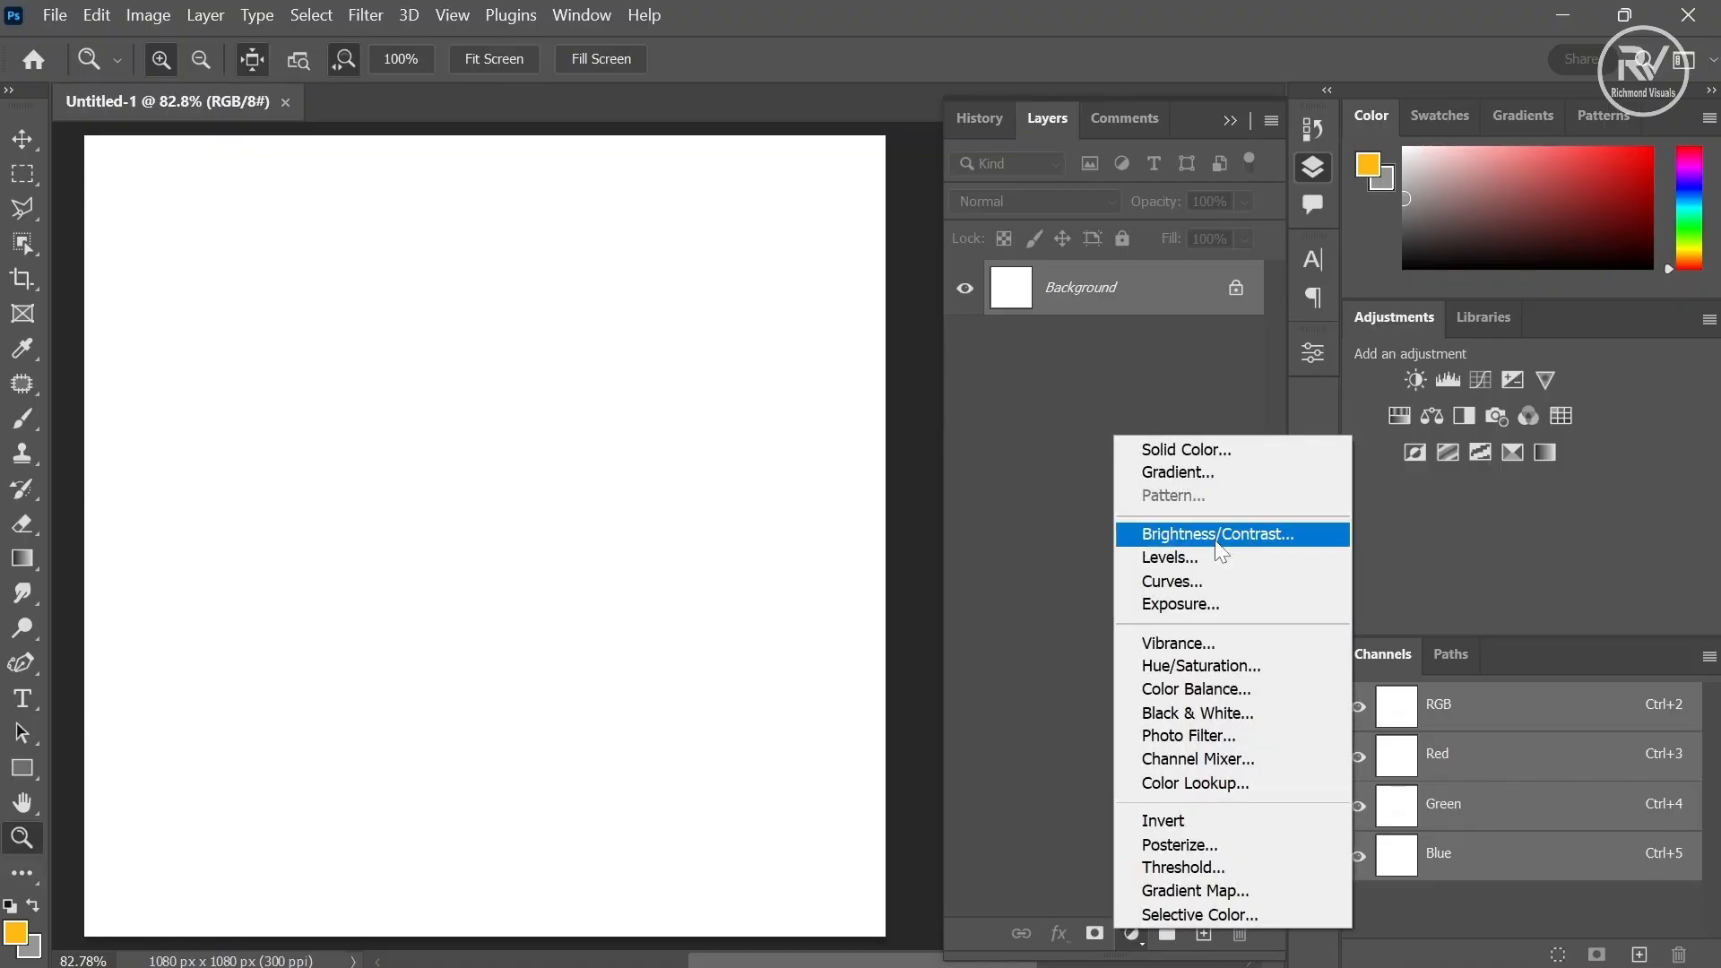
left_click(1185, 449)
left_click(1346, 561)
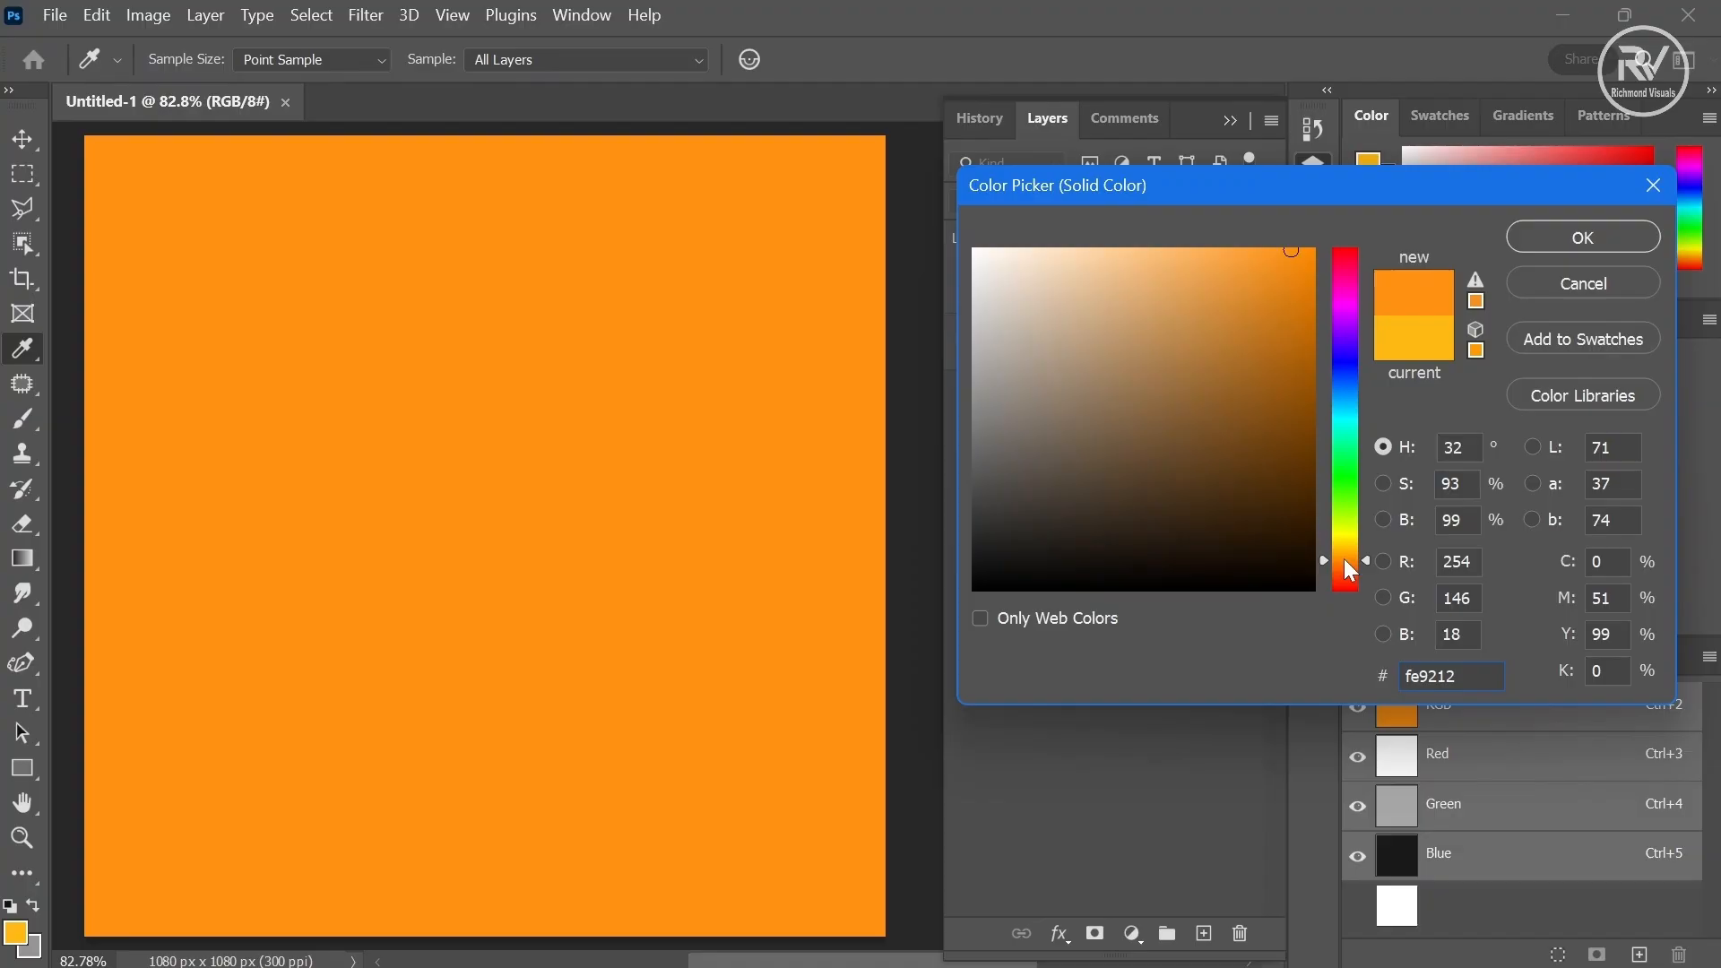
left_click(1220, 257)
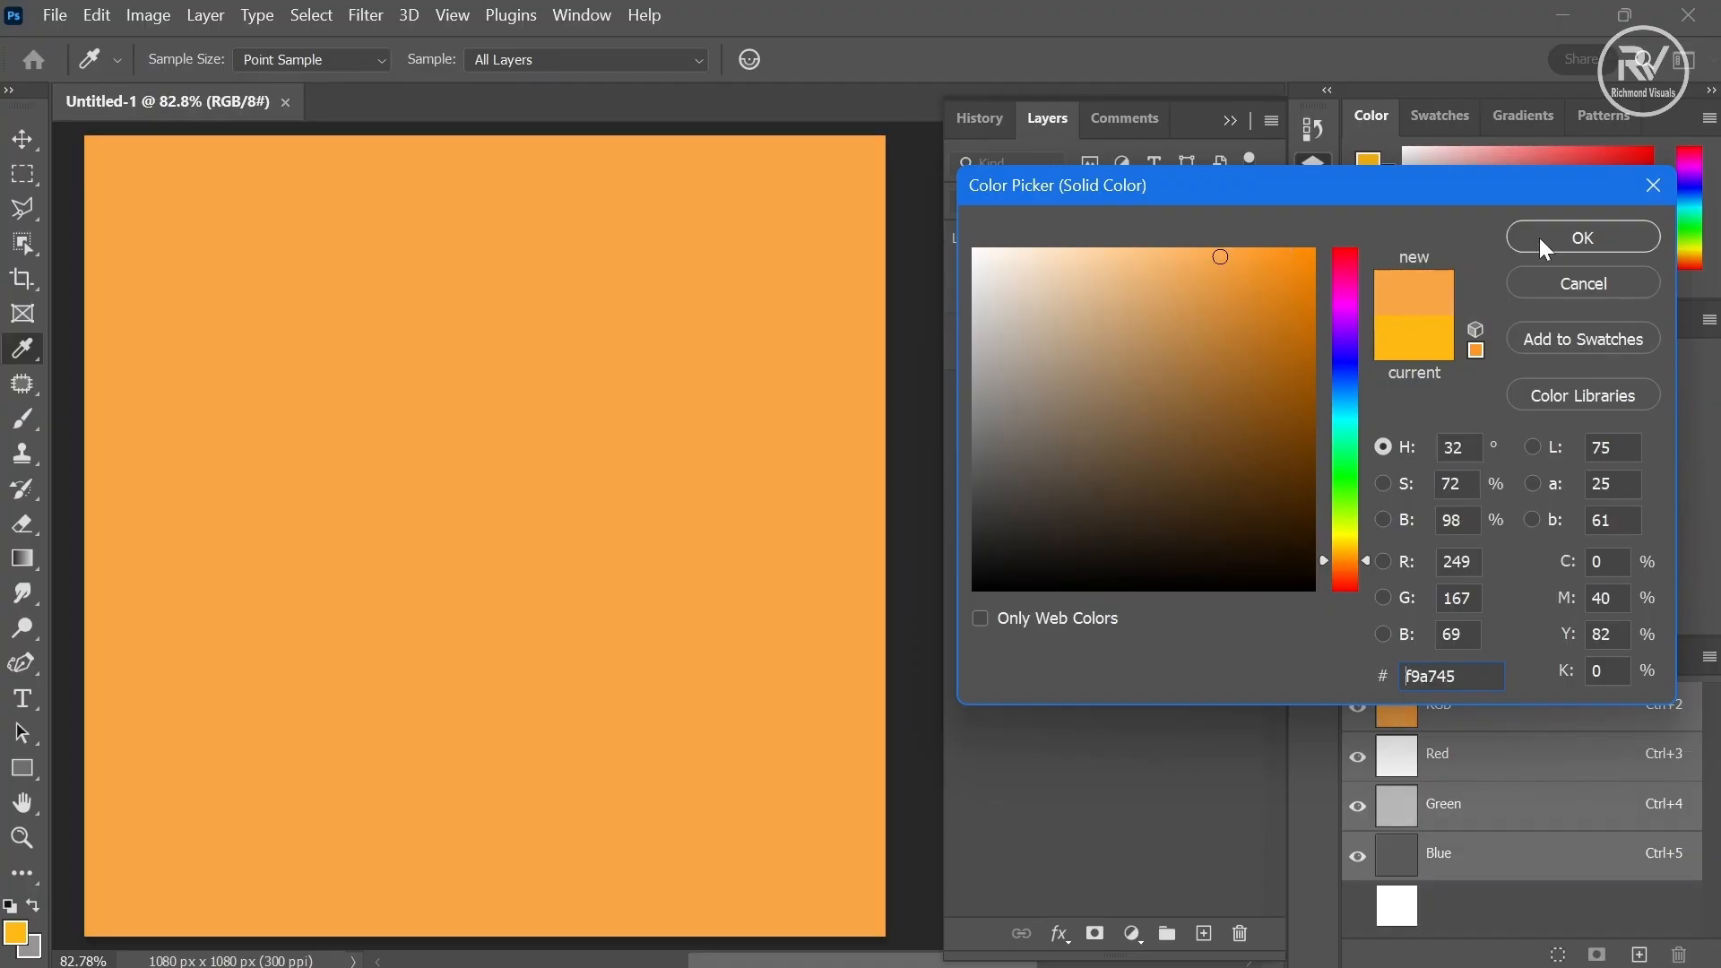
left_click(1543, 239)
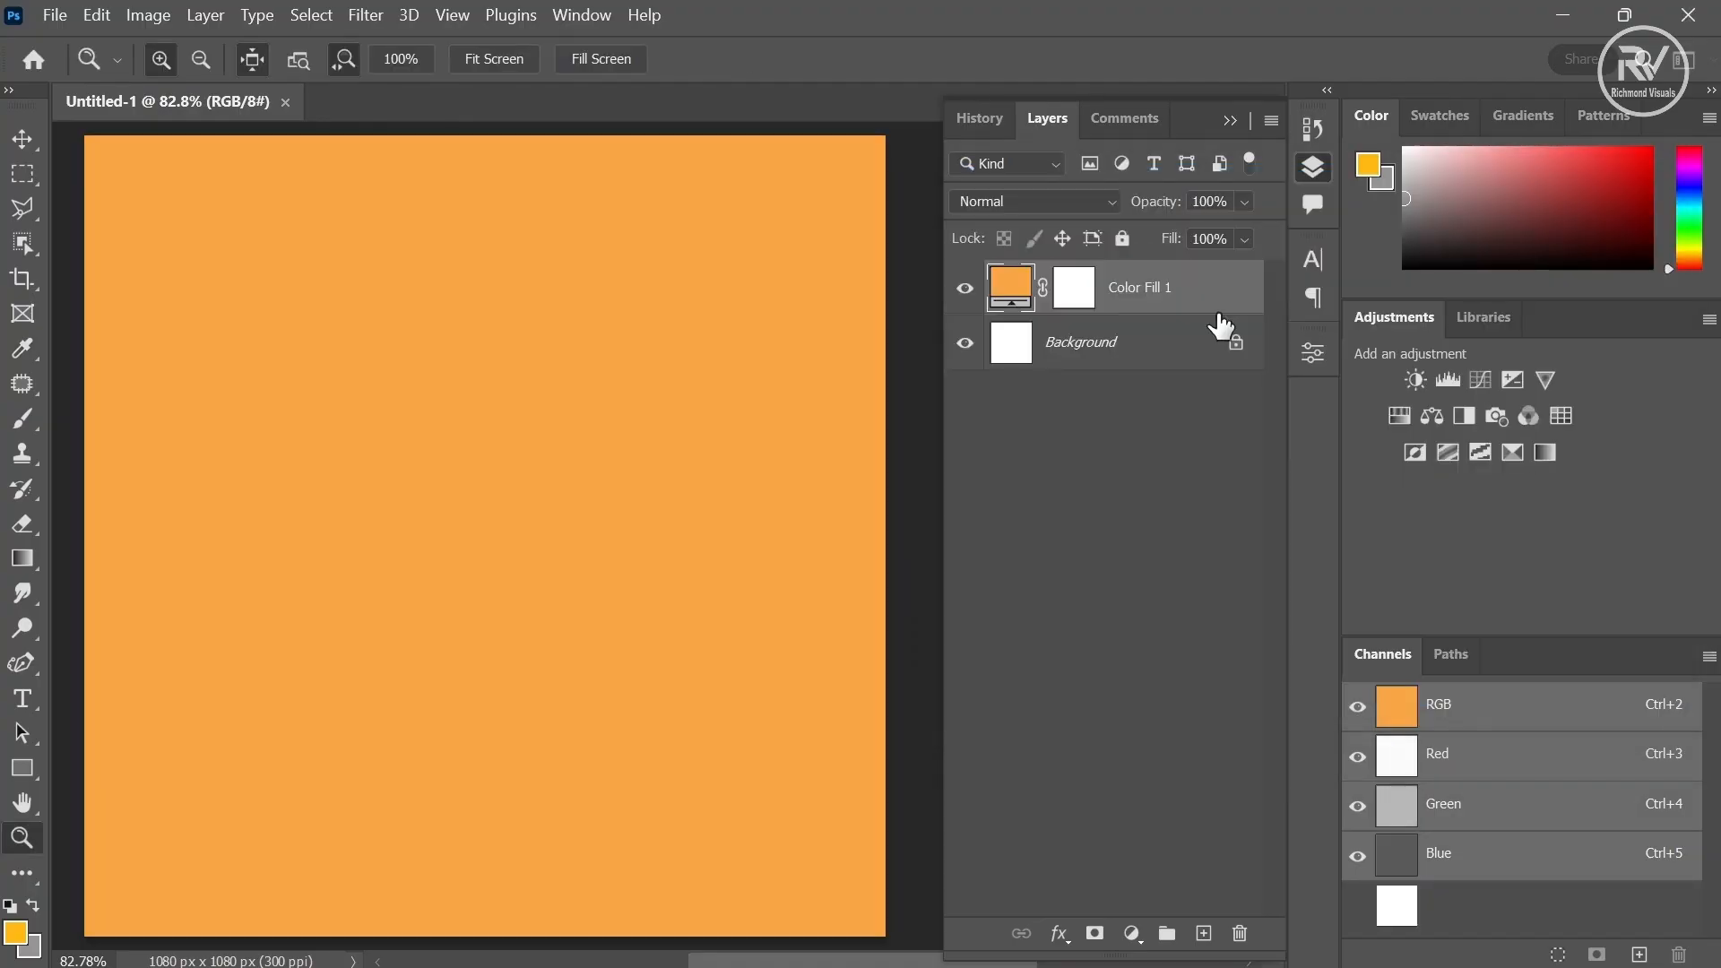
- Add a new layer and draw an S-shaped curve from the lower left edge to the top right corner with the Curvature Pen Tool
left_click(1201, 933)
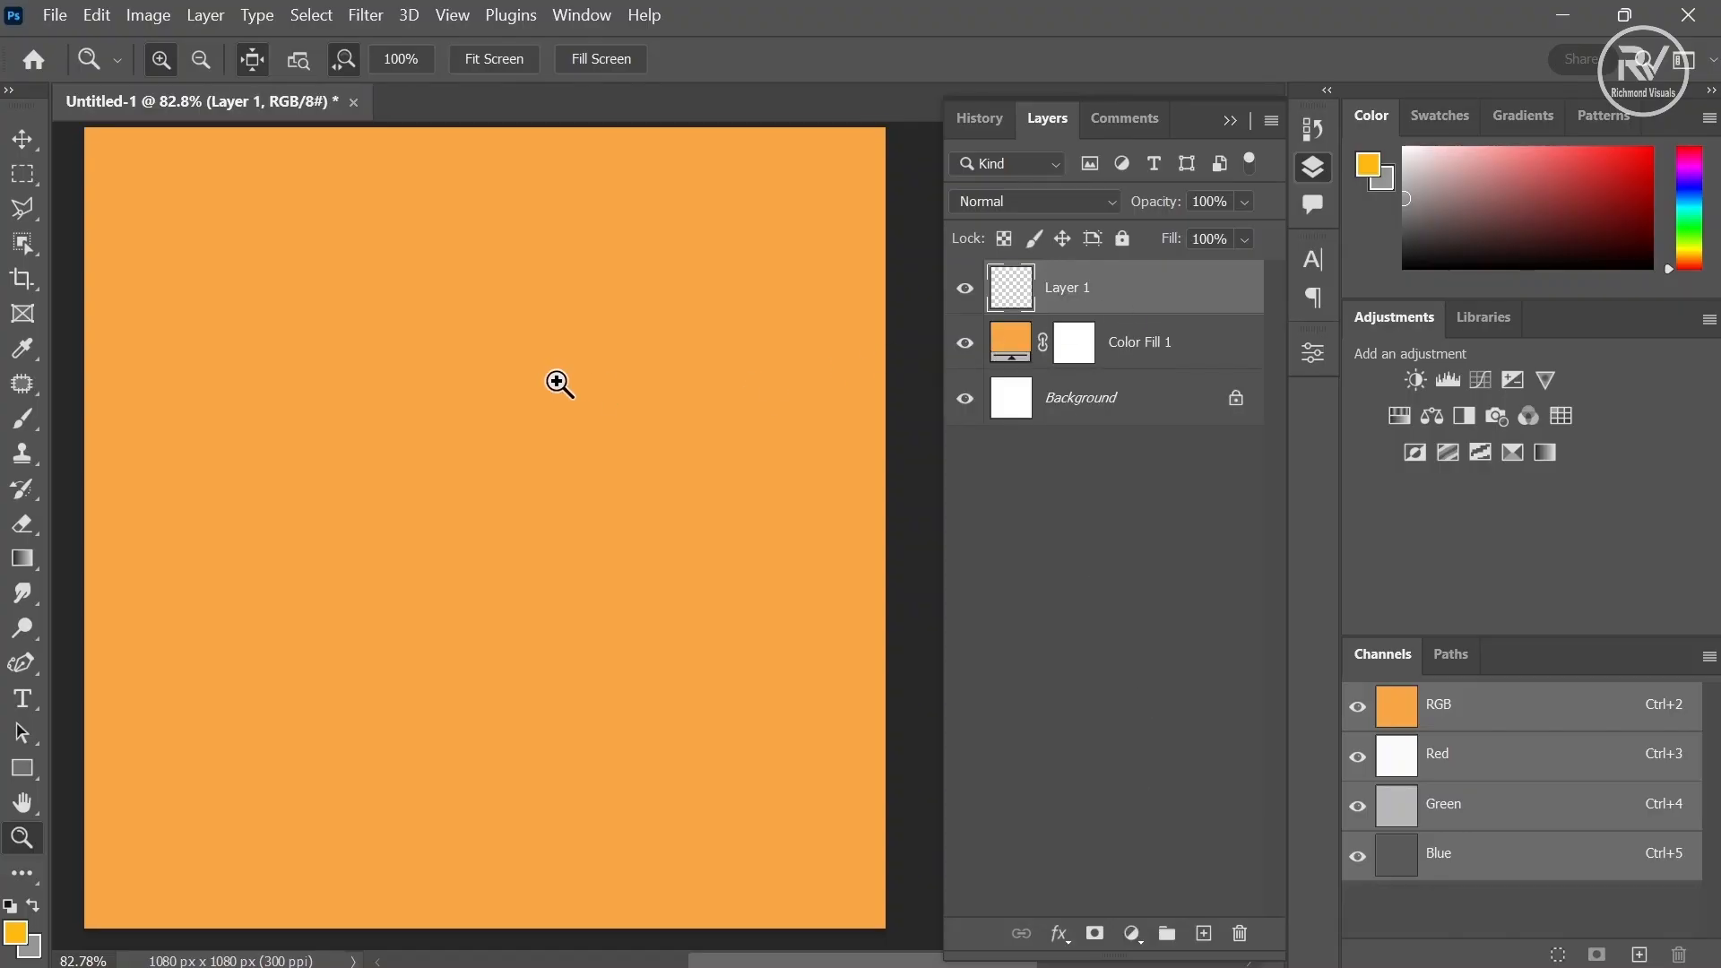
left_click(34, 658)
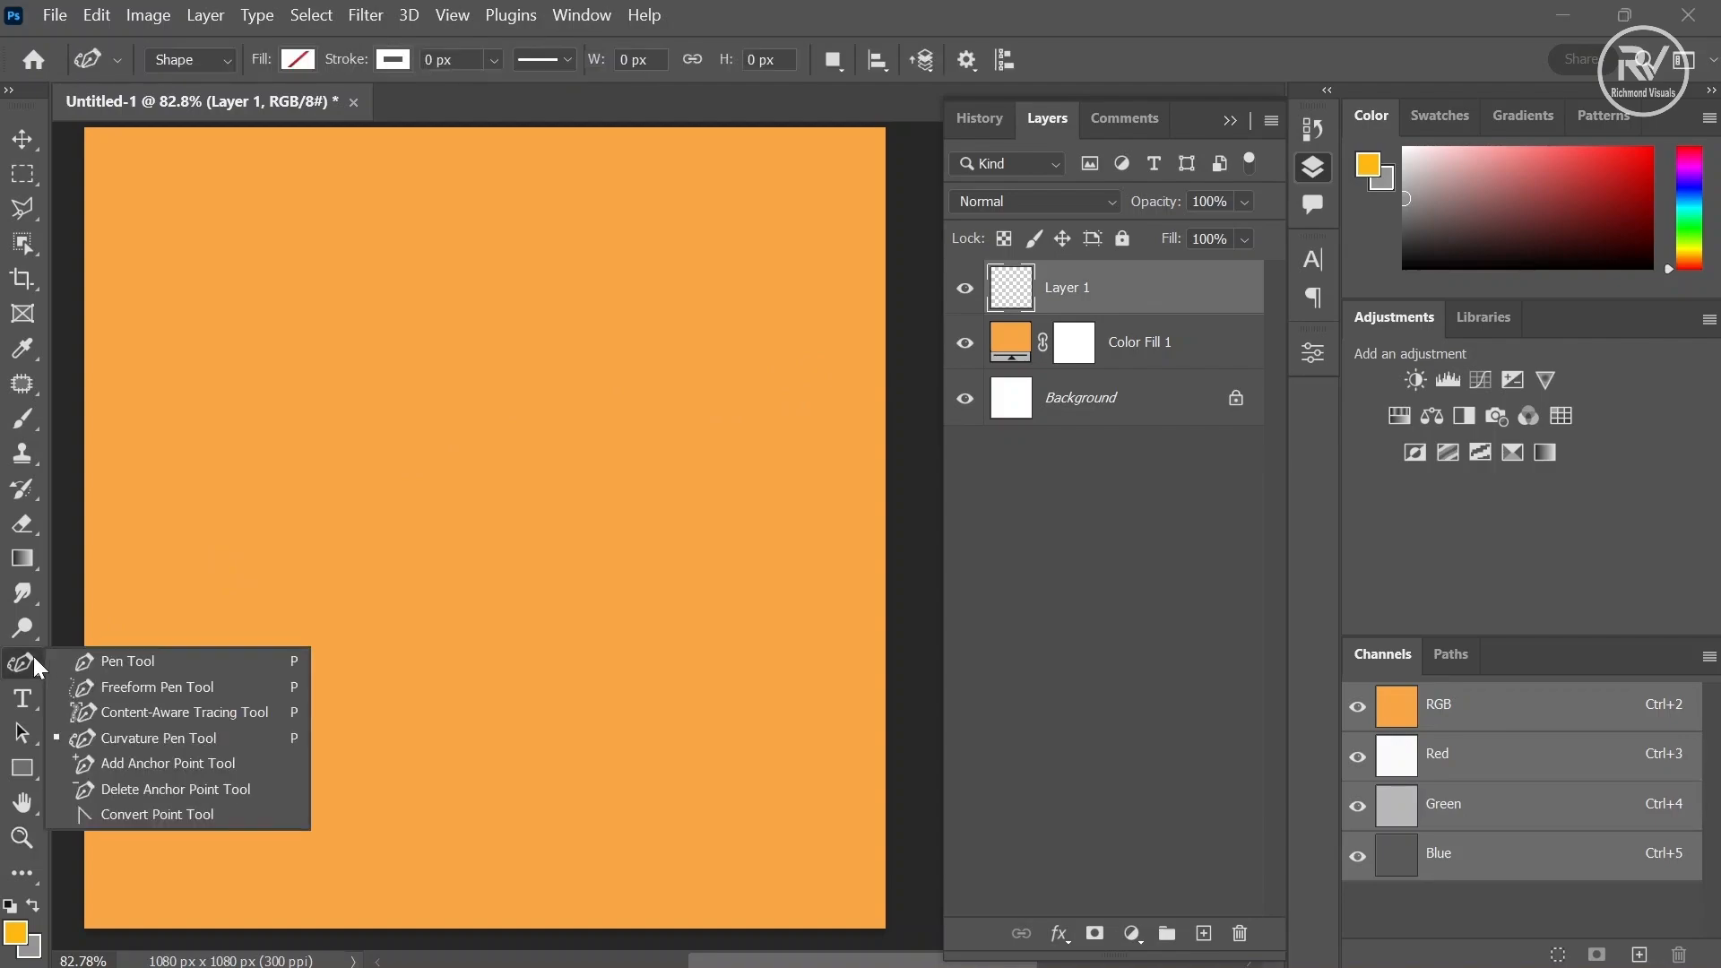
left_click(168, 740)
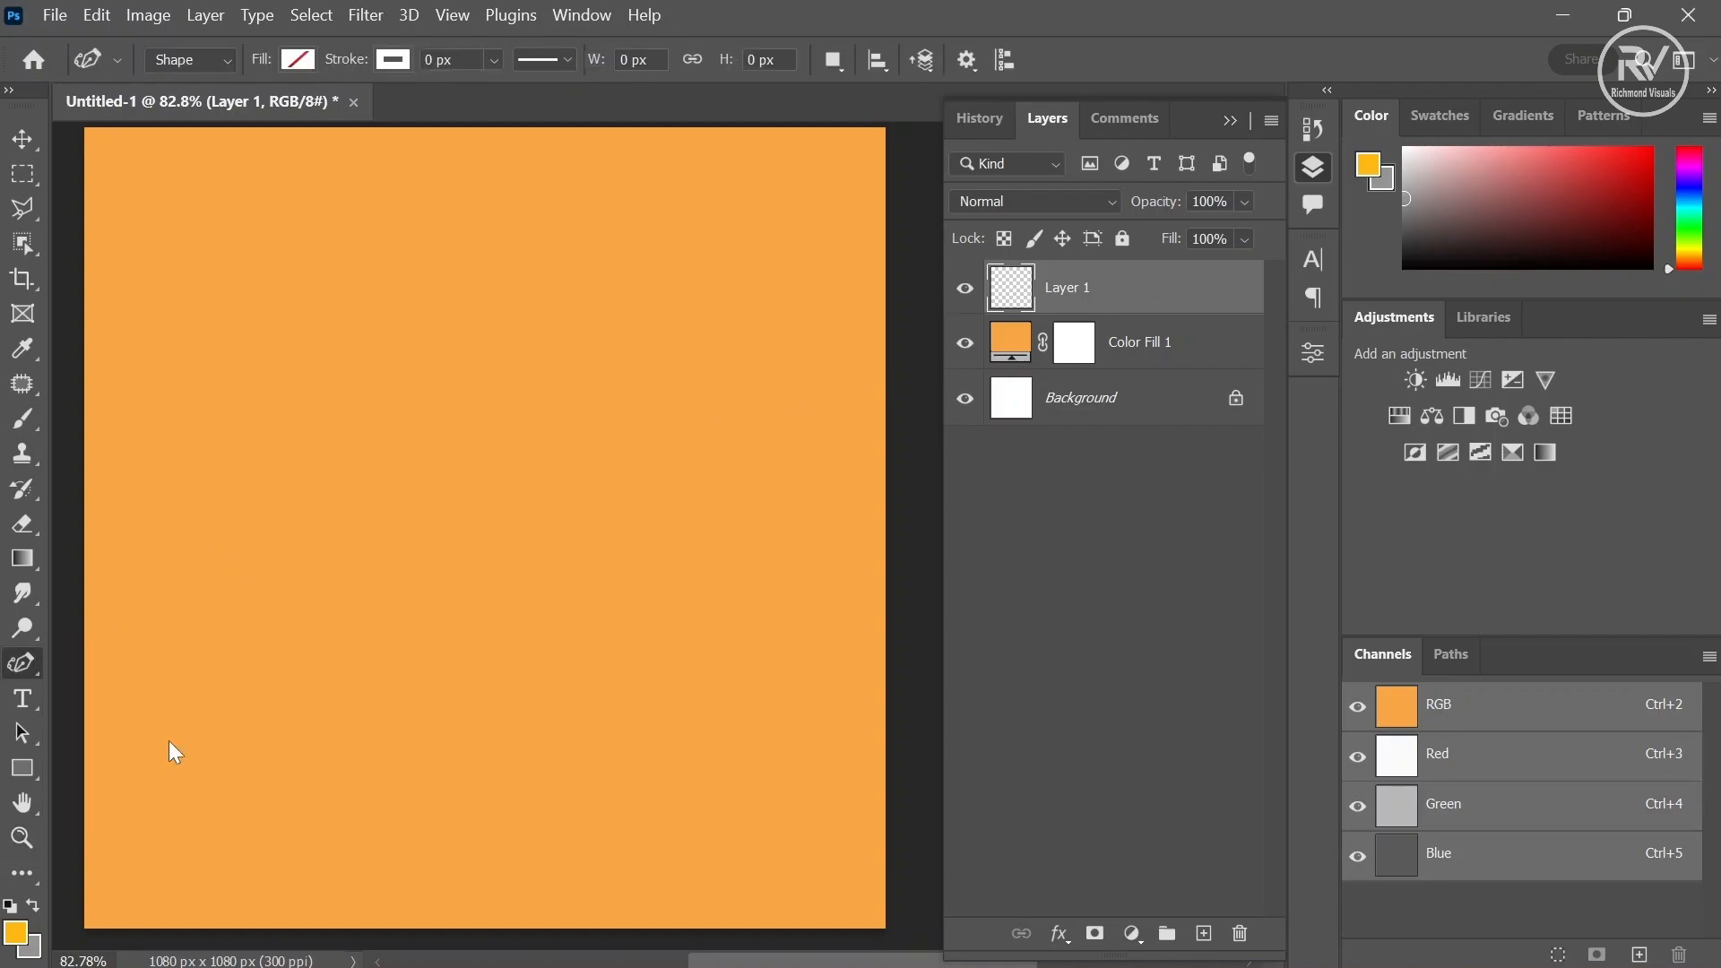
left_click(71, 782)
left_click(432, 657)
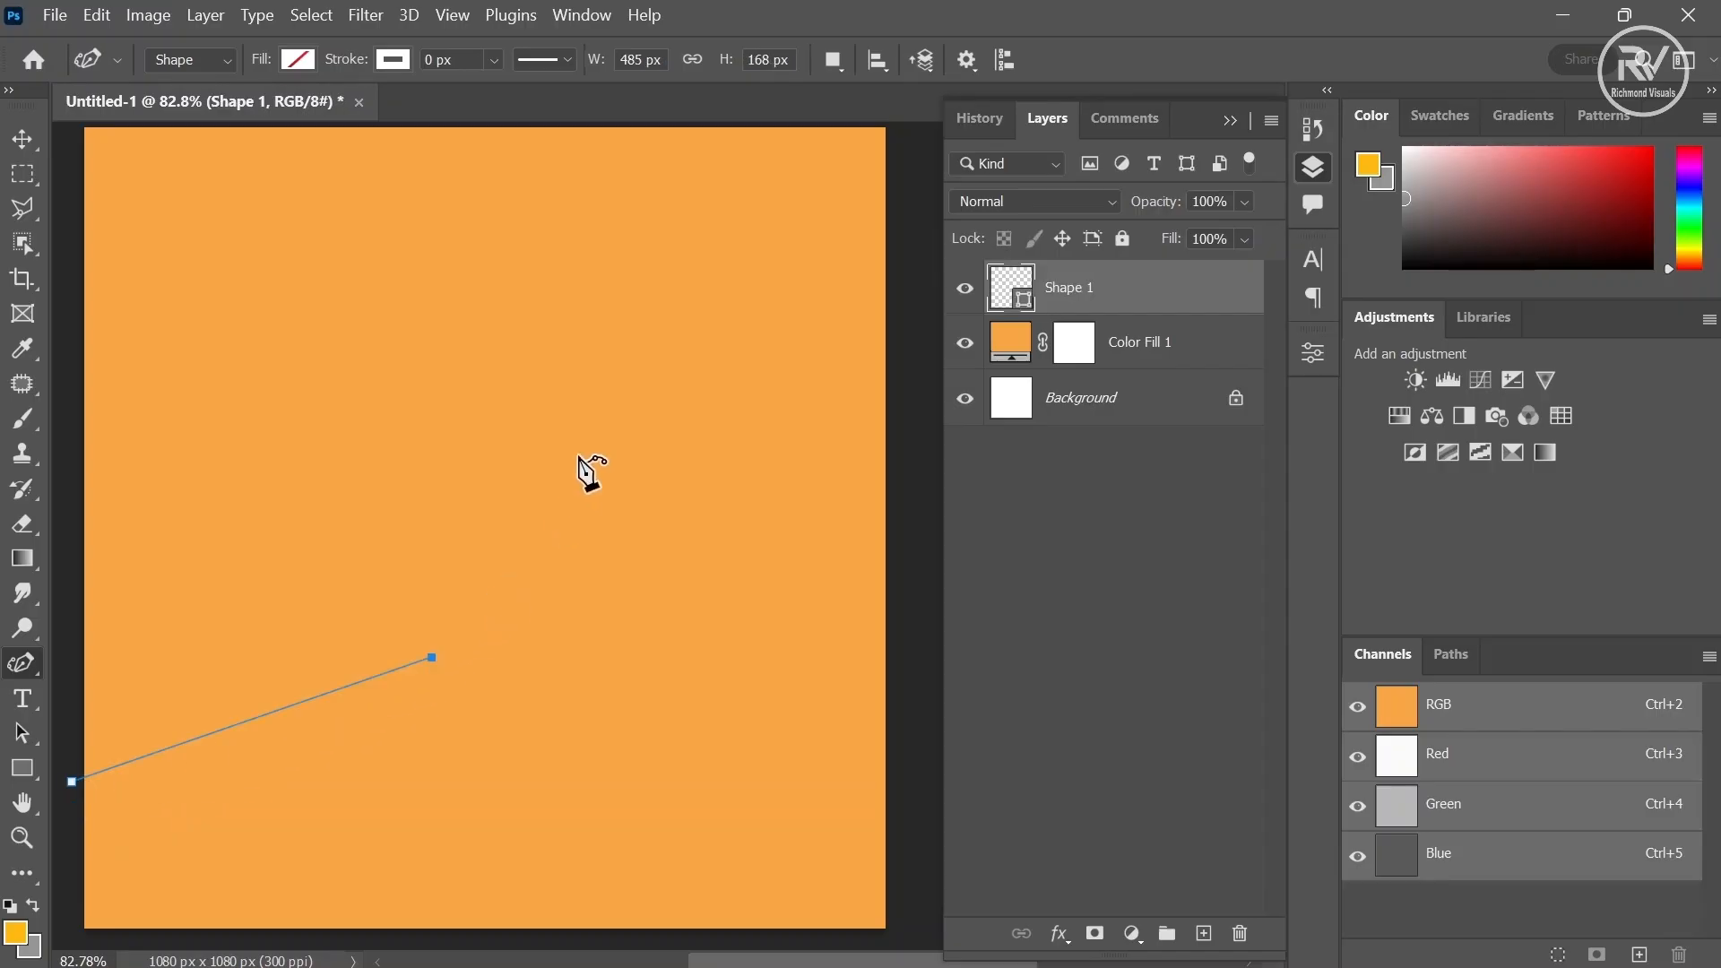
left_click(614, 399)
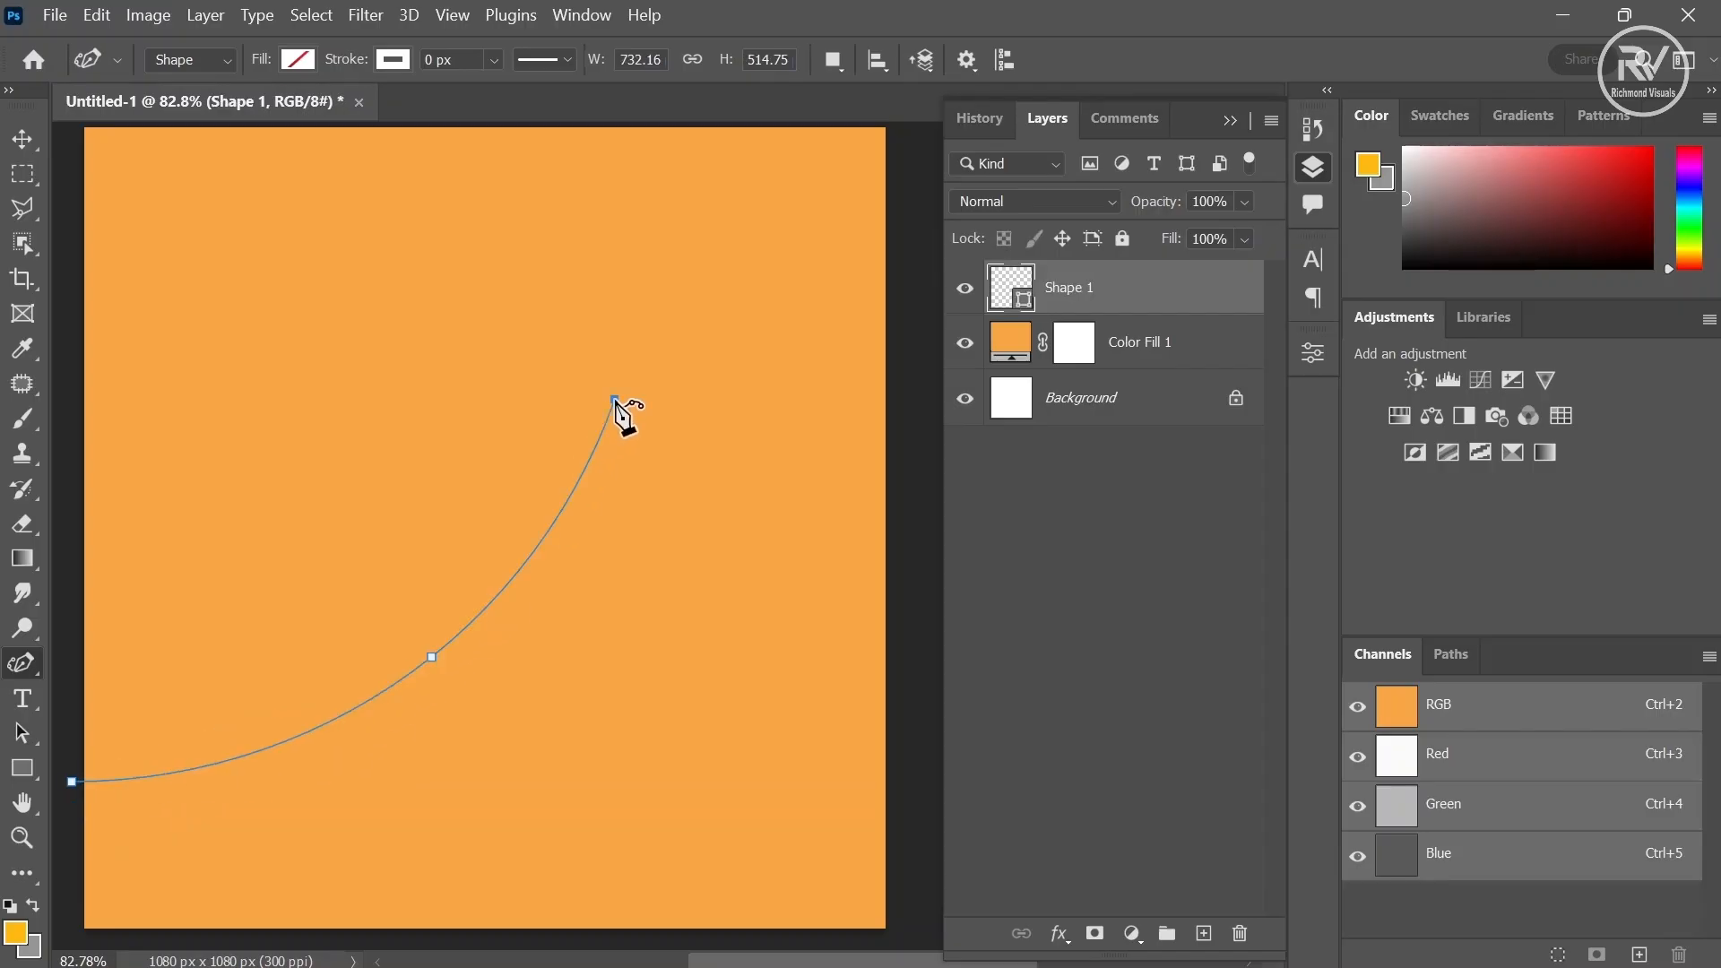
left_click(853, 125)
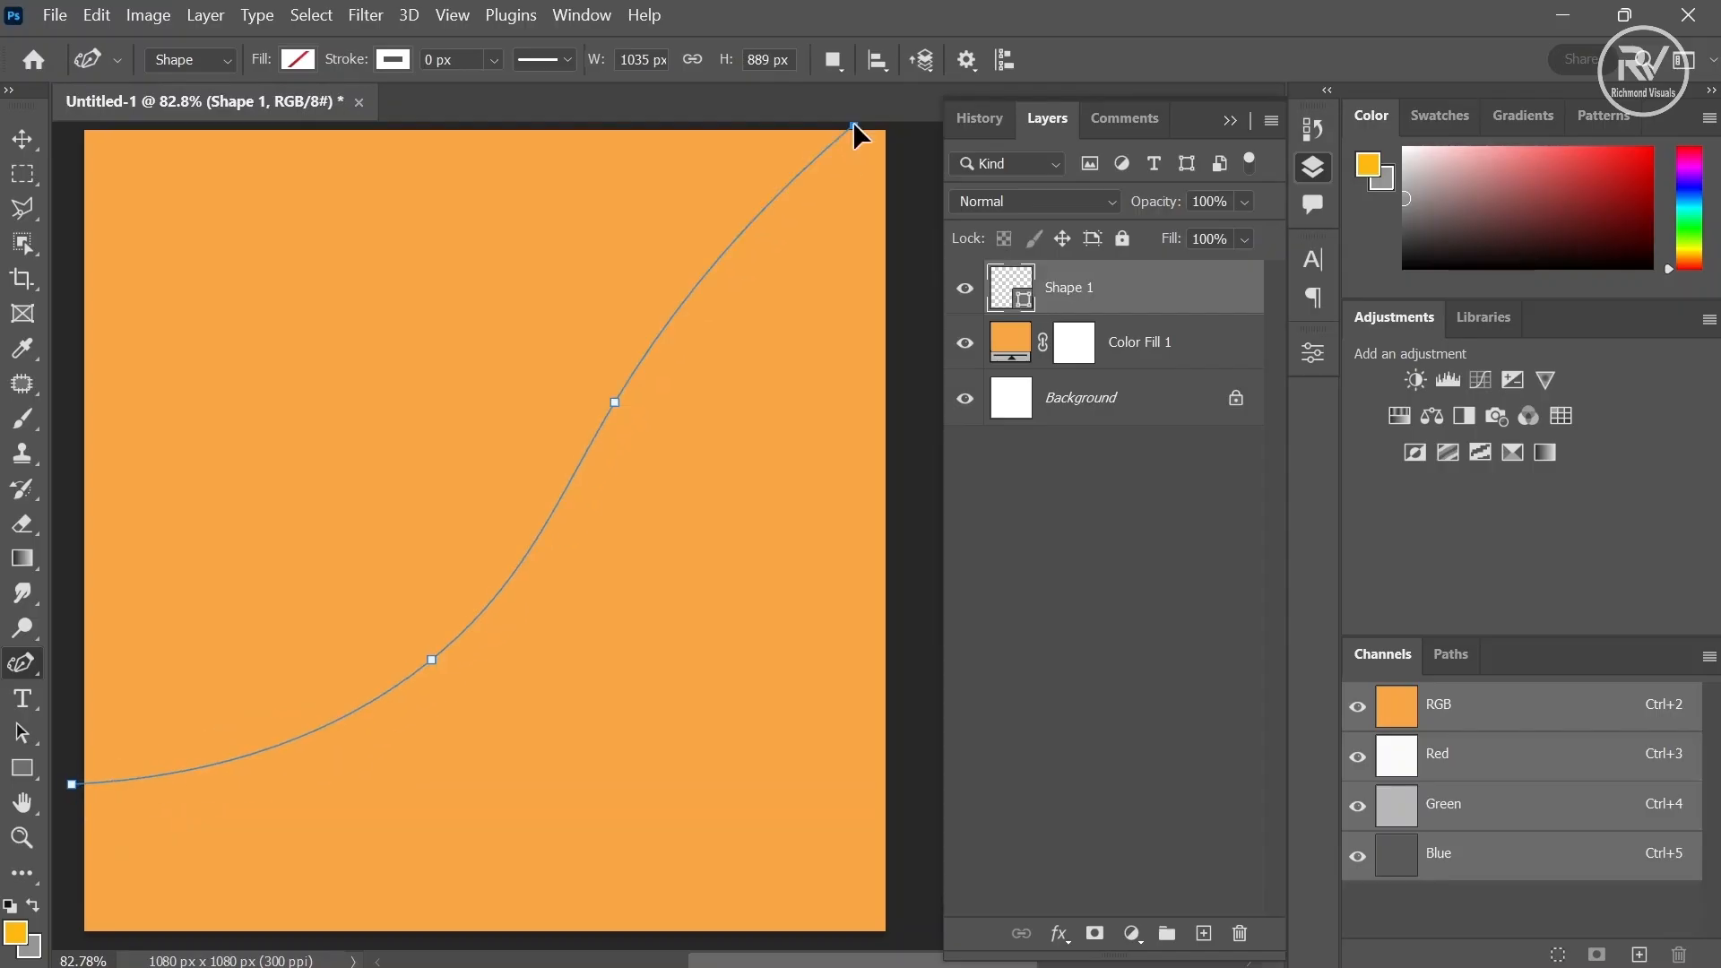
- Close the shape path along the top edge, with a small curve at the top-left corner, down the left edge to the start point
right_click(27, 665)
left_click(120, 655)
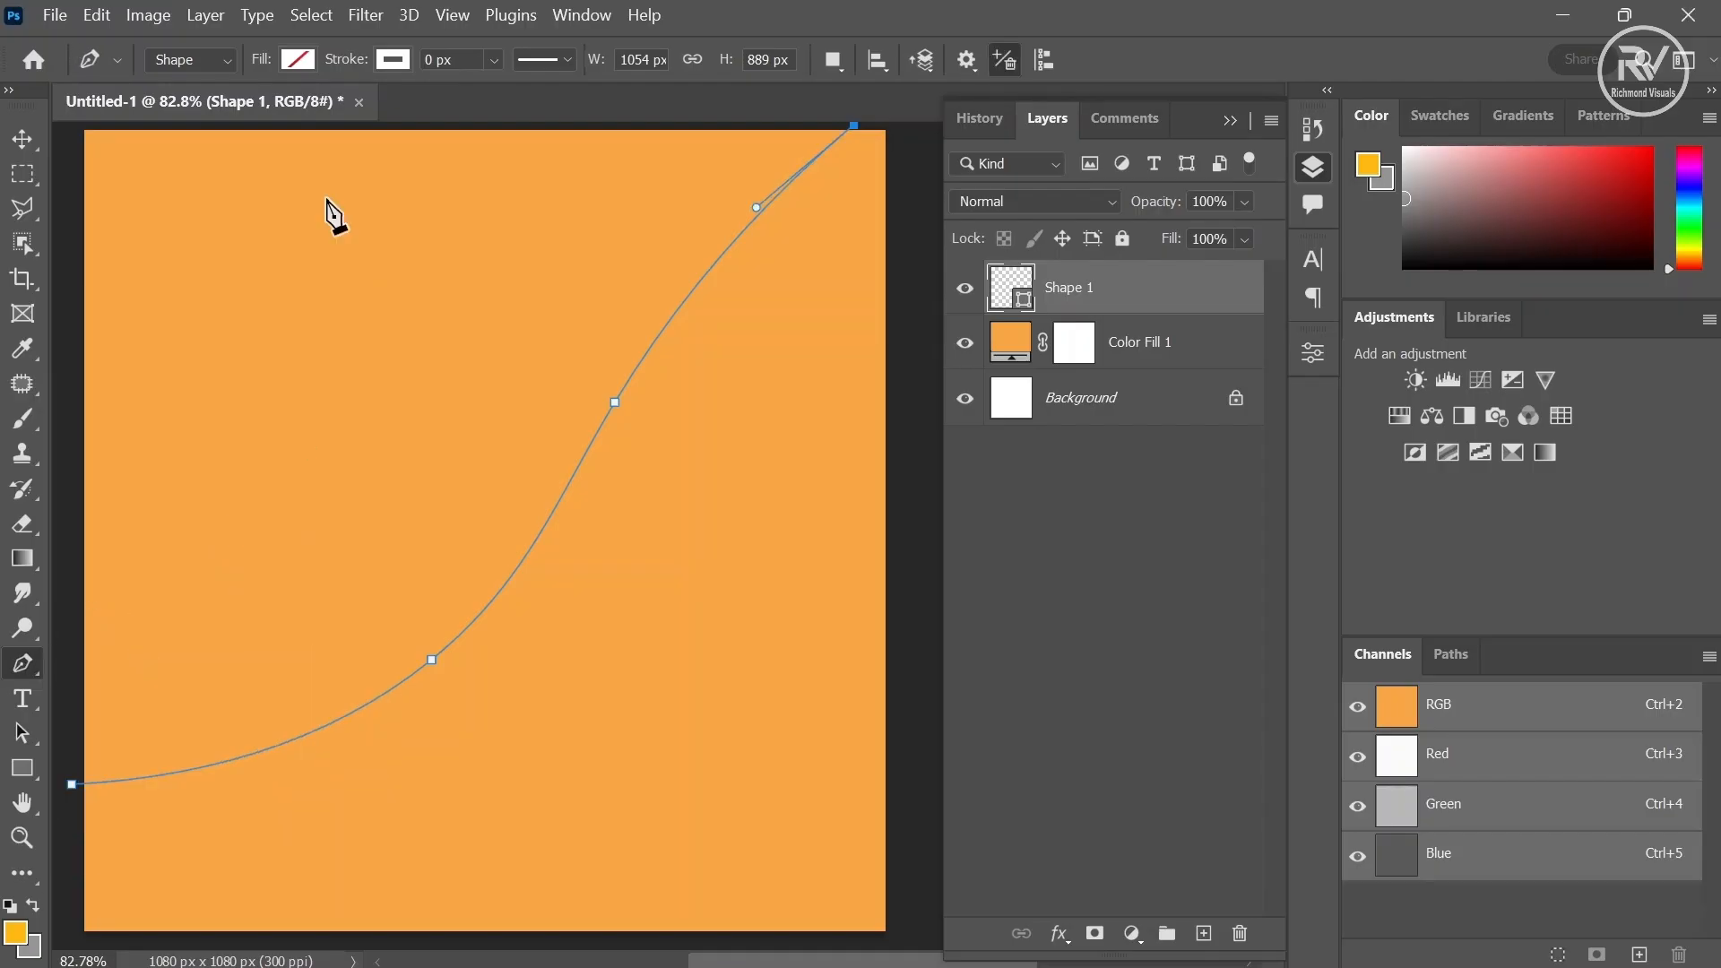
left_click(233, 124)
right_click(27, 663)
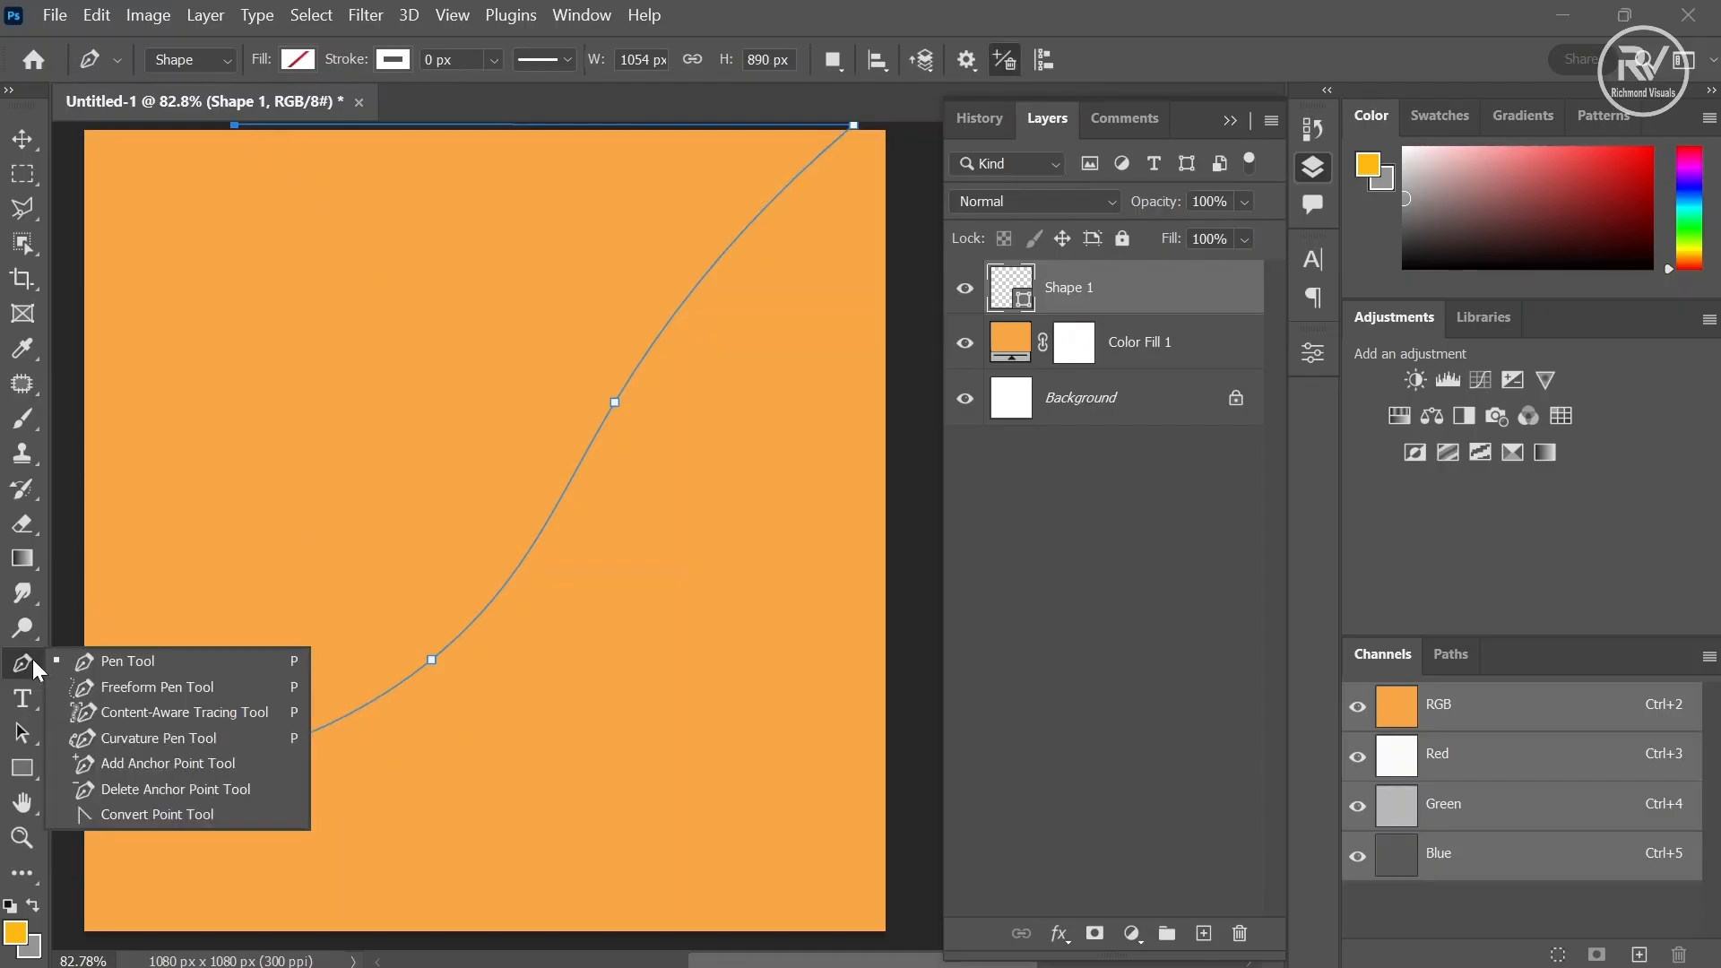
left_click(102, 740)
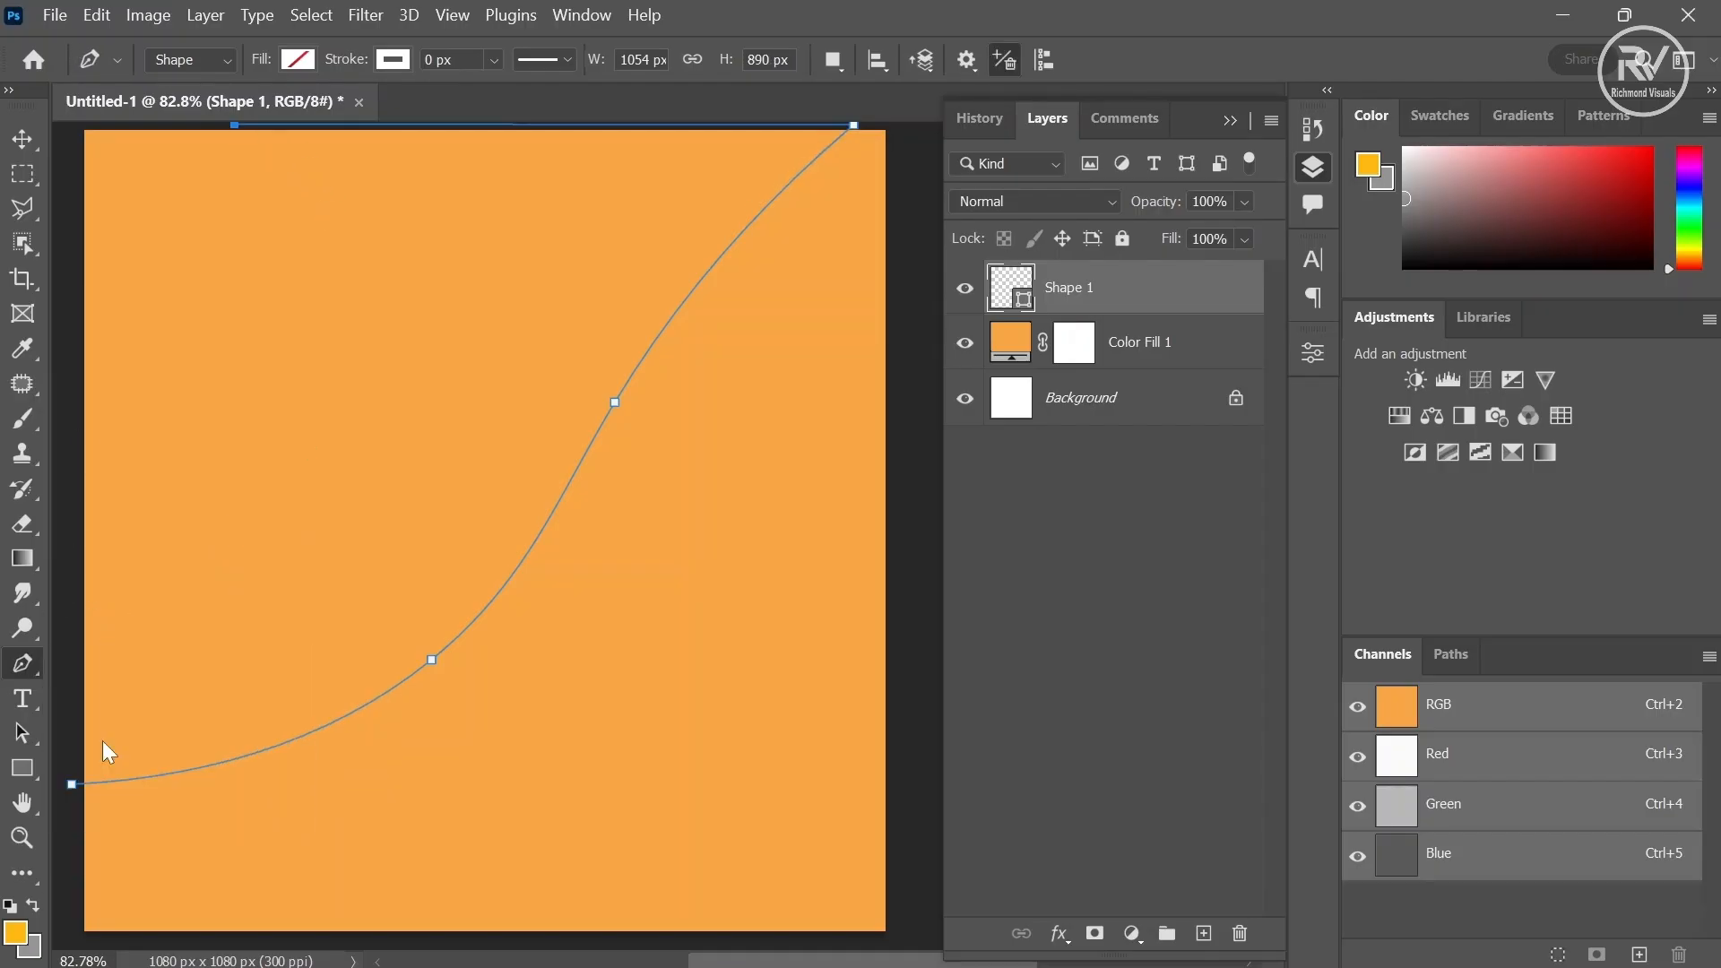
left_click(170, 190)
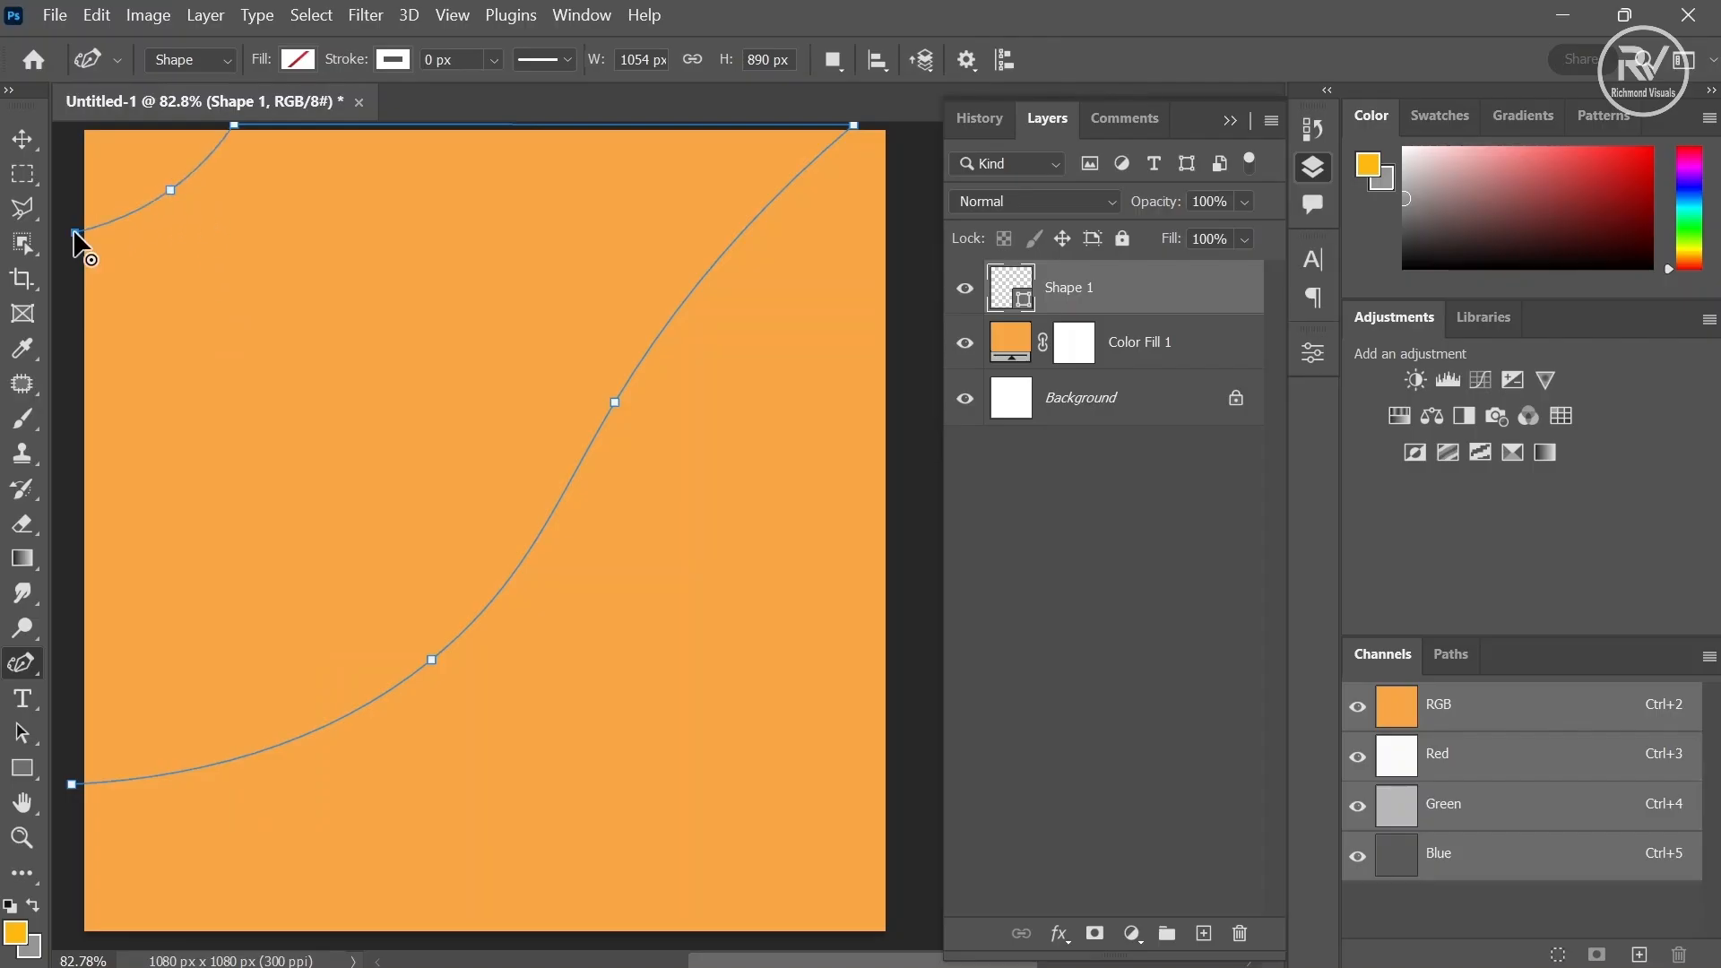
left_click(72, 243)
right_click(34, 664)
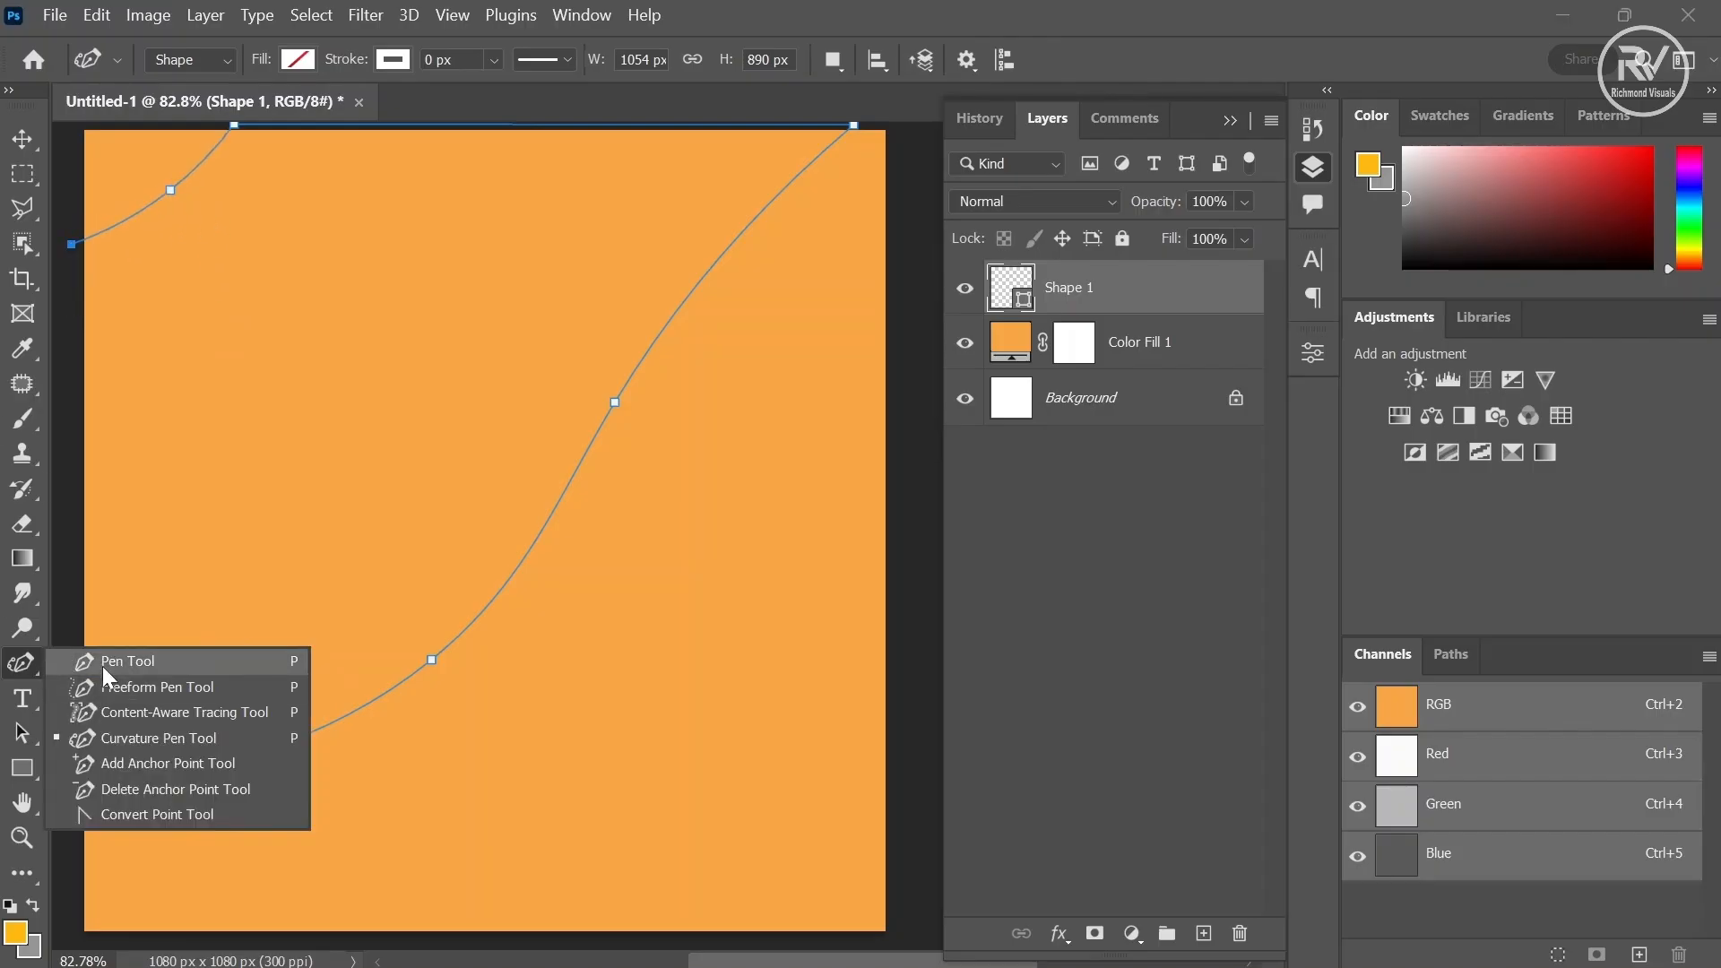
left_click(103, 661)
left_click(72, 786)
- Reshape the curve by moving its anchor points slightly up and to the right
right_click(27, 665)
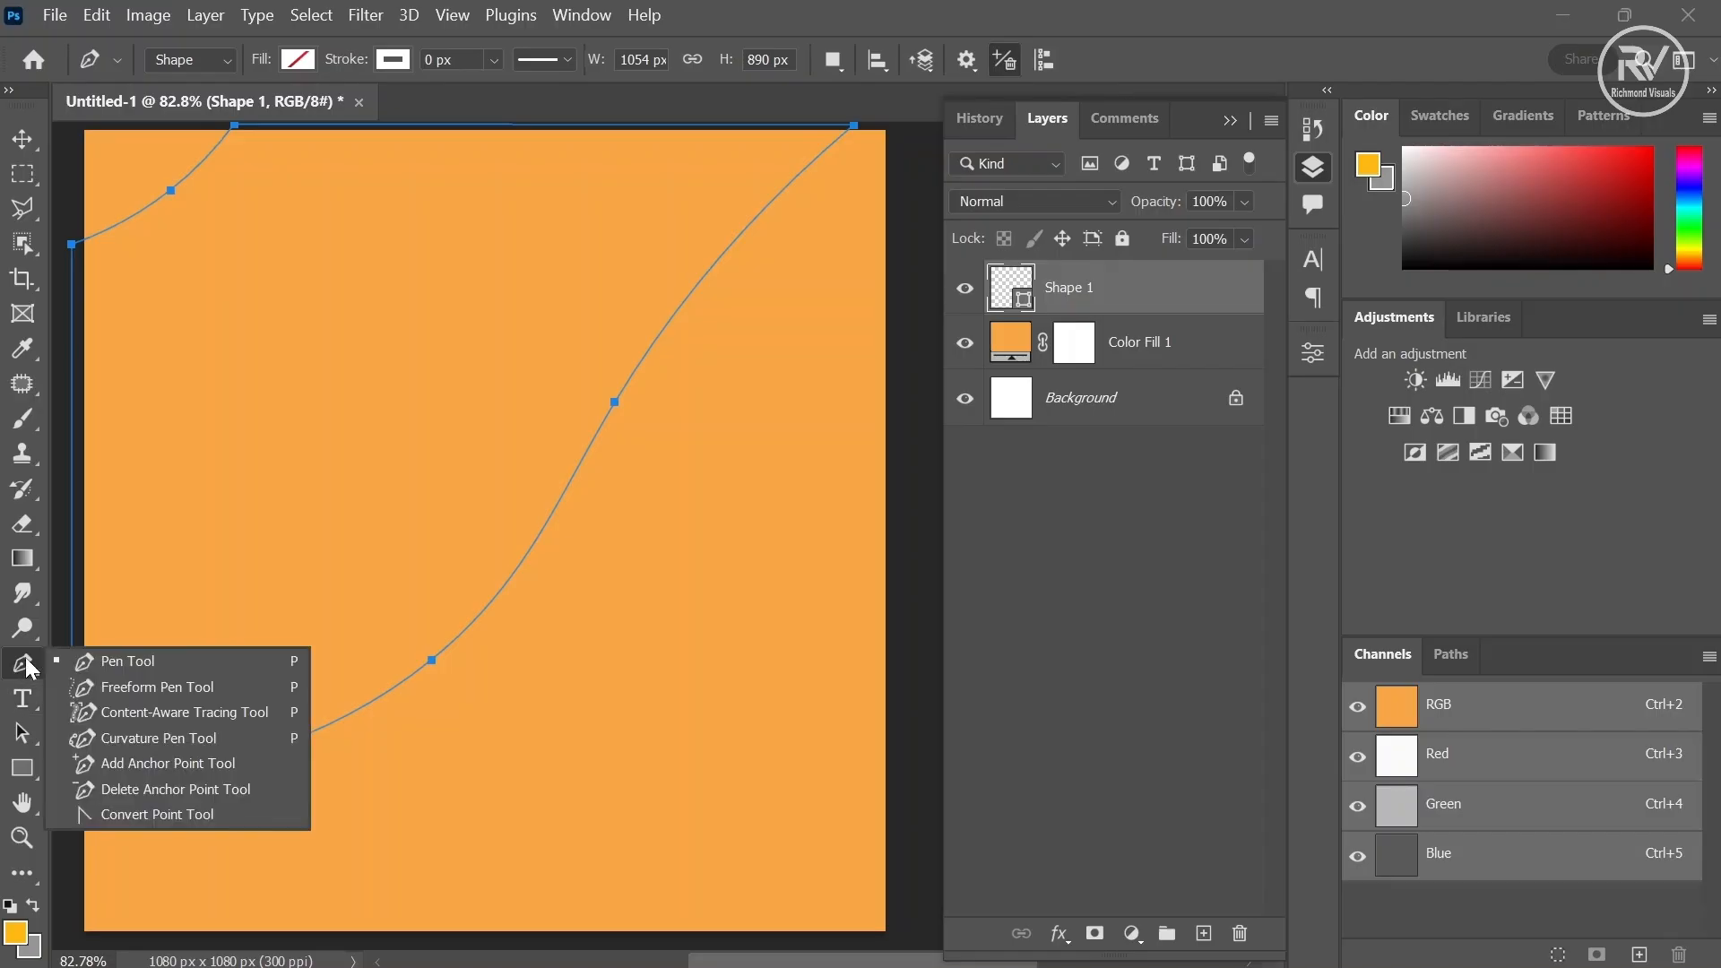
left_click(88, 738)
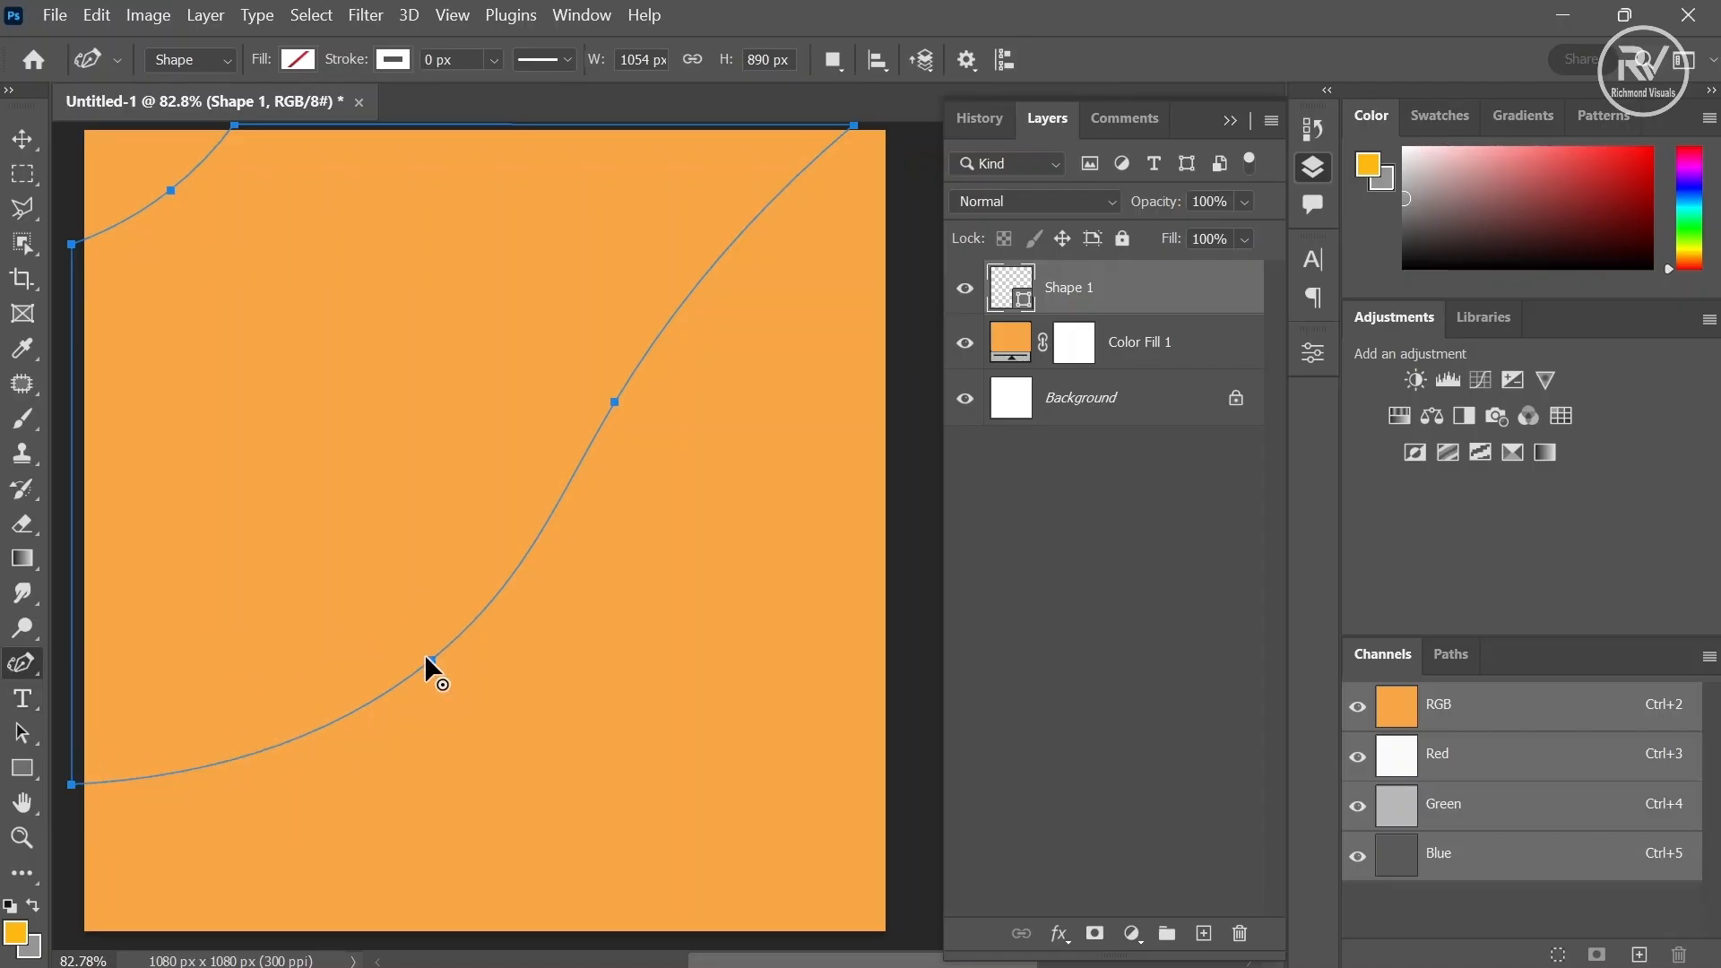
left_click_drag(426, 658, 482, 607)
left_click_drag(616, 397, 660, 366)
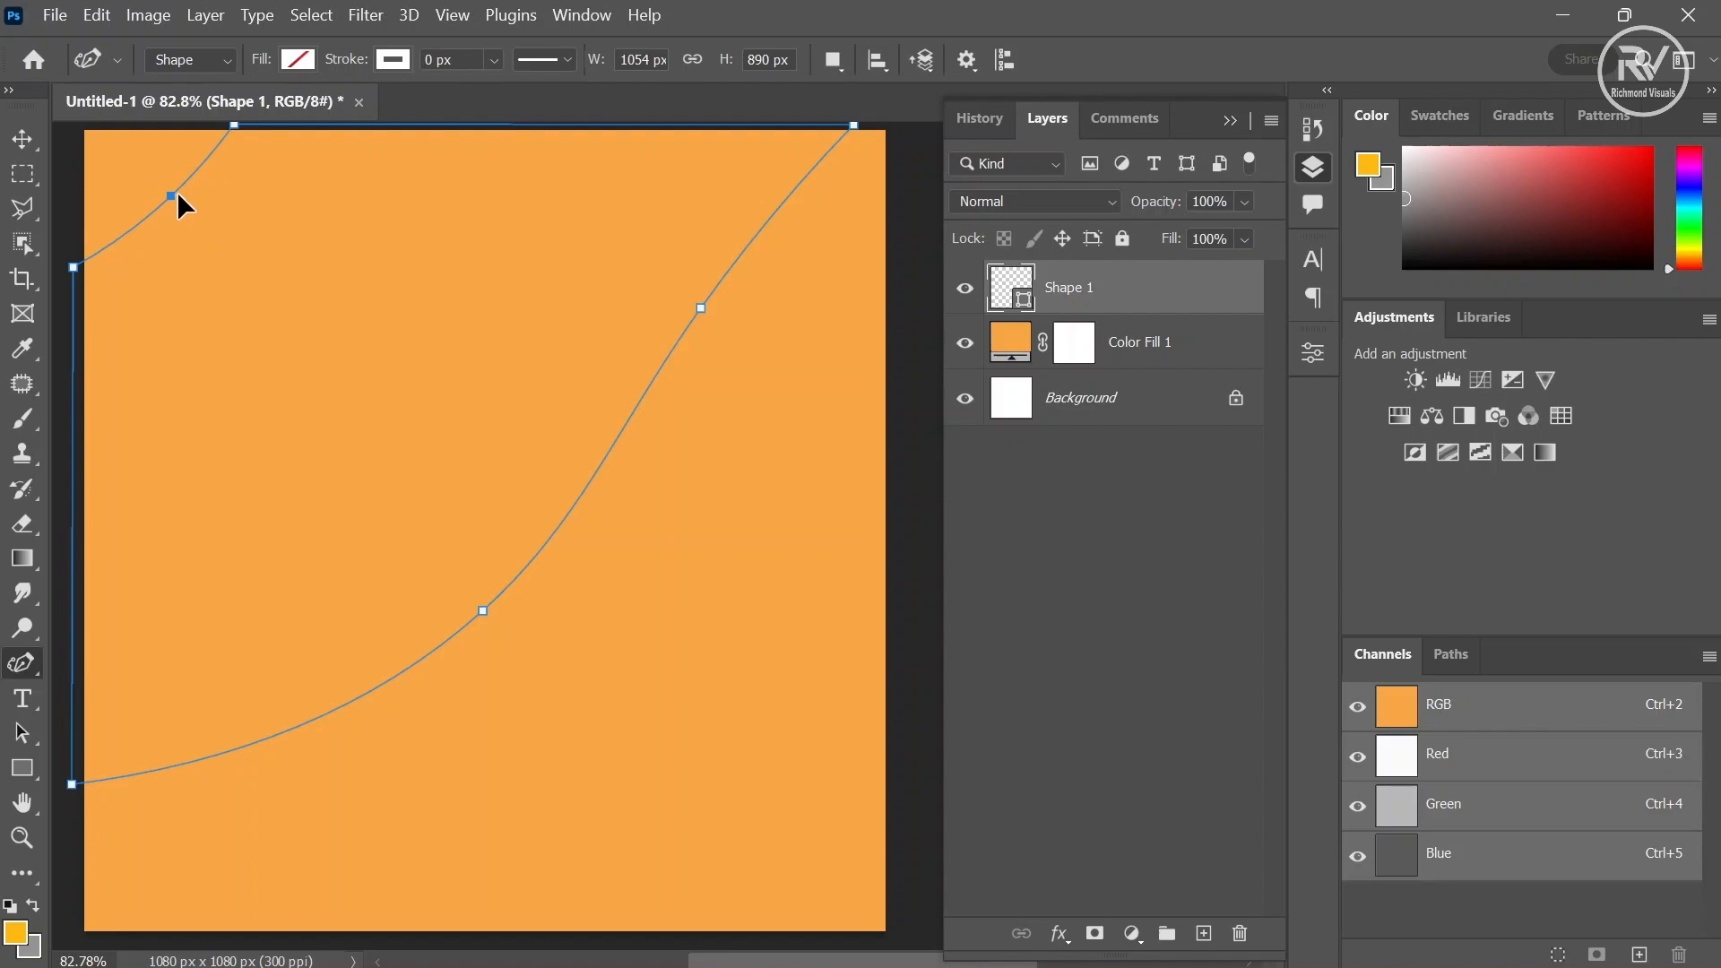
left_click_drag(176, 193, 182, 202)
- Load the shape as a selection and add a new empty layer above it
left_click(1017, 297, "ctrl")
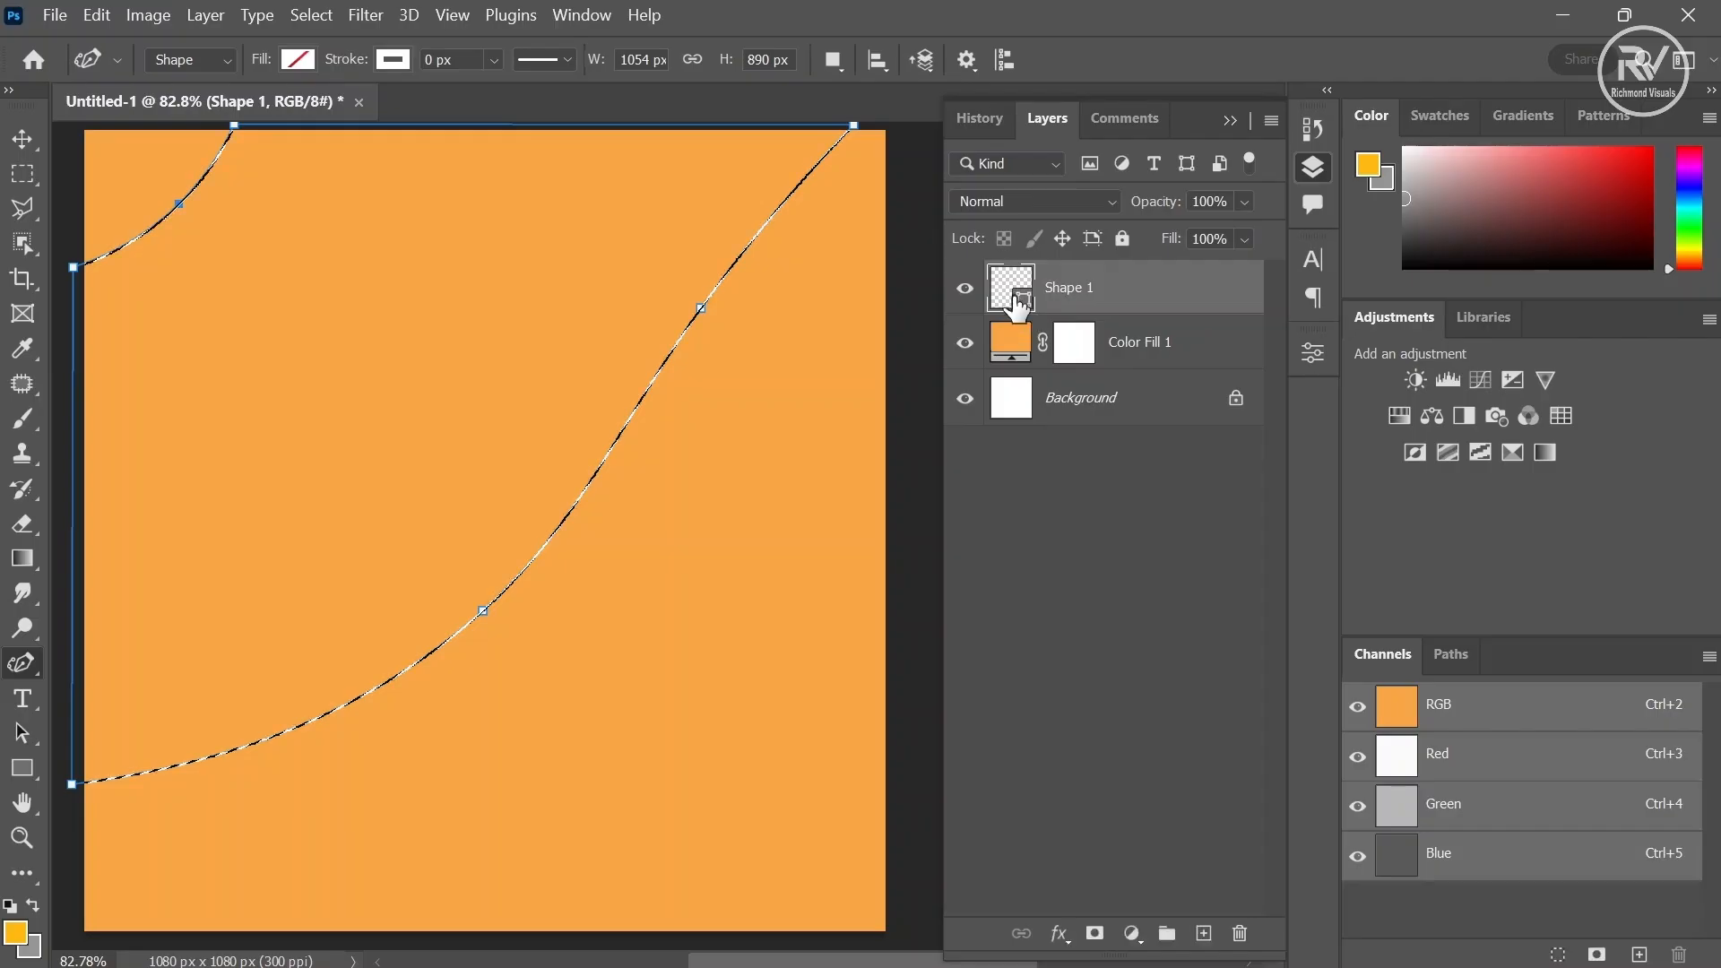
left_click(1203, 933)
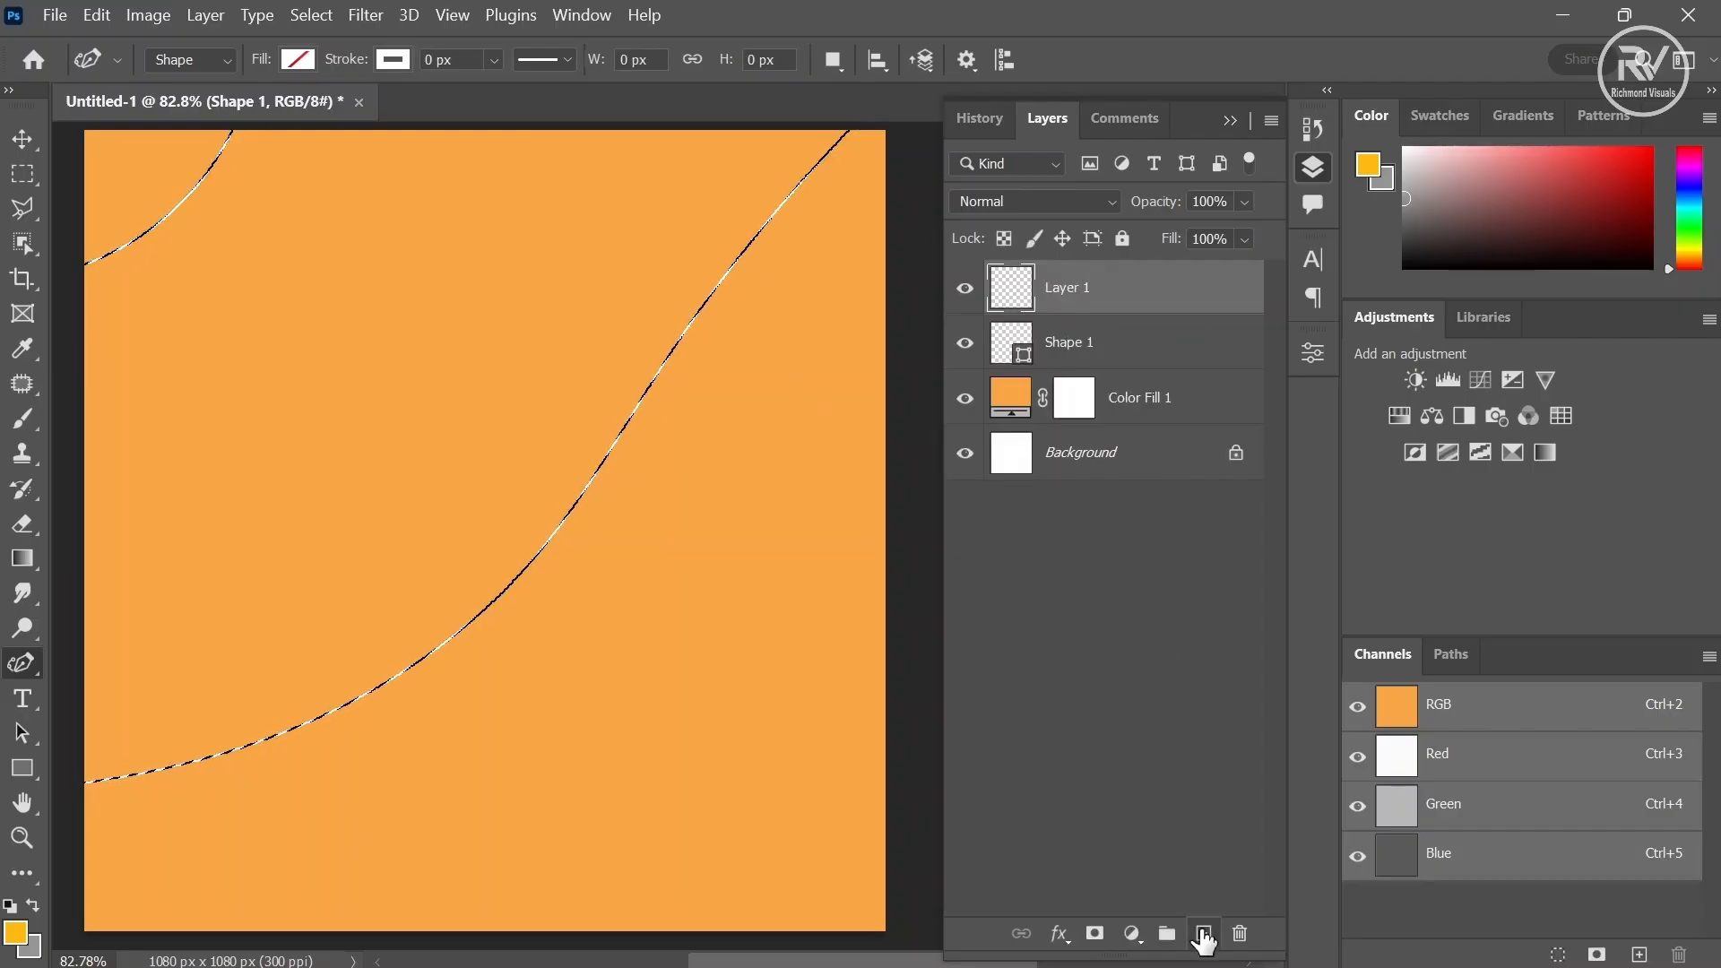
- Set the foreground colour to dark brown 814704
left_click(21, 934)
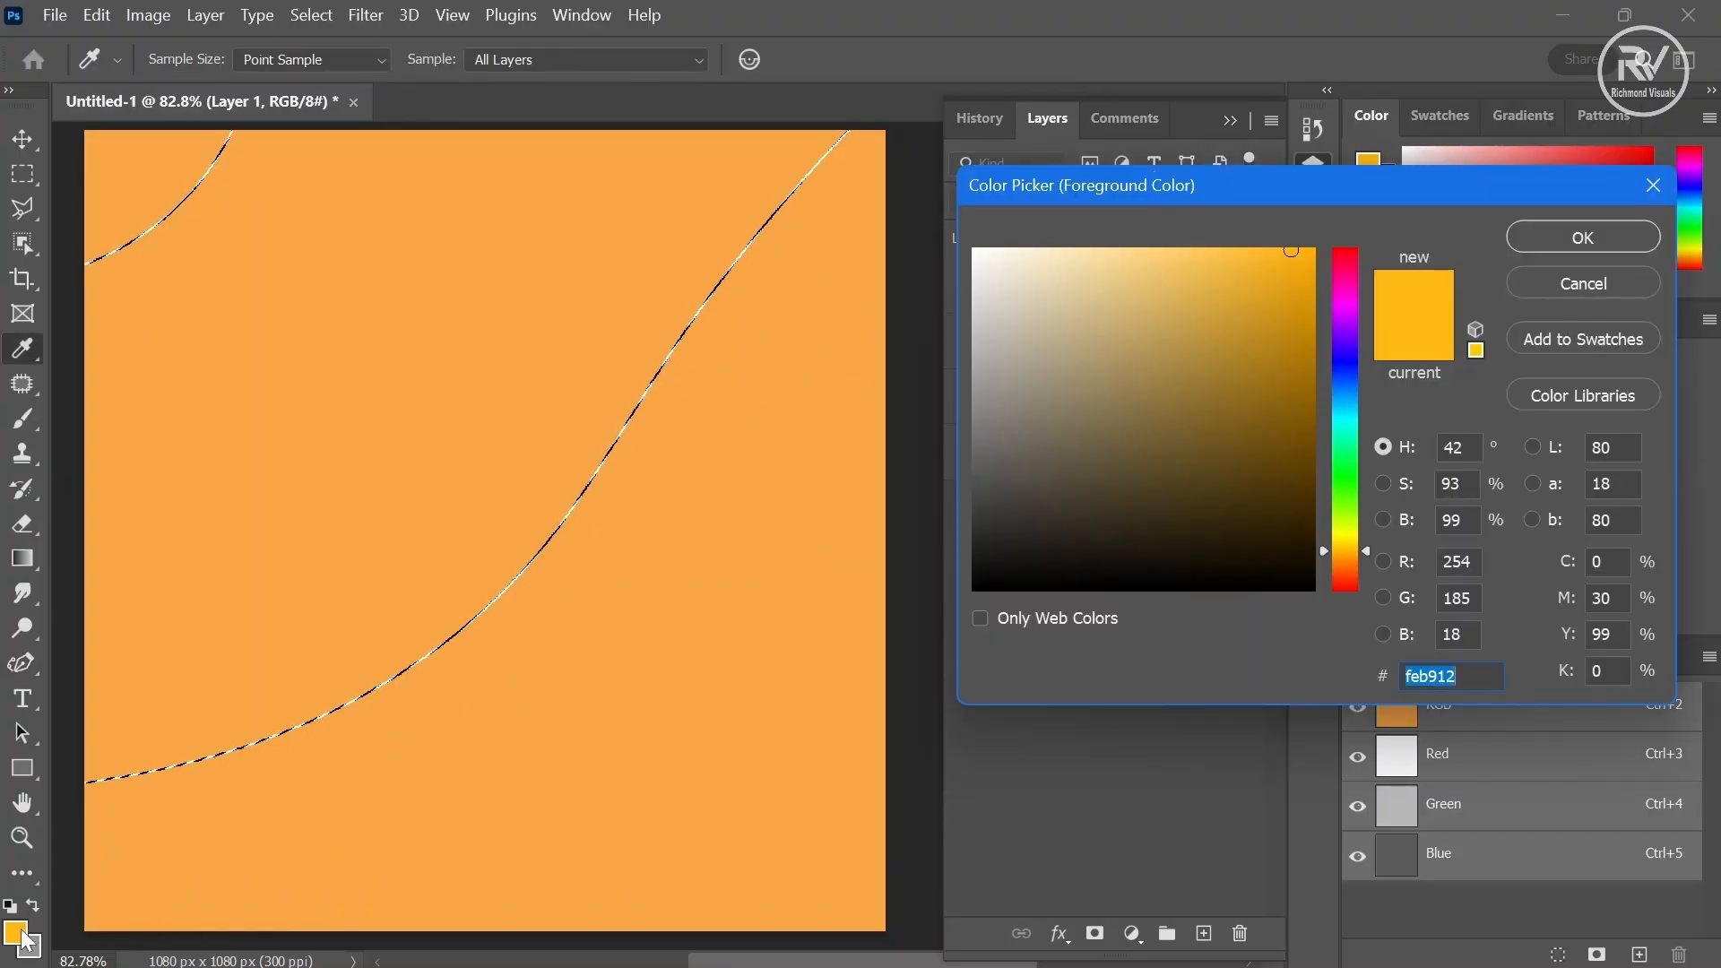
left_click(1340, 560)
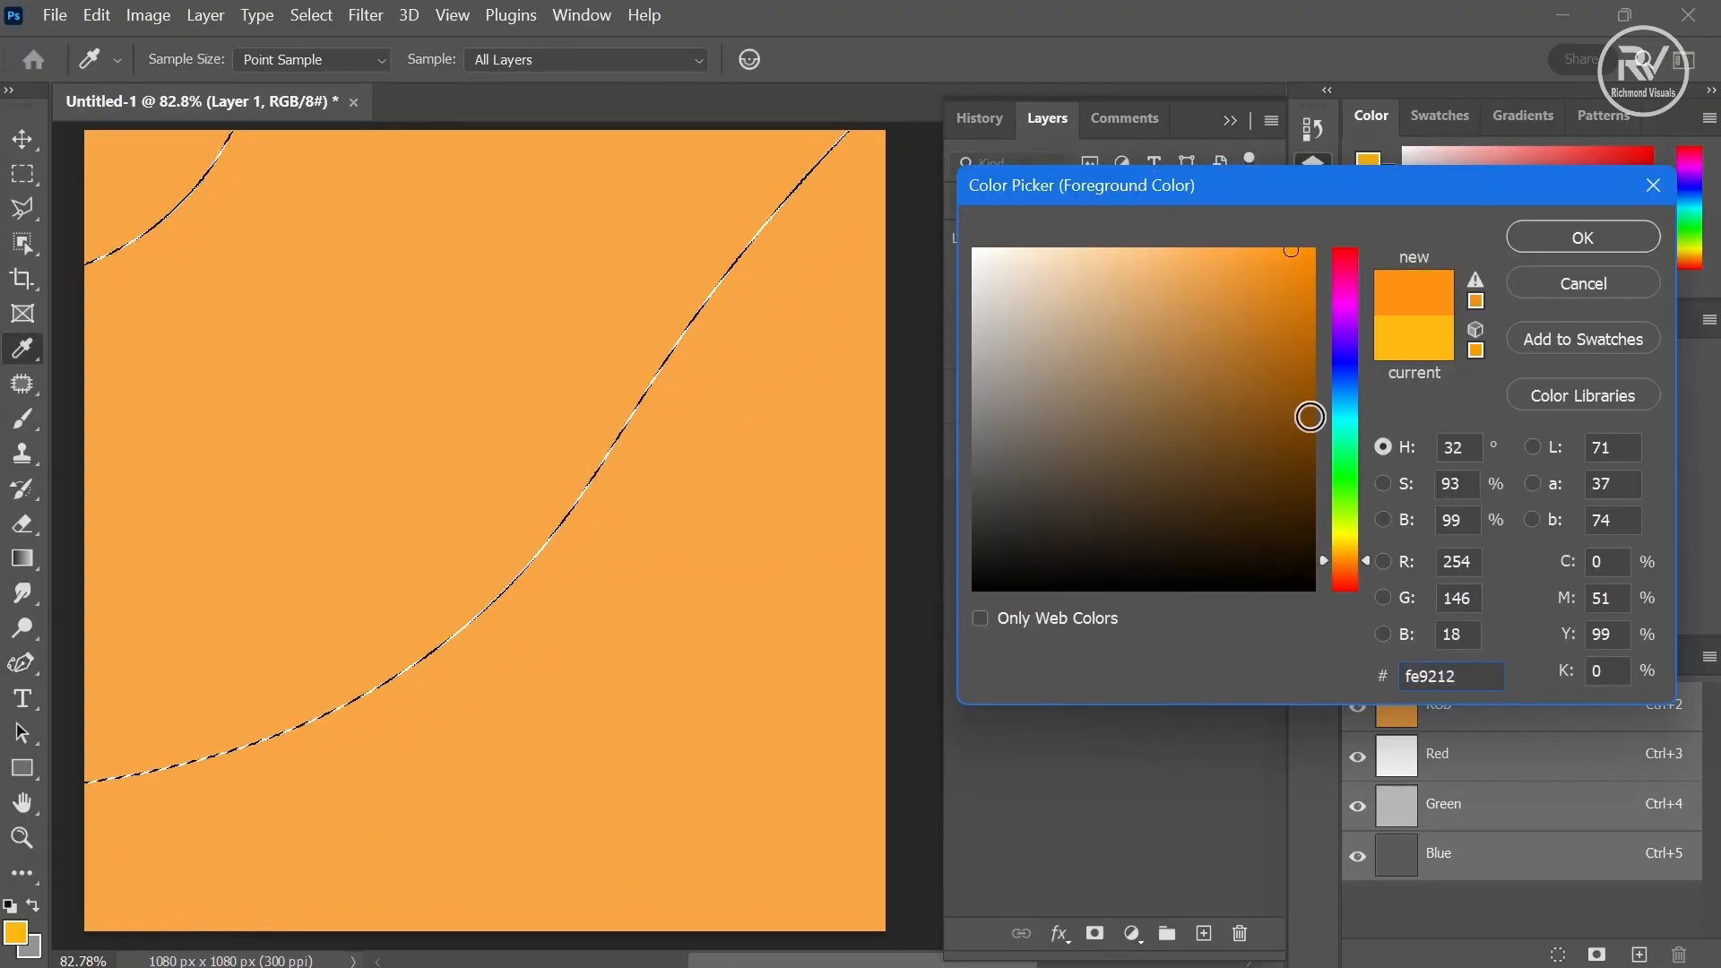
left_click_drag(1299, 328, 1307, 417)
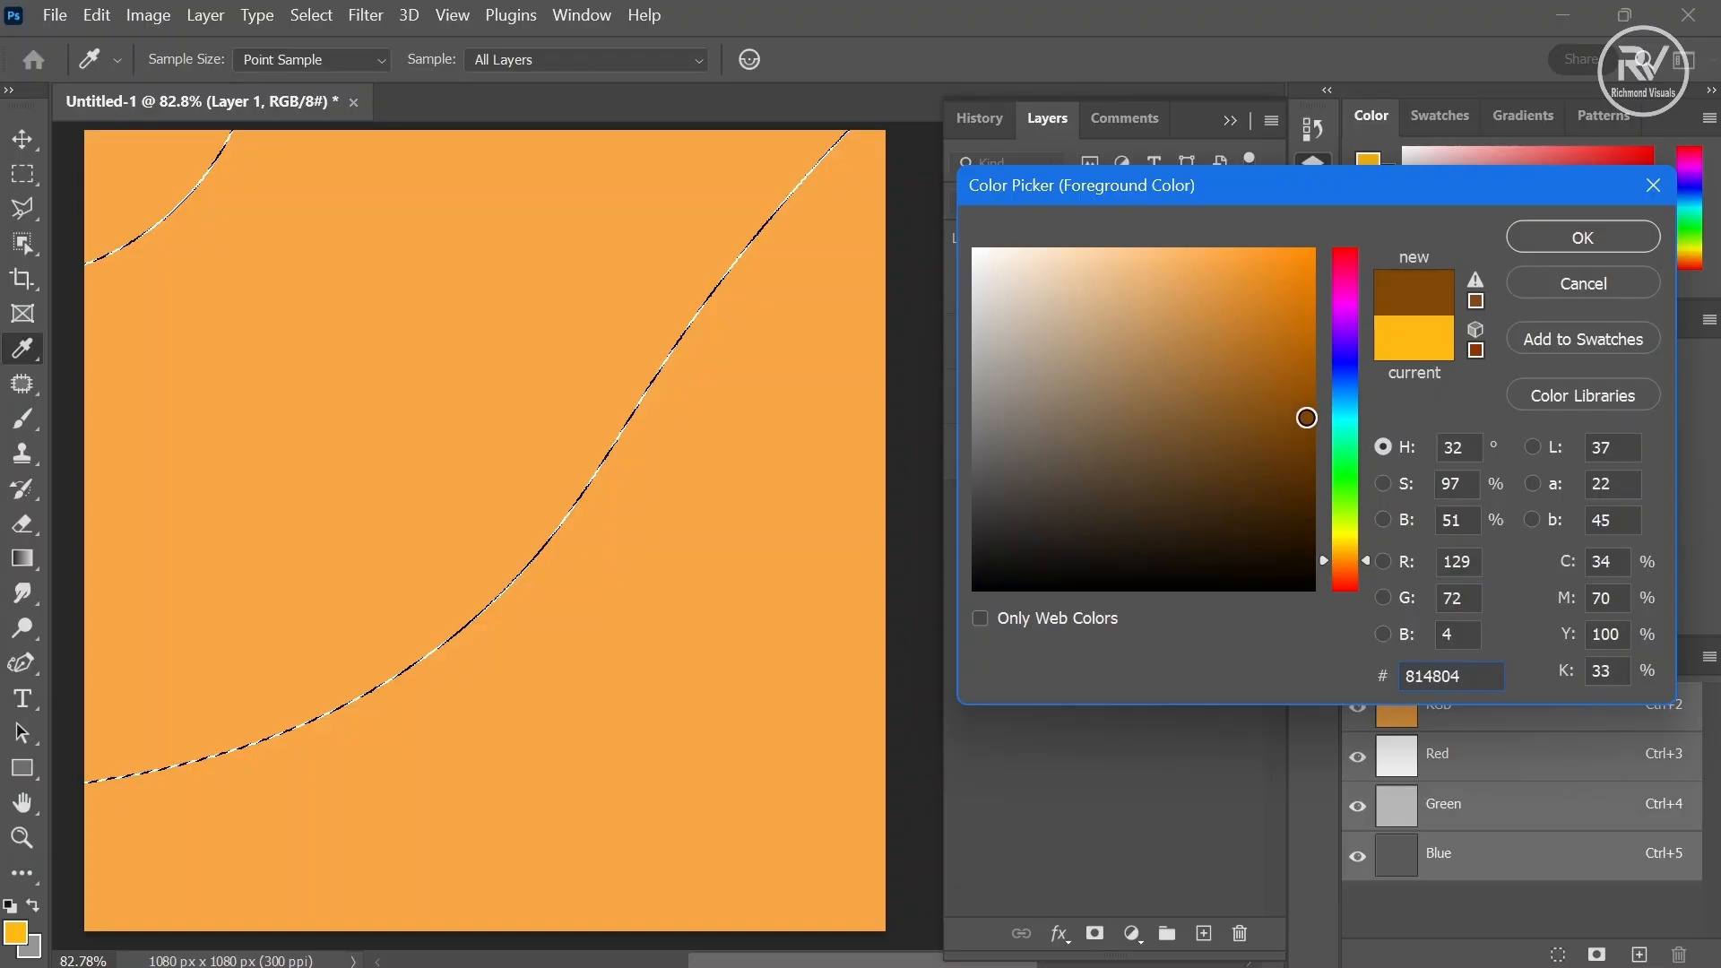
left_click(1582, 237)
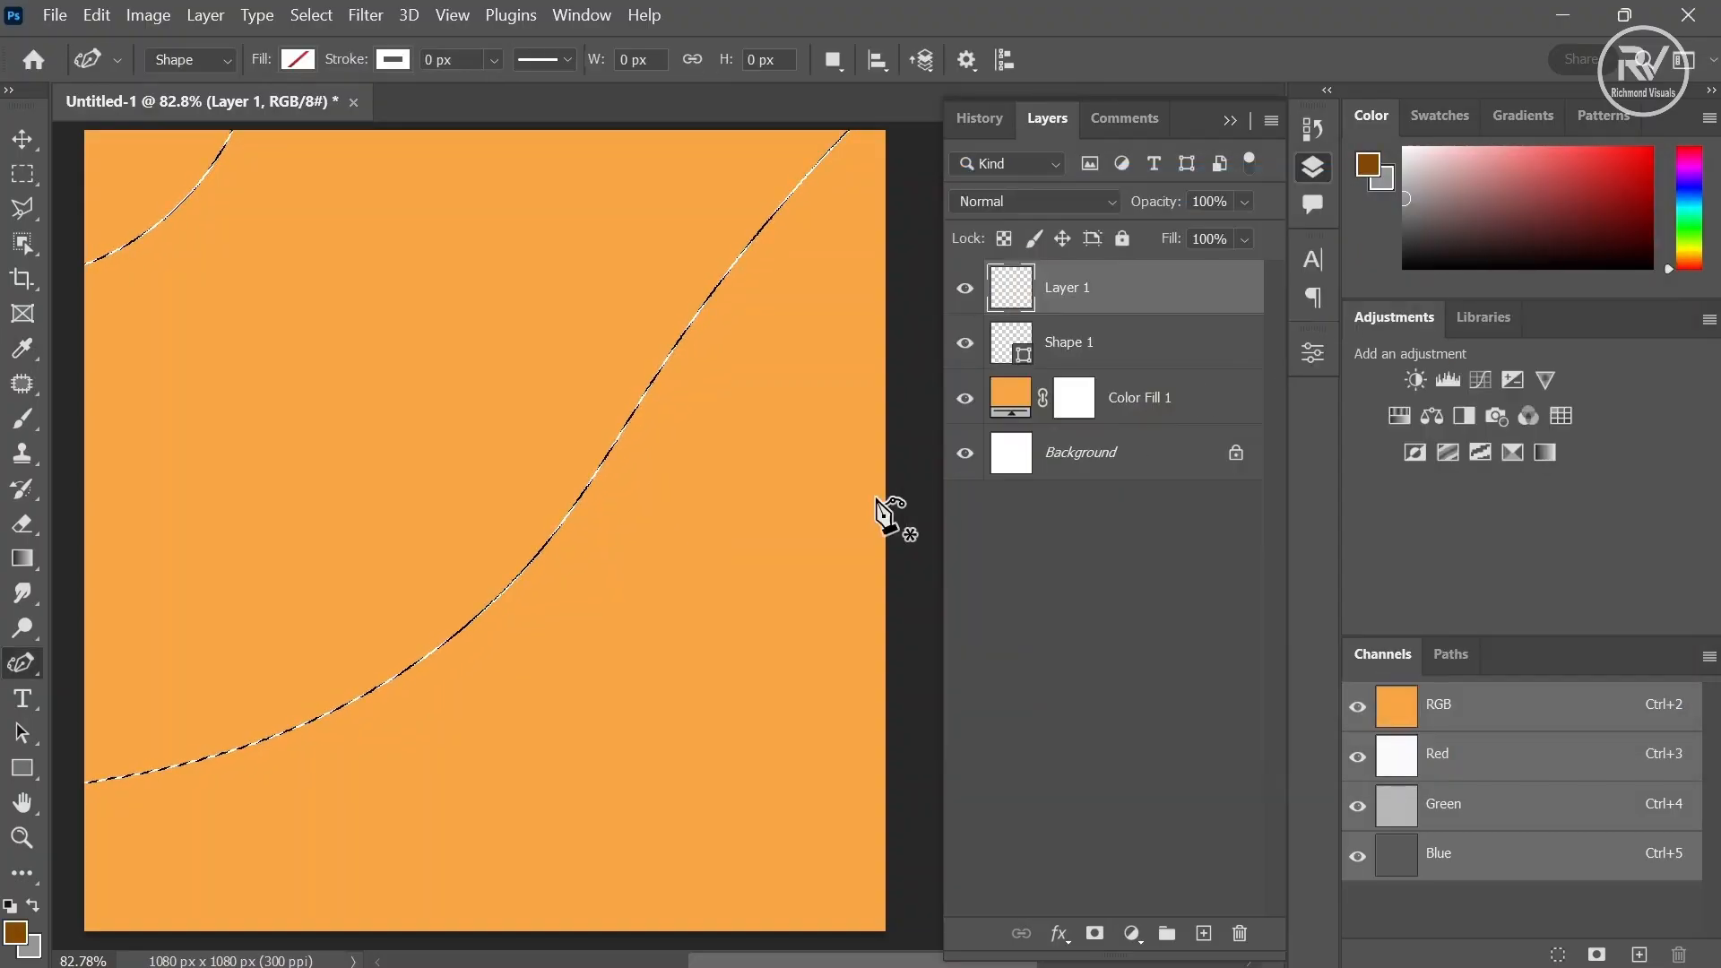
- Paint the selection dark brown with a large brush, then deselect
left_click(22, 419)
mouse_move(568, 308)
left_mouse_down()
mouse_move(769, 269)
mouse_move(711, 154)
mouse_move(175, 563)
mouse_move(269, 749)
mouse_move(346, 460)
mouse_move(457, 421)
mouse_move(379, 576)
mouse_move(683, 190)
left_mouse_up()
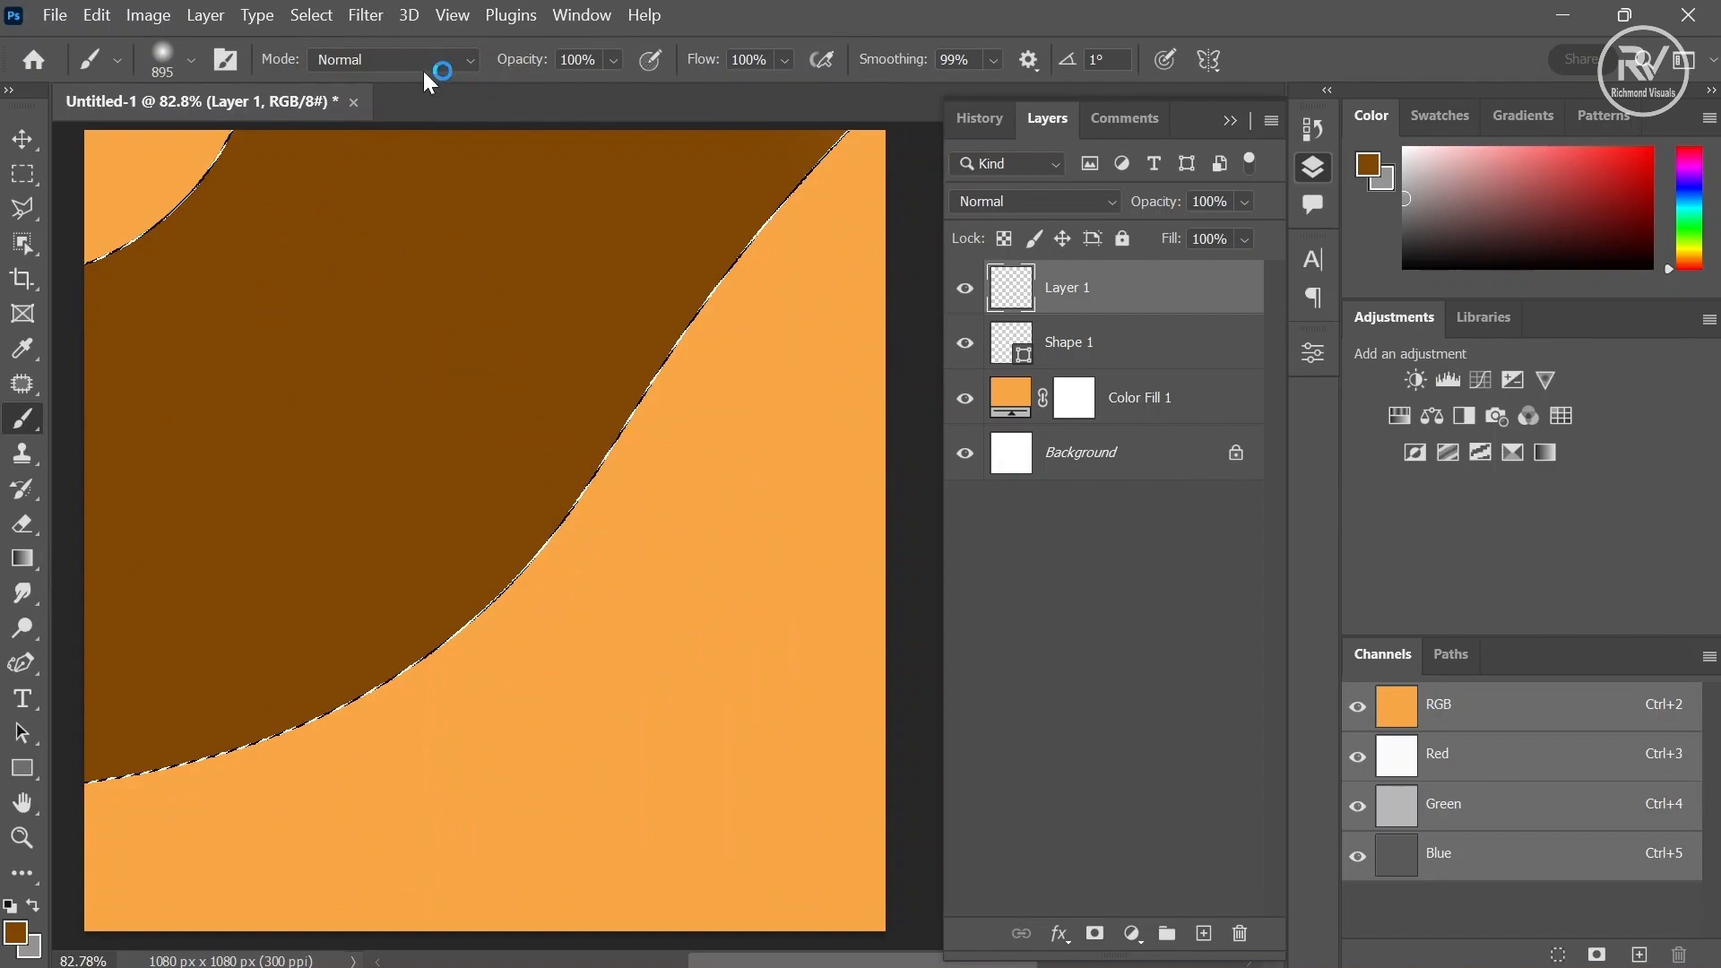
left_click(315, 26)
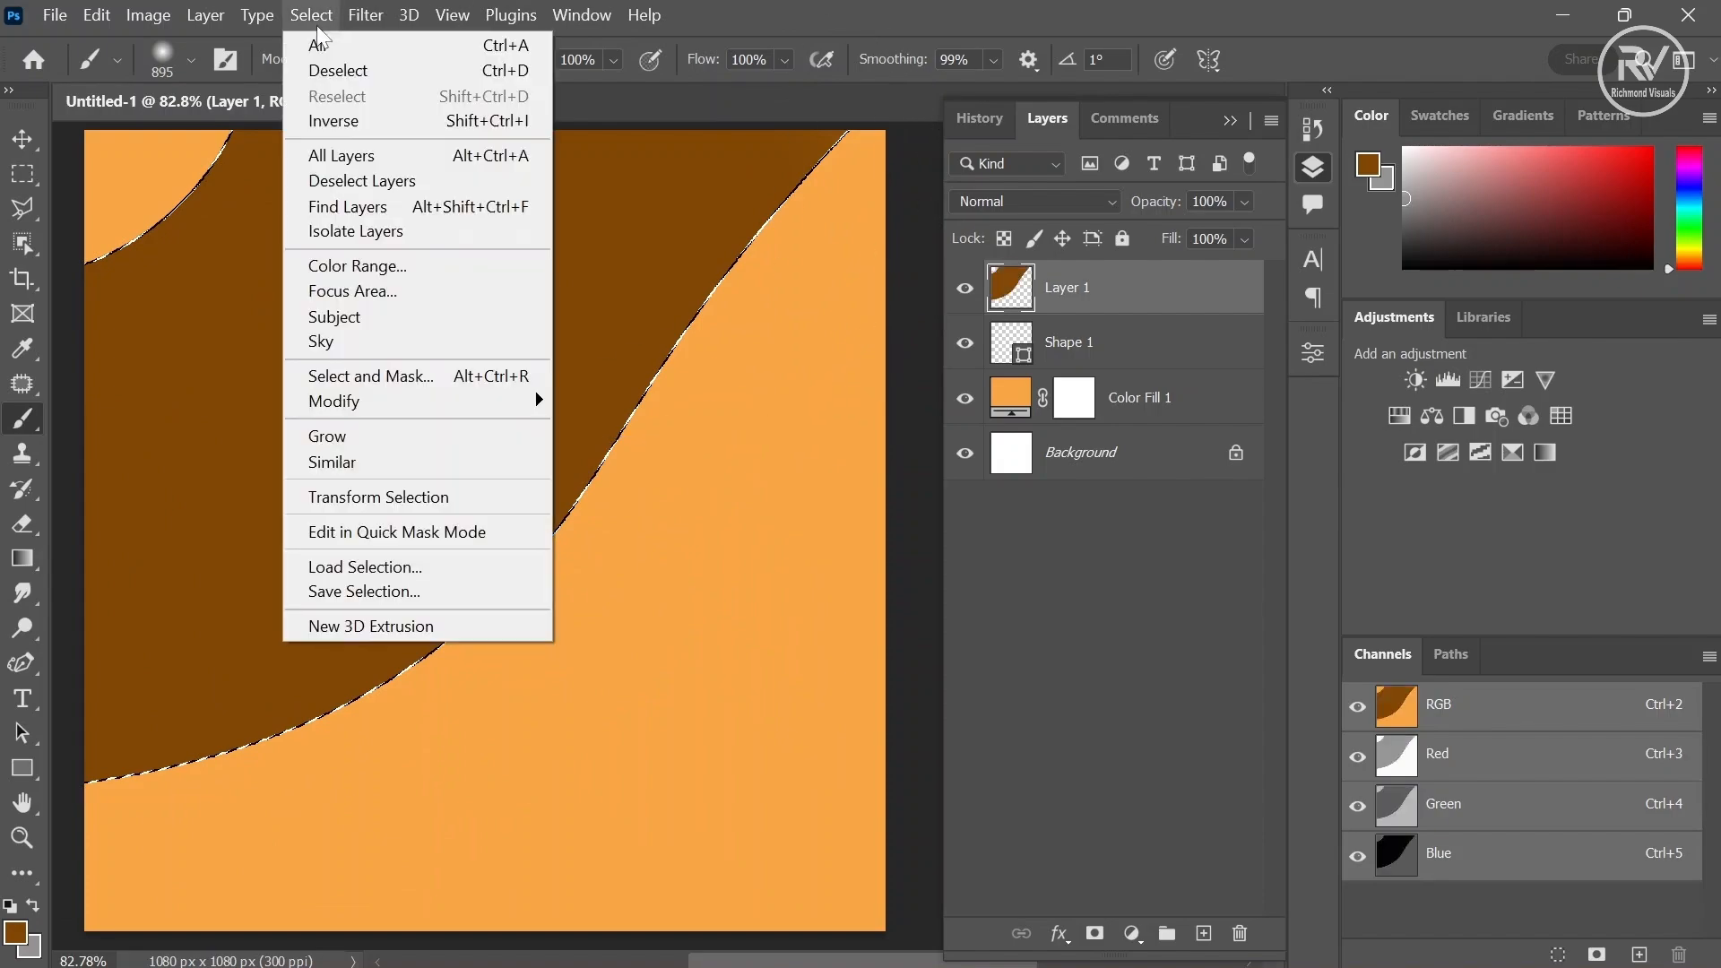
left_click(340, 72)
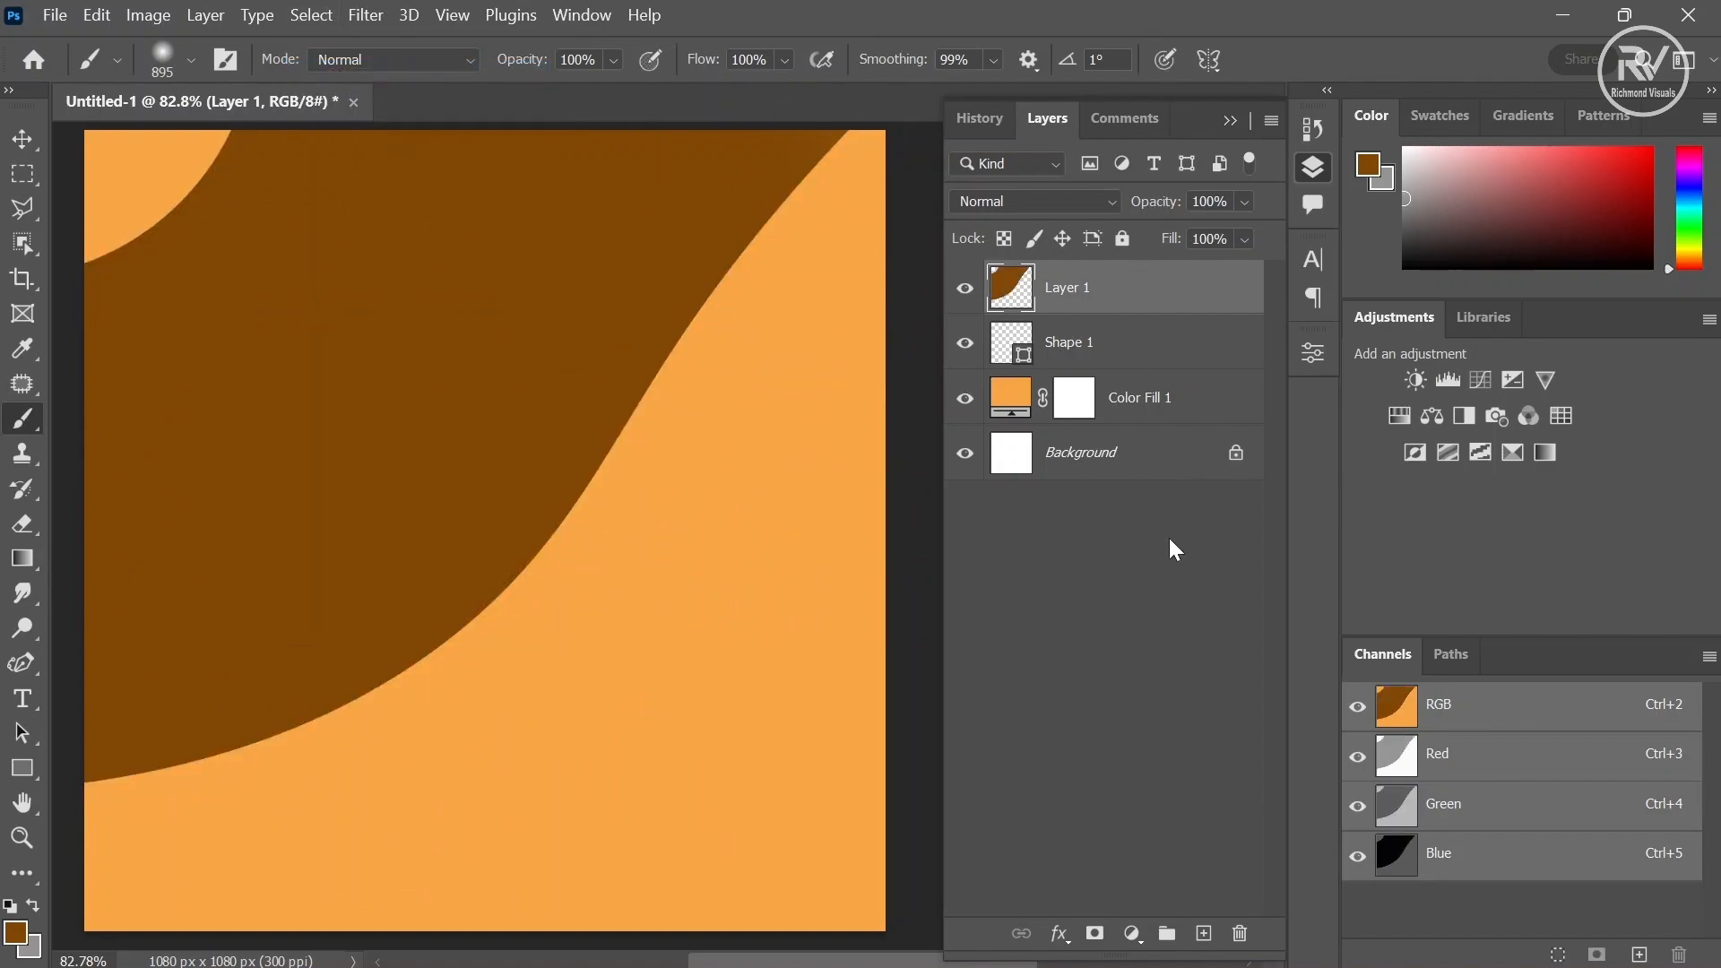
- Add a new layer and clip it to the brown layer below
left_click(1203, 935)
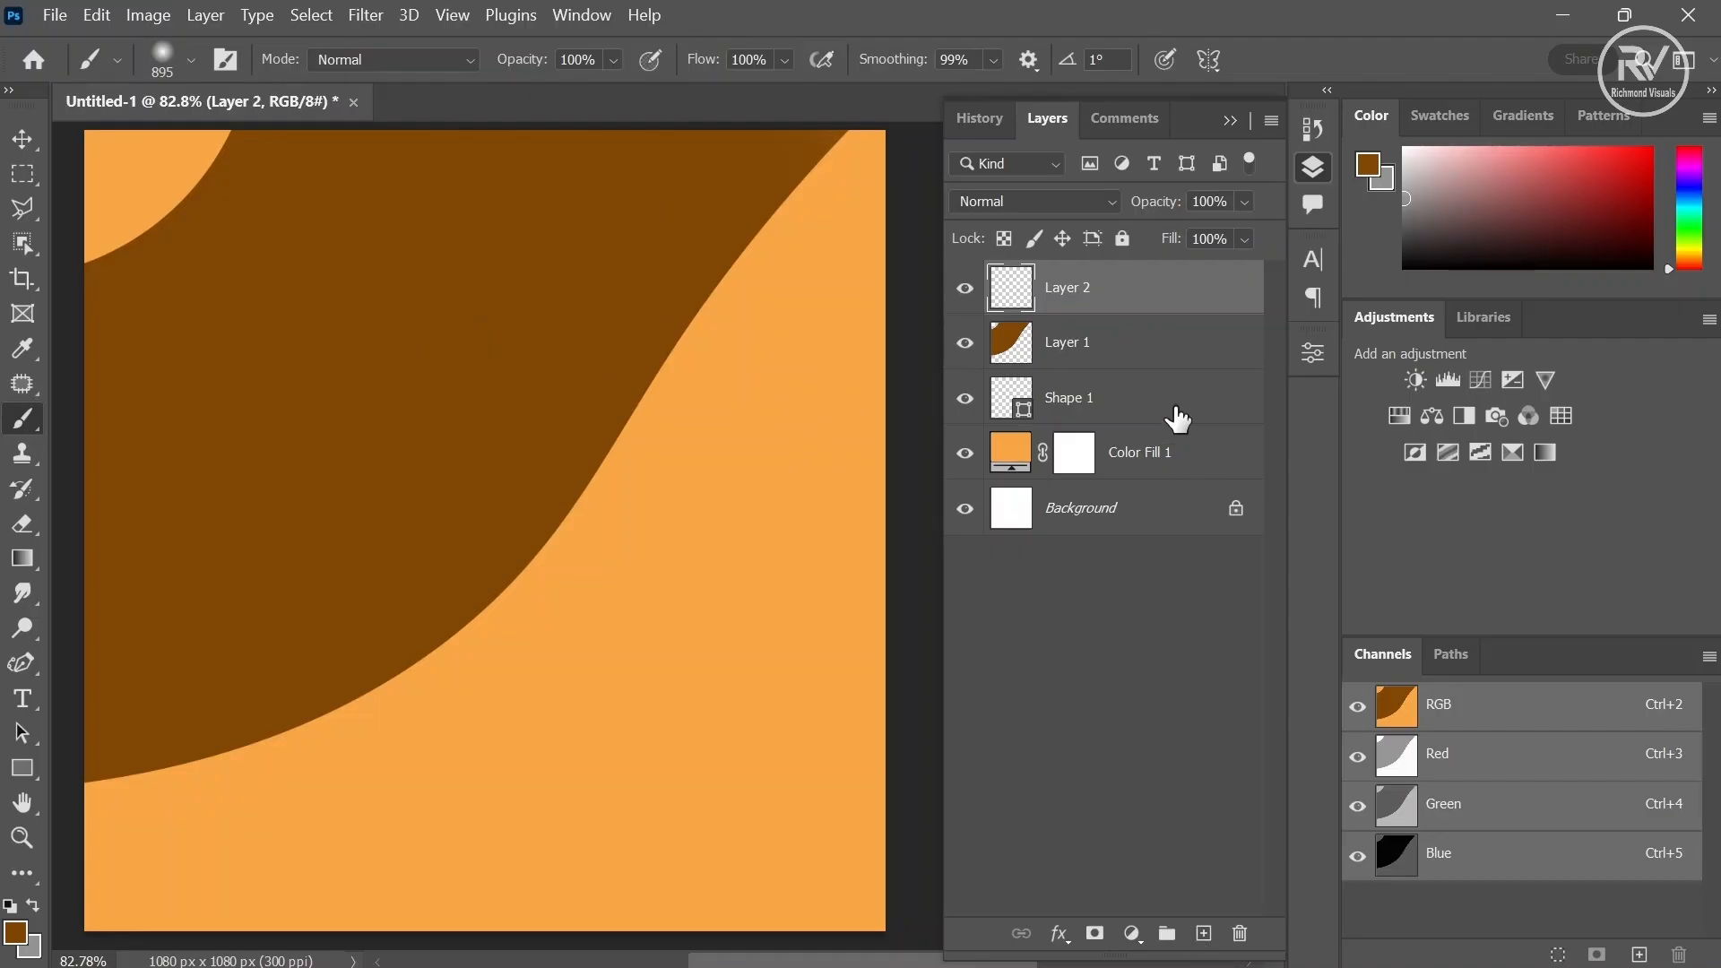
left_click_drag(1148, 323, 1147, 304)
left_click(1148, 309, "alt")
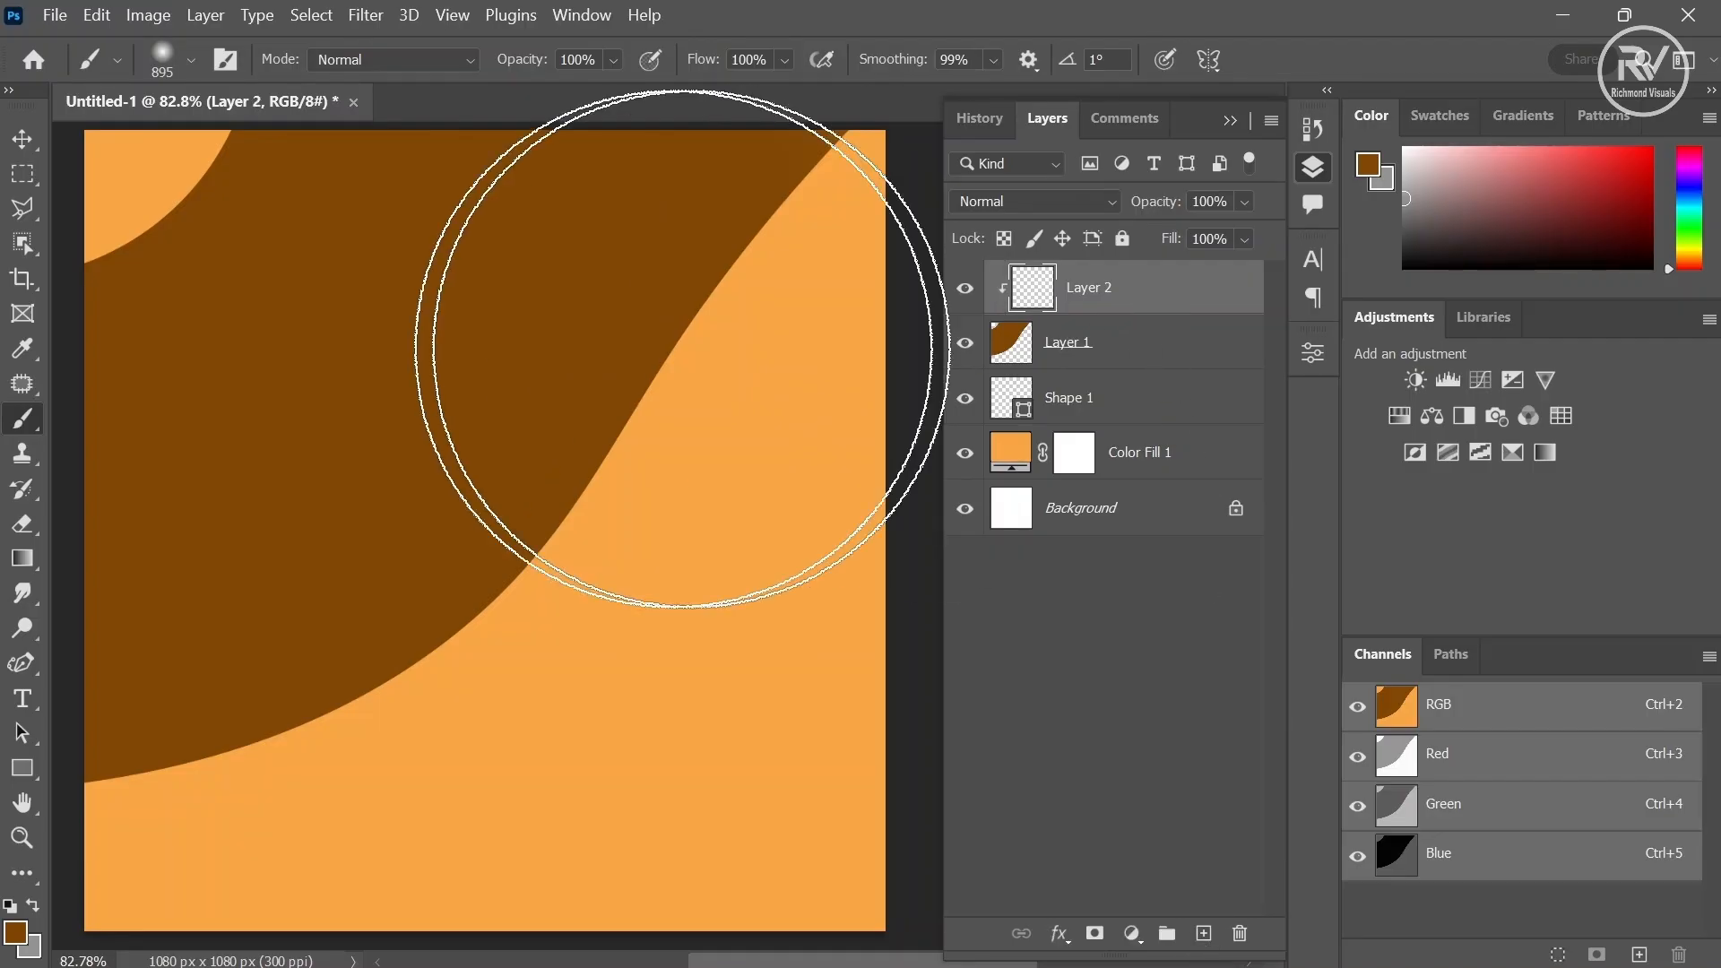
- Draw a polygonal lasso selection forming a band from the left edge to a point just past the curve
left_click(18, 209)
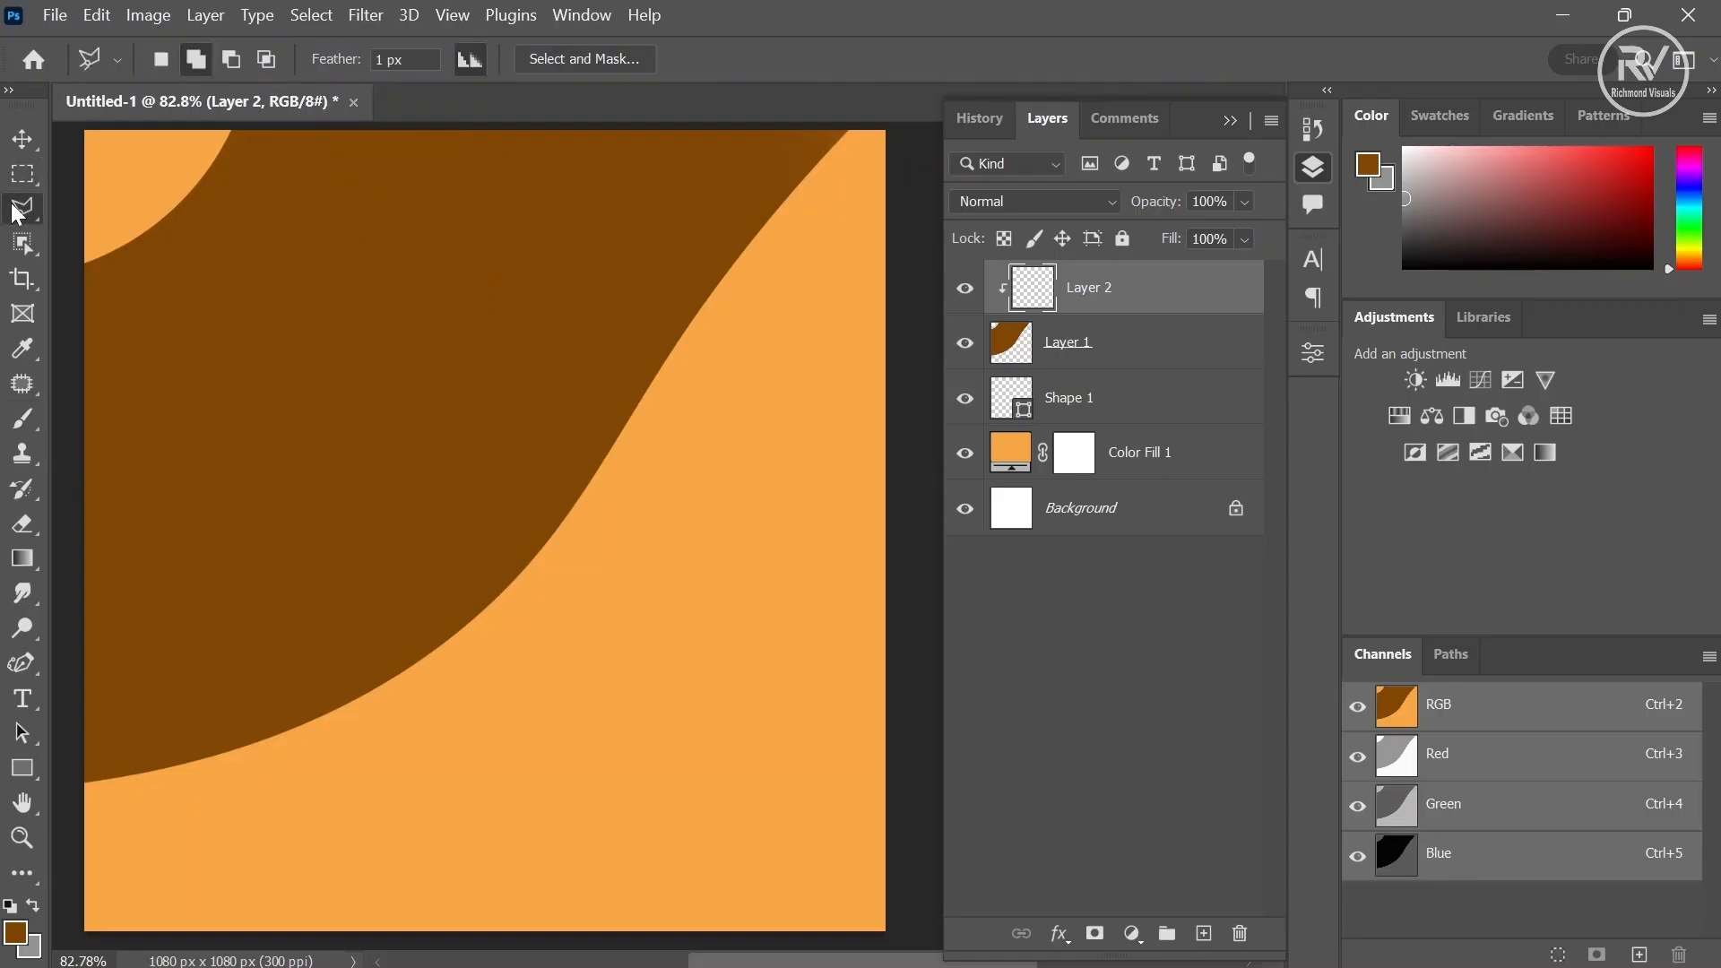
left_click(59, 576)
left_click(420, 692)
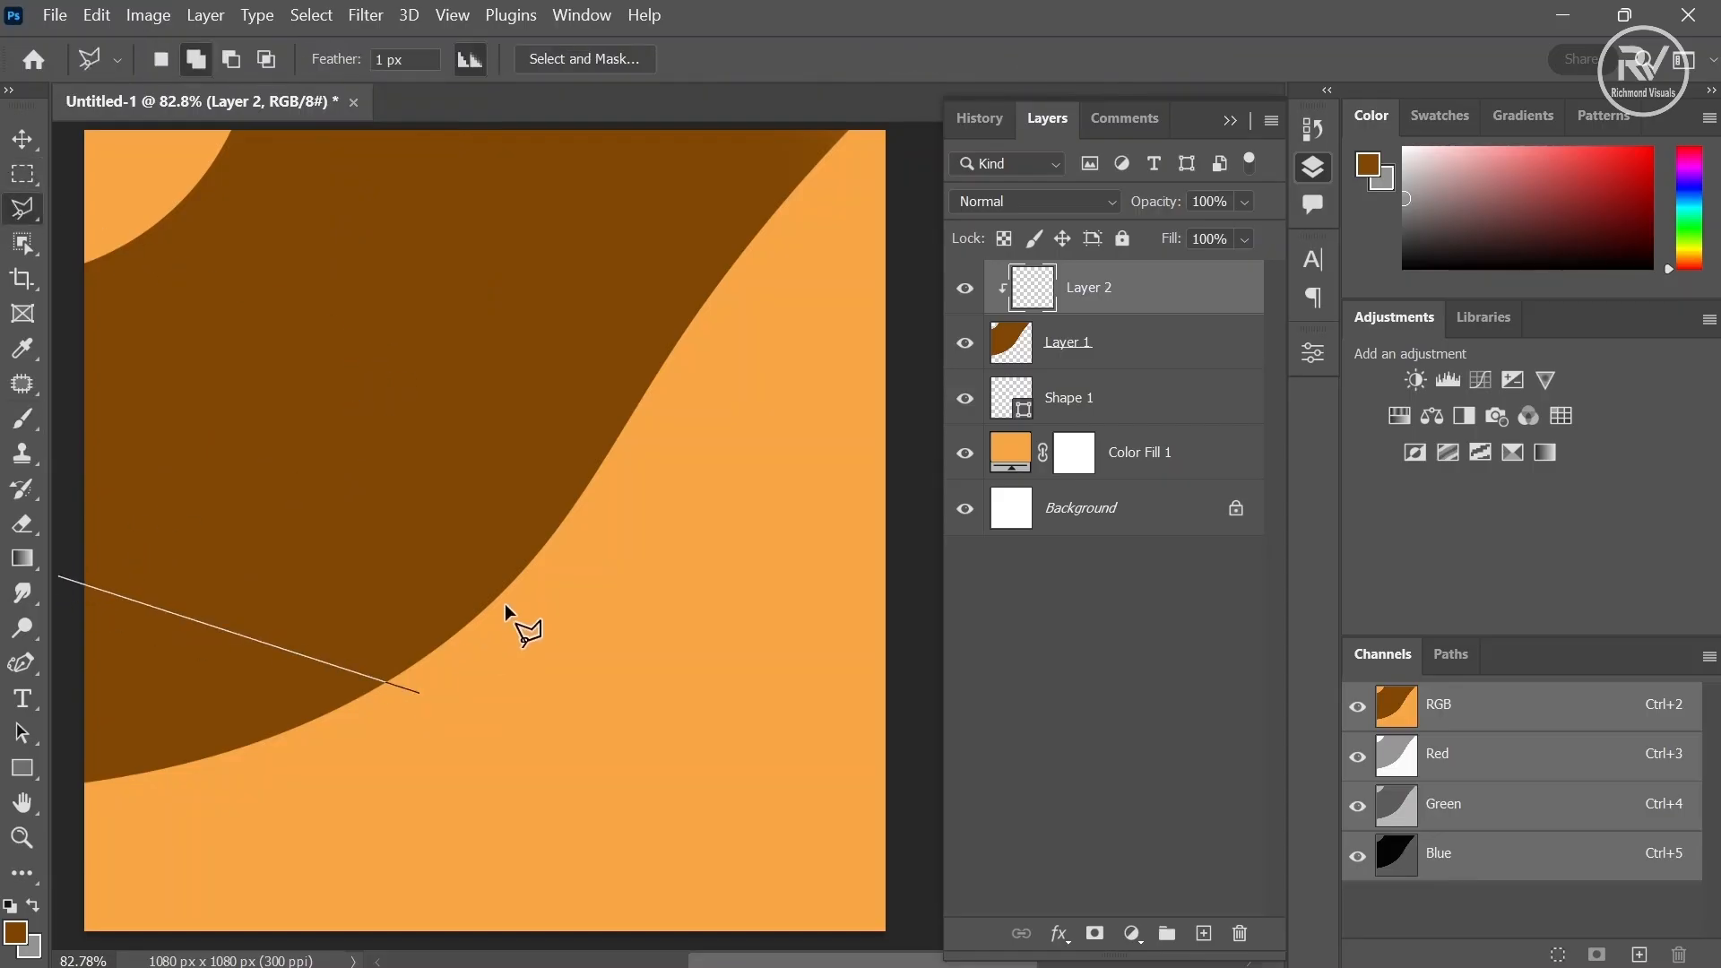
left_click(626, 487)
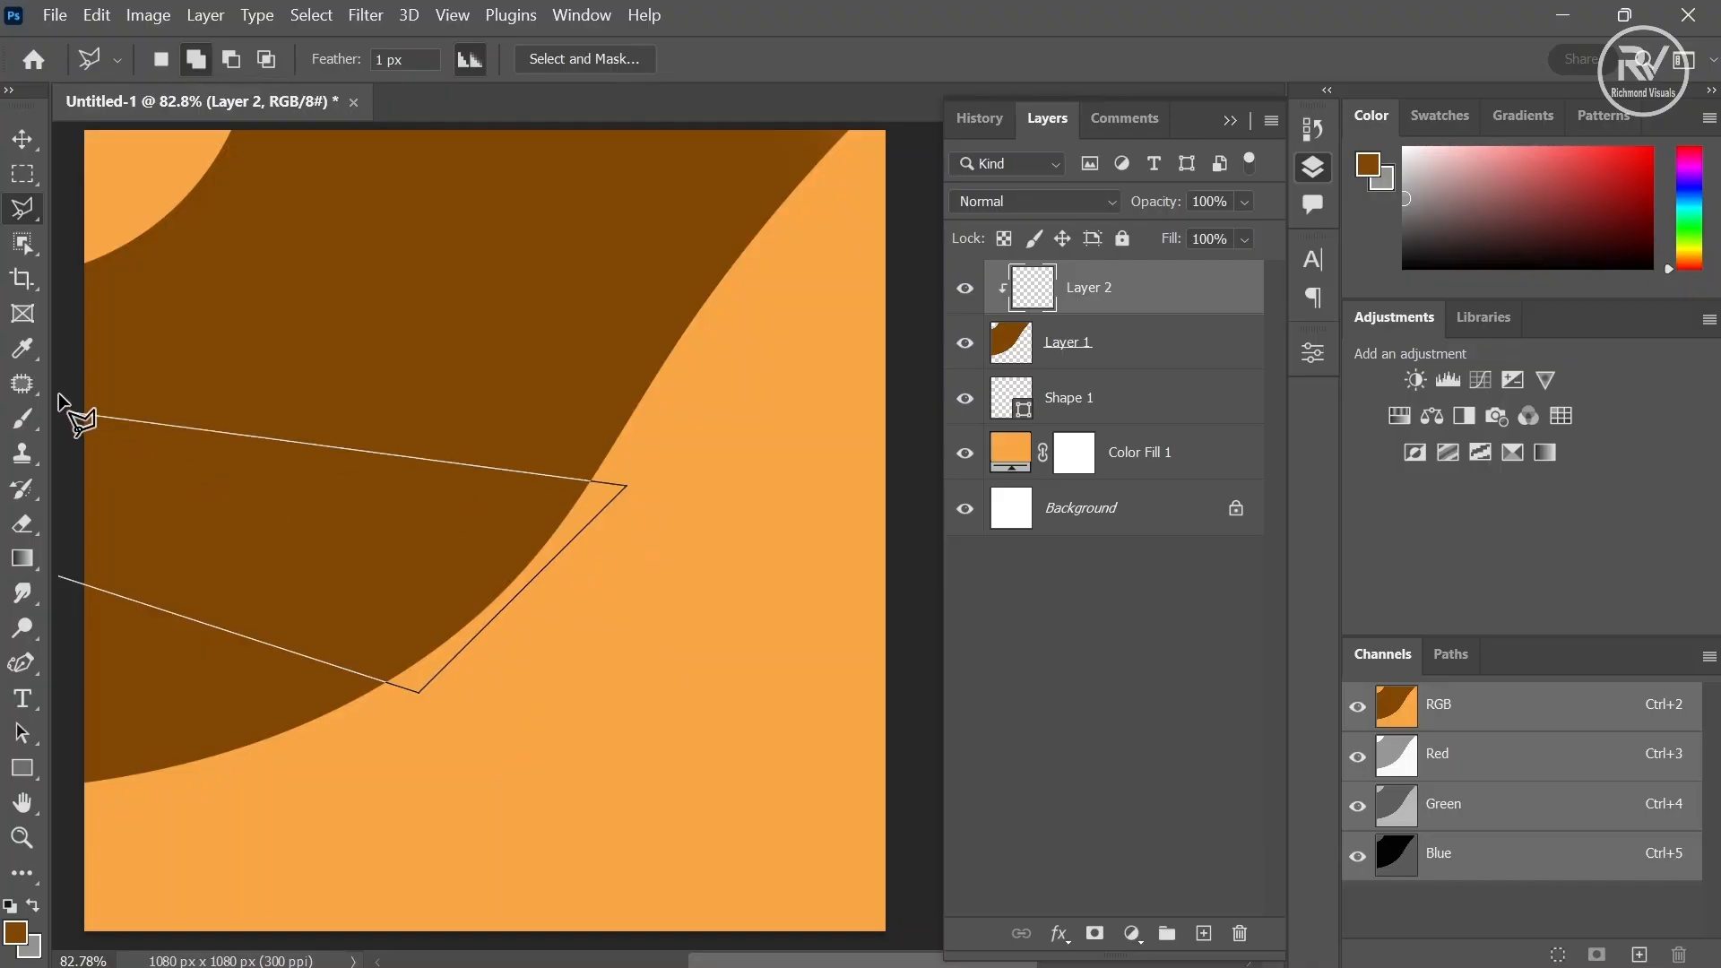
left_click(61, 581)
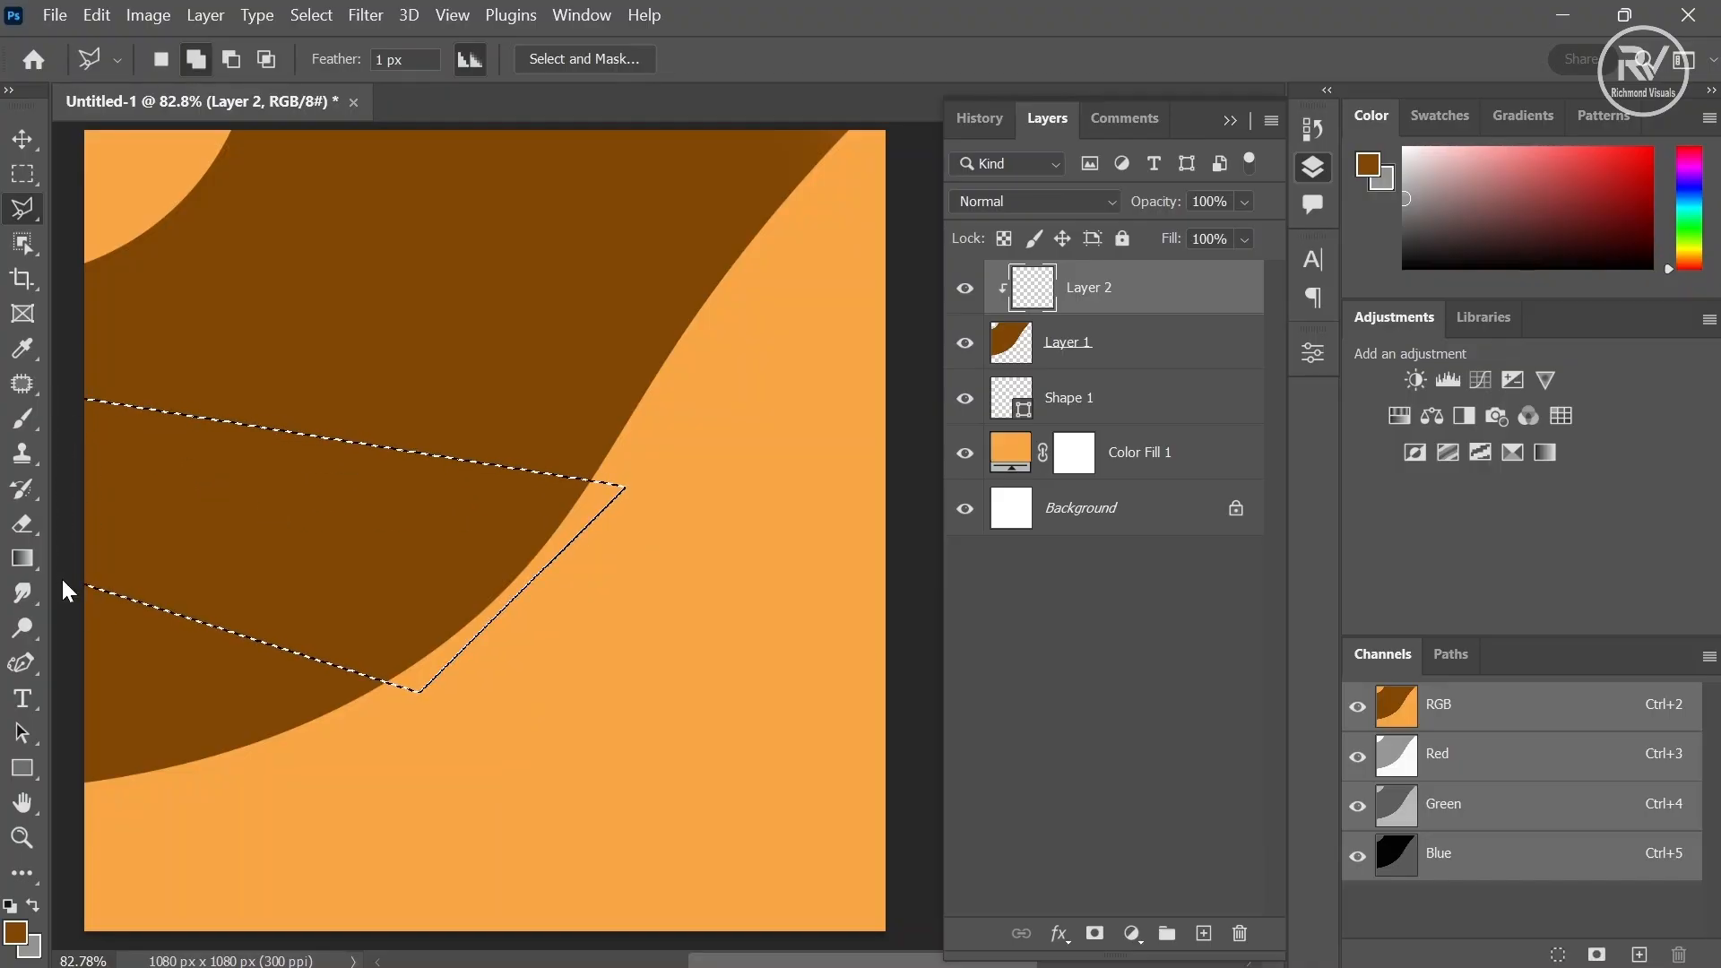
- Set the foreground colour to c66f08 and brush it over the lasso selection
left_click(16, 934)
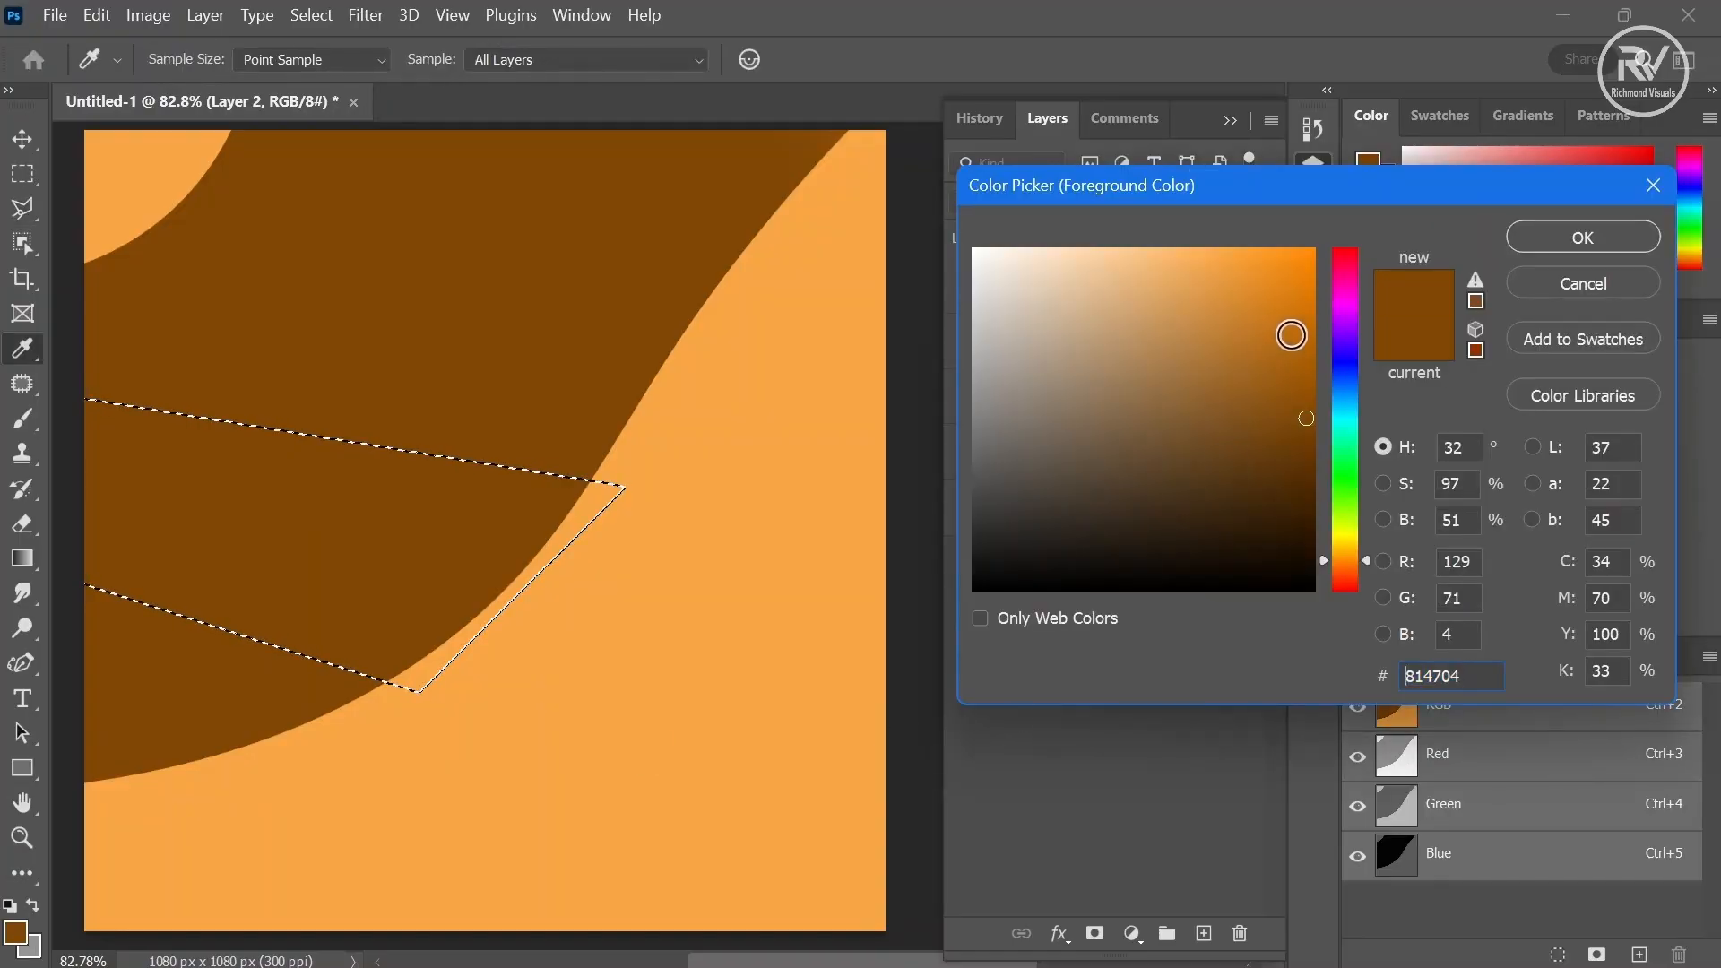
left_click_drag(1291, 335, 1302, 325)
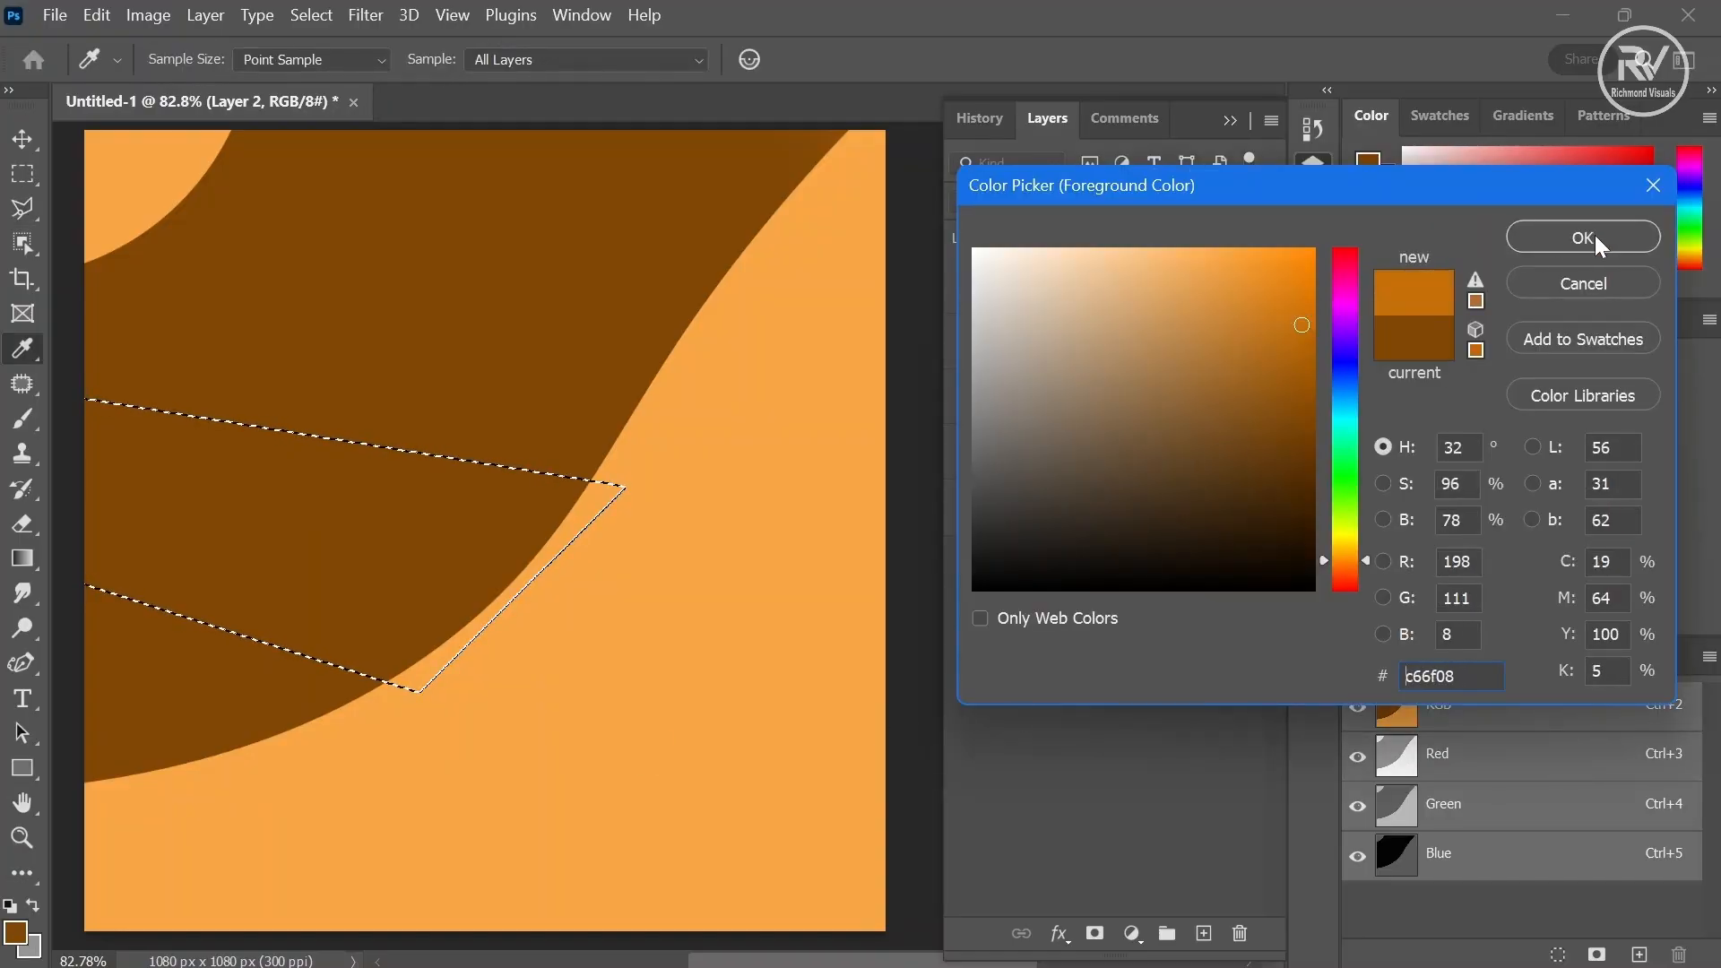
left_click(1594, 237)
key("b")
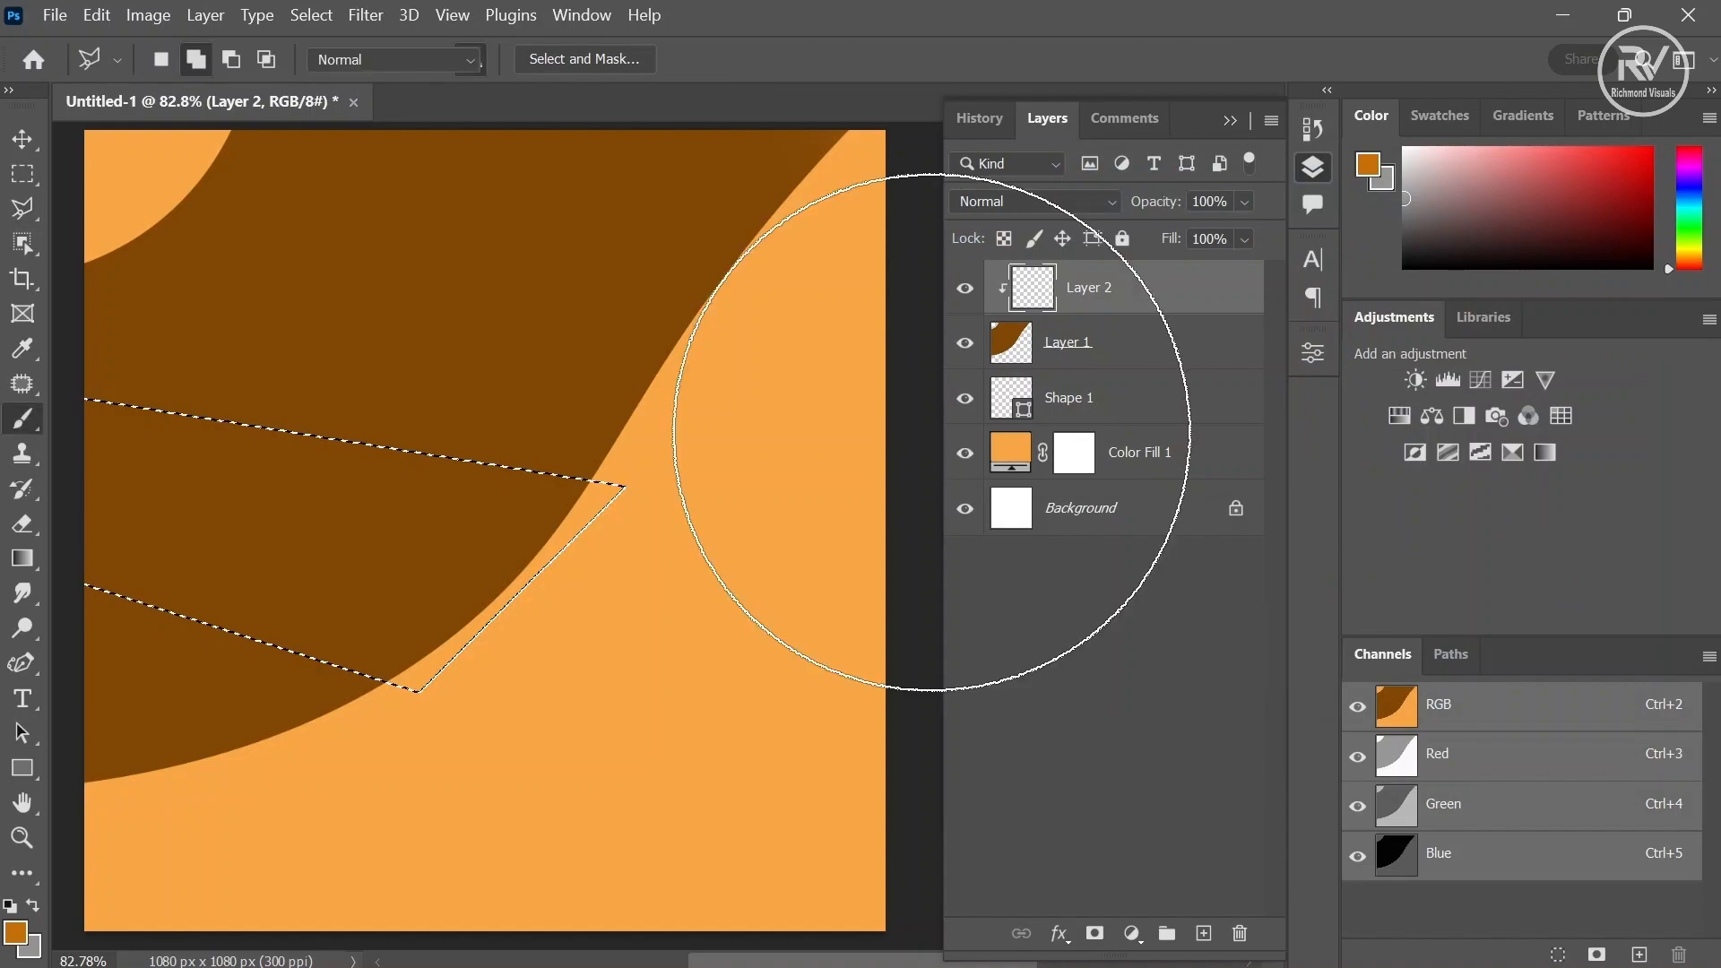
mouse_move(308, 530)
left_mouse_down()
mouse_move(116, 576)
mouse_move(173, 672)
left_mouse_up()
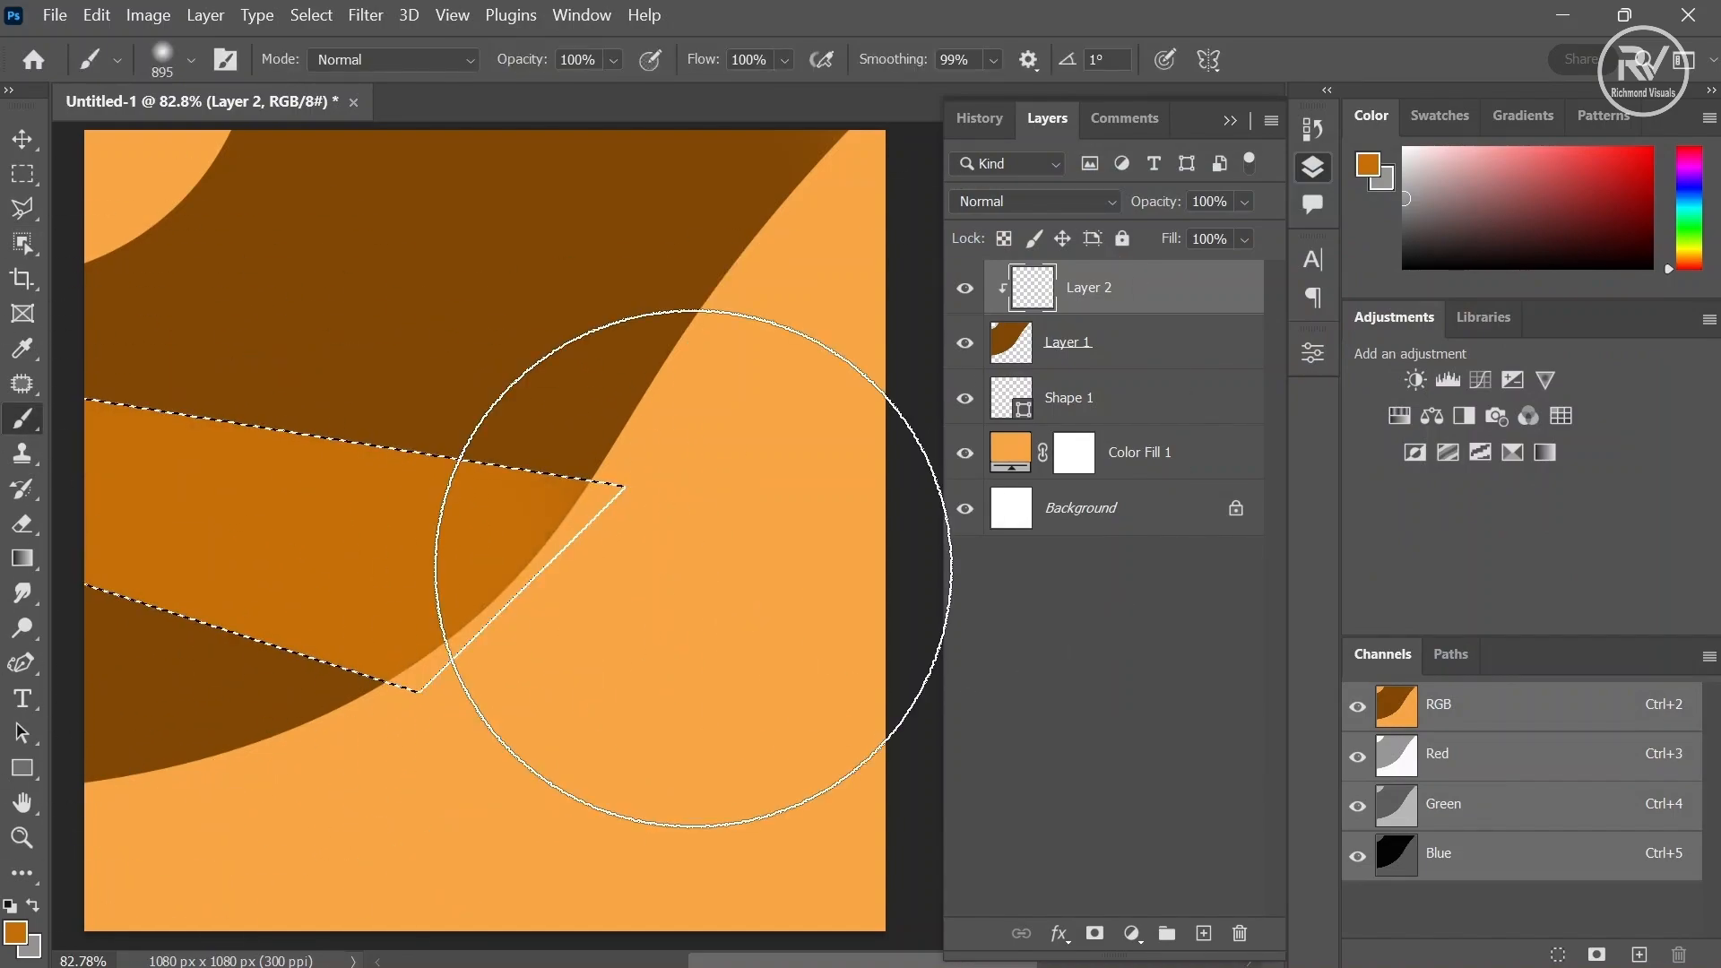
- Deselect and apply a Gaussian Blur with an 8.8 pixel radius to the orange band layer
left_click(311, 15)
left_click(349, 74)
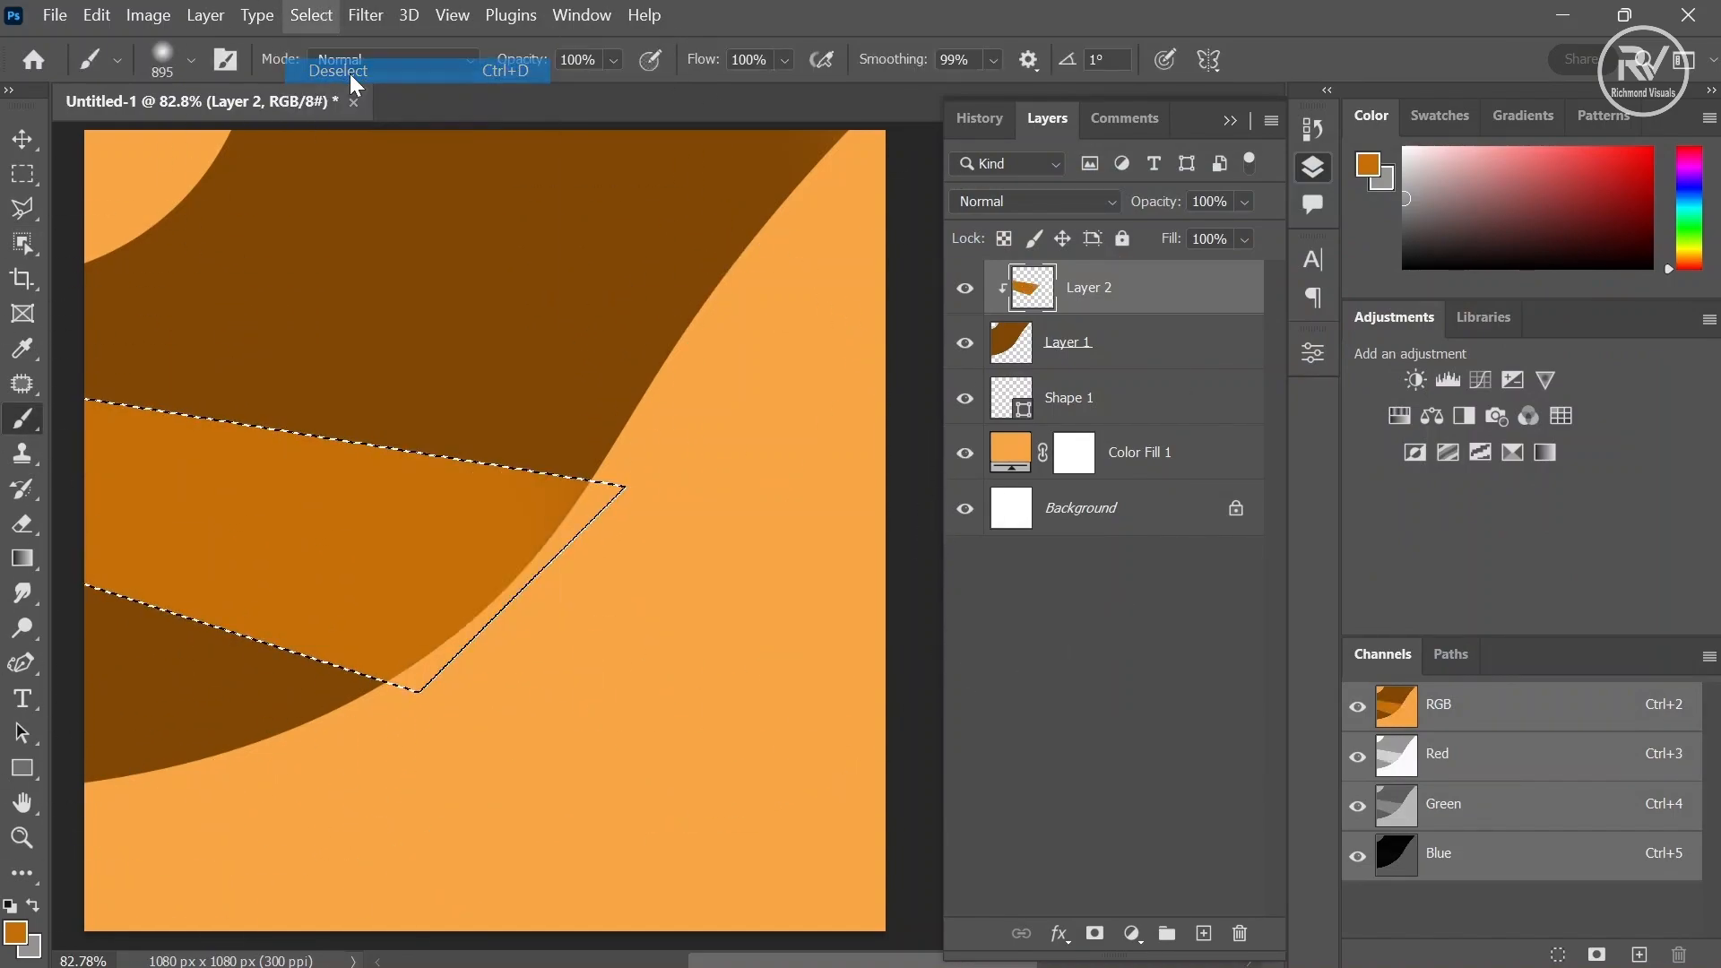
left_click(366, 15)
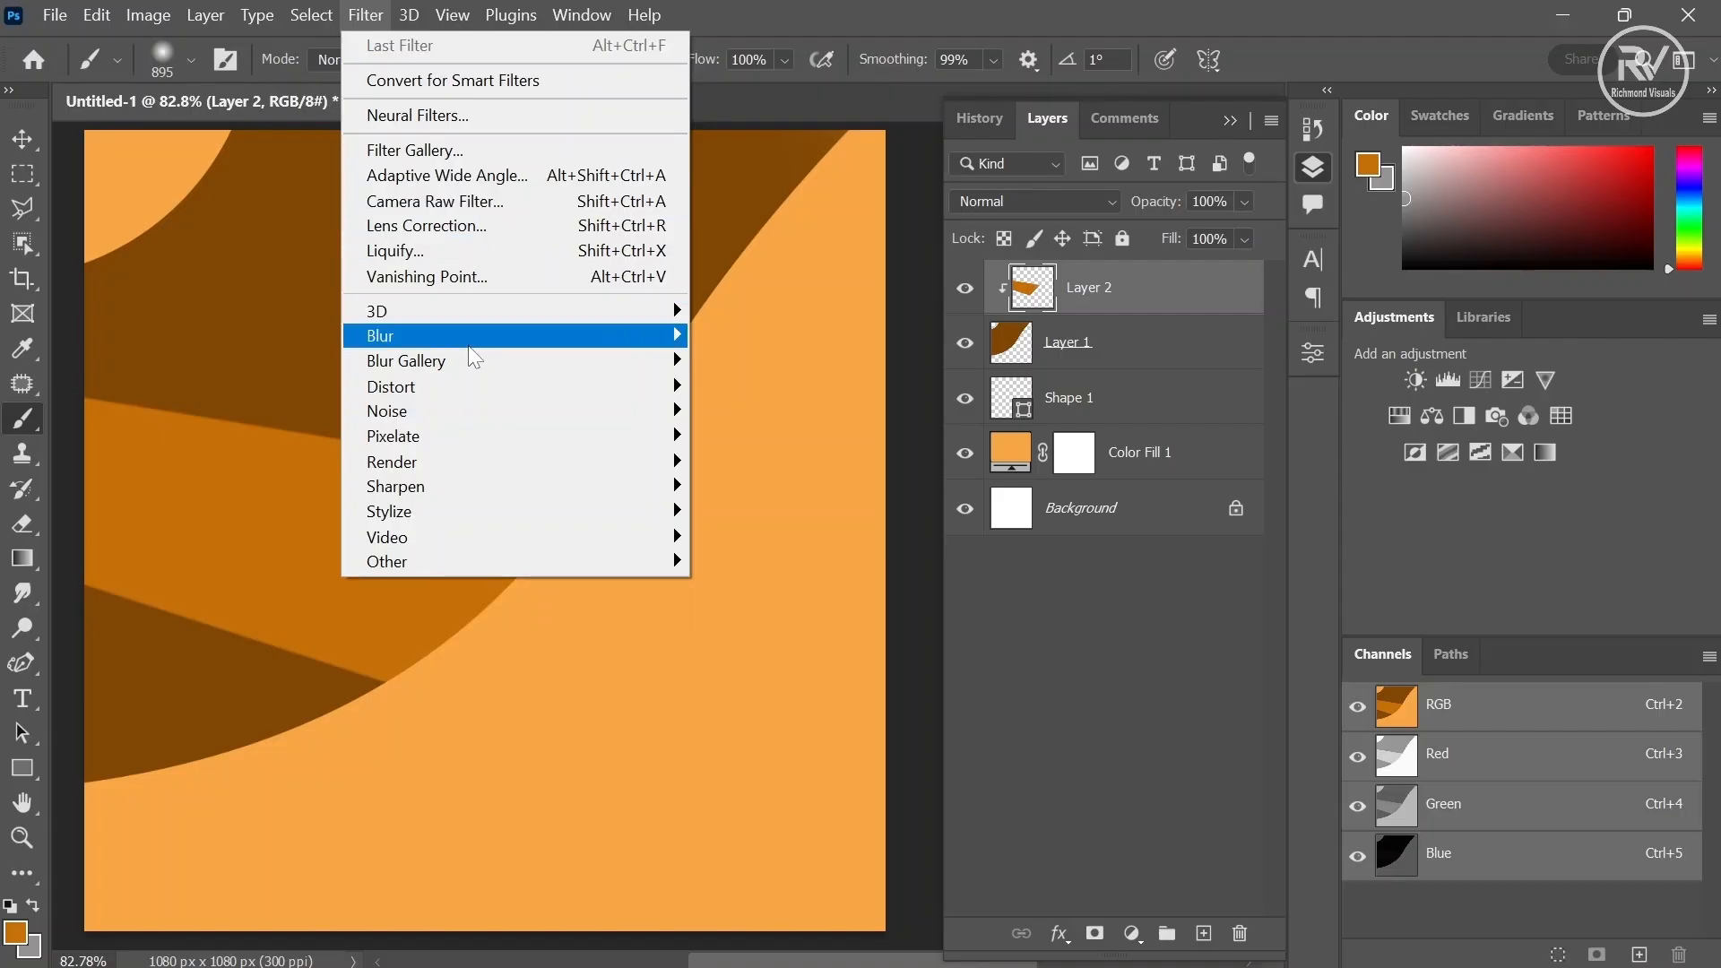
mouse_move(474, 345)
left_click(773, 436)
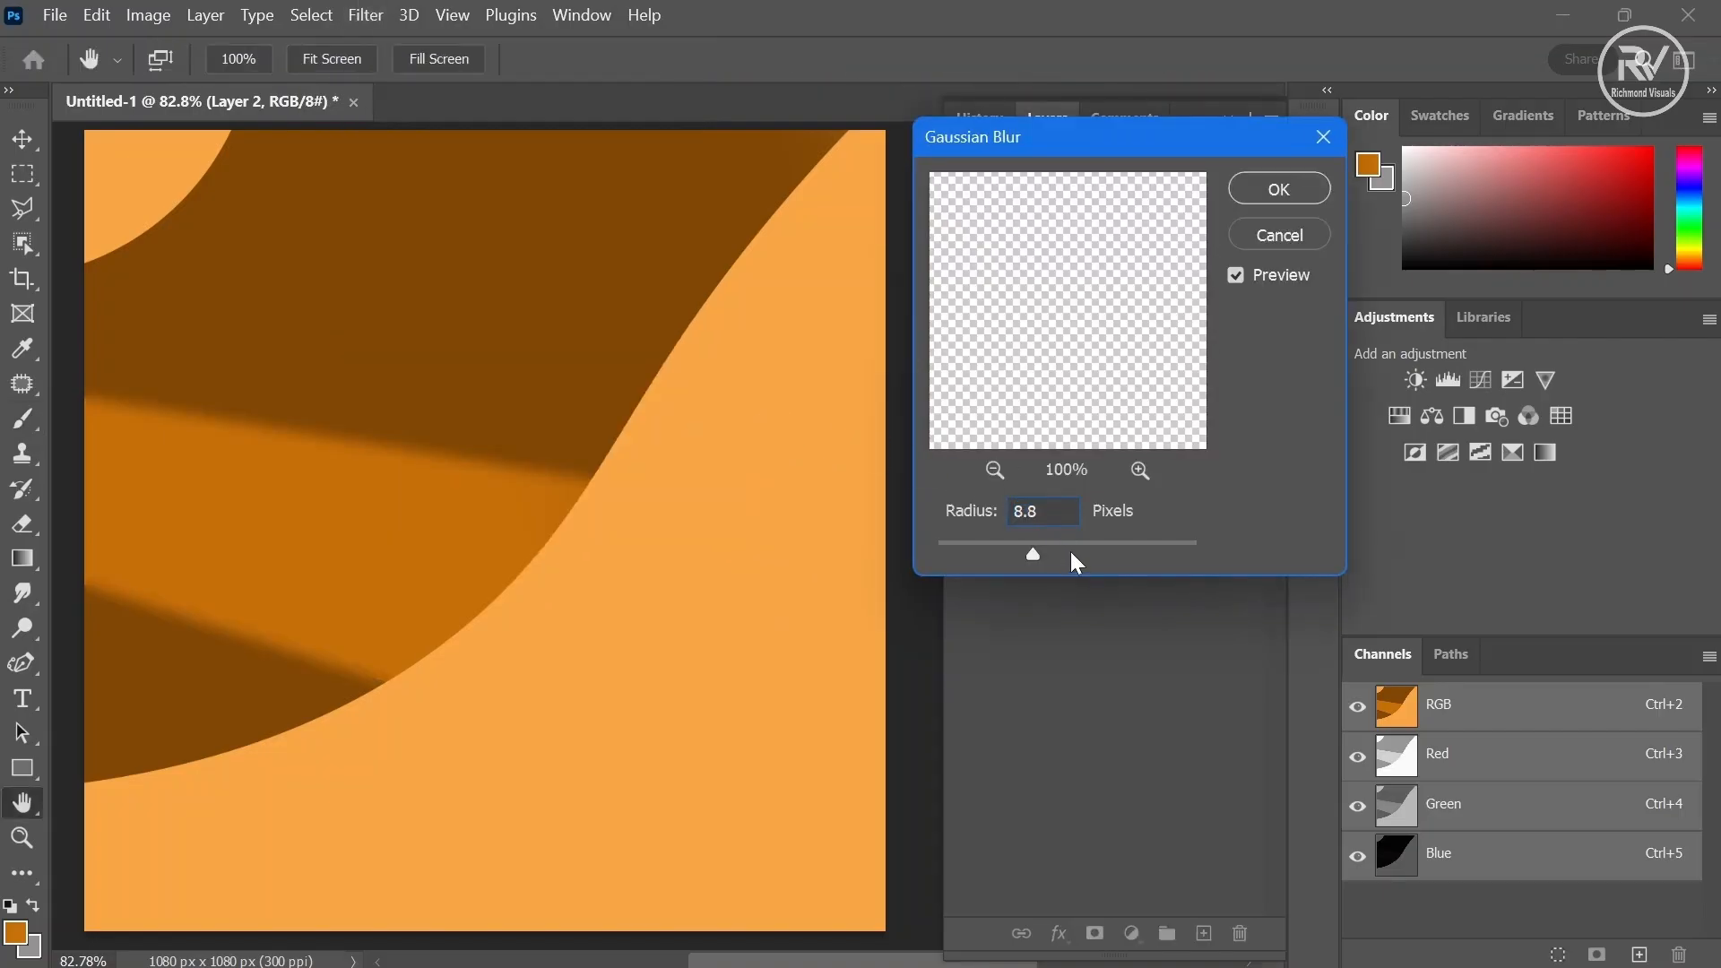
left_click(1279, 188)
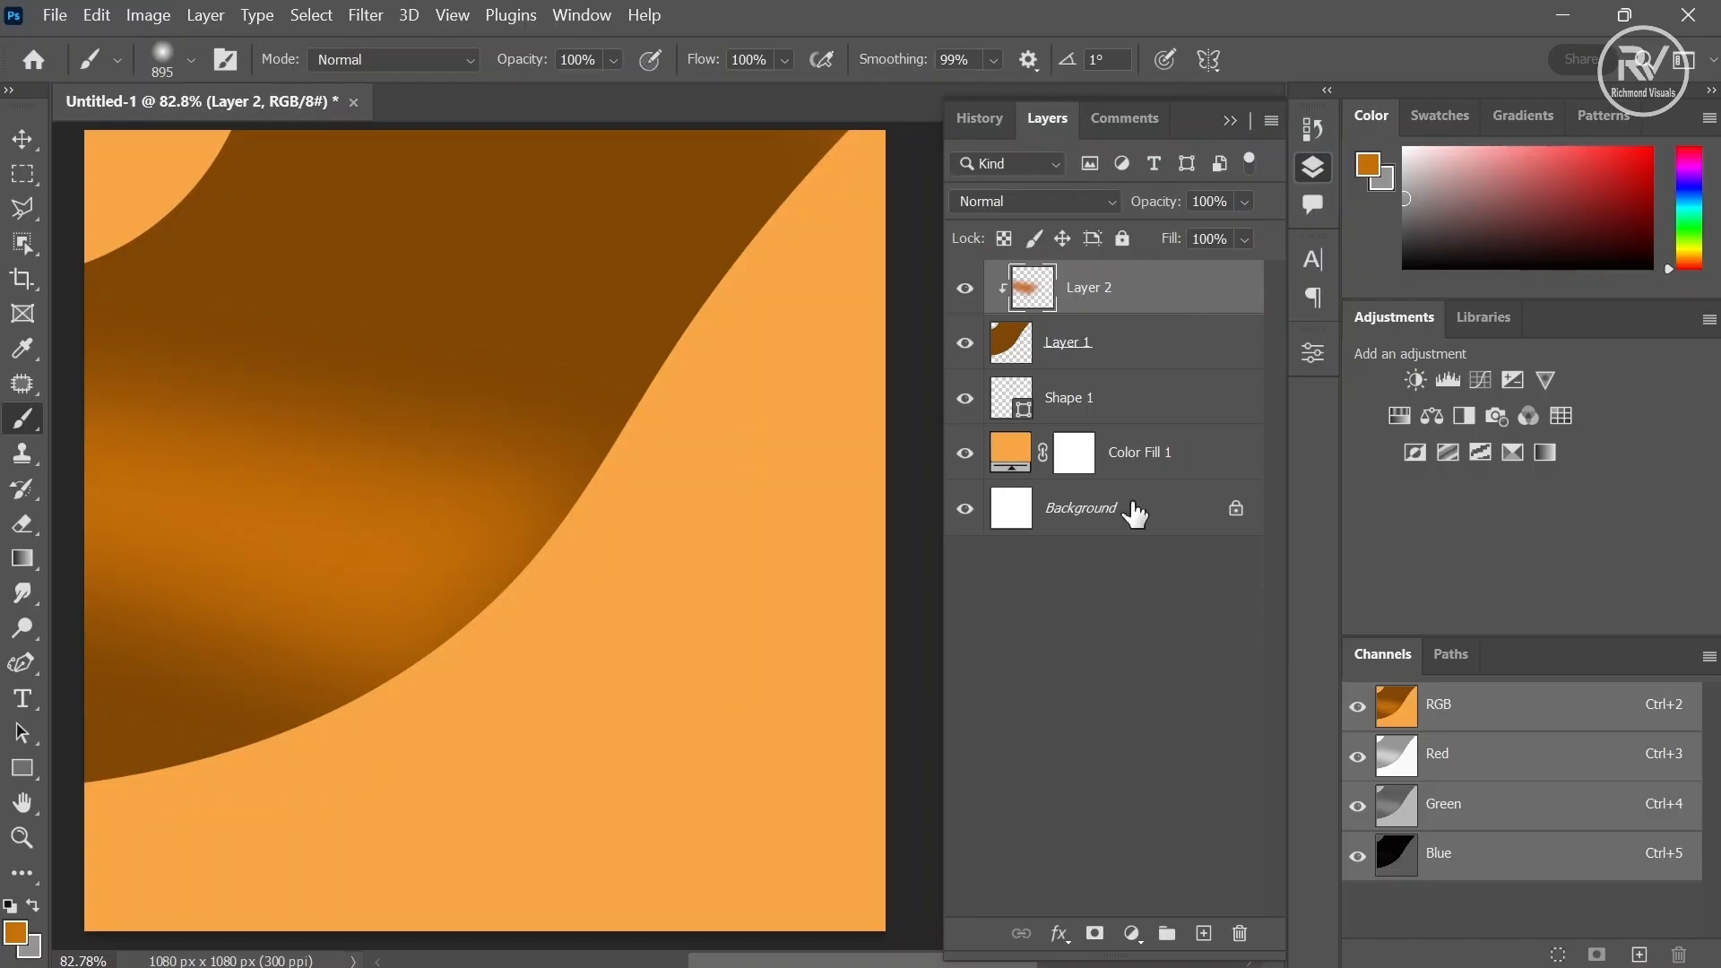
- Add a new layer and clip it to the layers below
left_click(1201, 933)
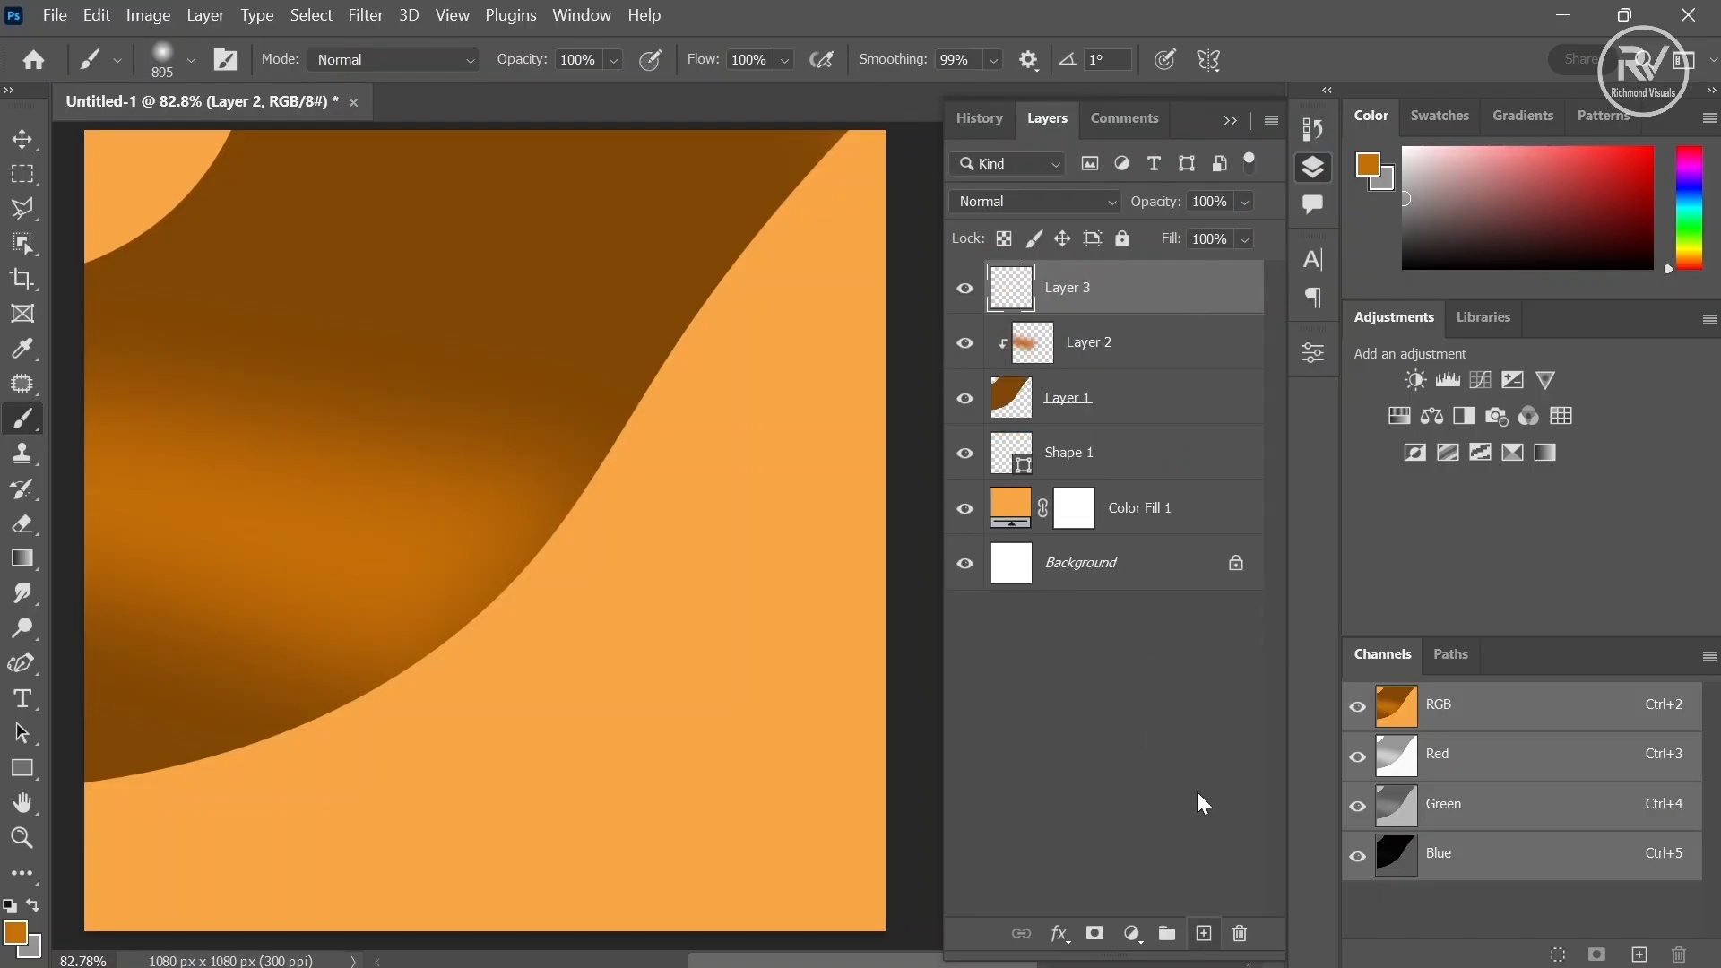
left_click(1143, 303, "alt")
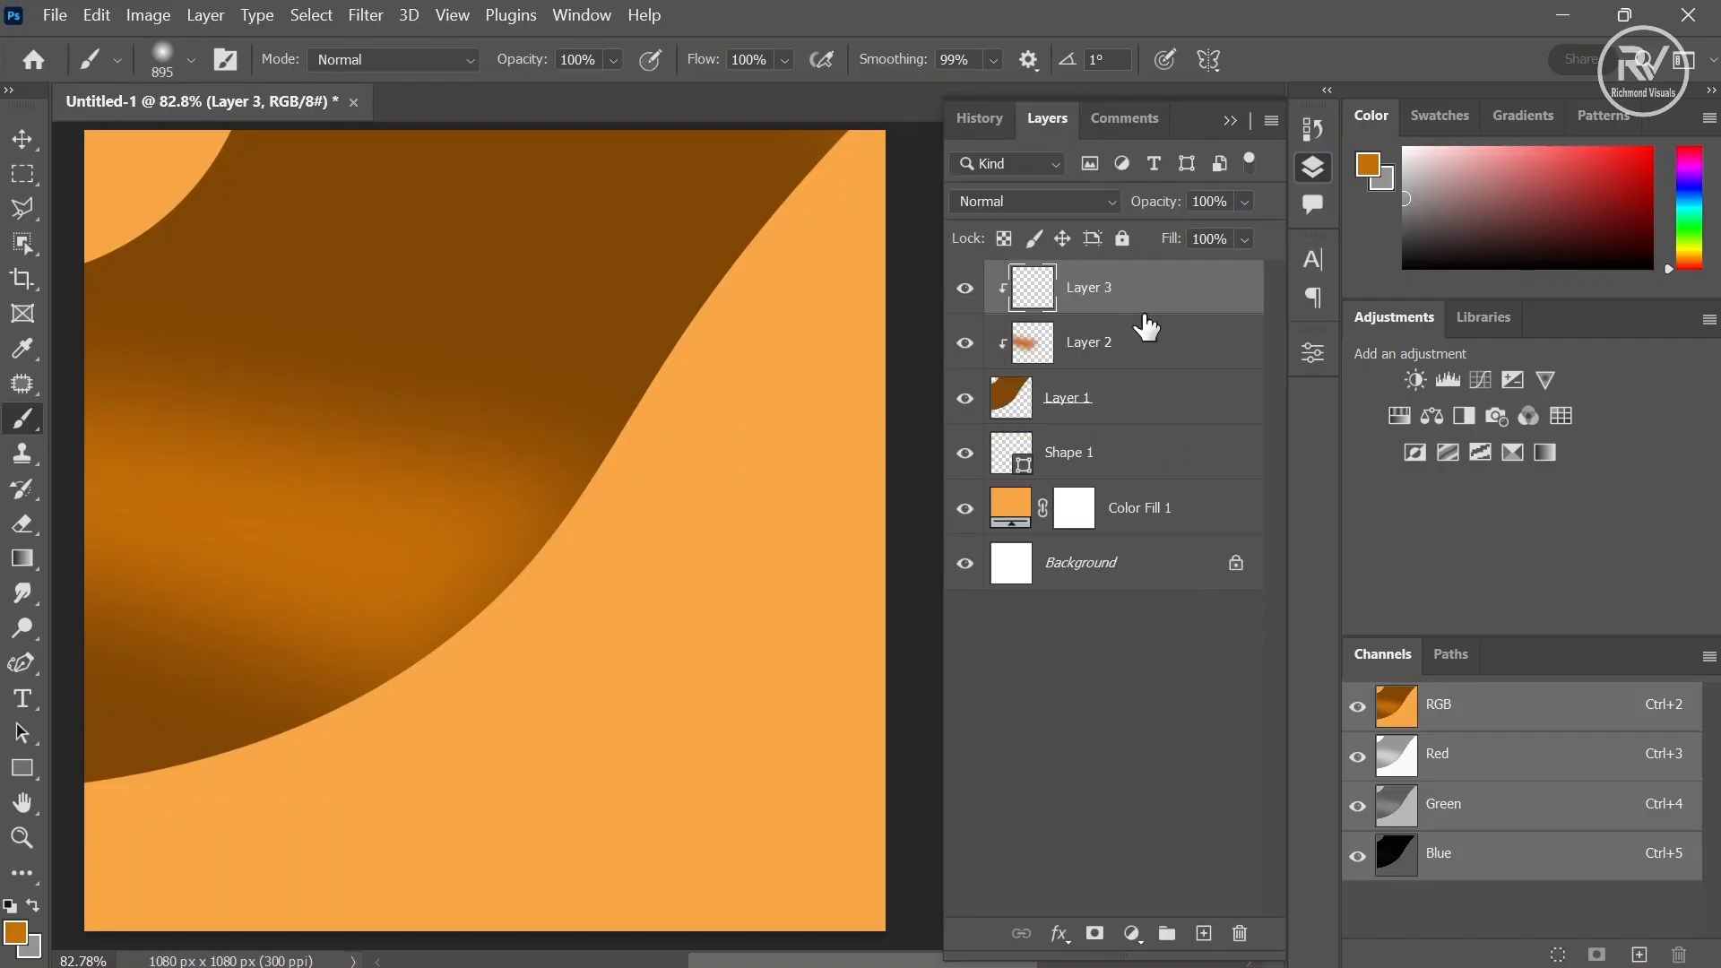
- Draw a thin polygonal lasso band from the left edge to just past the curve
left_click(27, 211)
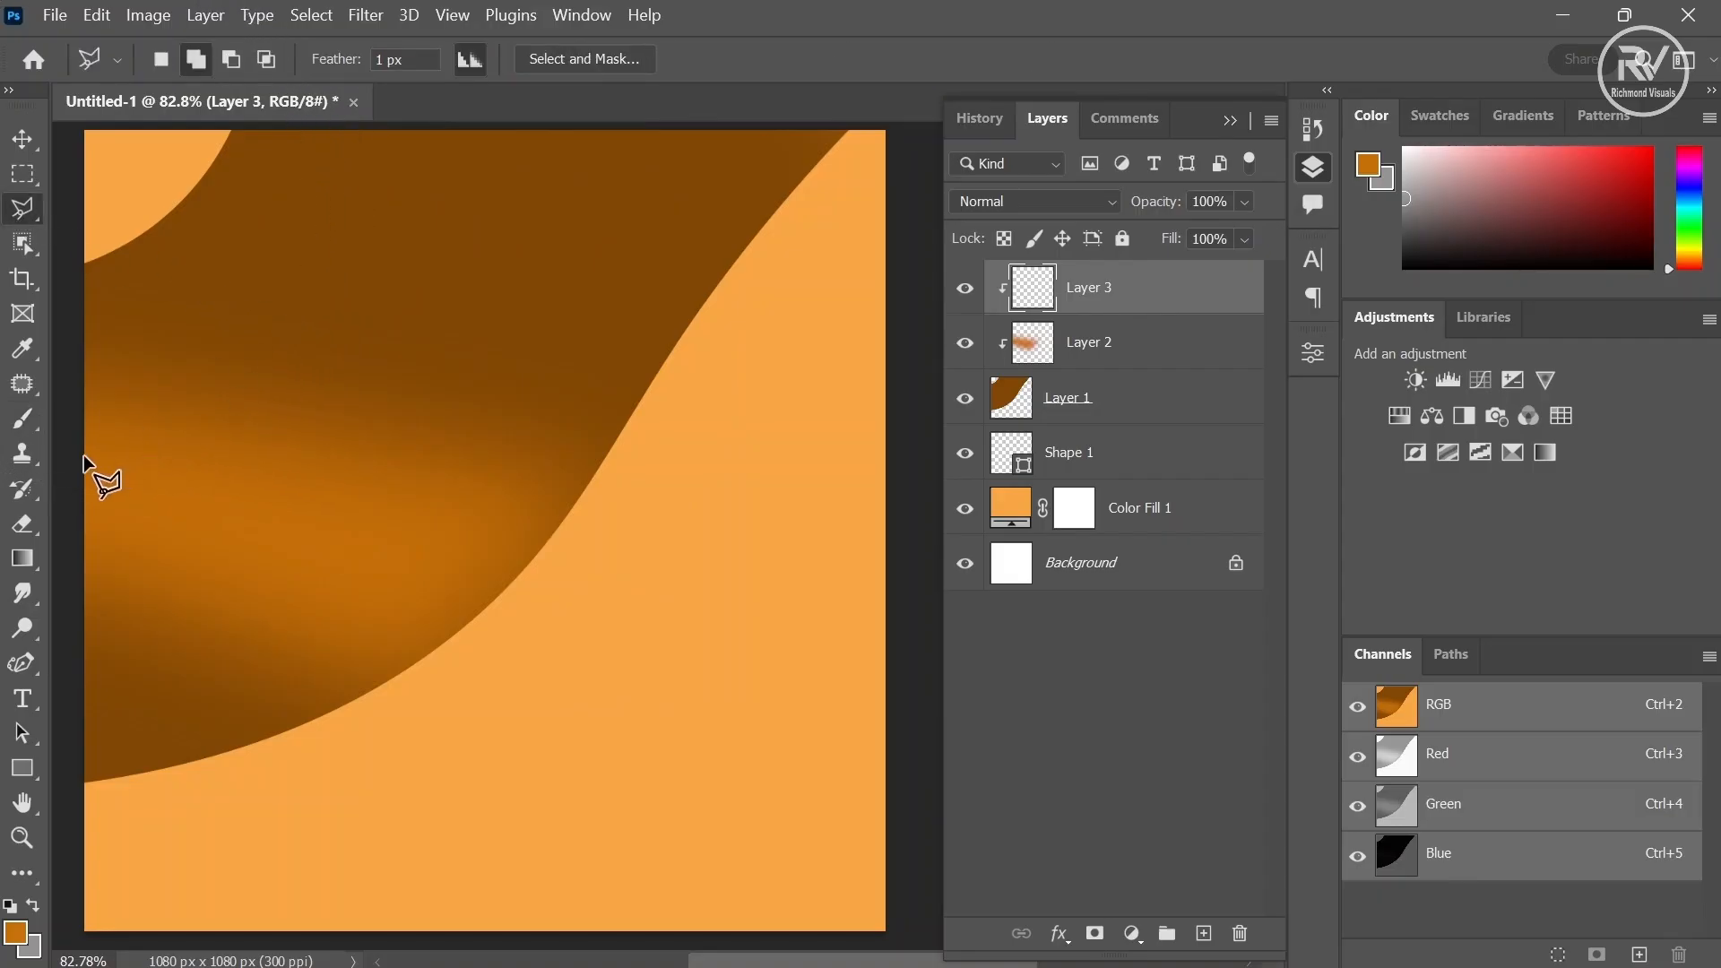
left_click(72, 512)
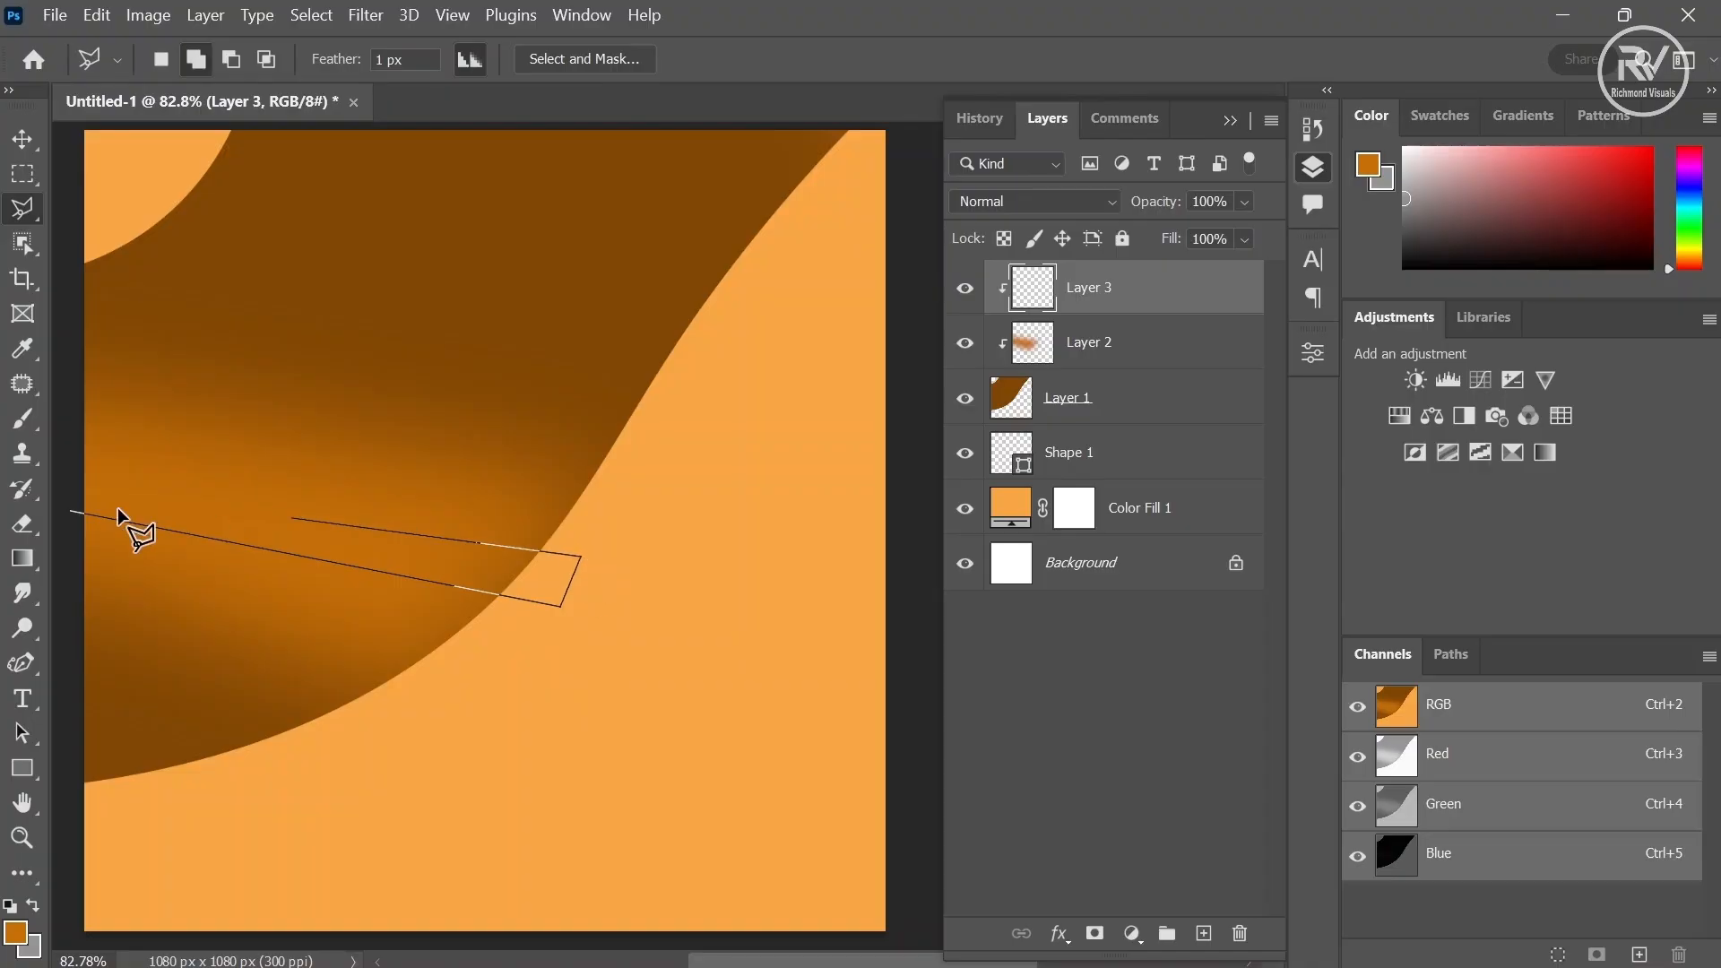
key("Escape")
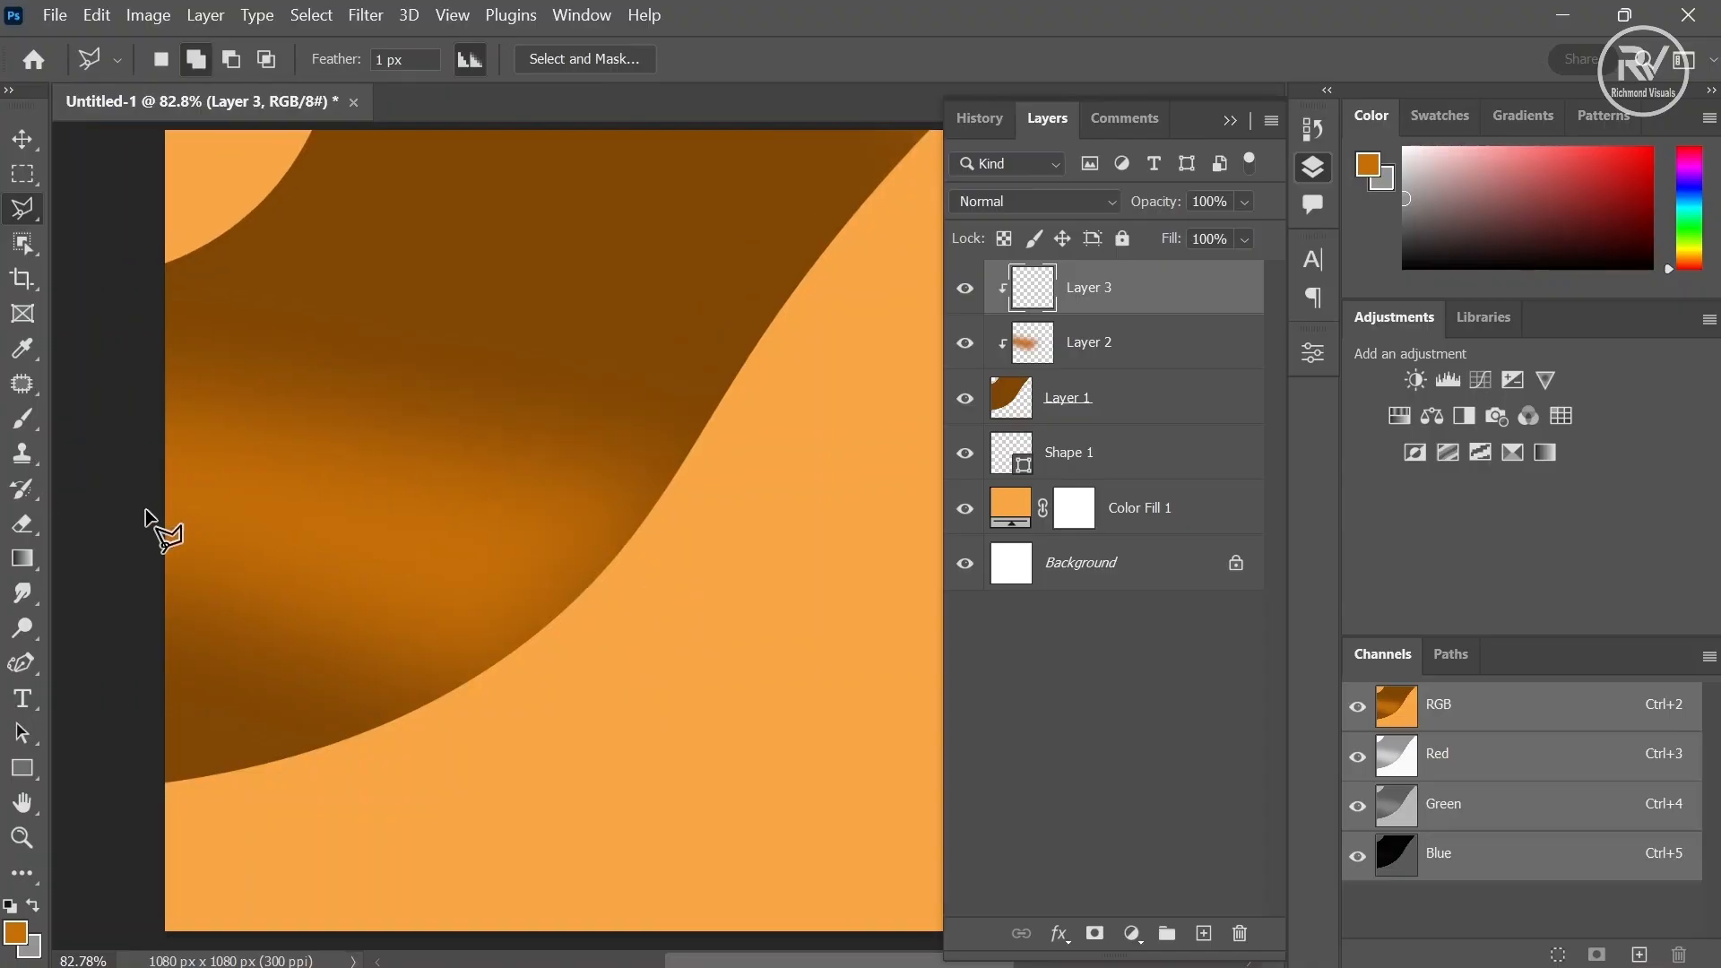
left_click(145, 508)
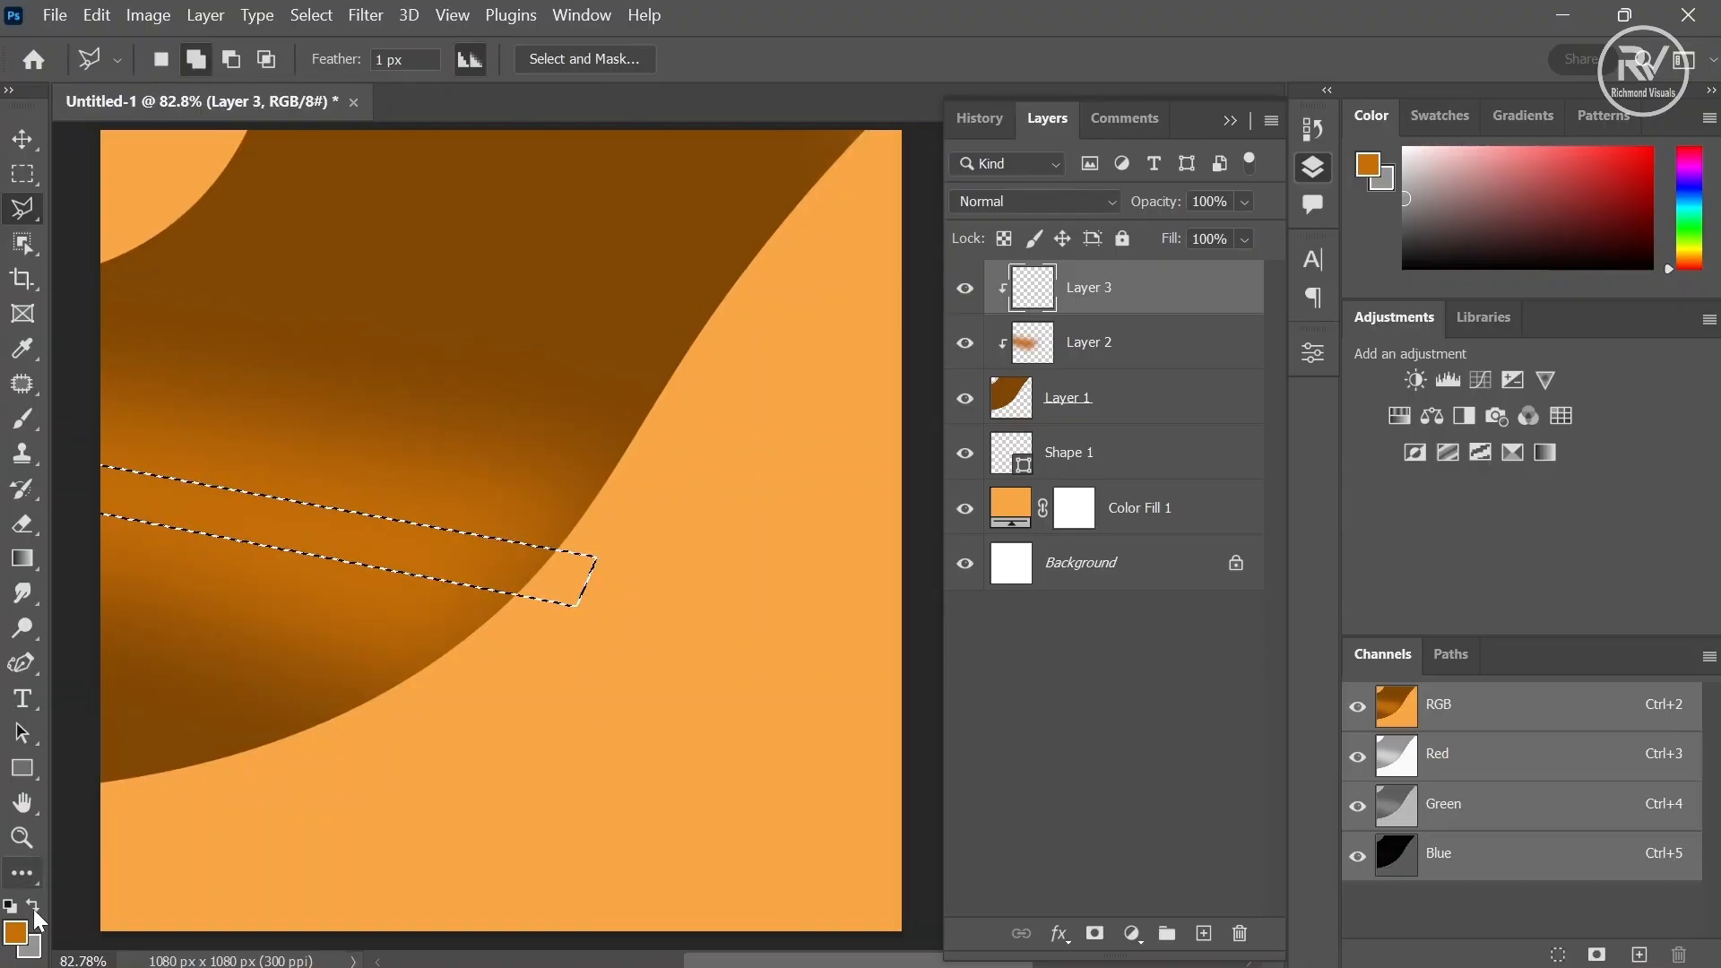
- Set the foreground colour to fdc078 and brush it over the thin band selection
left_click(16, 933)
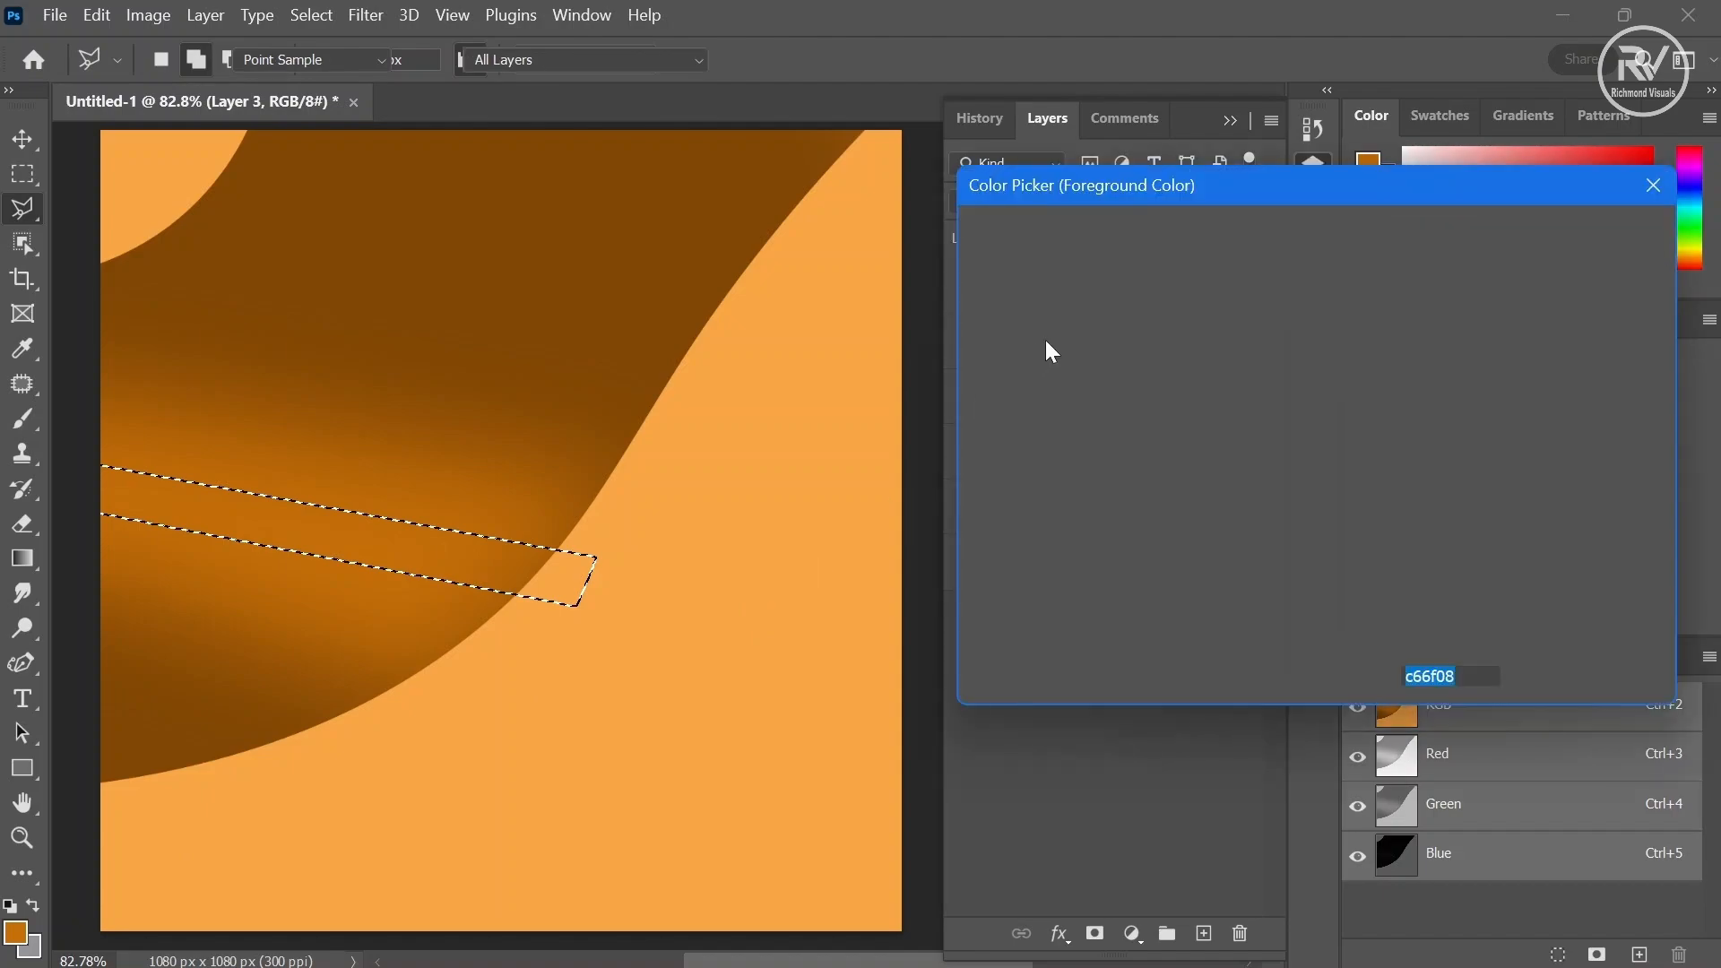
left_click(1170, 253)
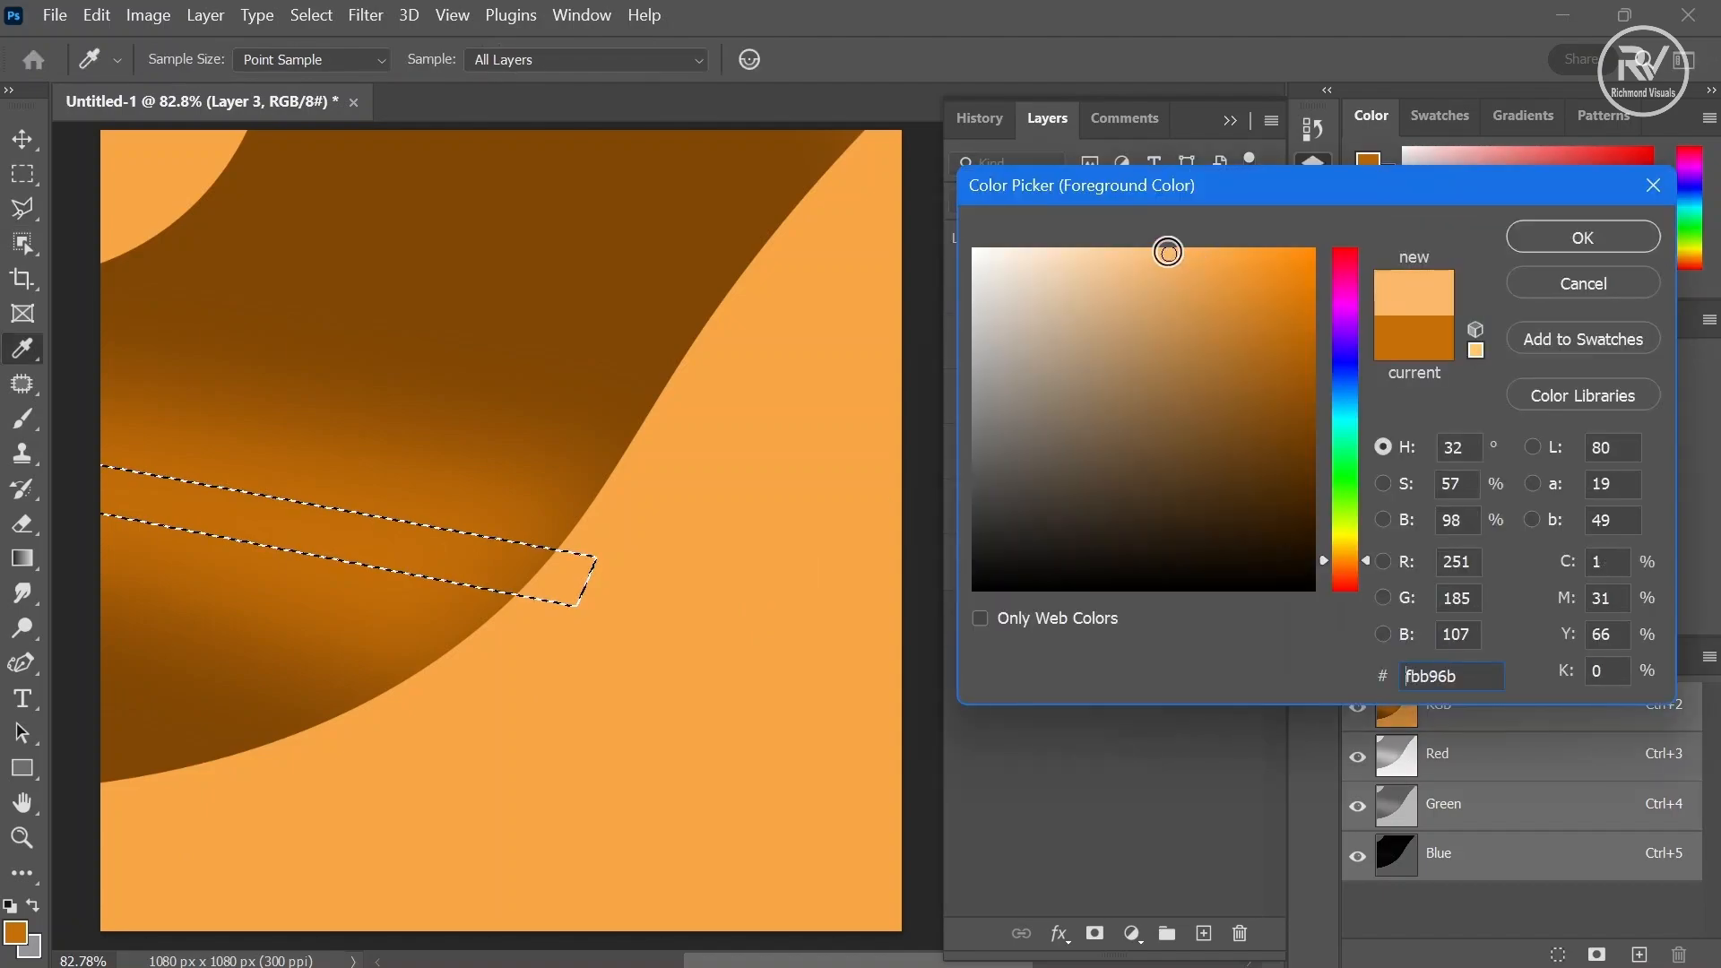
left_click_drag(1167, 252, 1153, 252)
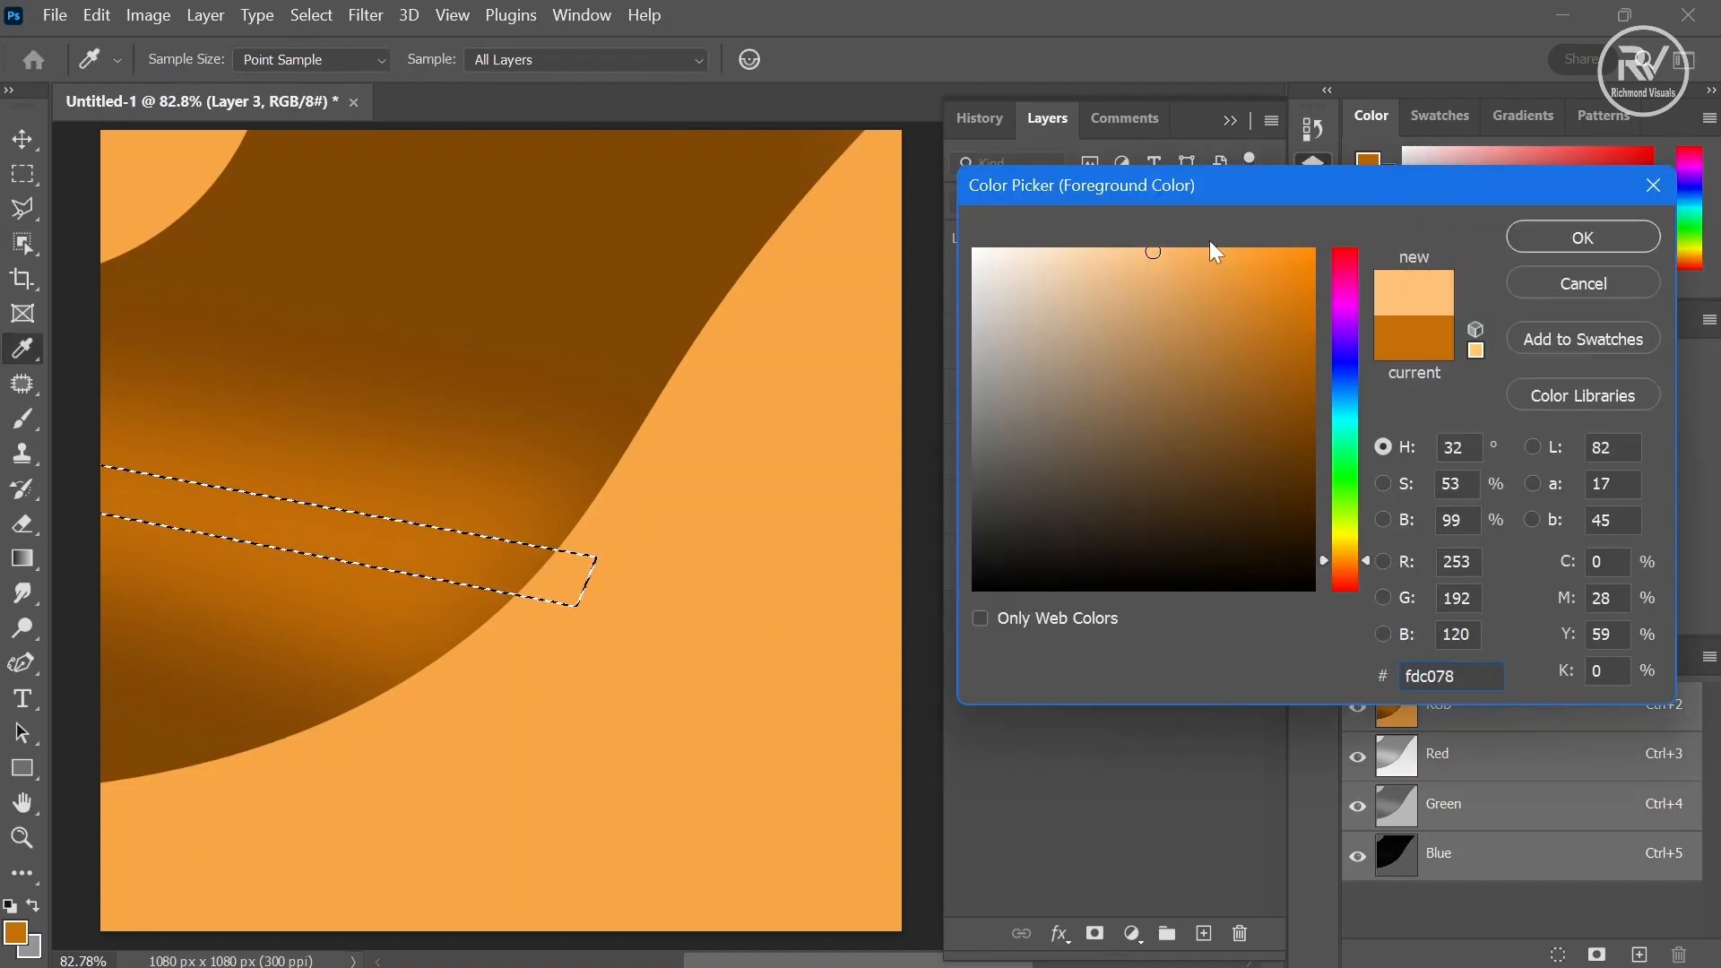
left_click(1596, 239)
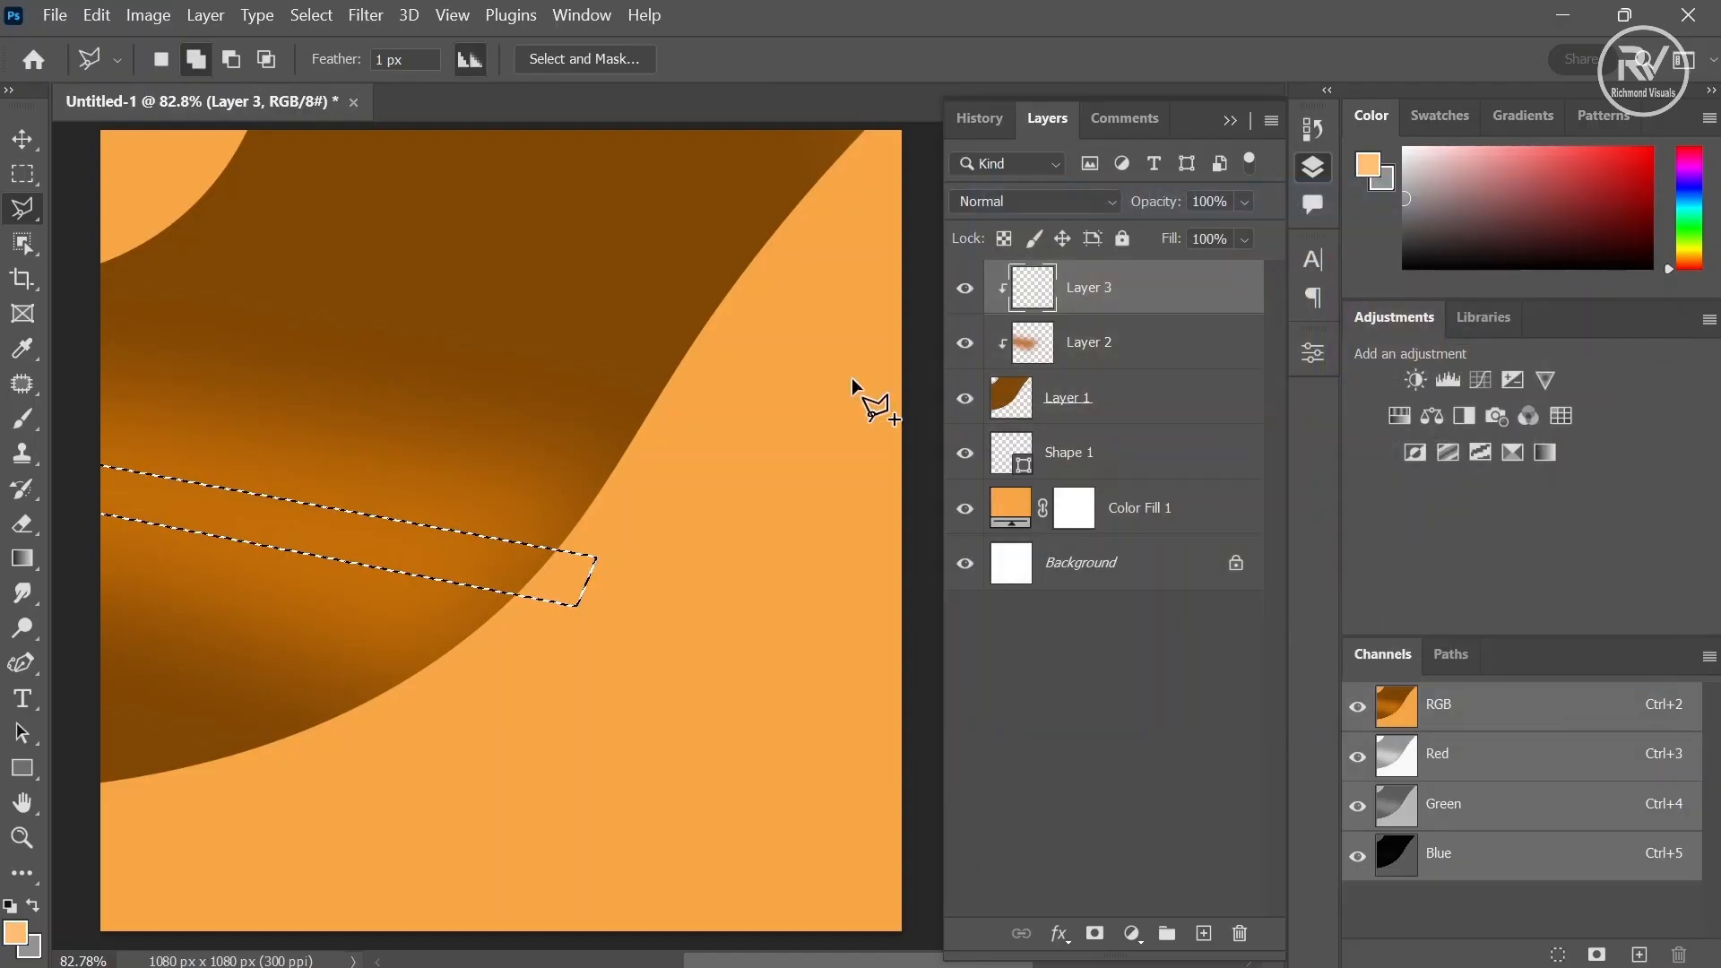
left_click(19, 422)
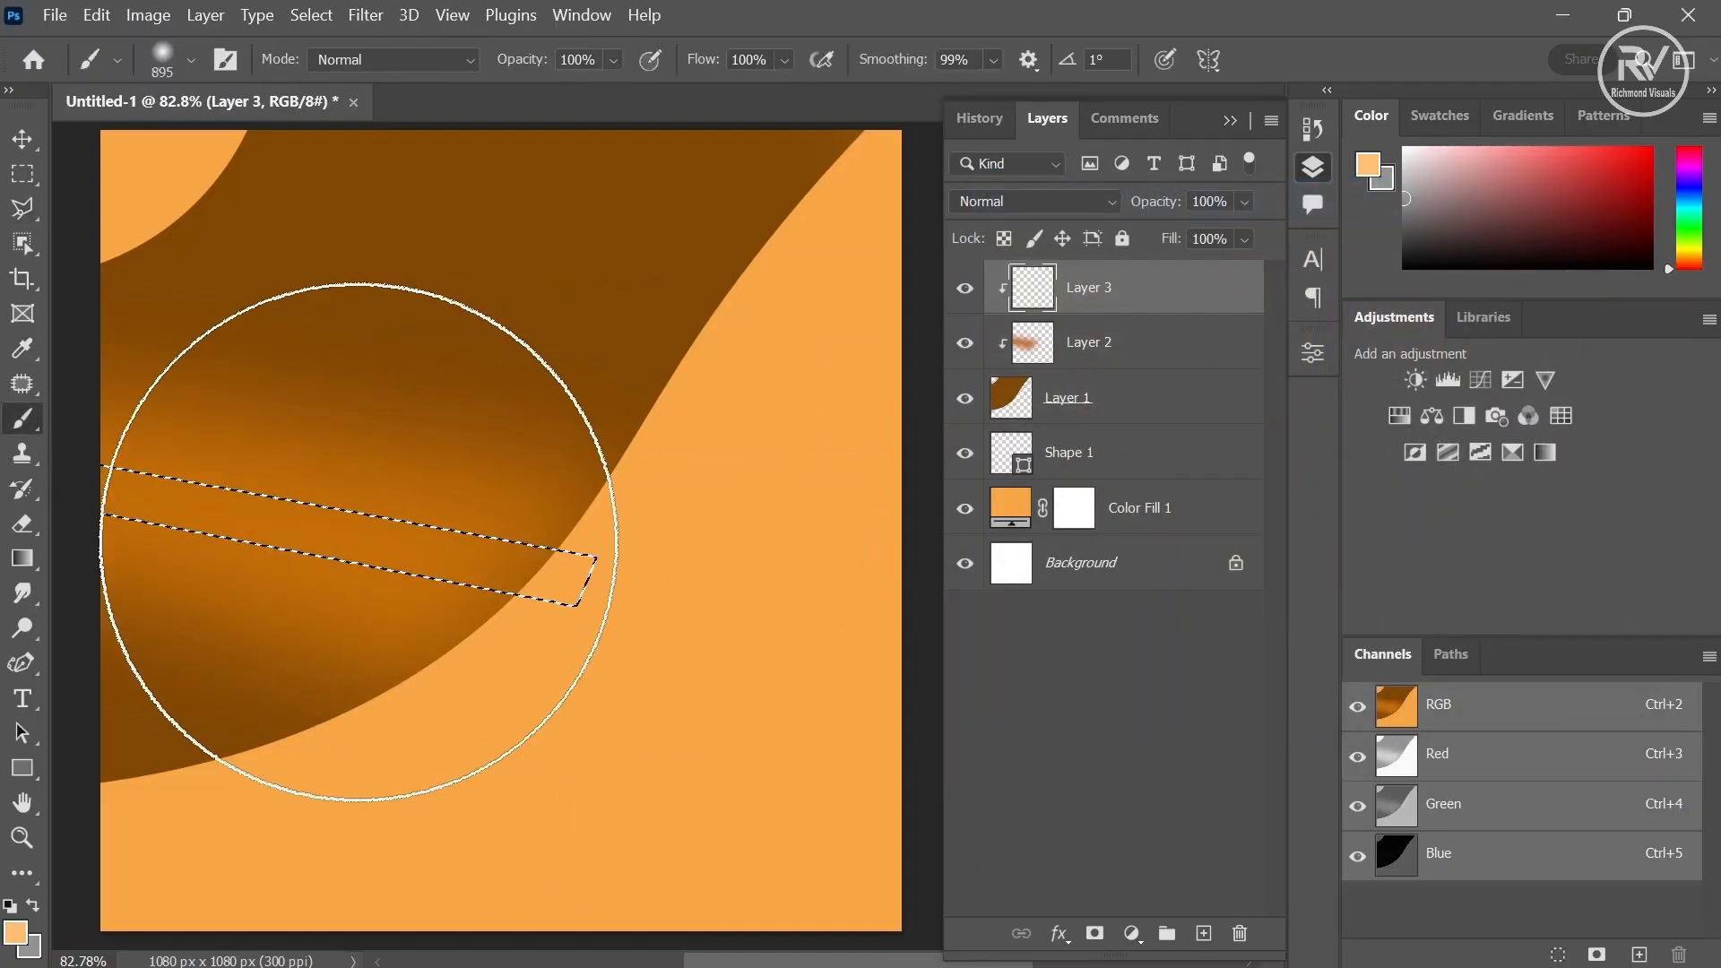
mouse_move(443, 511)
left_mouse_down()
mouse_move(120, 606)
mouse_move(153, 557)
left_mouse_up()
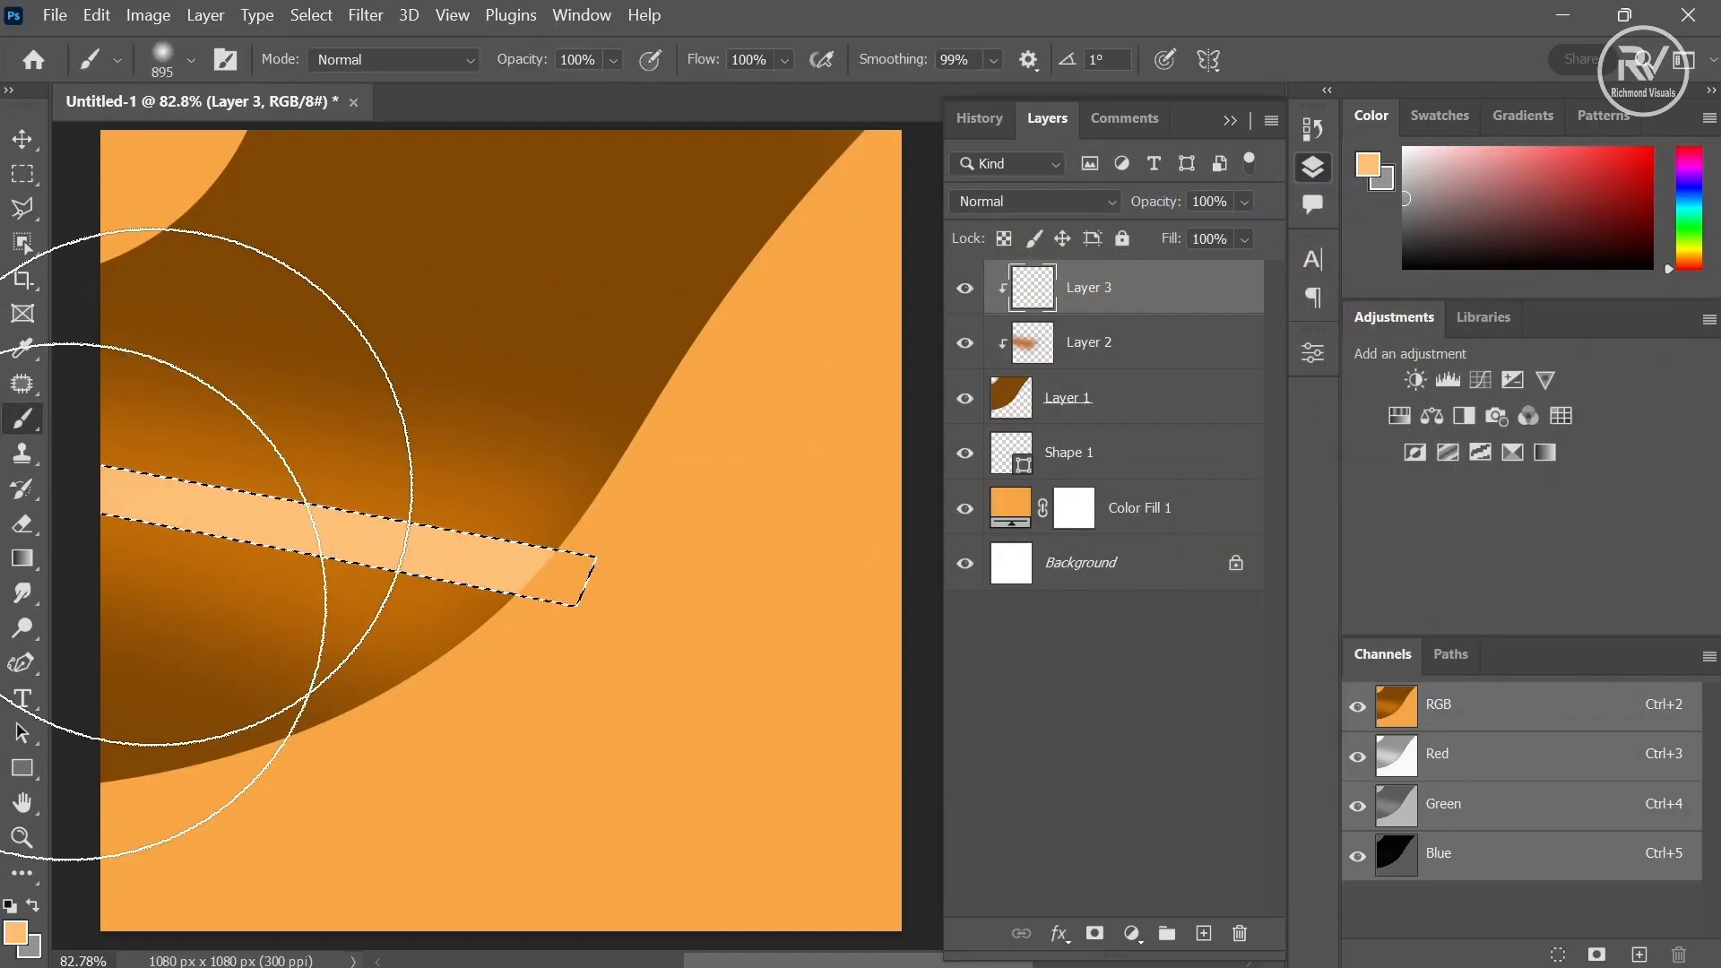
- Deselect and apply a Gaussian Blur with an 89.9 pixel radius to the light band layer
left_click(315, 16)
left_click(332, 72)
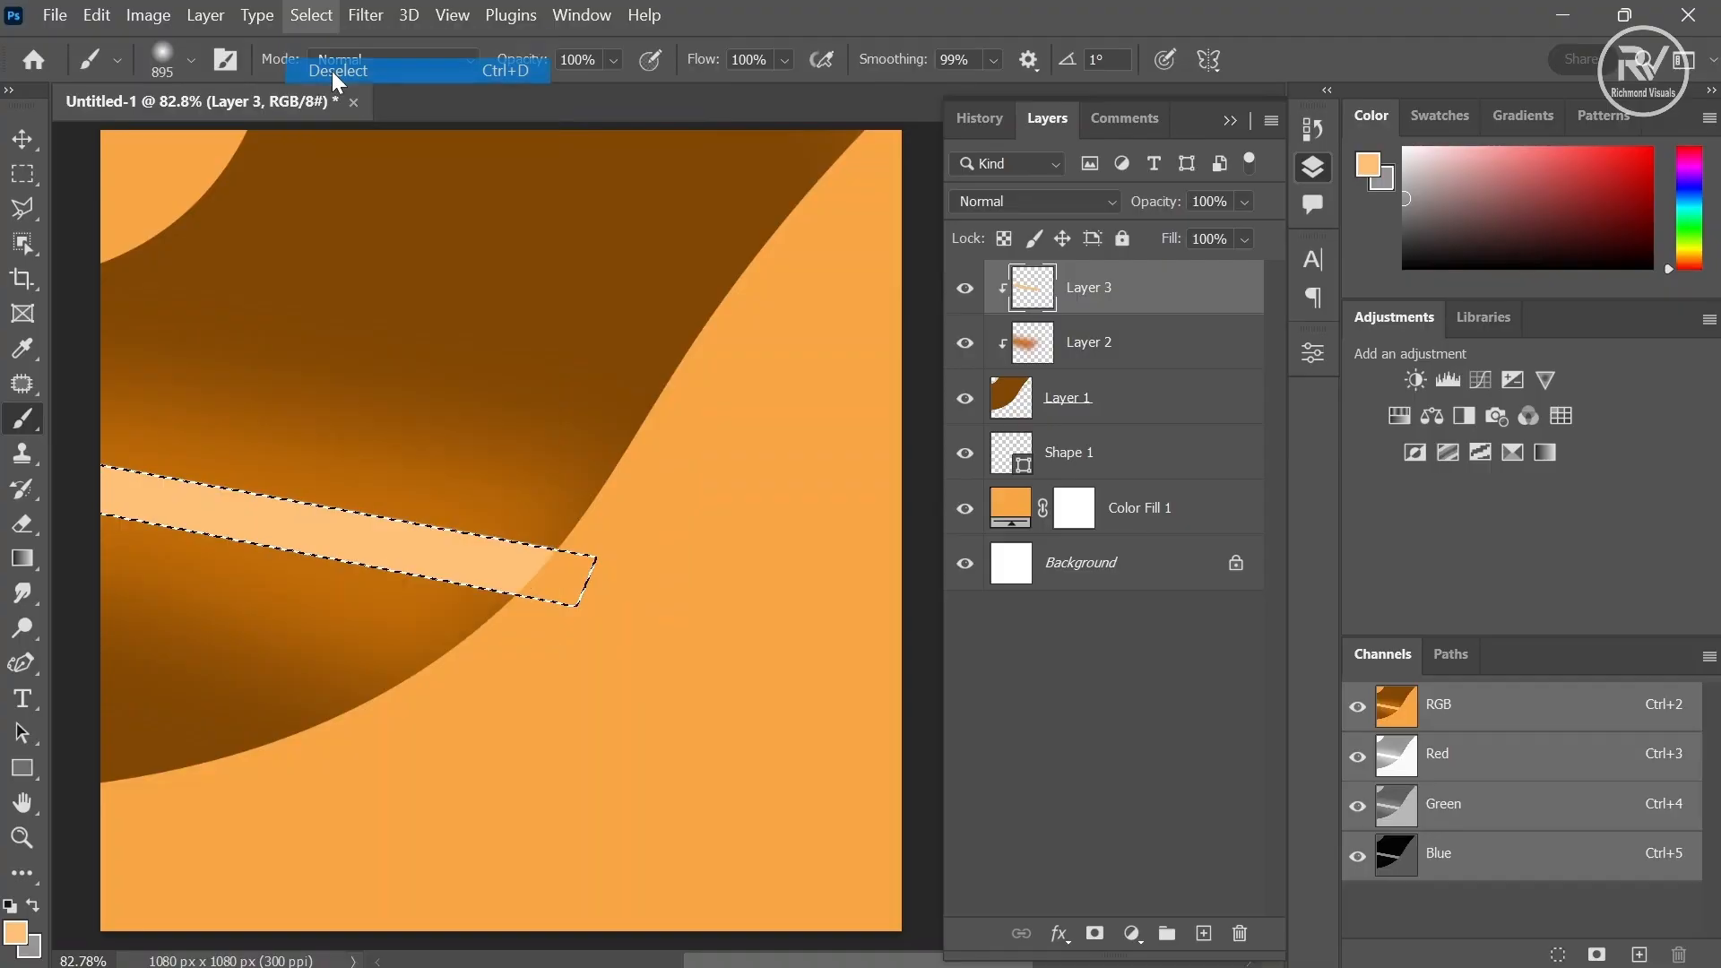
left_click(367, 23)
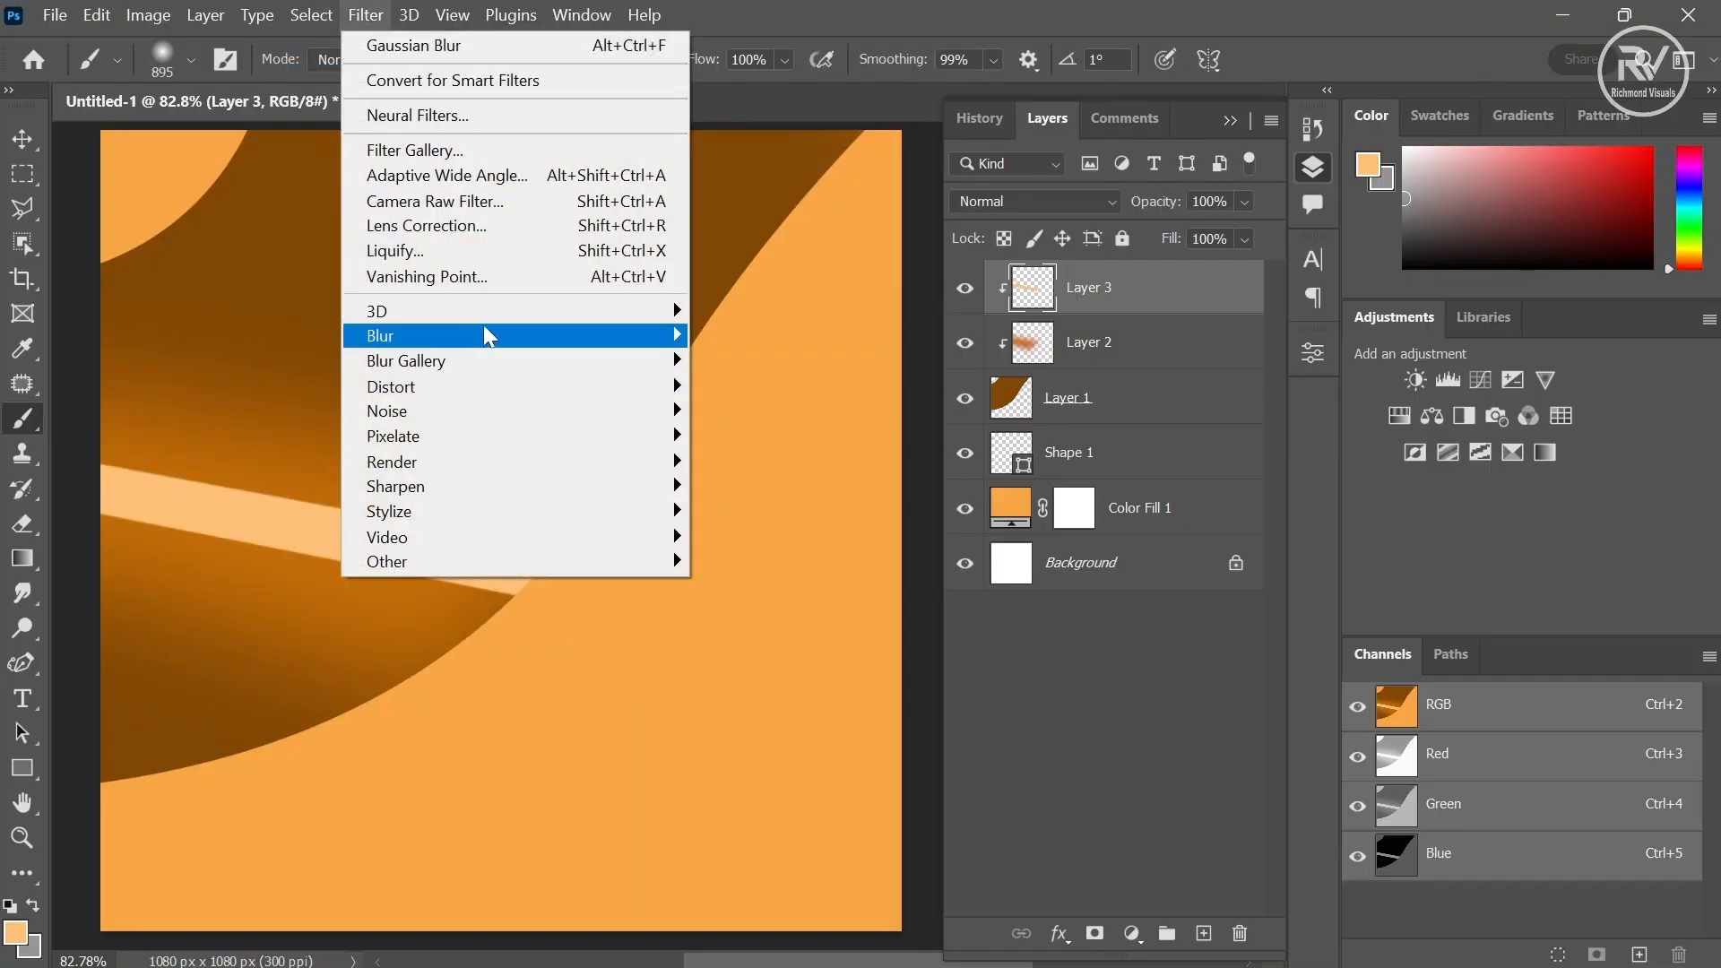
mouse_move(489, 333)
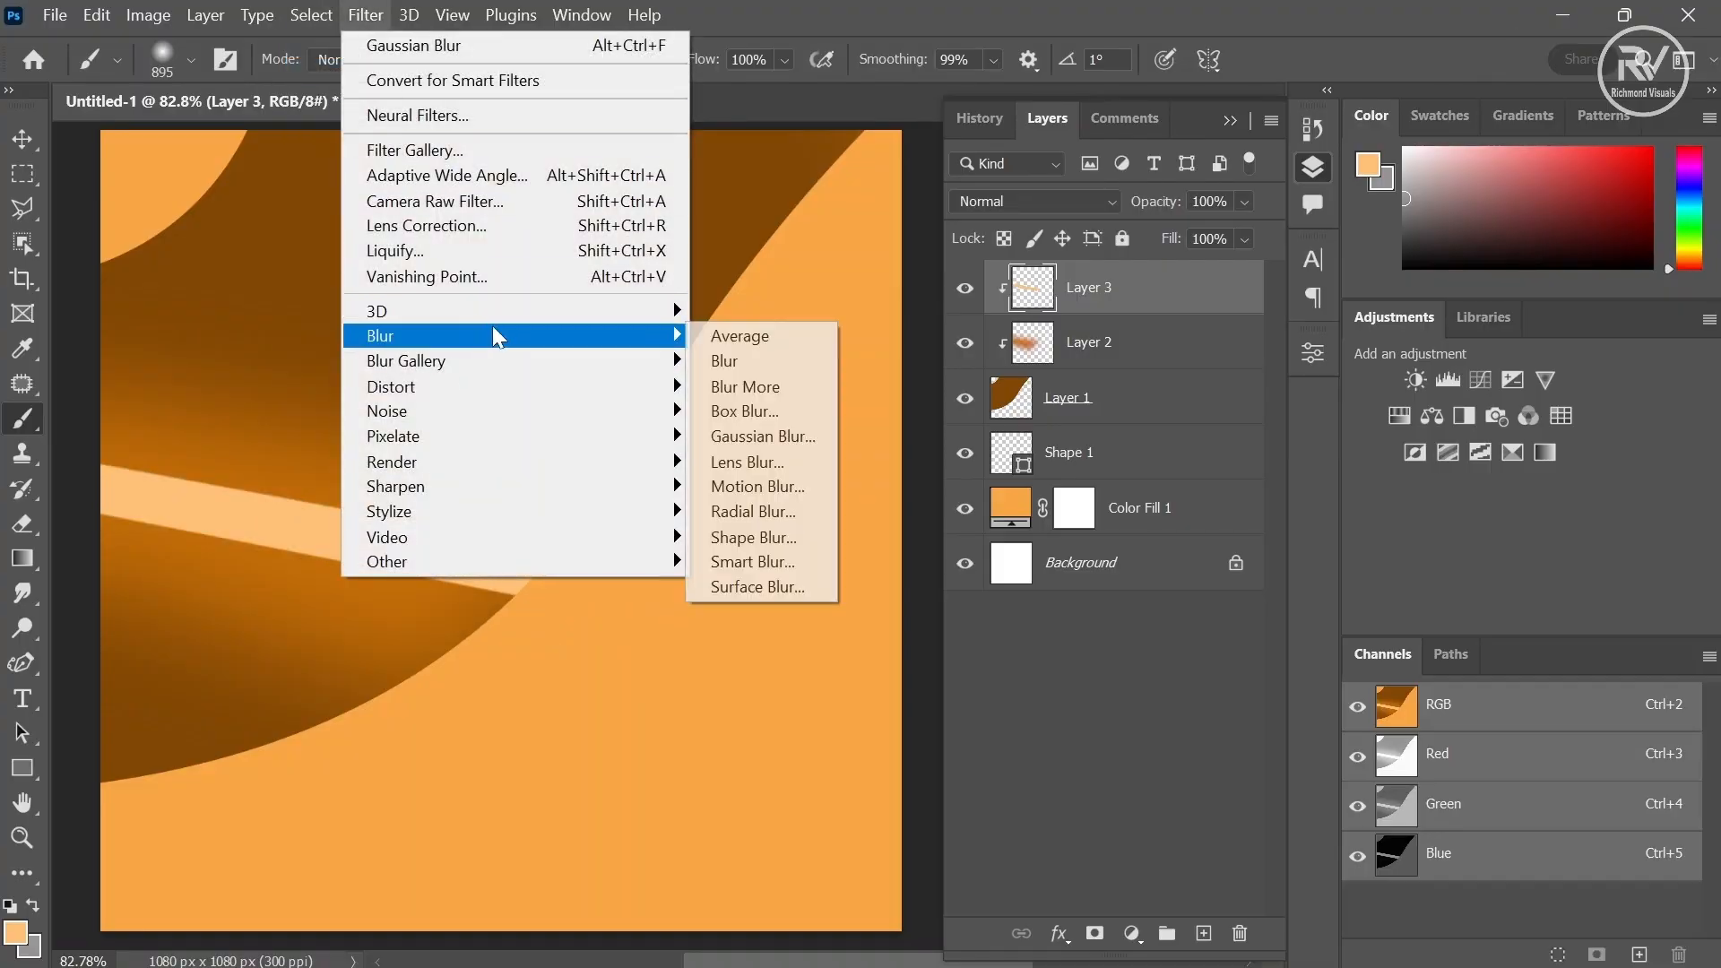
left_click(806, 439)
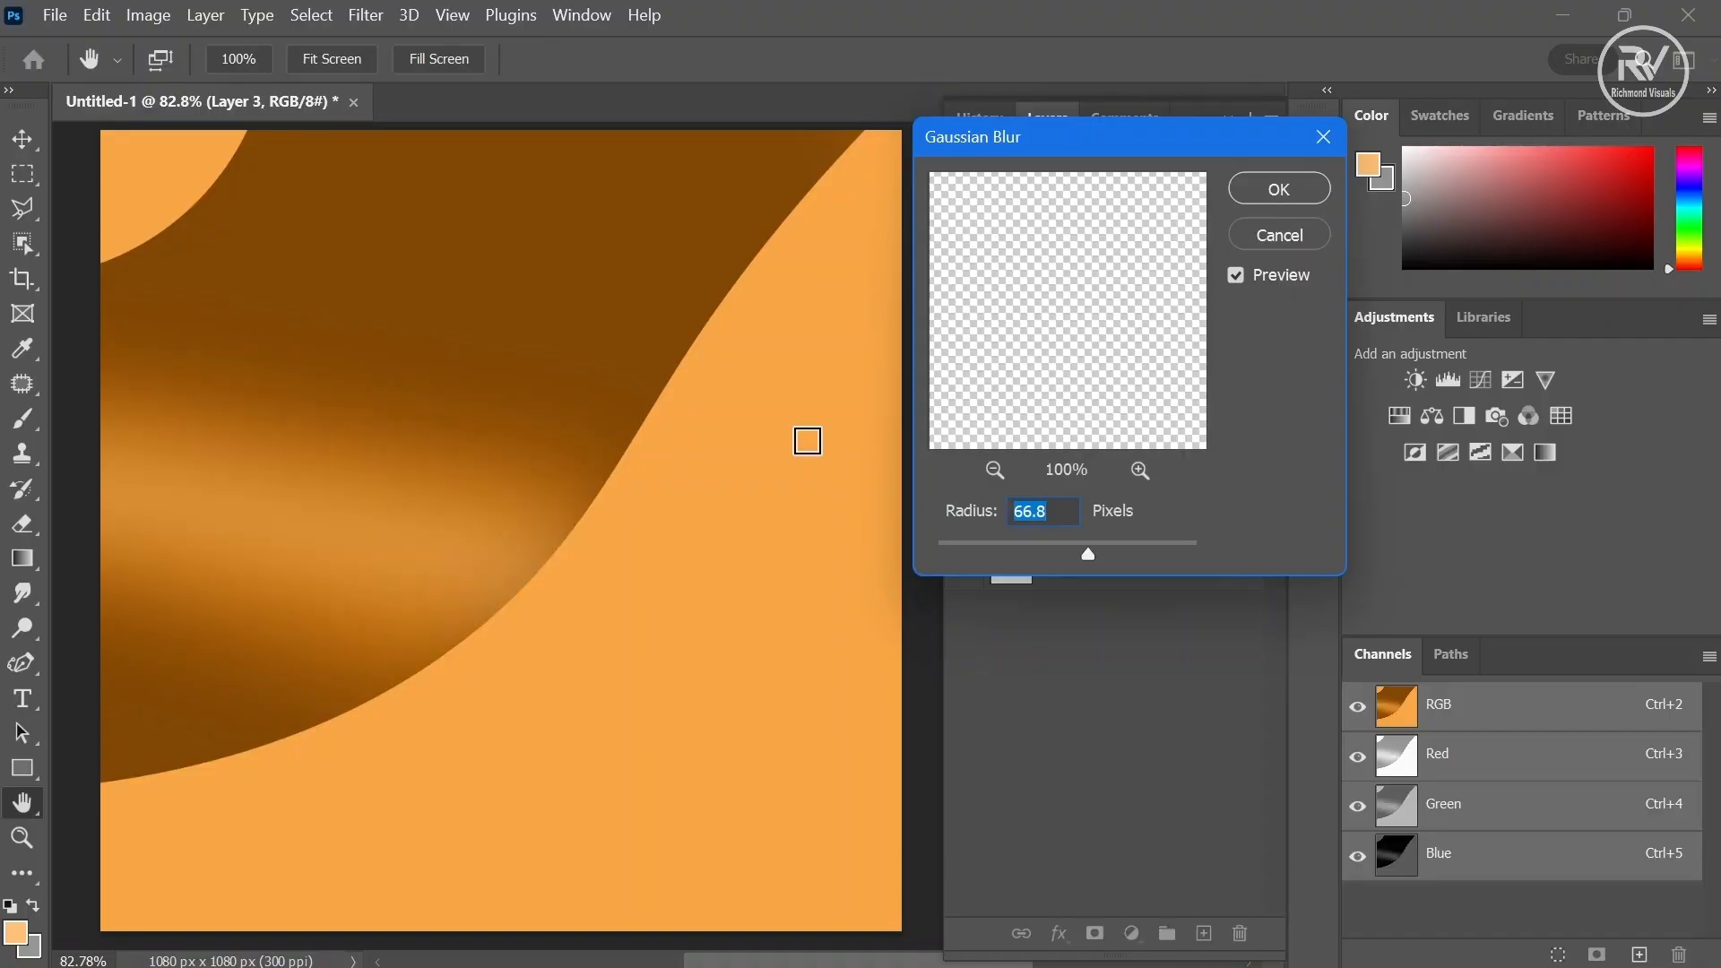
left_click_drag(1100, 554, 1110, 552)
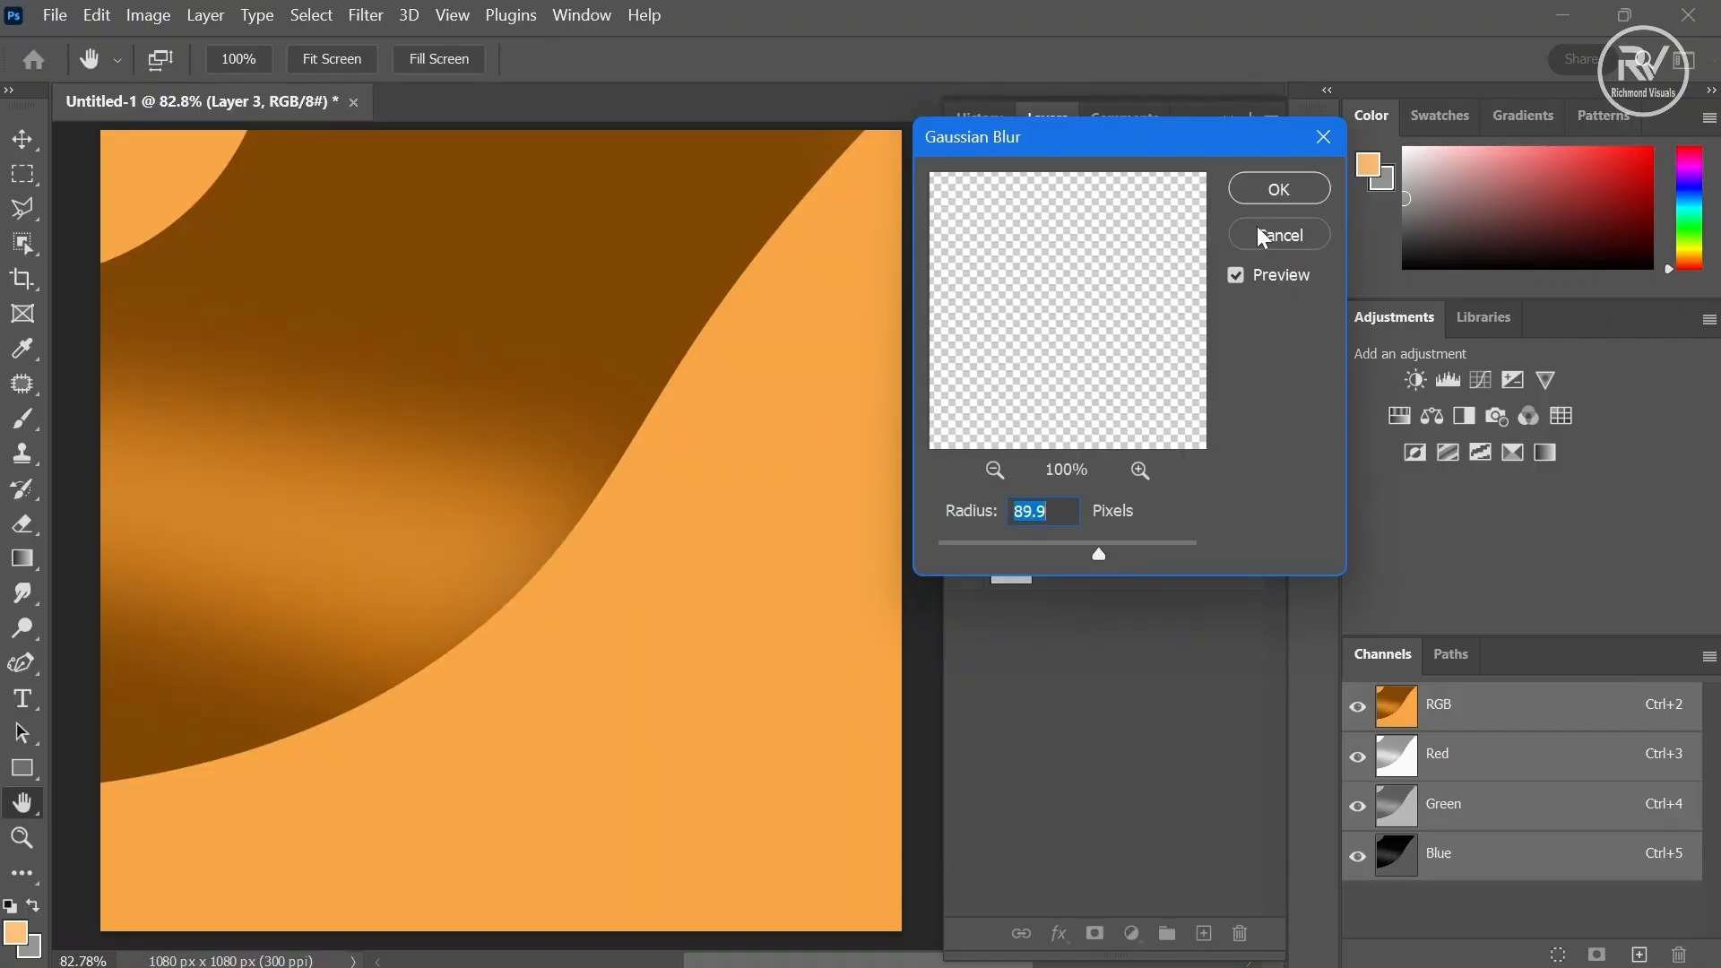
left_click(1265, 191)
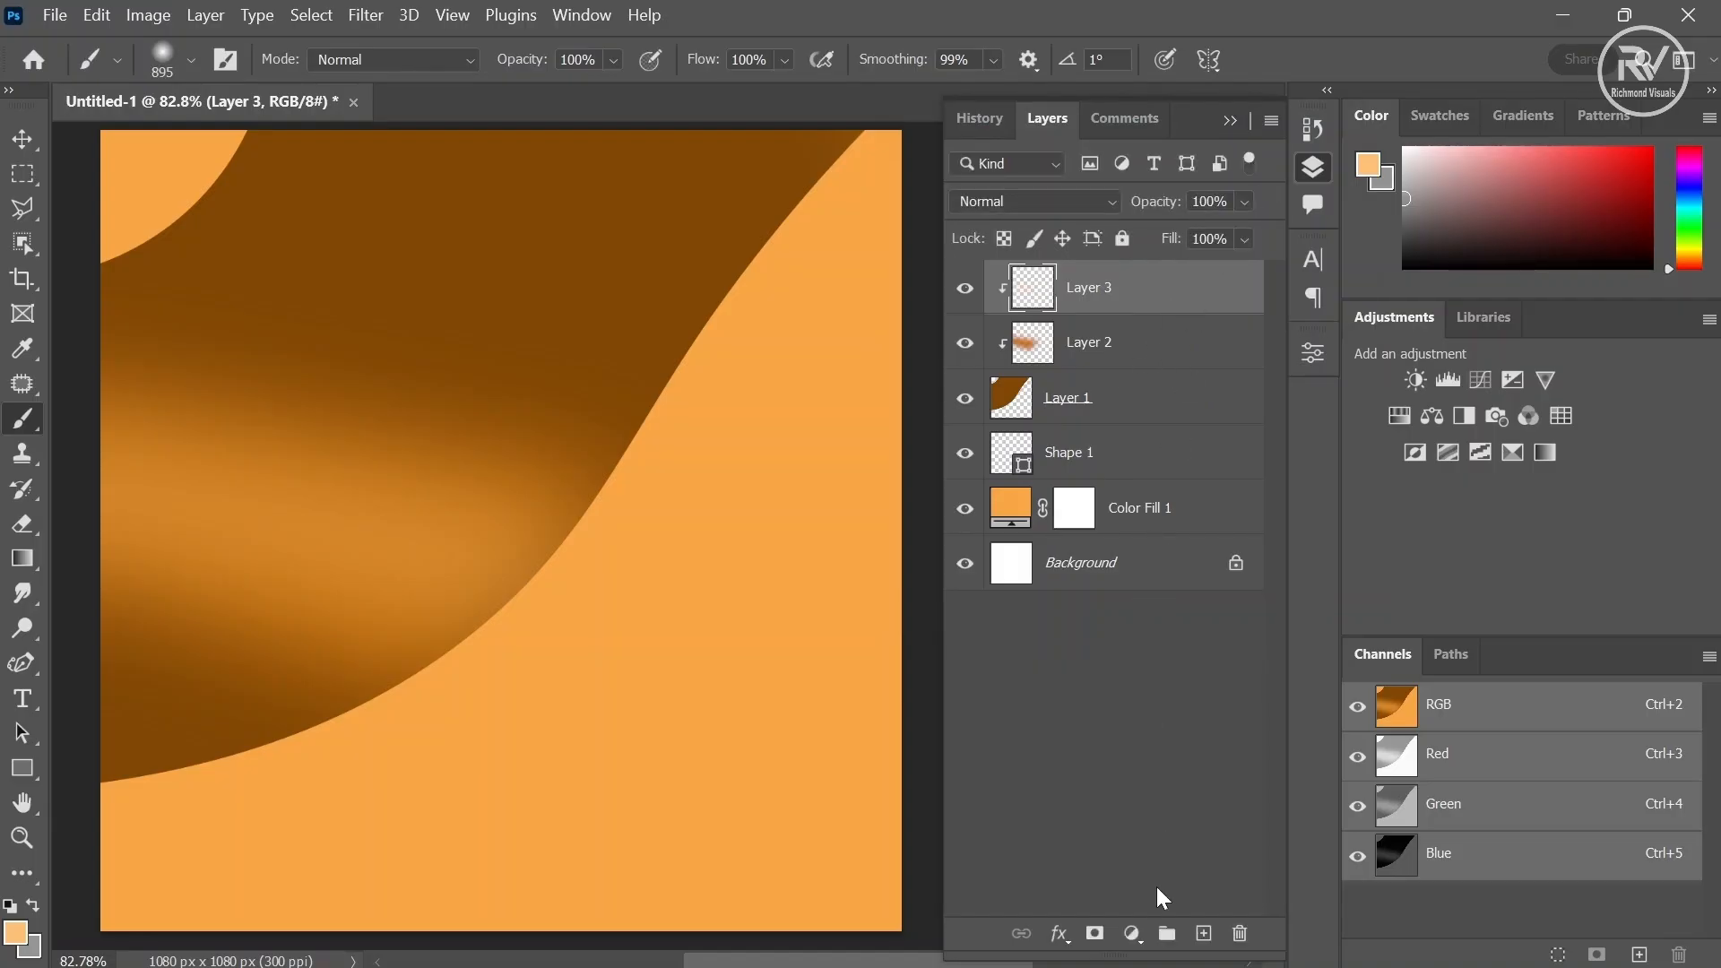
- Add another new layer and clip it to the layers below
left_click(1204, 934)
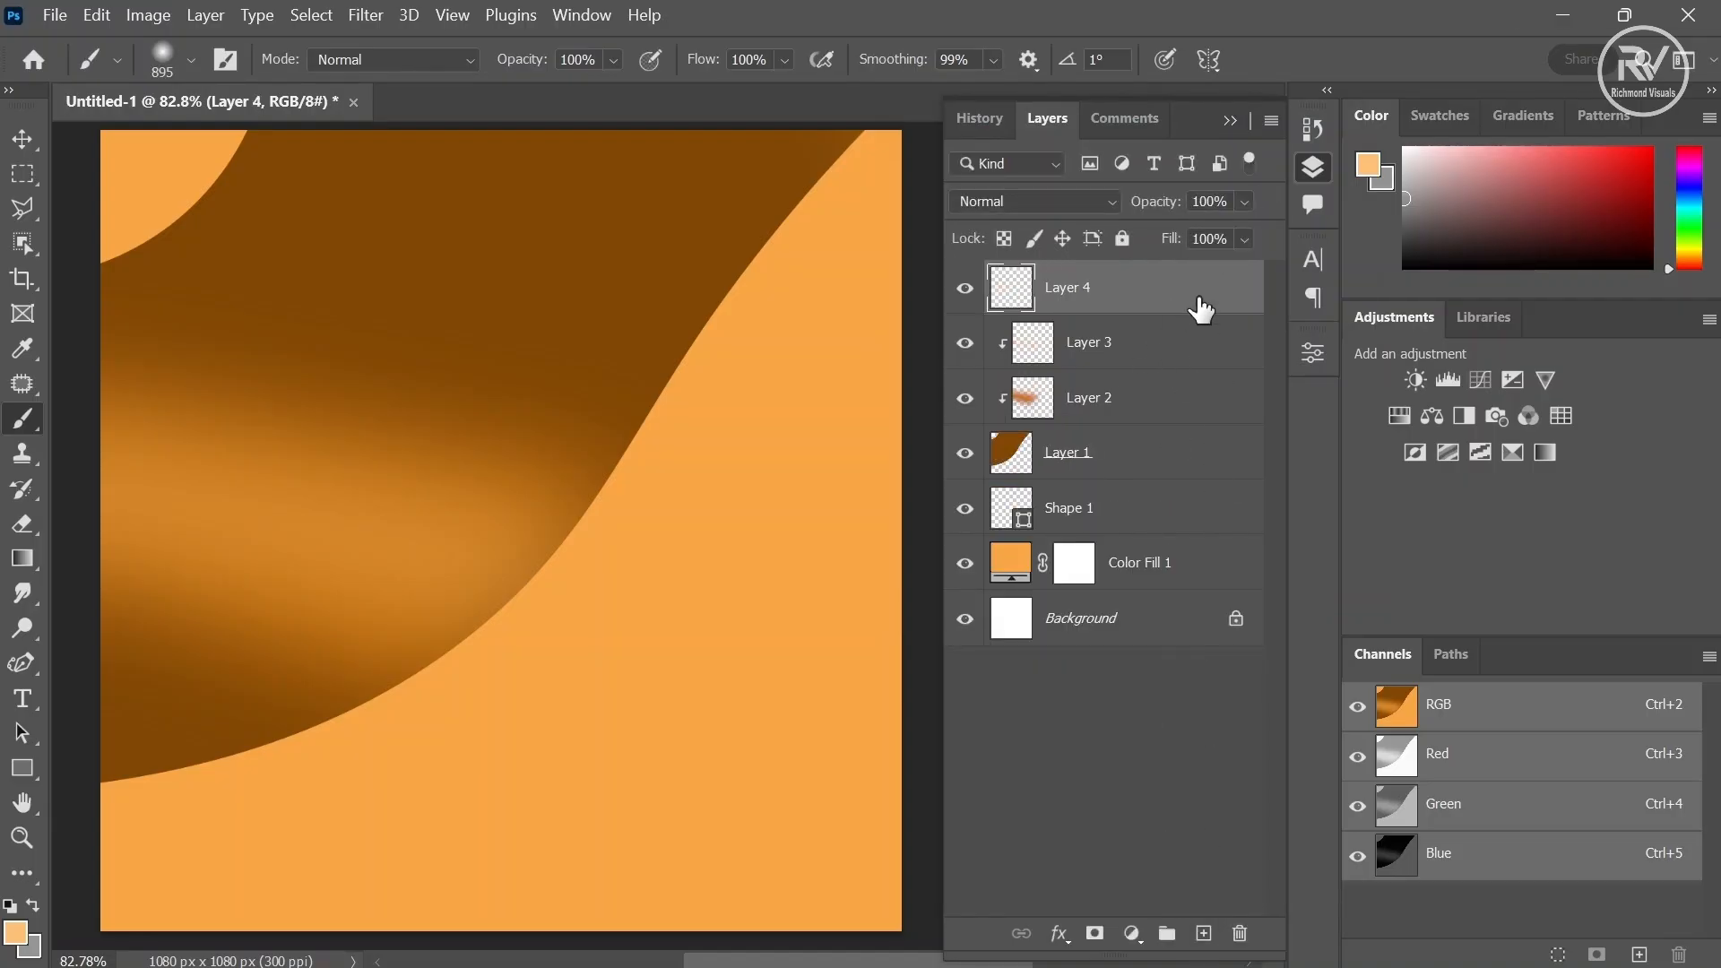
left_click(1197, 311, "alt")
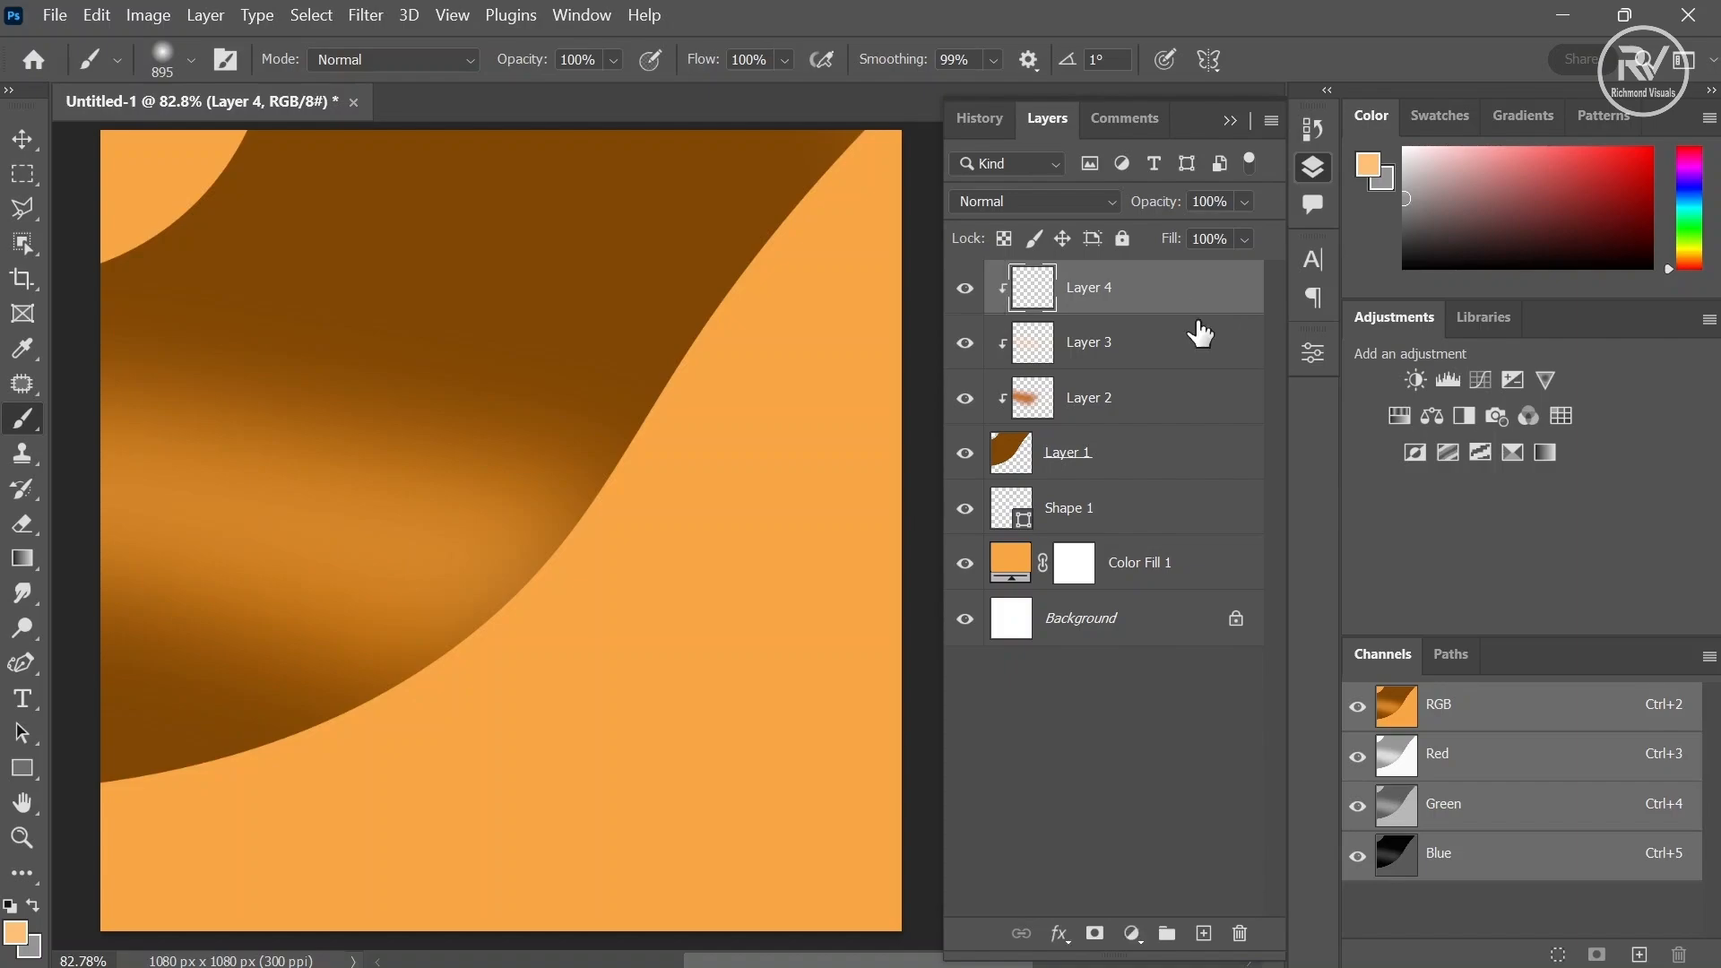
- Draw a polygonal lasso wedge from the top edge down along the curve and back to the top-right corner
left_click(25, 210)
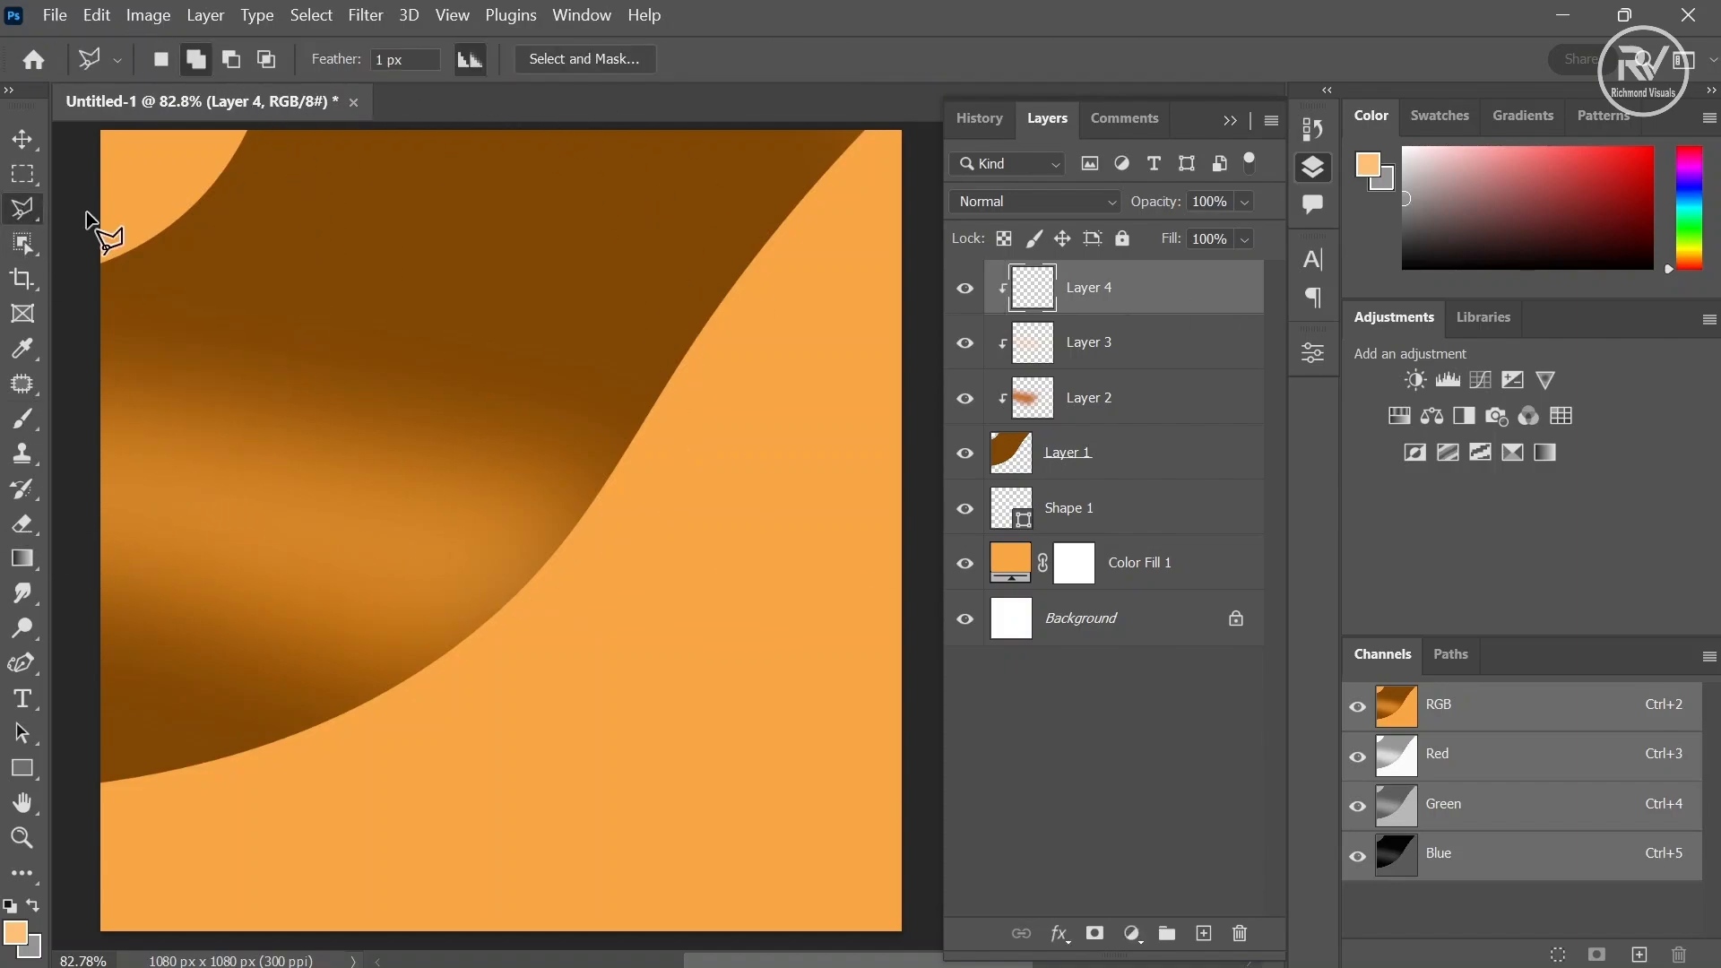
left_click(695, 128)
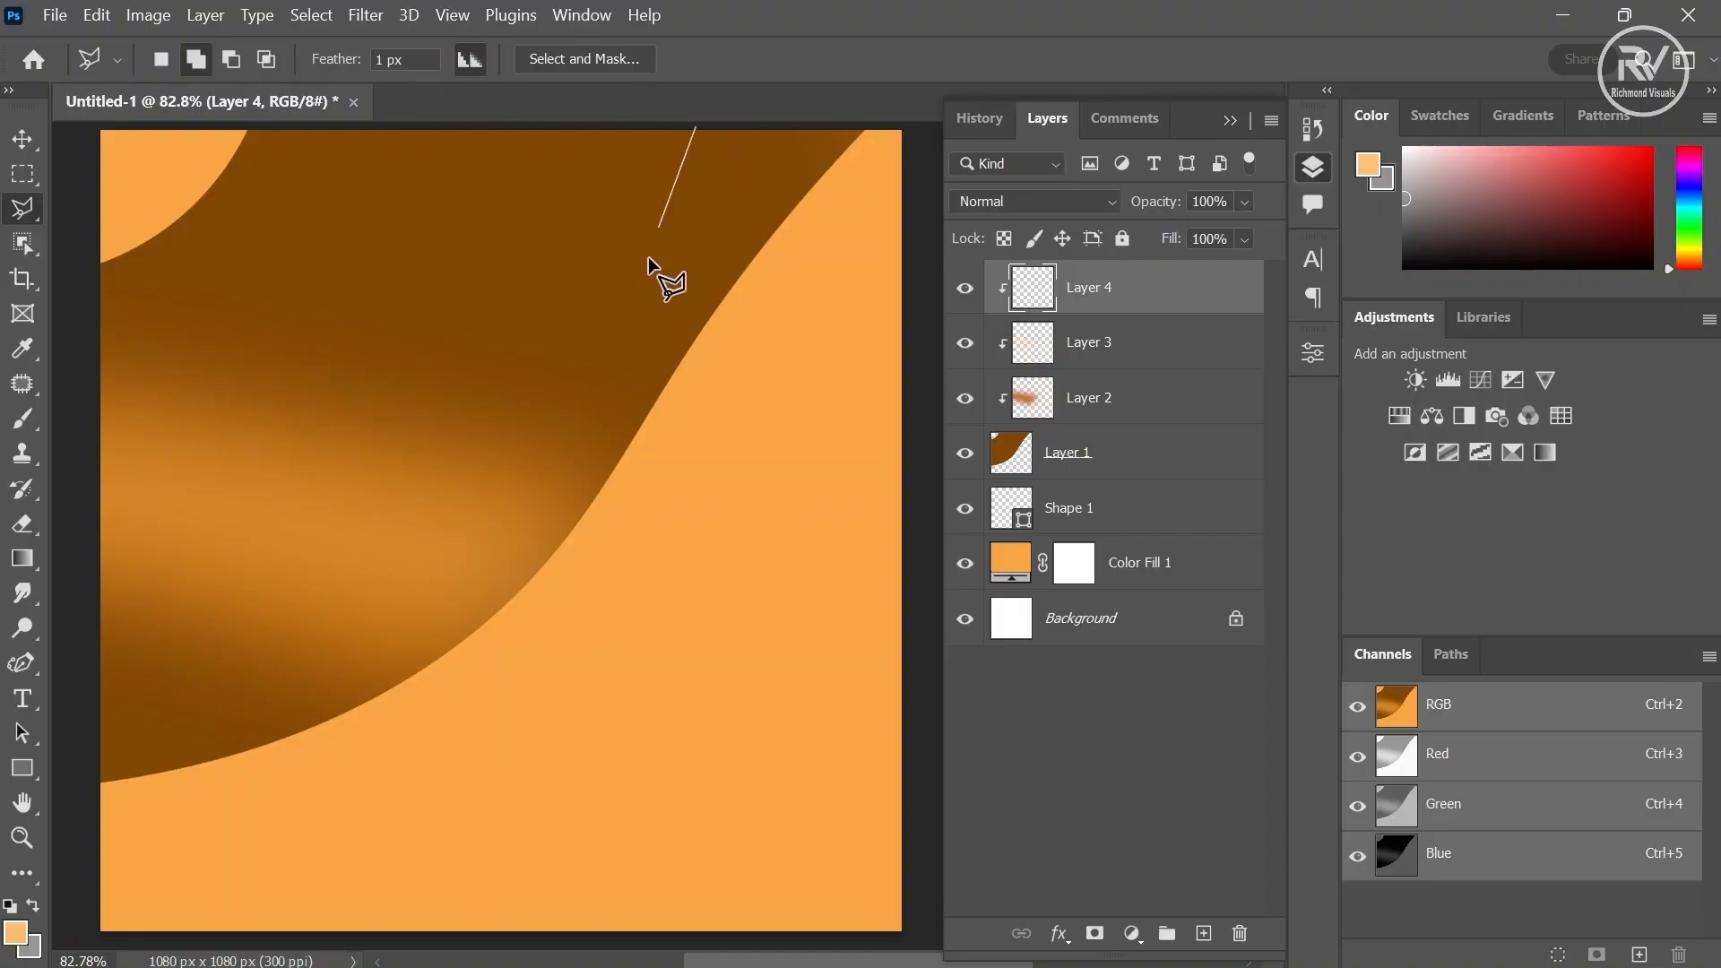
left_click(605, 577)
left_click(903, 168)
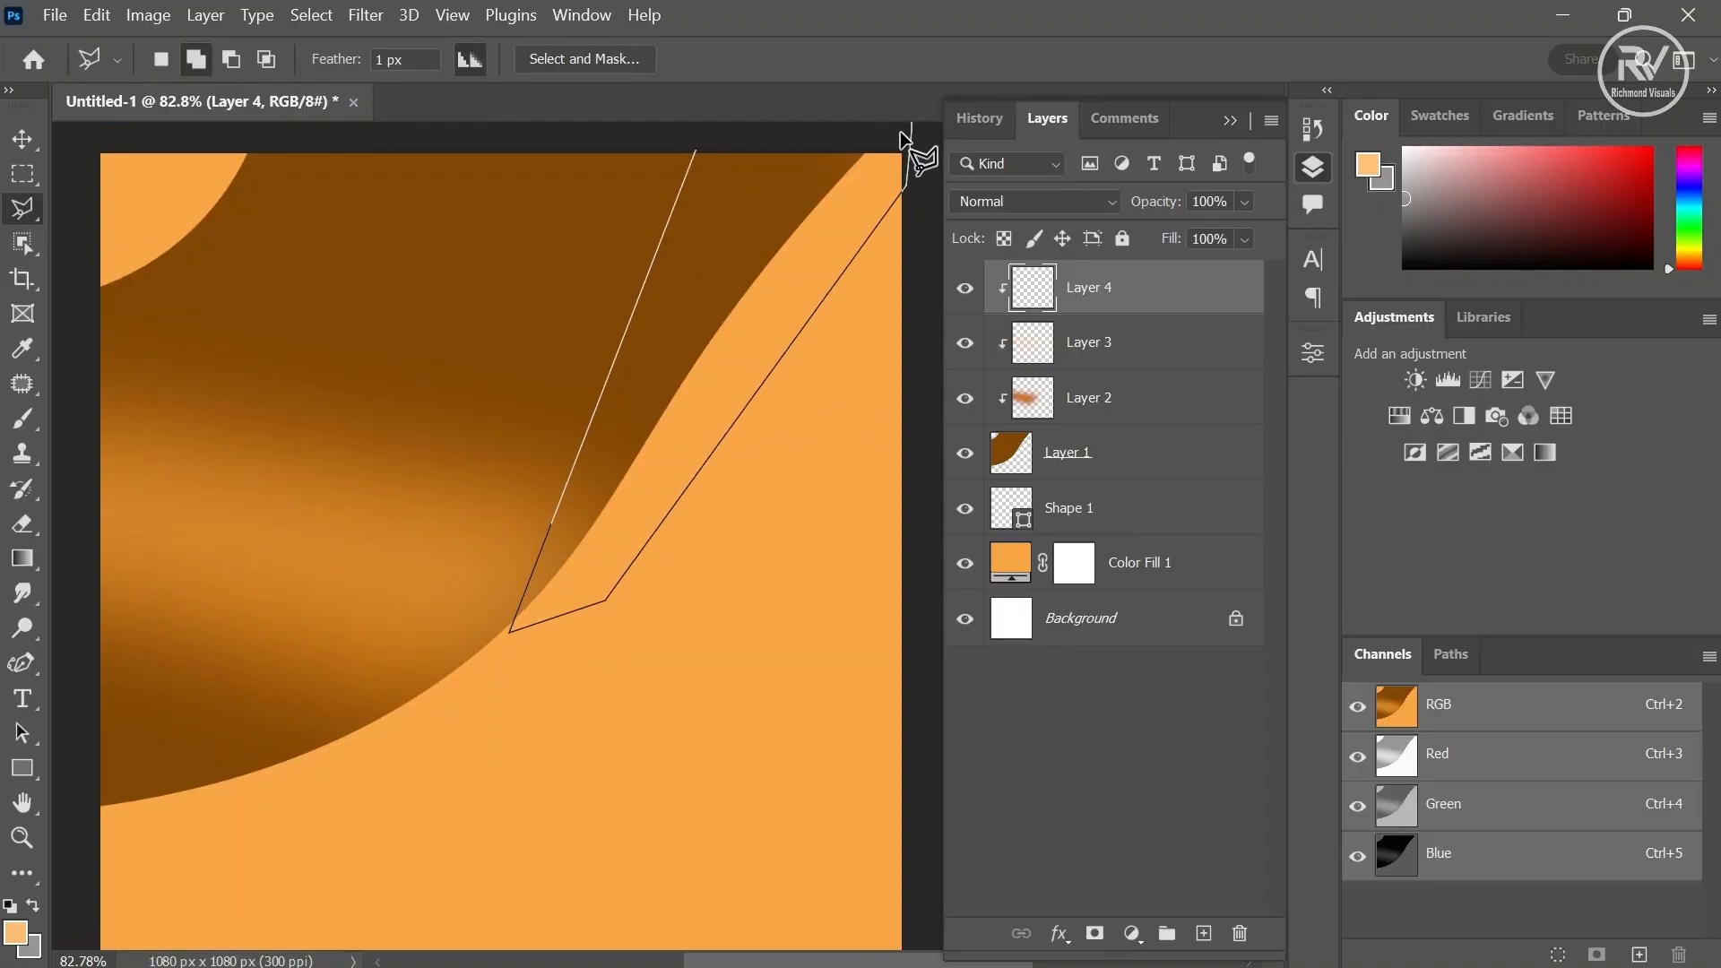
left_click(697, 150)
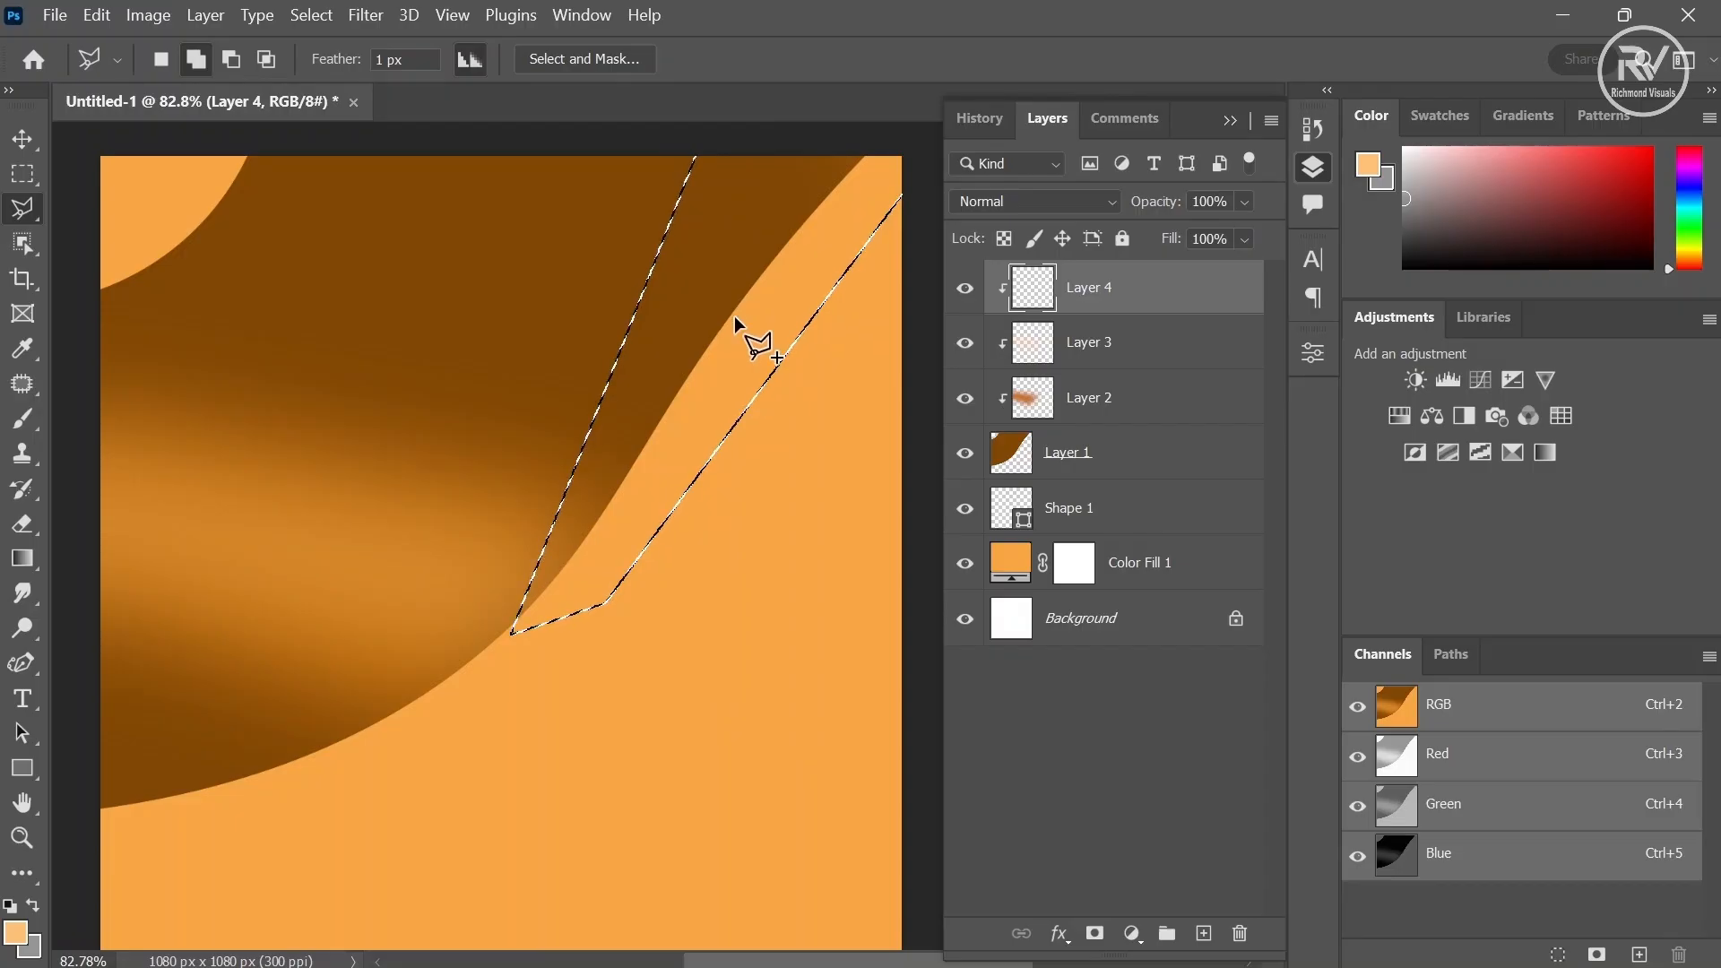
- Set the foreground colour to 402302 and brush it over the wedge selection
left_click(15, 933)
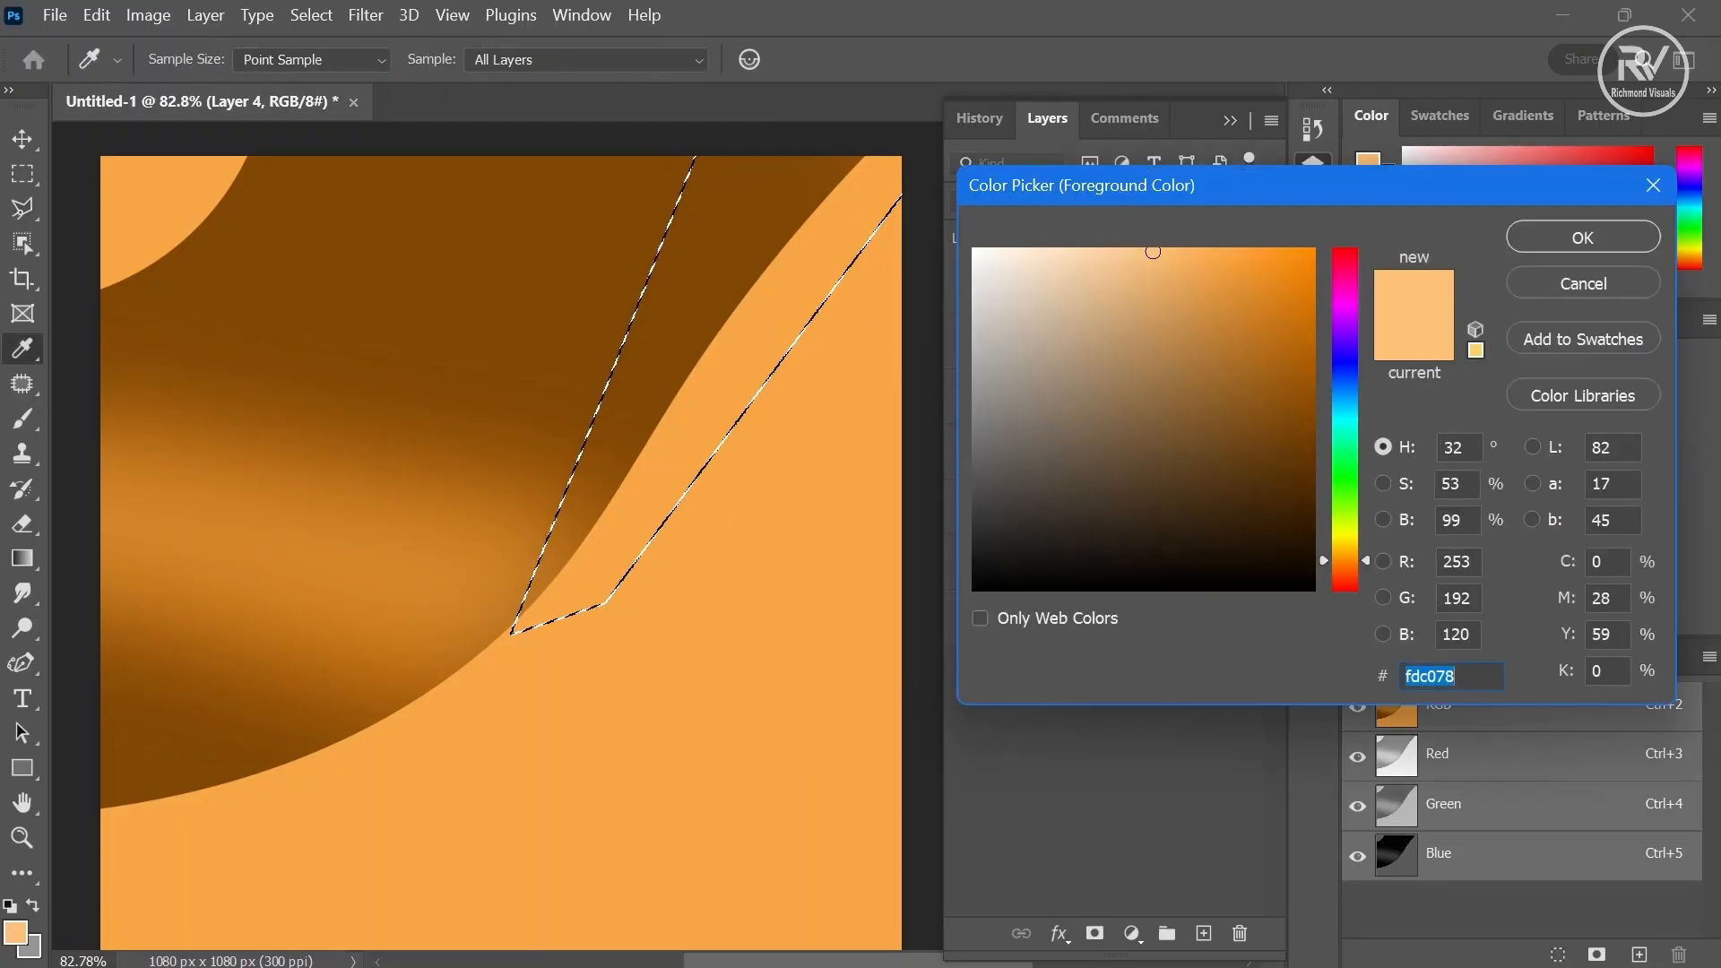
left_click_drag(1309, 439, 1305, 504)
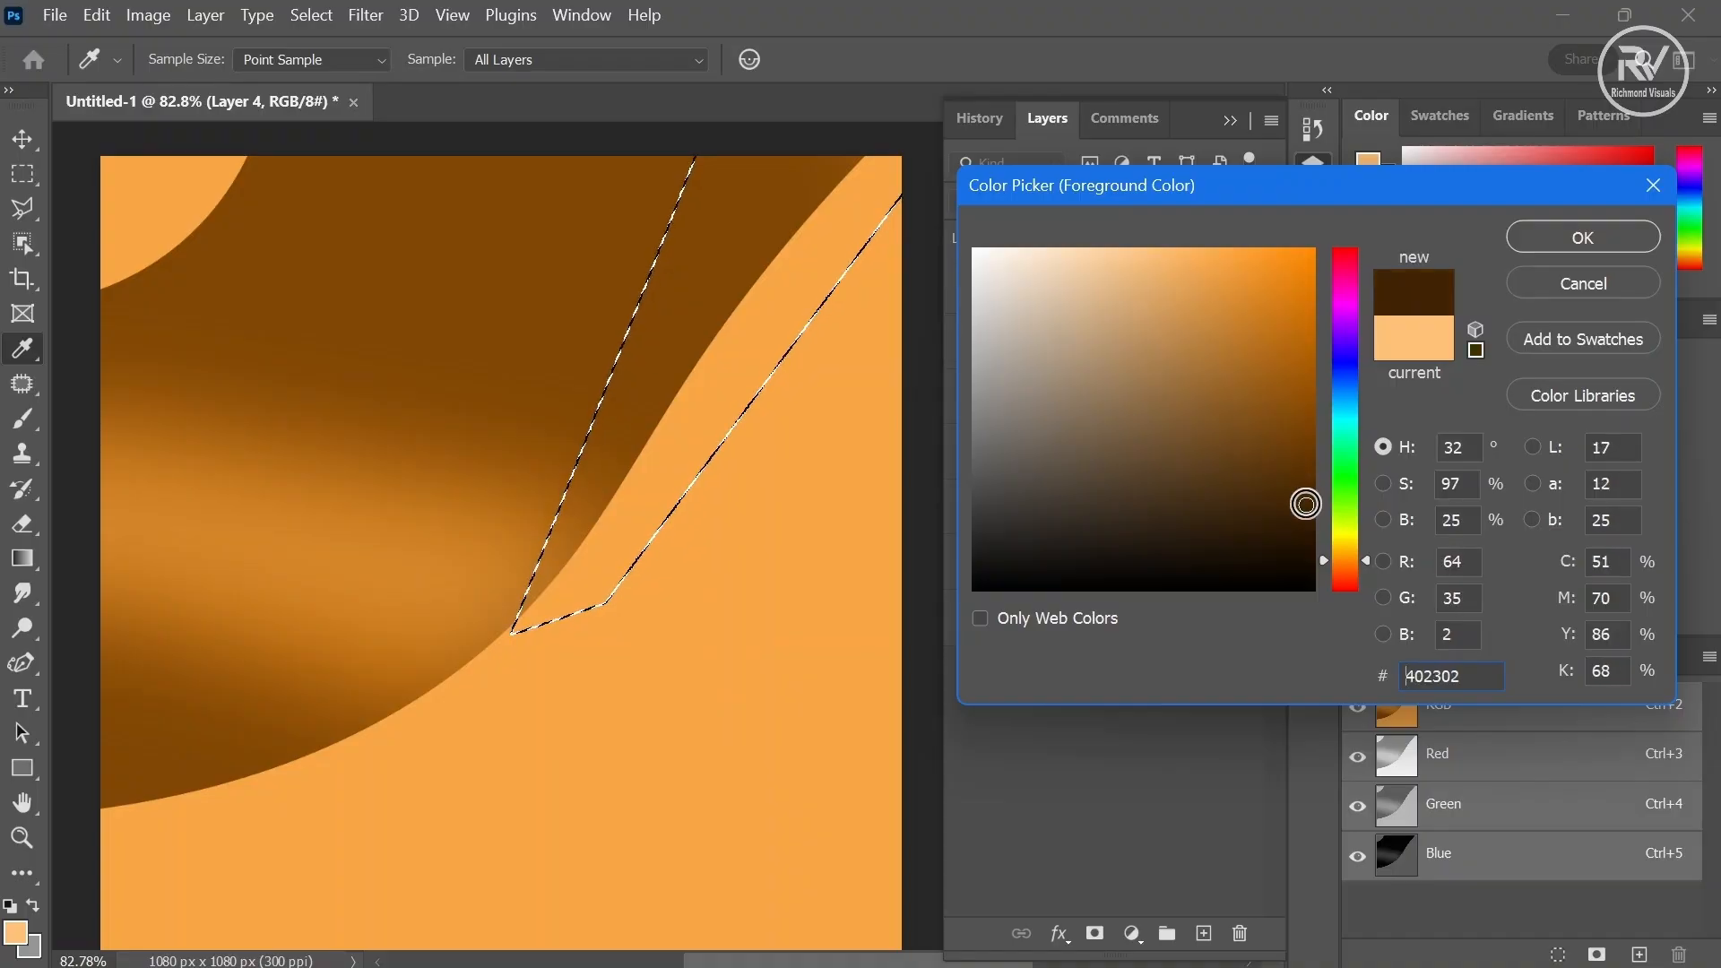
key("Return")
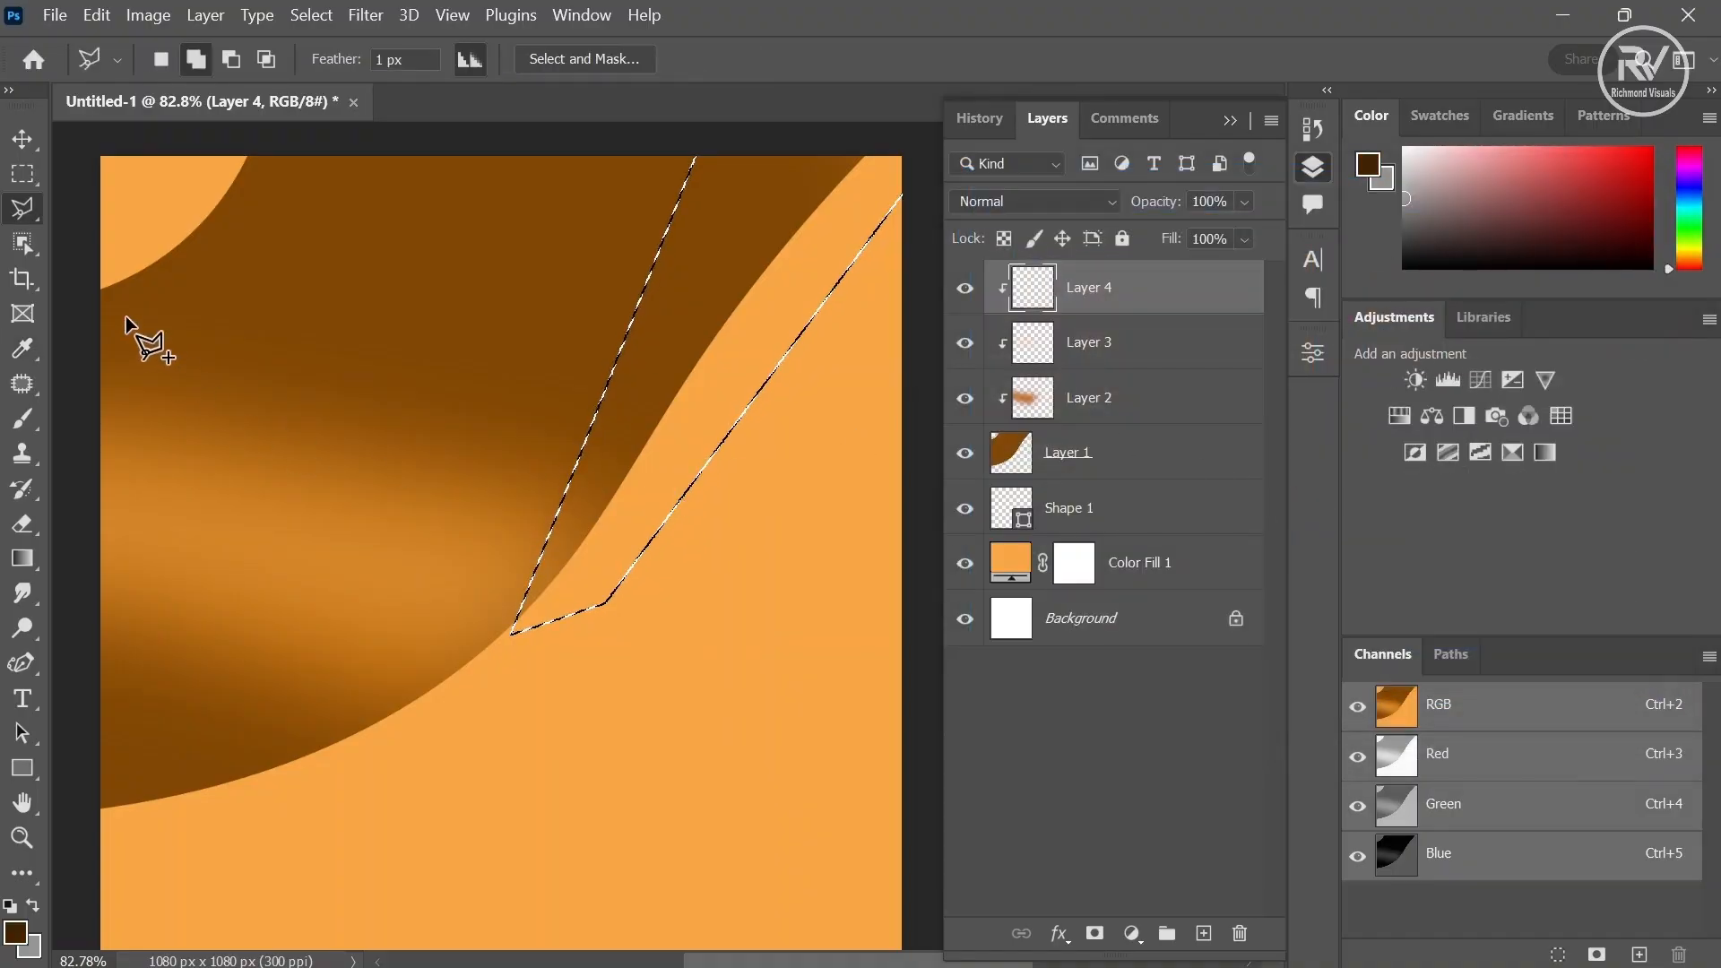
left_click(23, 419)
mouse_move(691, 257)
left_mouse_down()
mouse_move(632, 327)
mouse_move(373, 481)
left_mouse_up()
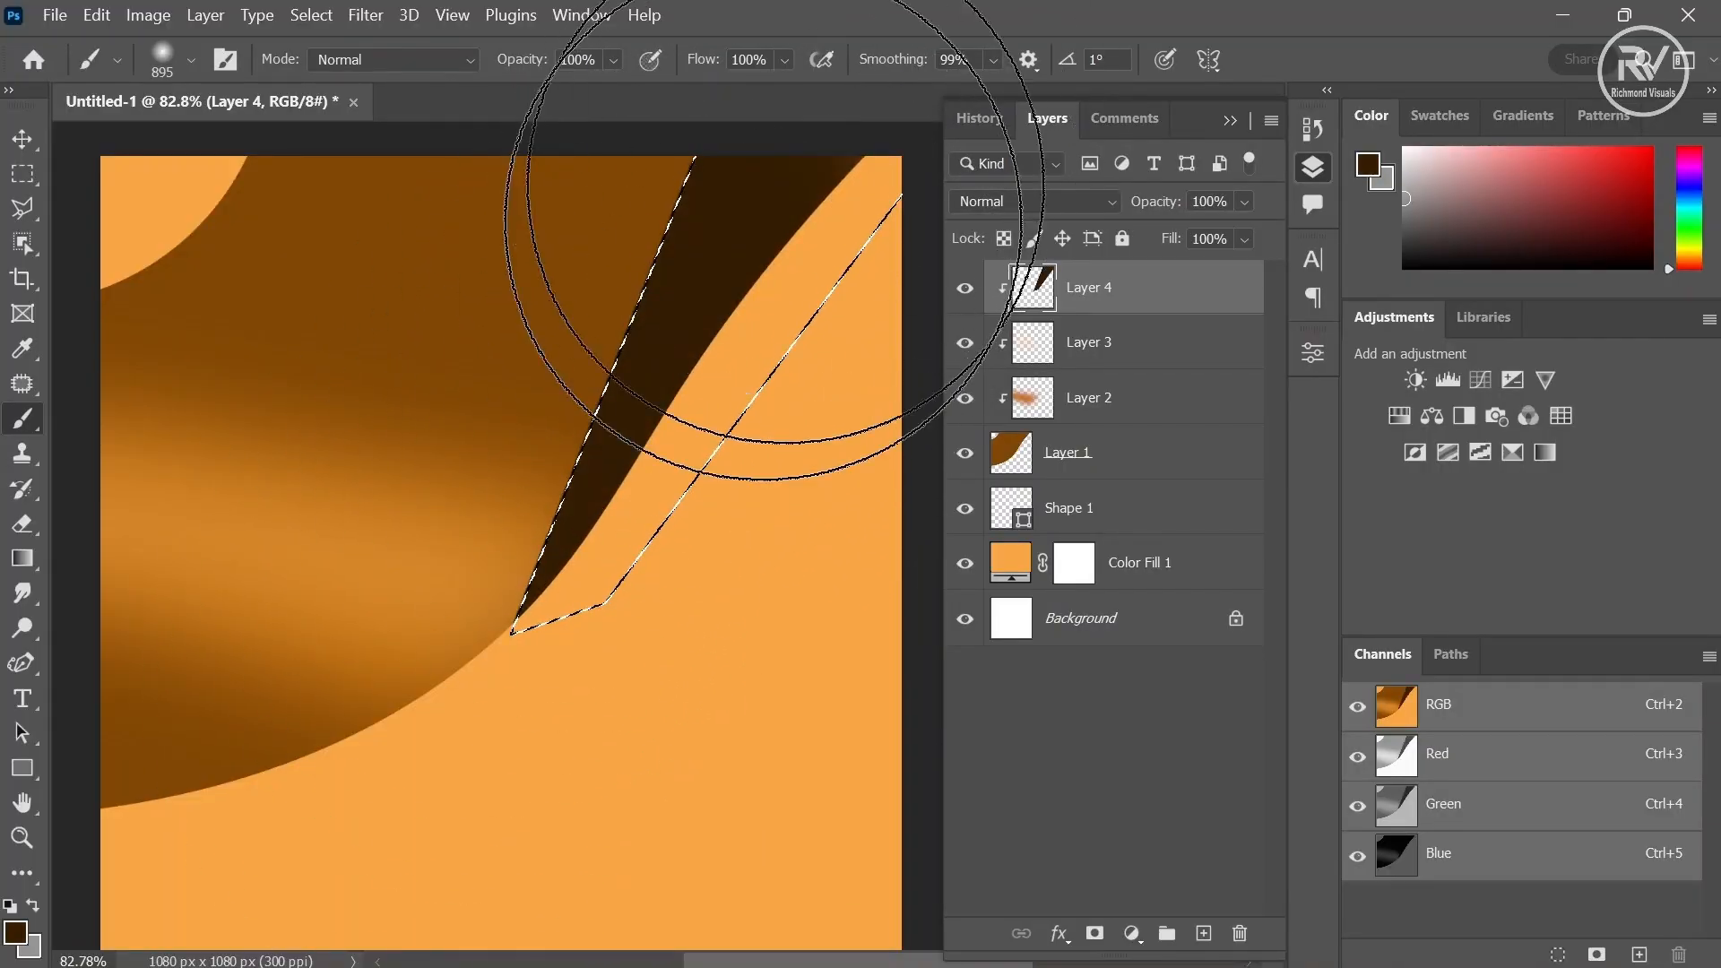
- Deselect and apply a Gaussian Blur with a 55.3 pixel radius to the dark wedge layer
scroll(774, 211, "down", 1)
left_click(310, 15)
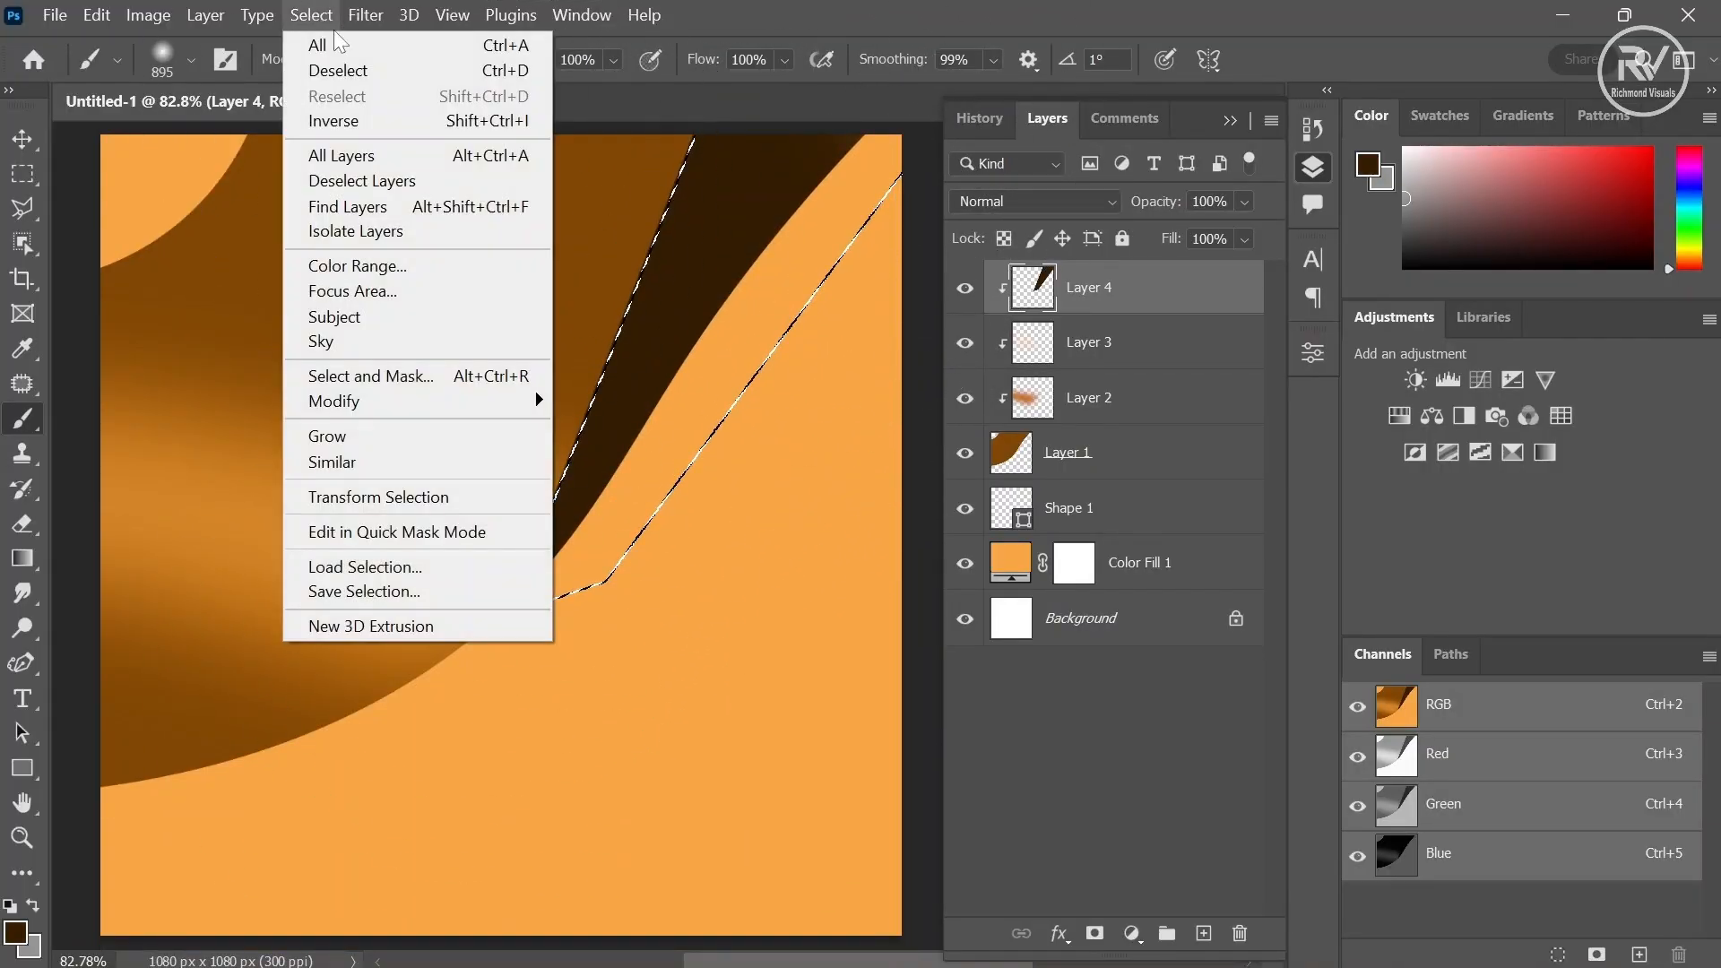
left_click(363, 73)
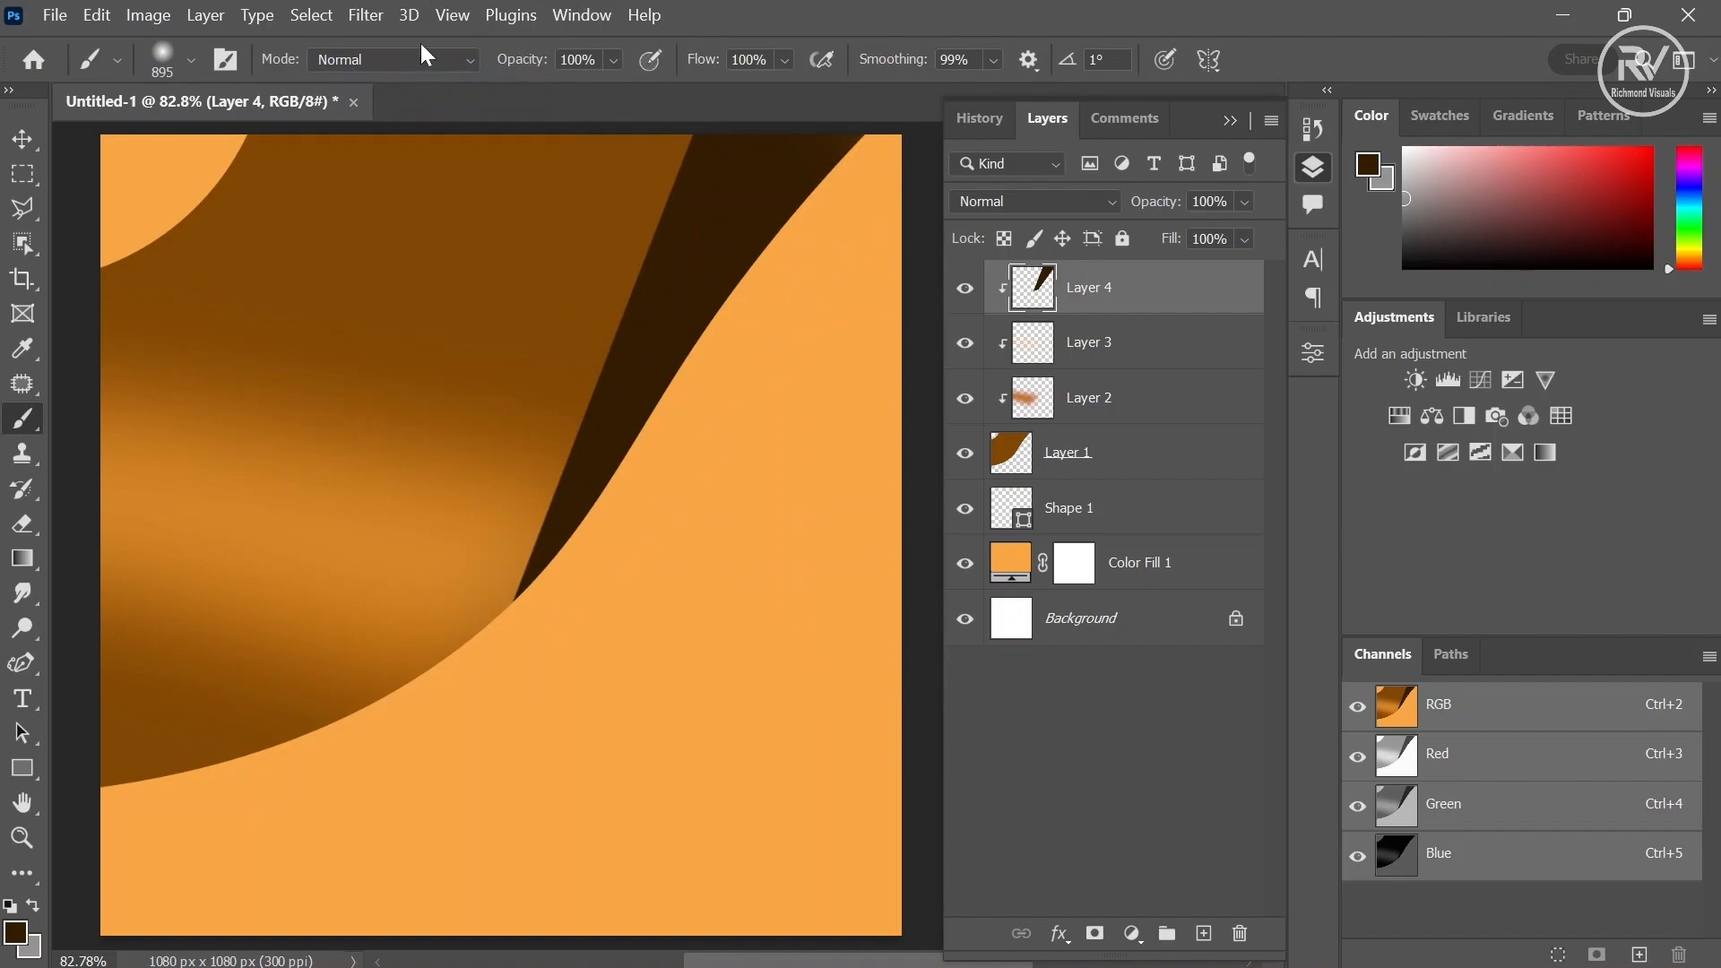
left_click(366, 15)
mouse_move(538, 336)
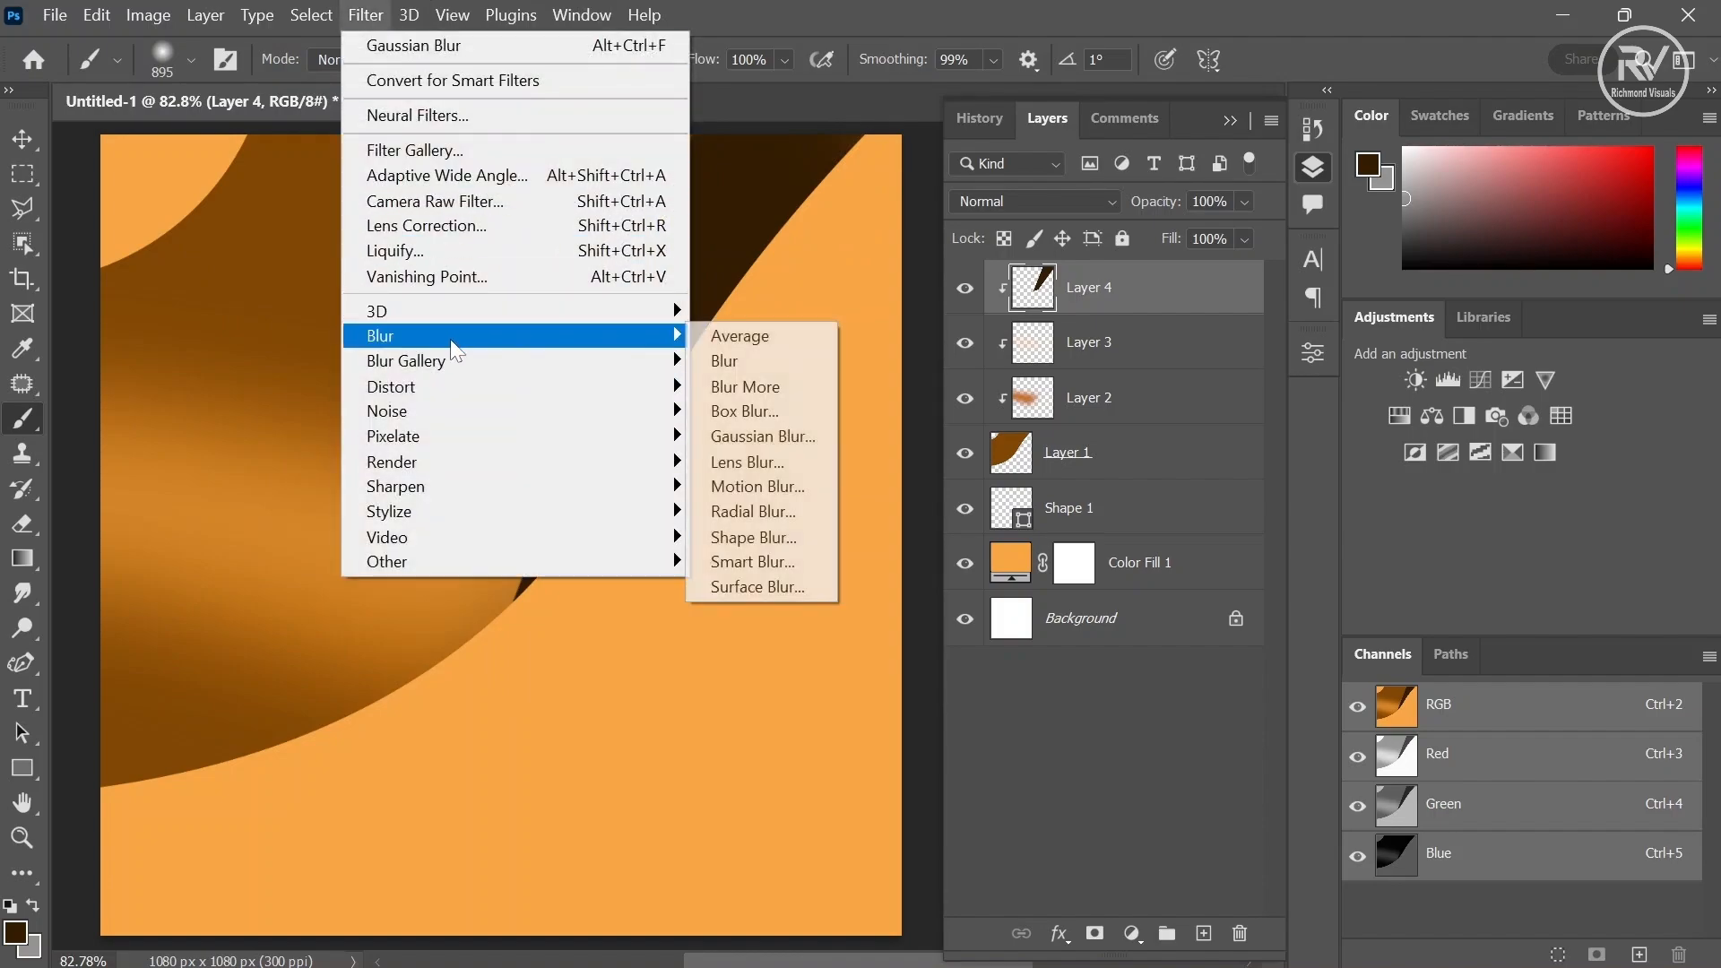
left_click(742, 439)
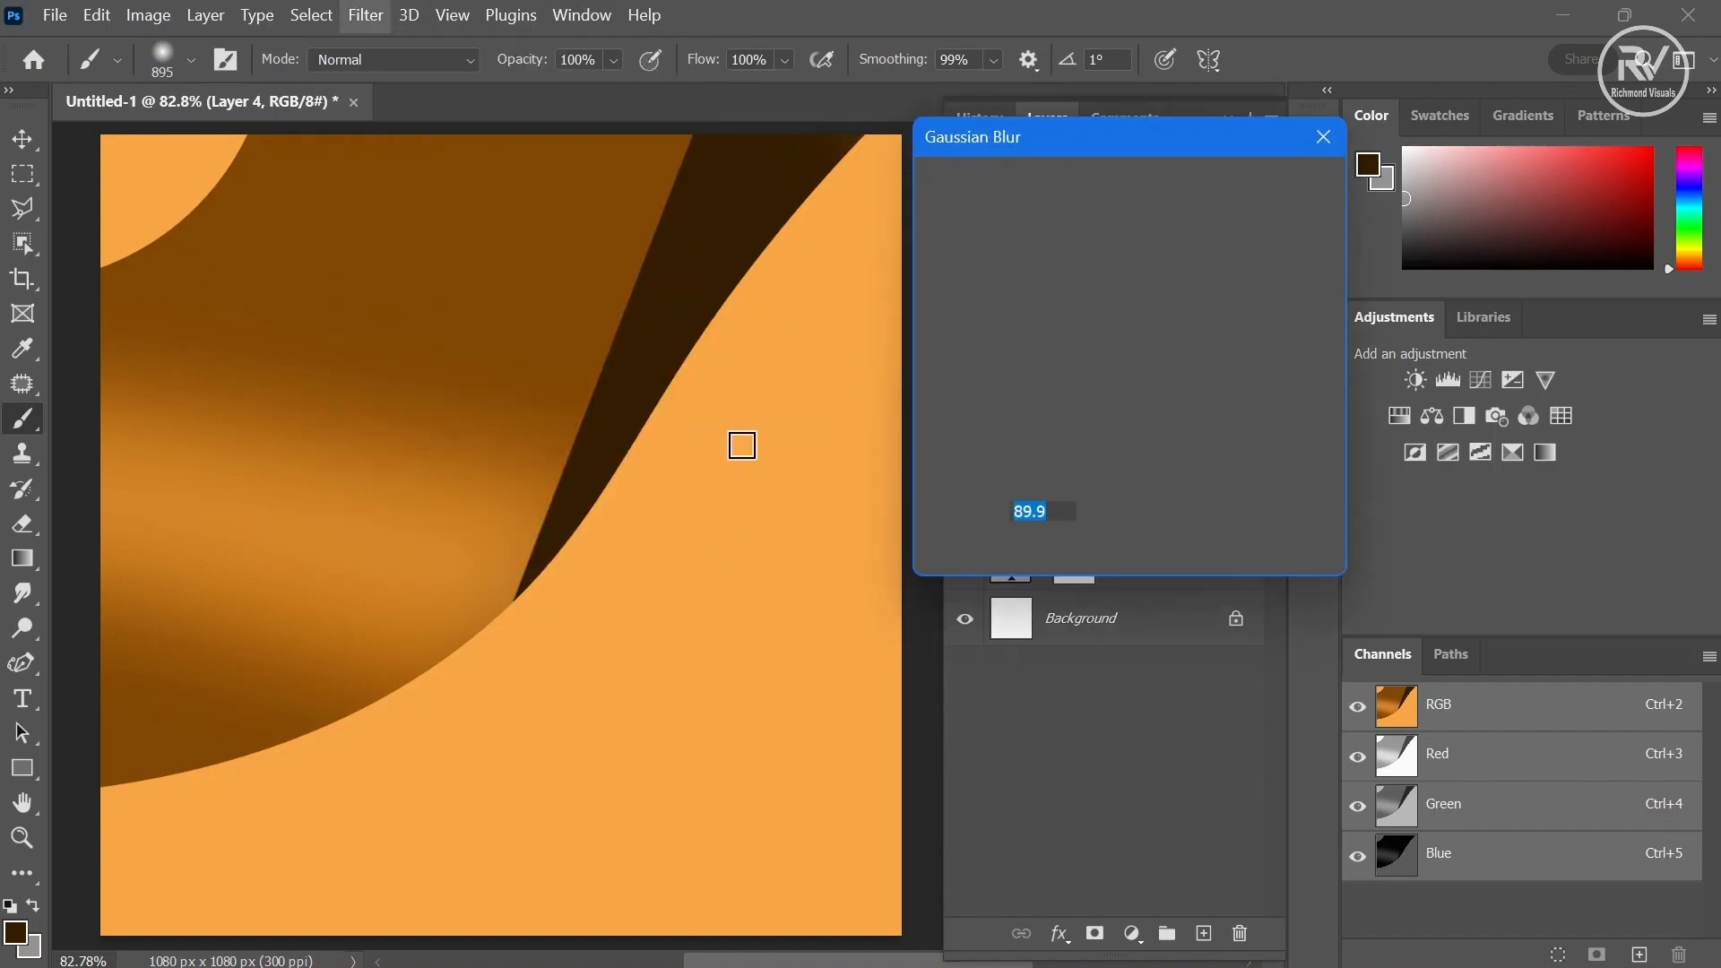
left_click_drag(1098, 554, 1088, 549)
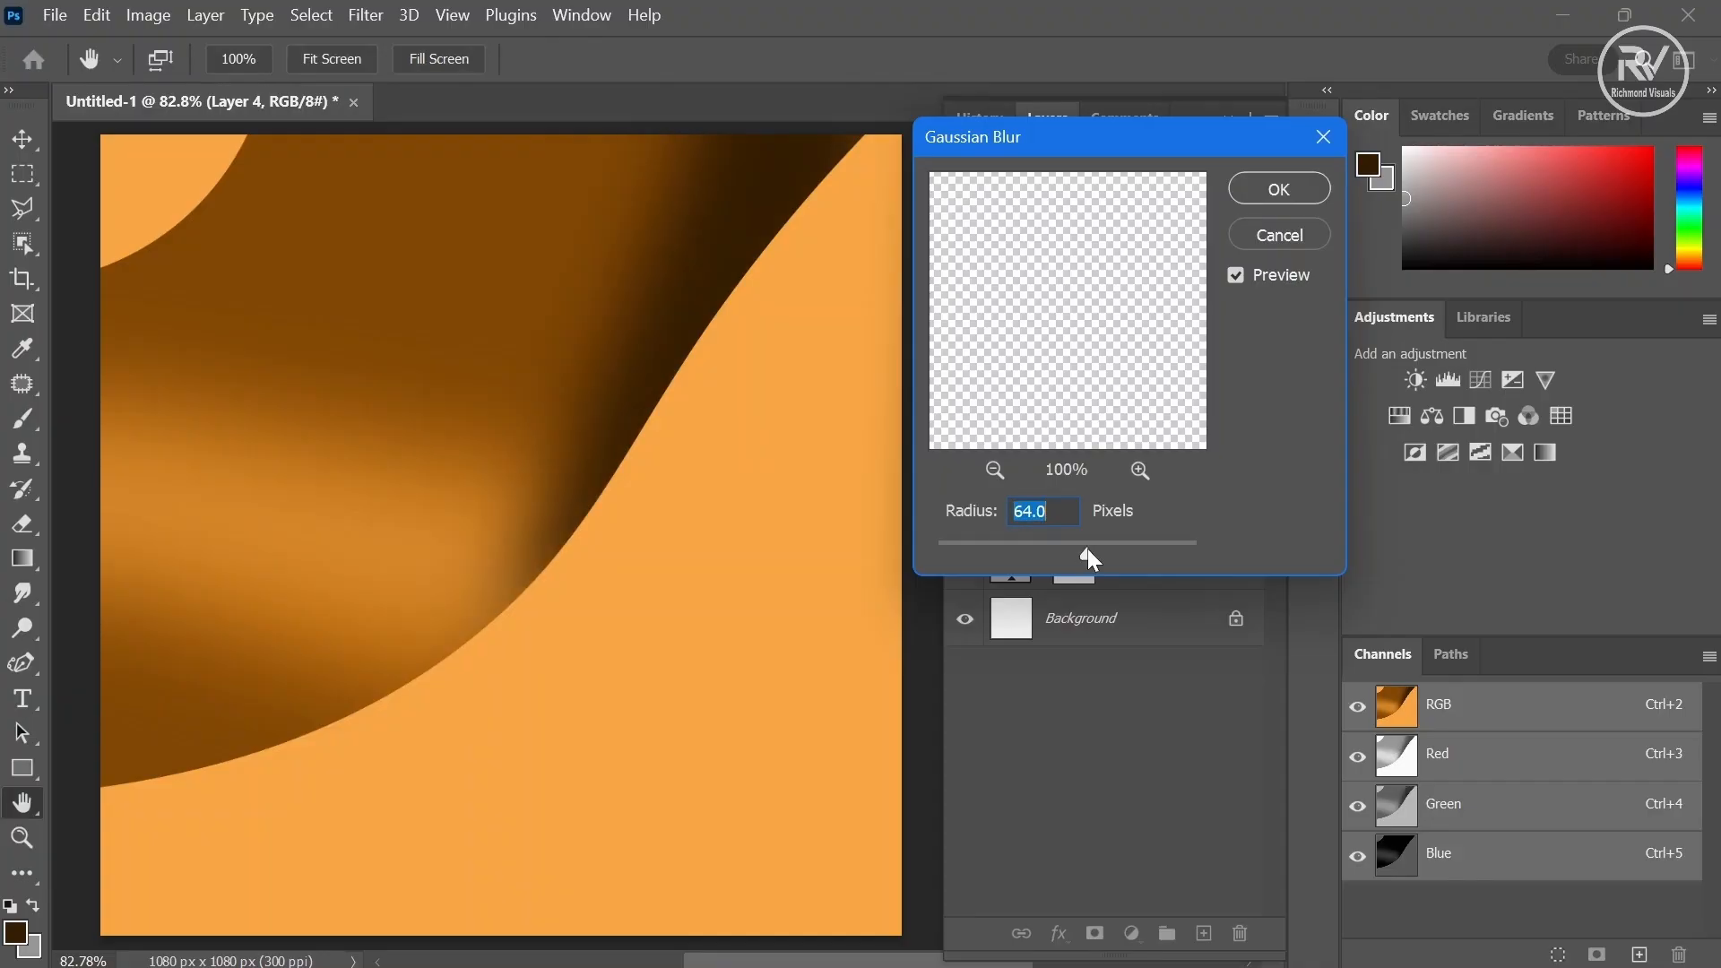
left_click(1279, 189)
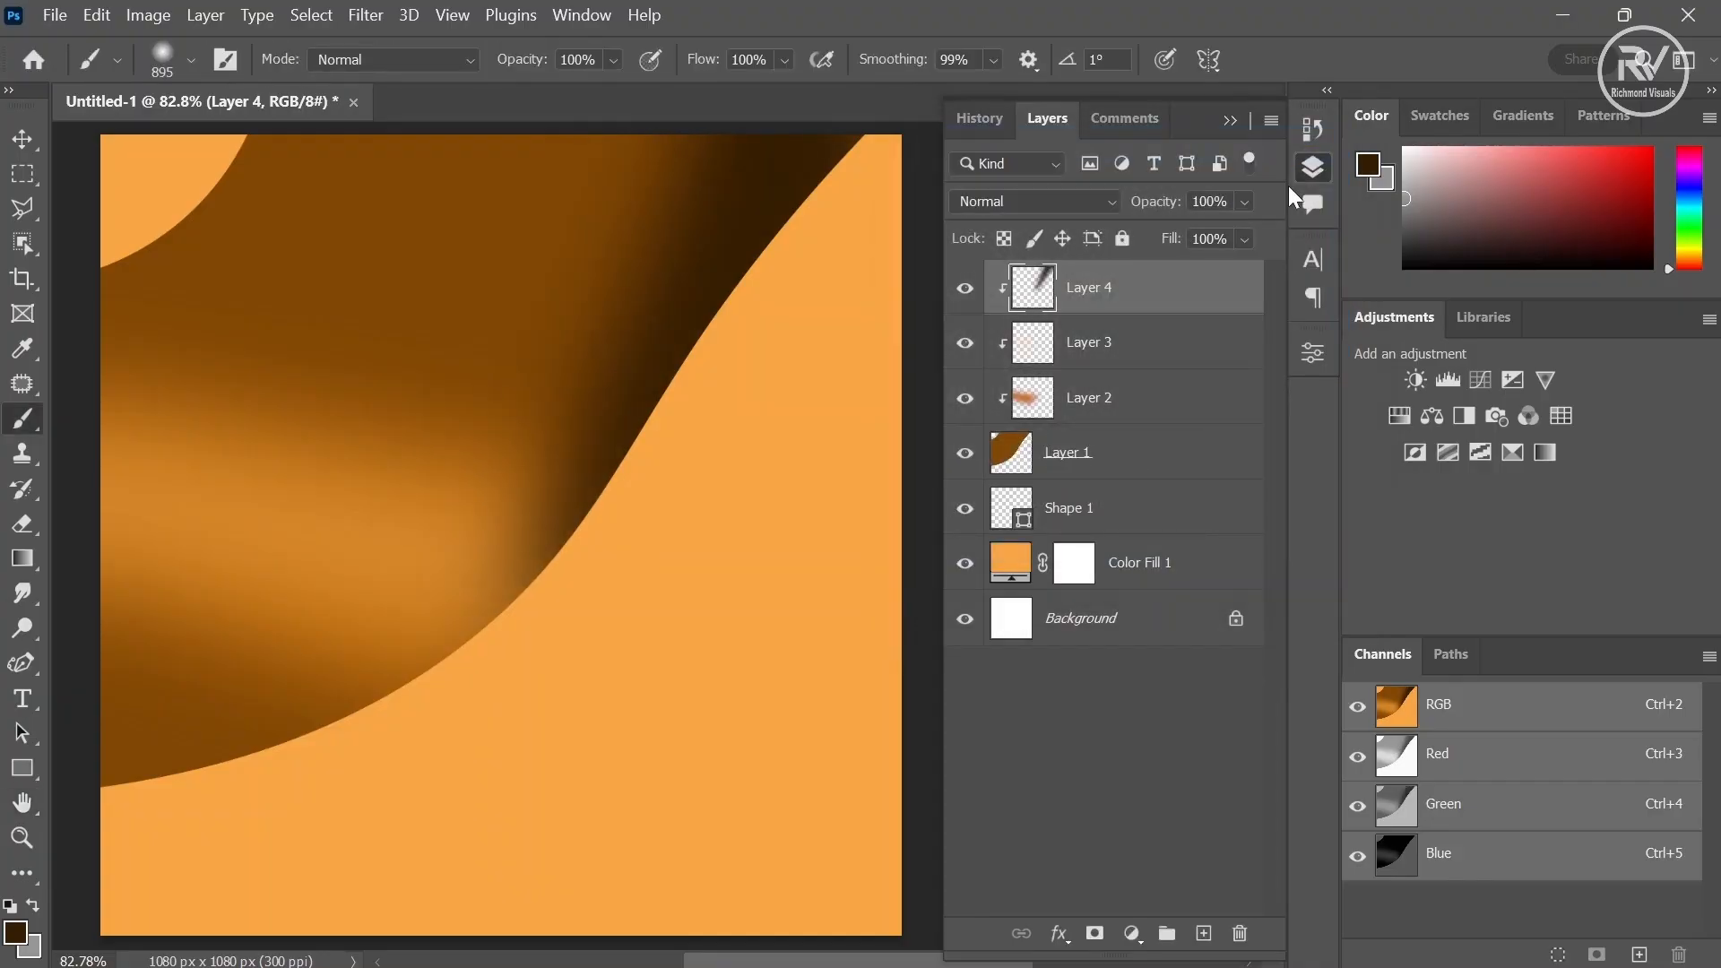
- Select the Shape 1 curve layer and nudge it a few pixels right and down
left_click(1116, 536)
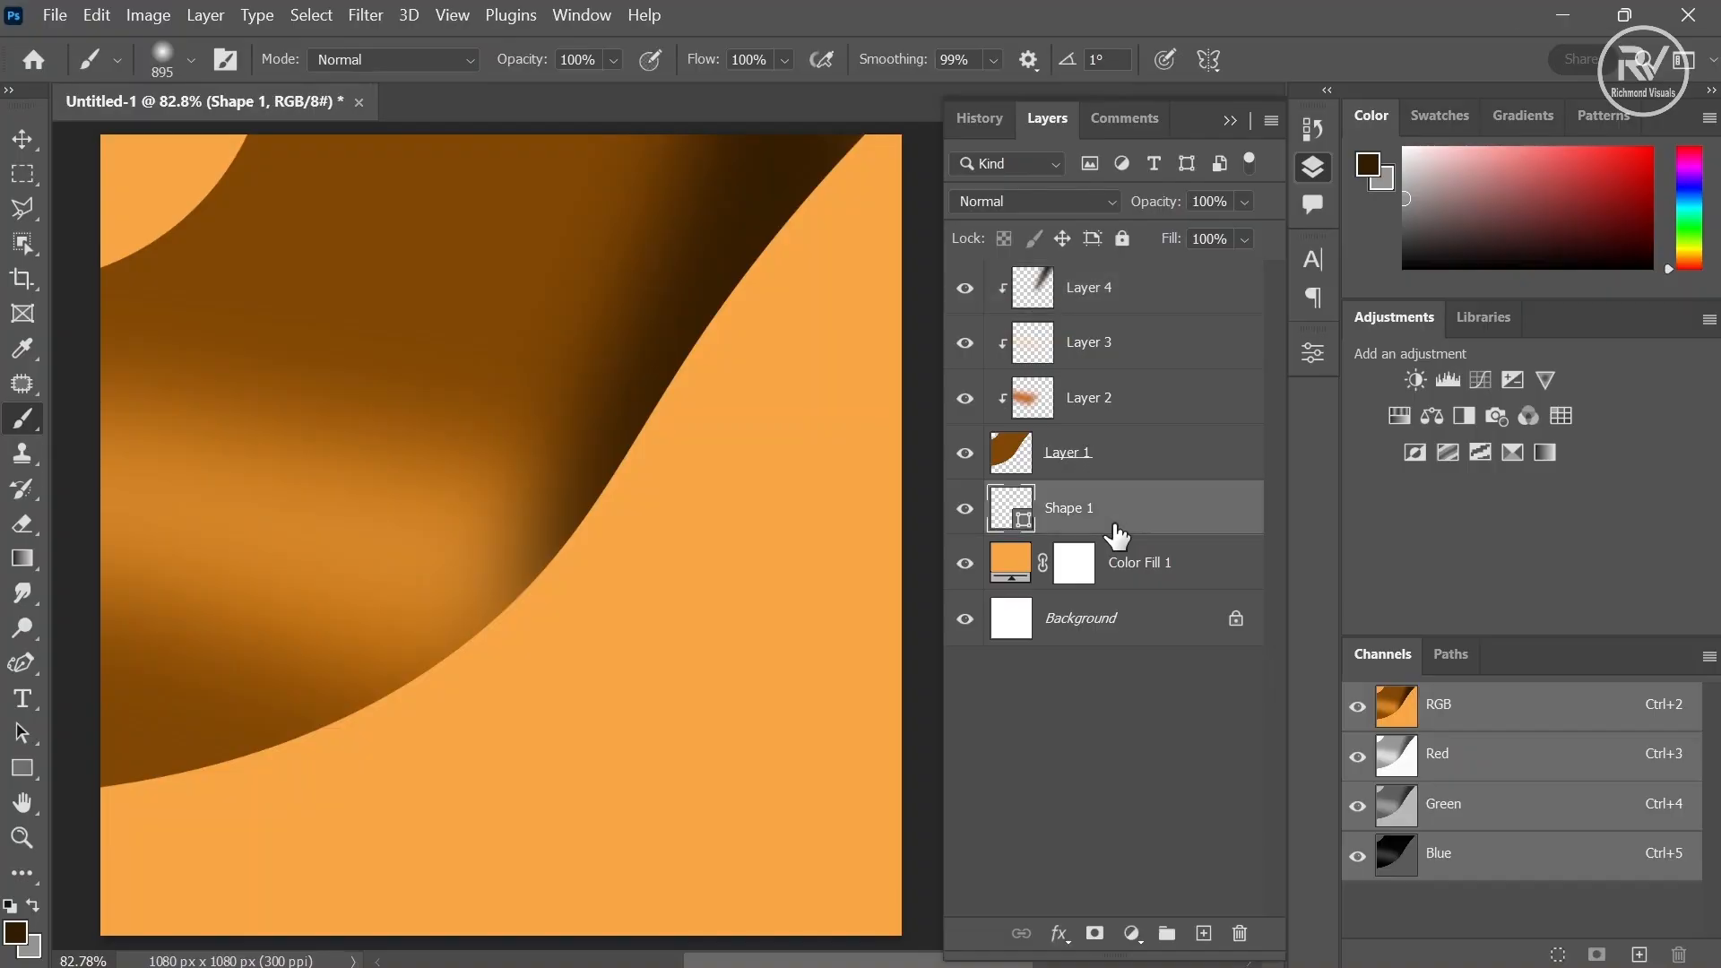
left_click(19, 151)
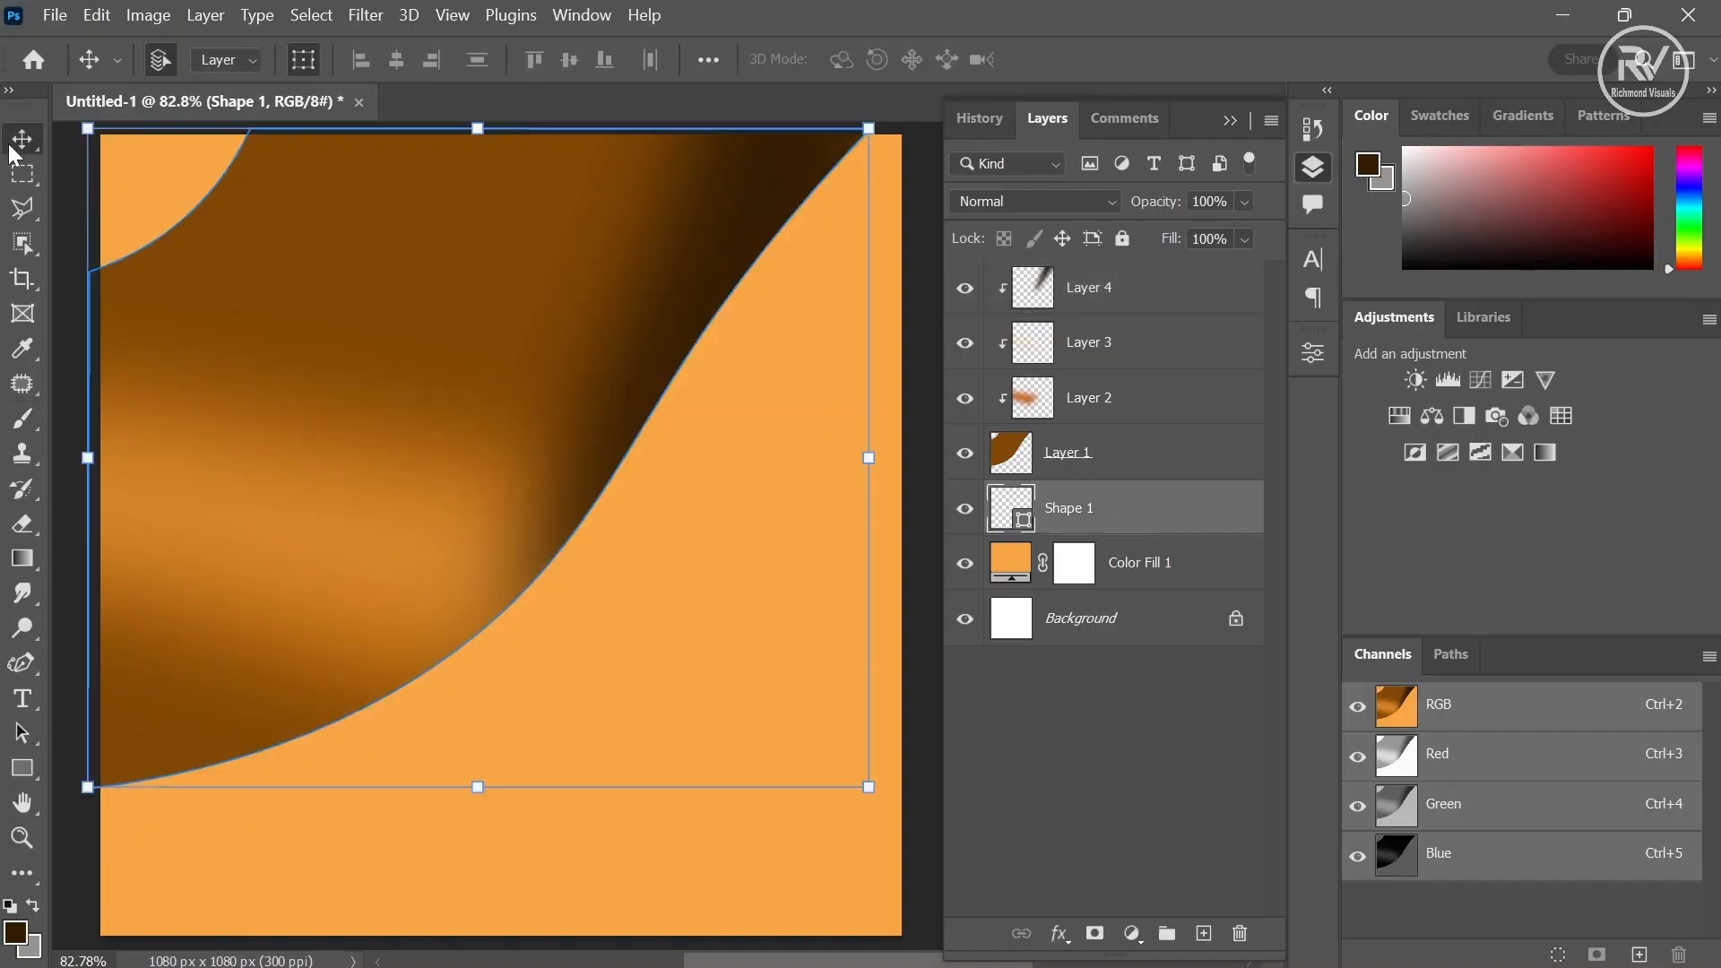
key("shift+Right")
key("shift+Down")
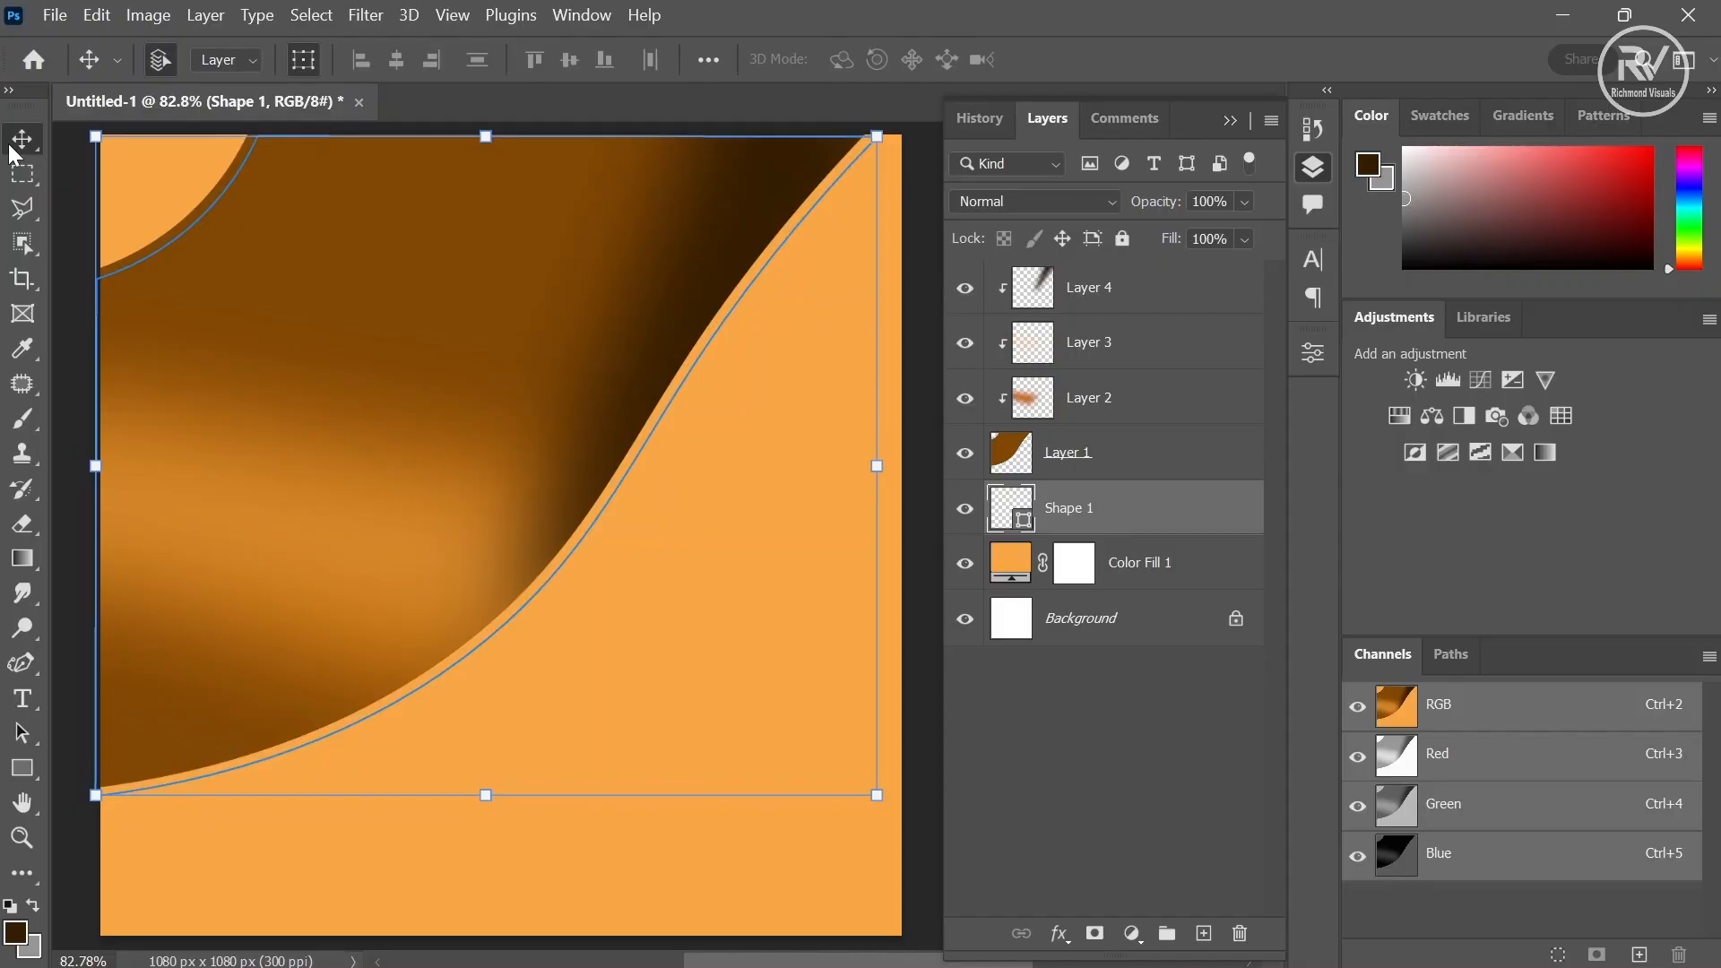
key("Left")
key("Left")
key("Left")
key("Left")
key("Left")
key("Left")
key("Up")
key("Up")
key("Up")
key("Up")
key("Up")
key("Up")
key("Up")
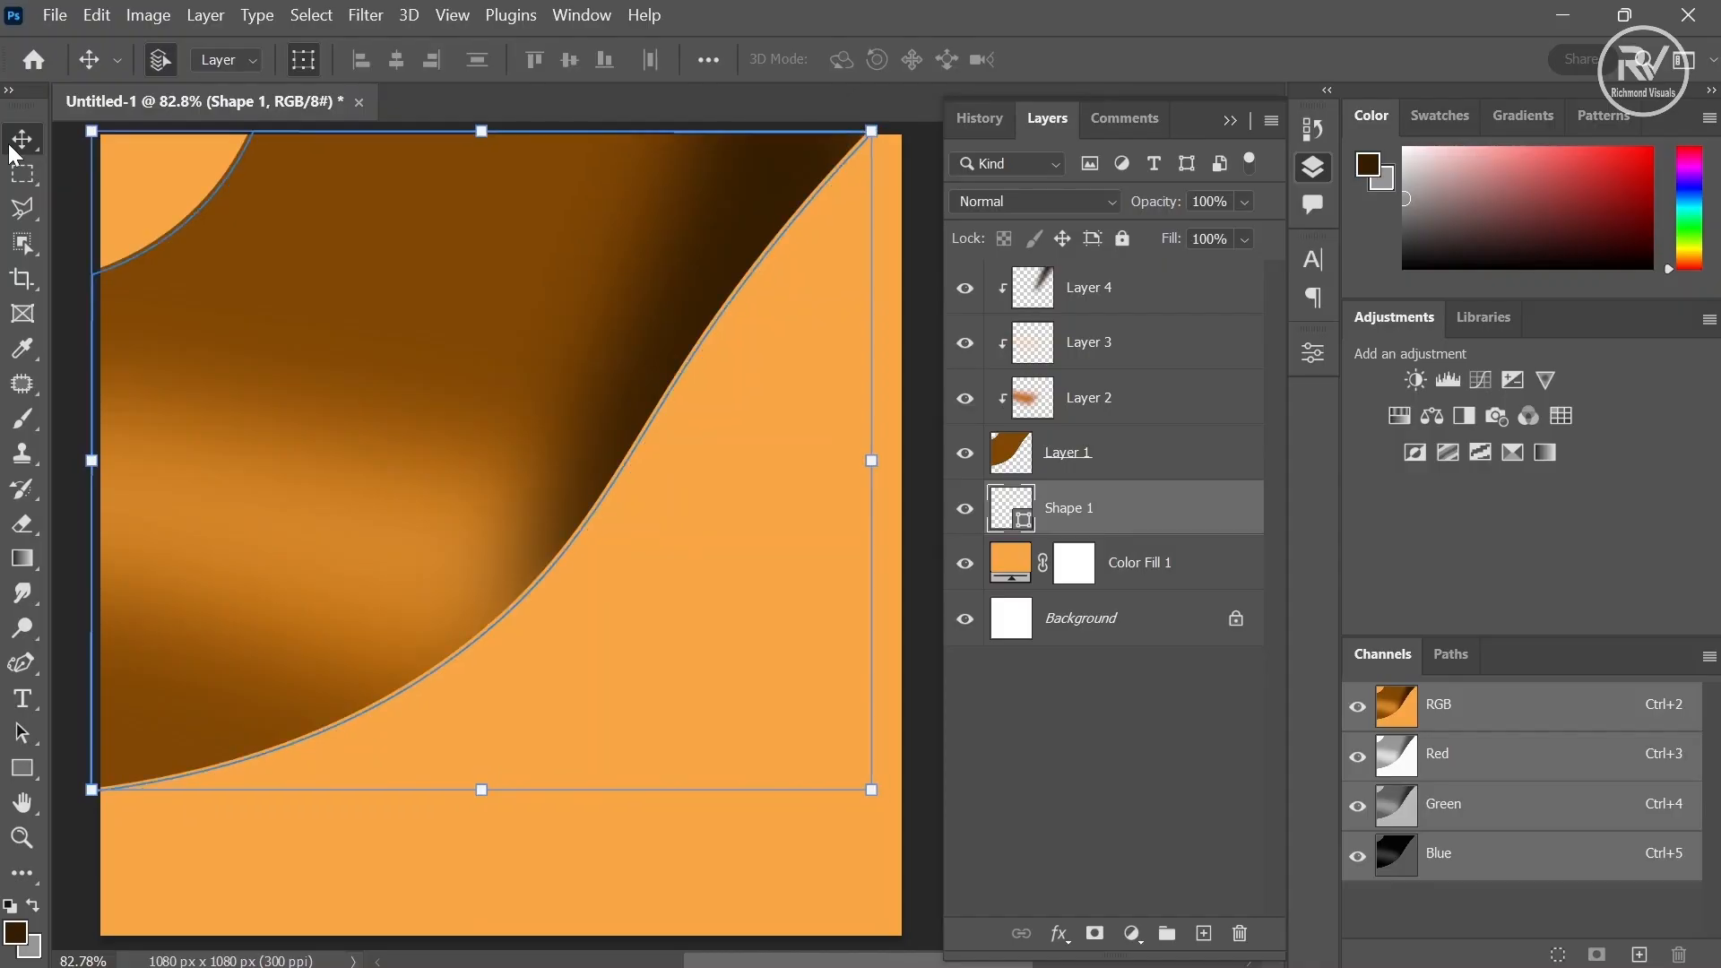
- Load the curve shape's outline as a selection and add a new layer above it
left_click_drag(1008, 498, 1023, 515)
left_click(1024, 518, "ctrl")
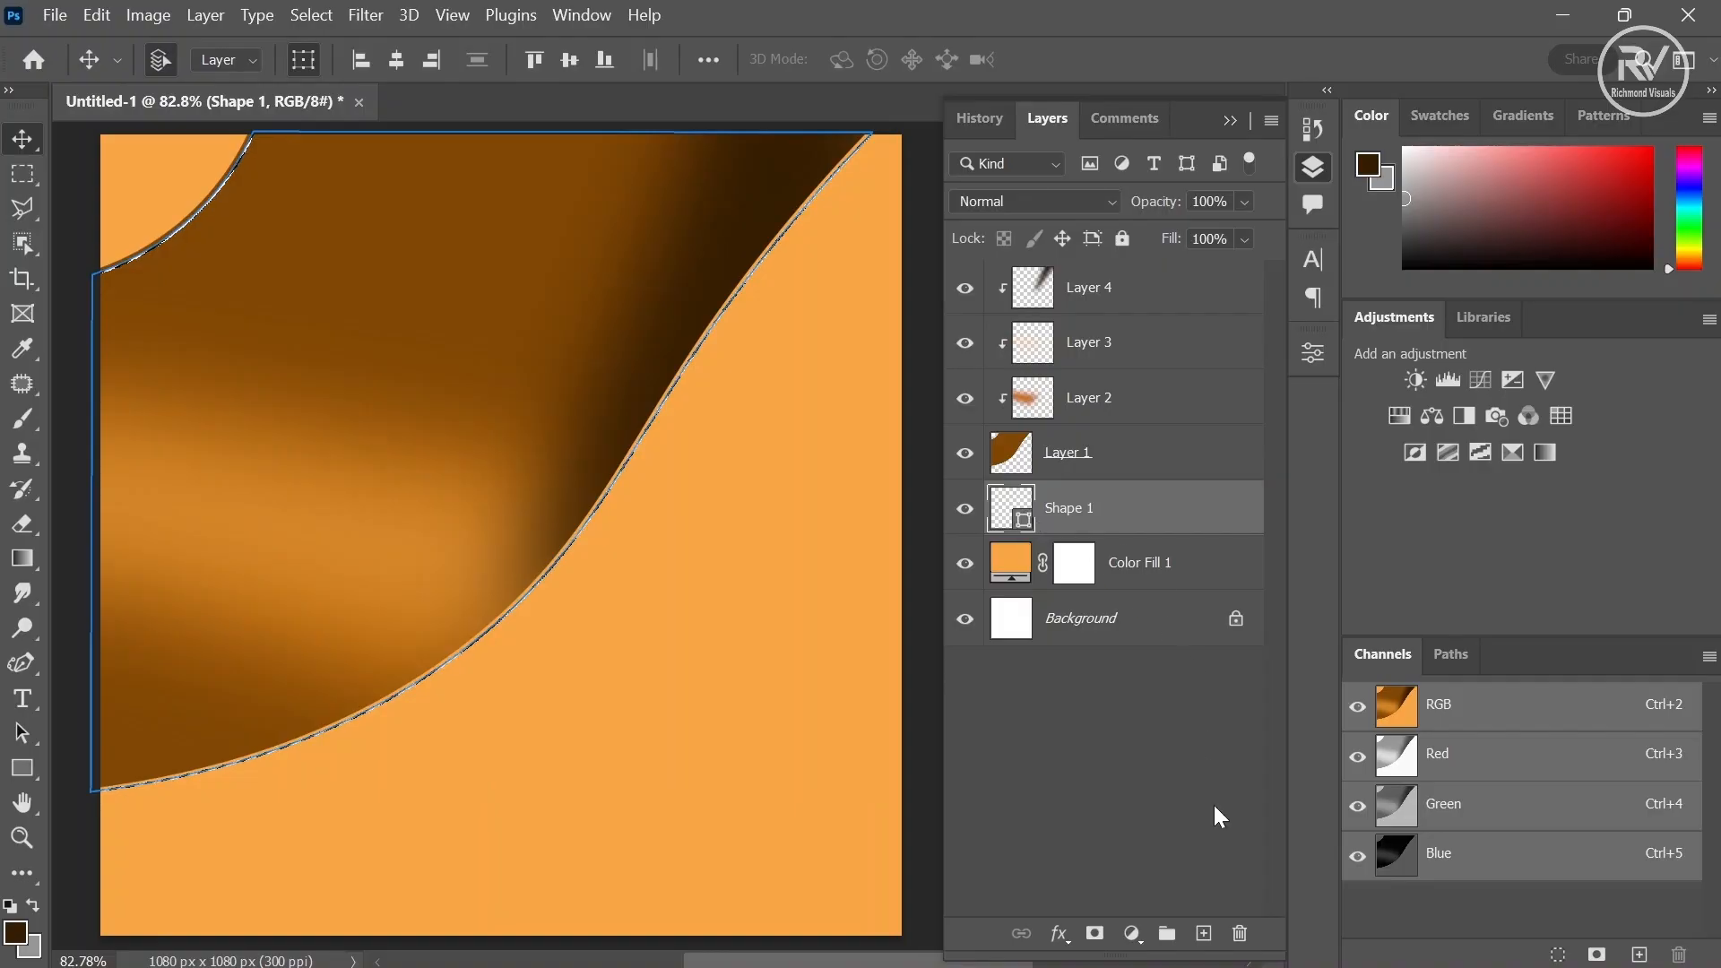
left_click(1204, 933)
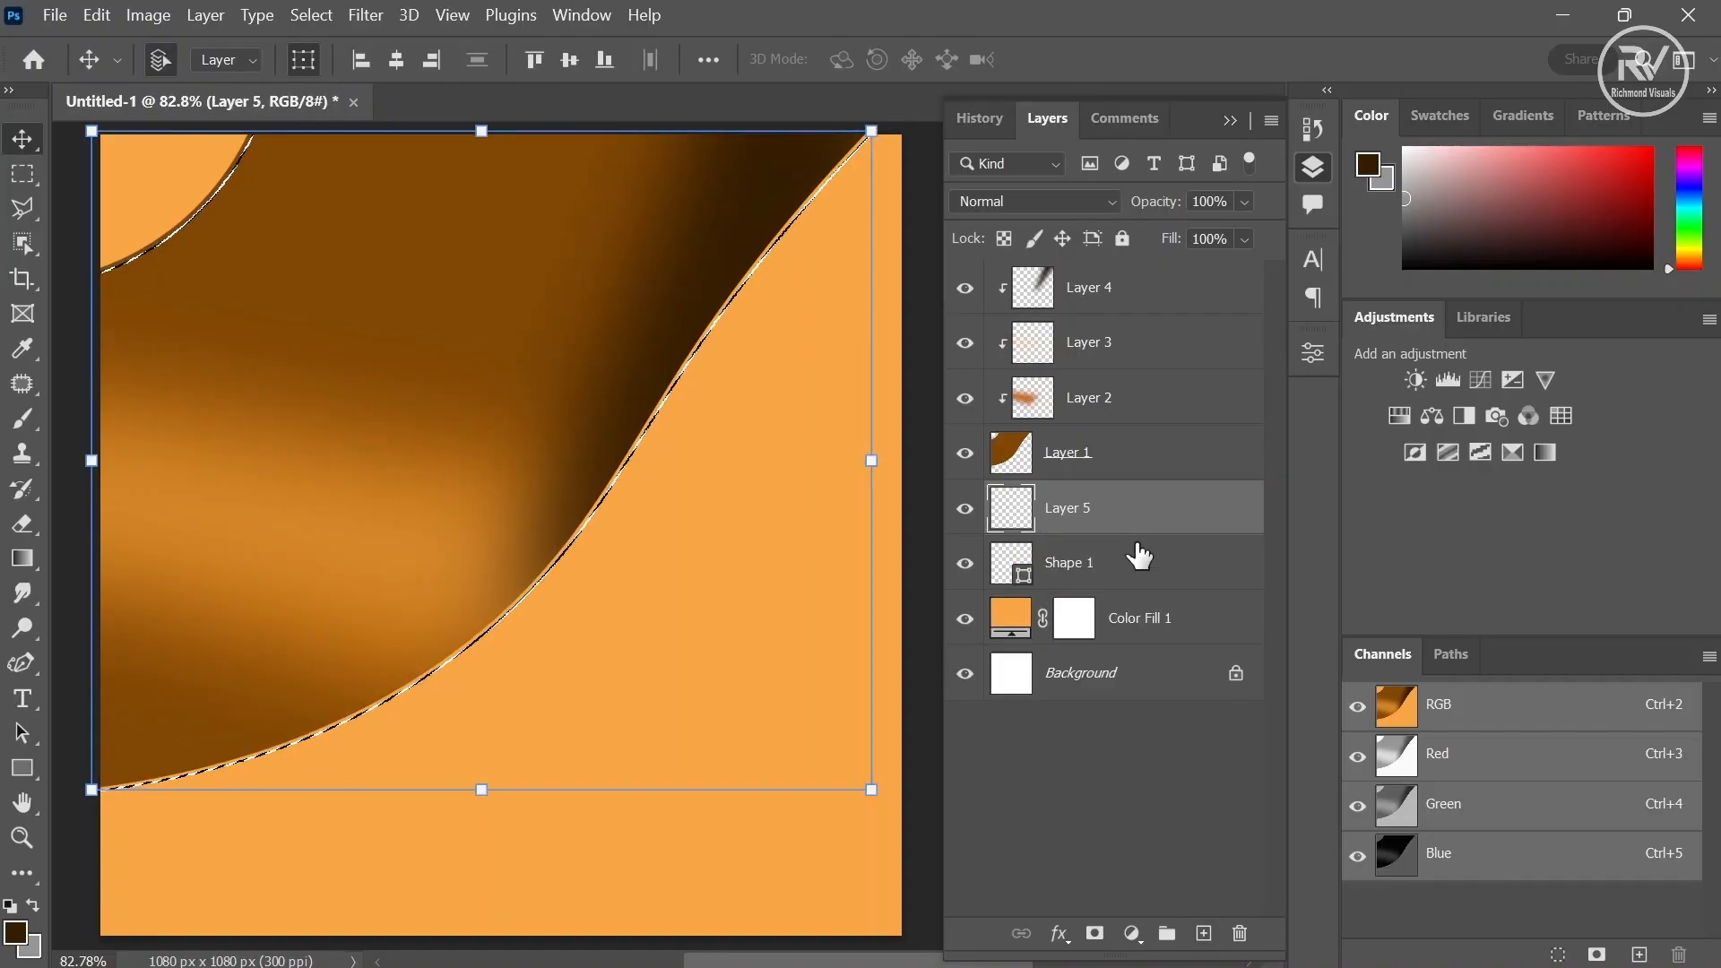
- Set the foreground colour to ffc581, brush it over the selection on the new layer, and deselect
left_click(18, 932)
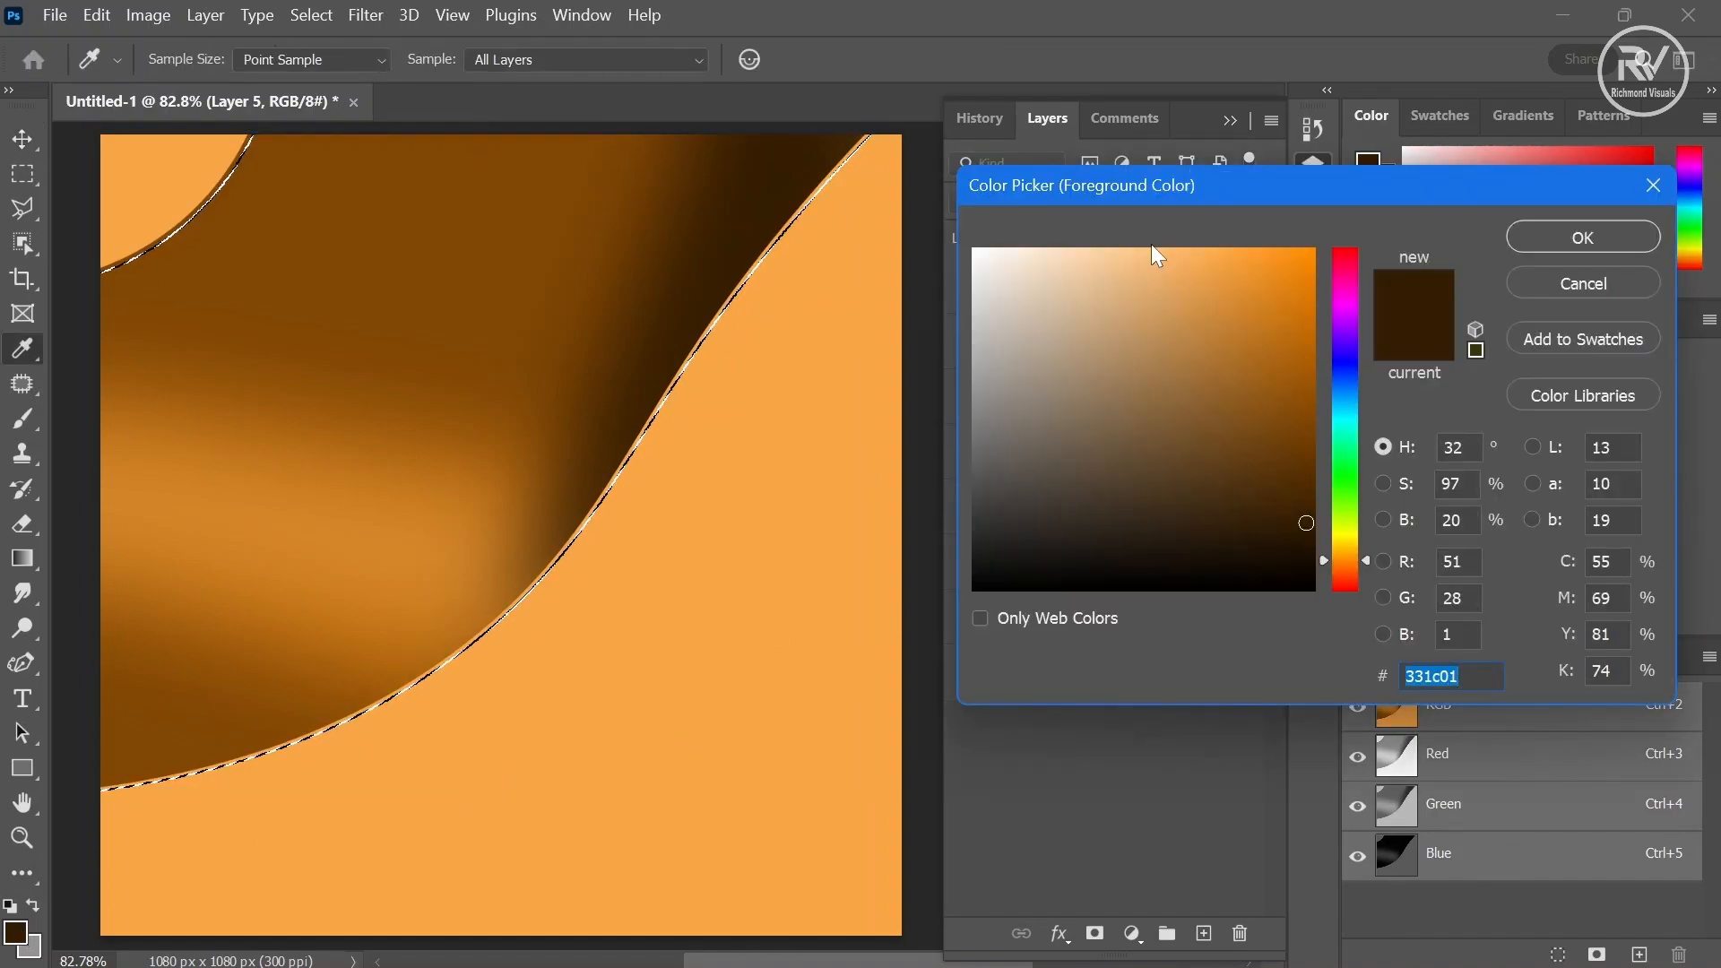
left_click_drag(1156, 252, 1145, 243)
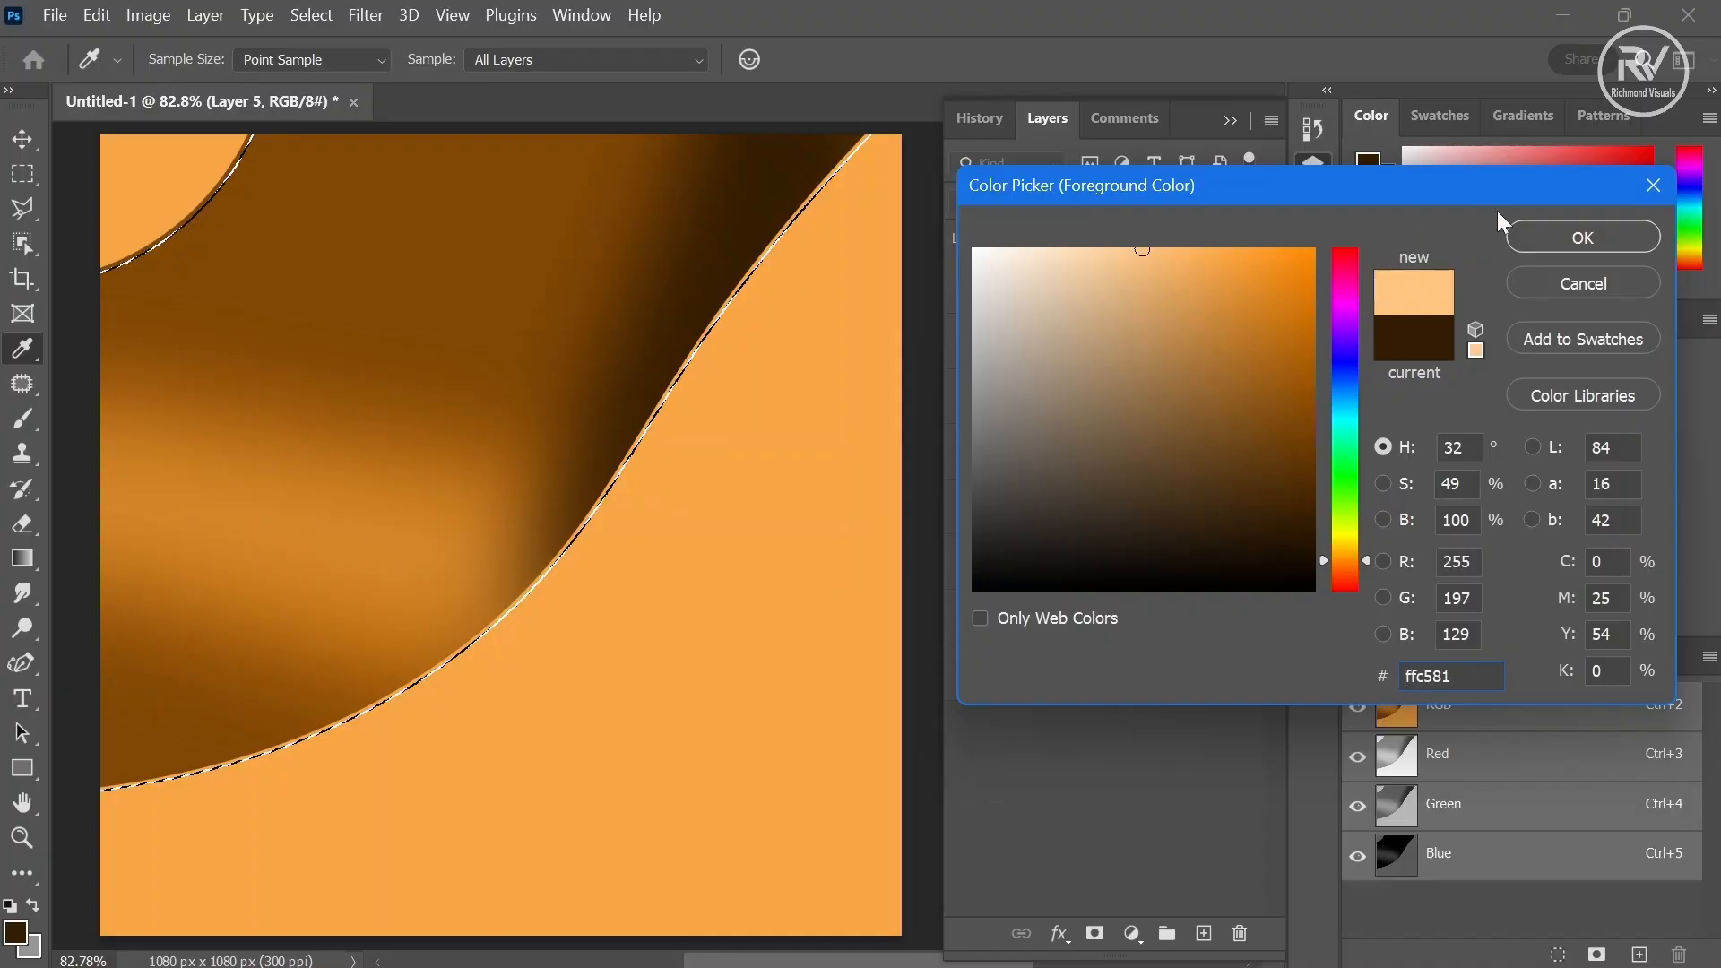
left_click(1556, 239)
key("v")
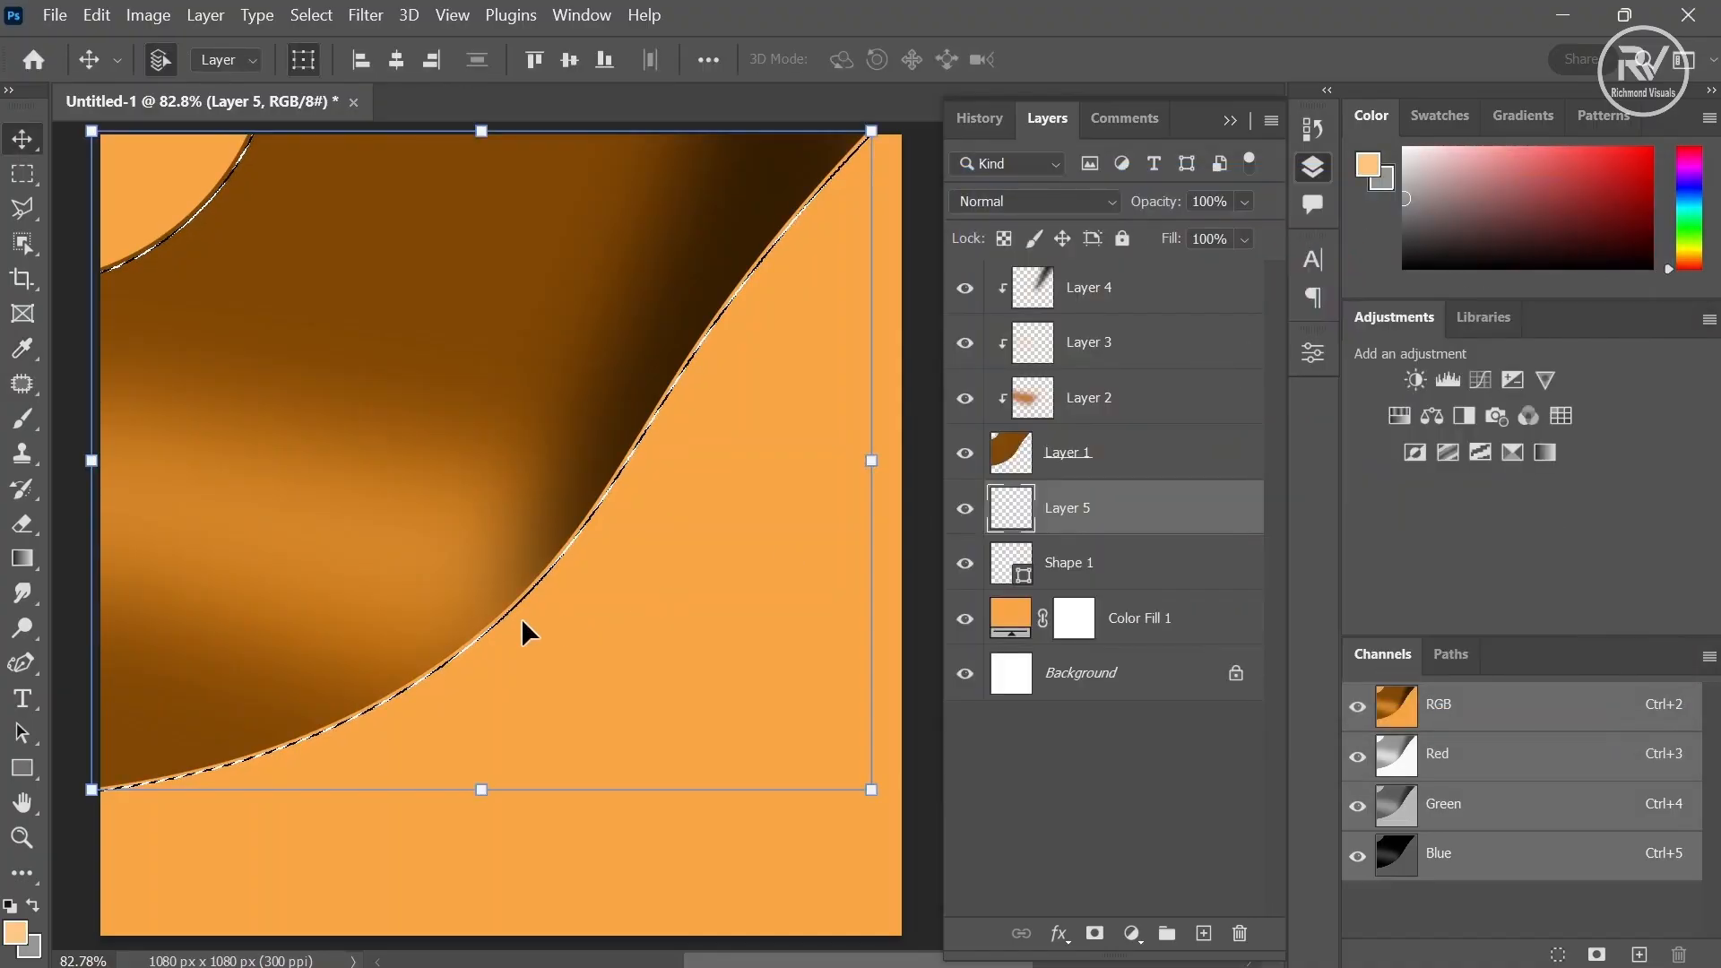
left_click(24, 424)
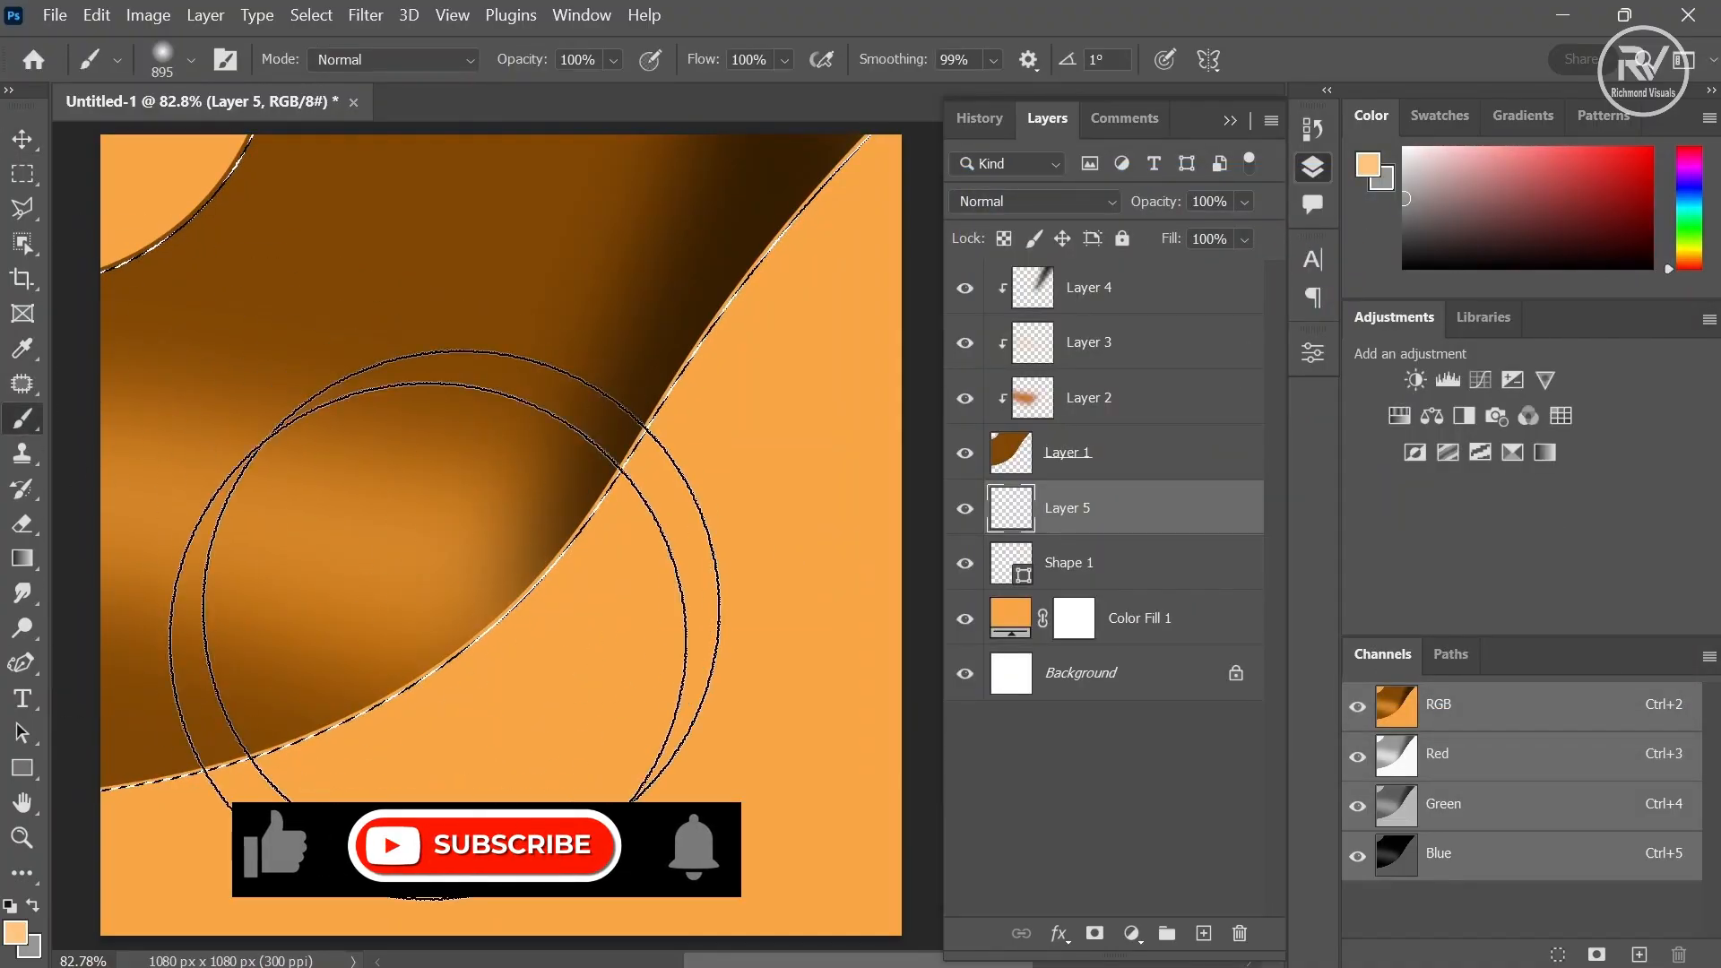
mouse_move(135, 683)
left_mouse_down()
mouse_move(461, 537)
mouse_move(738, 261)
left_mouse_up()
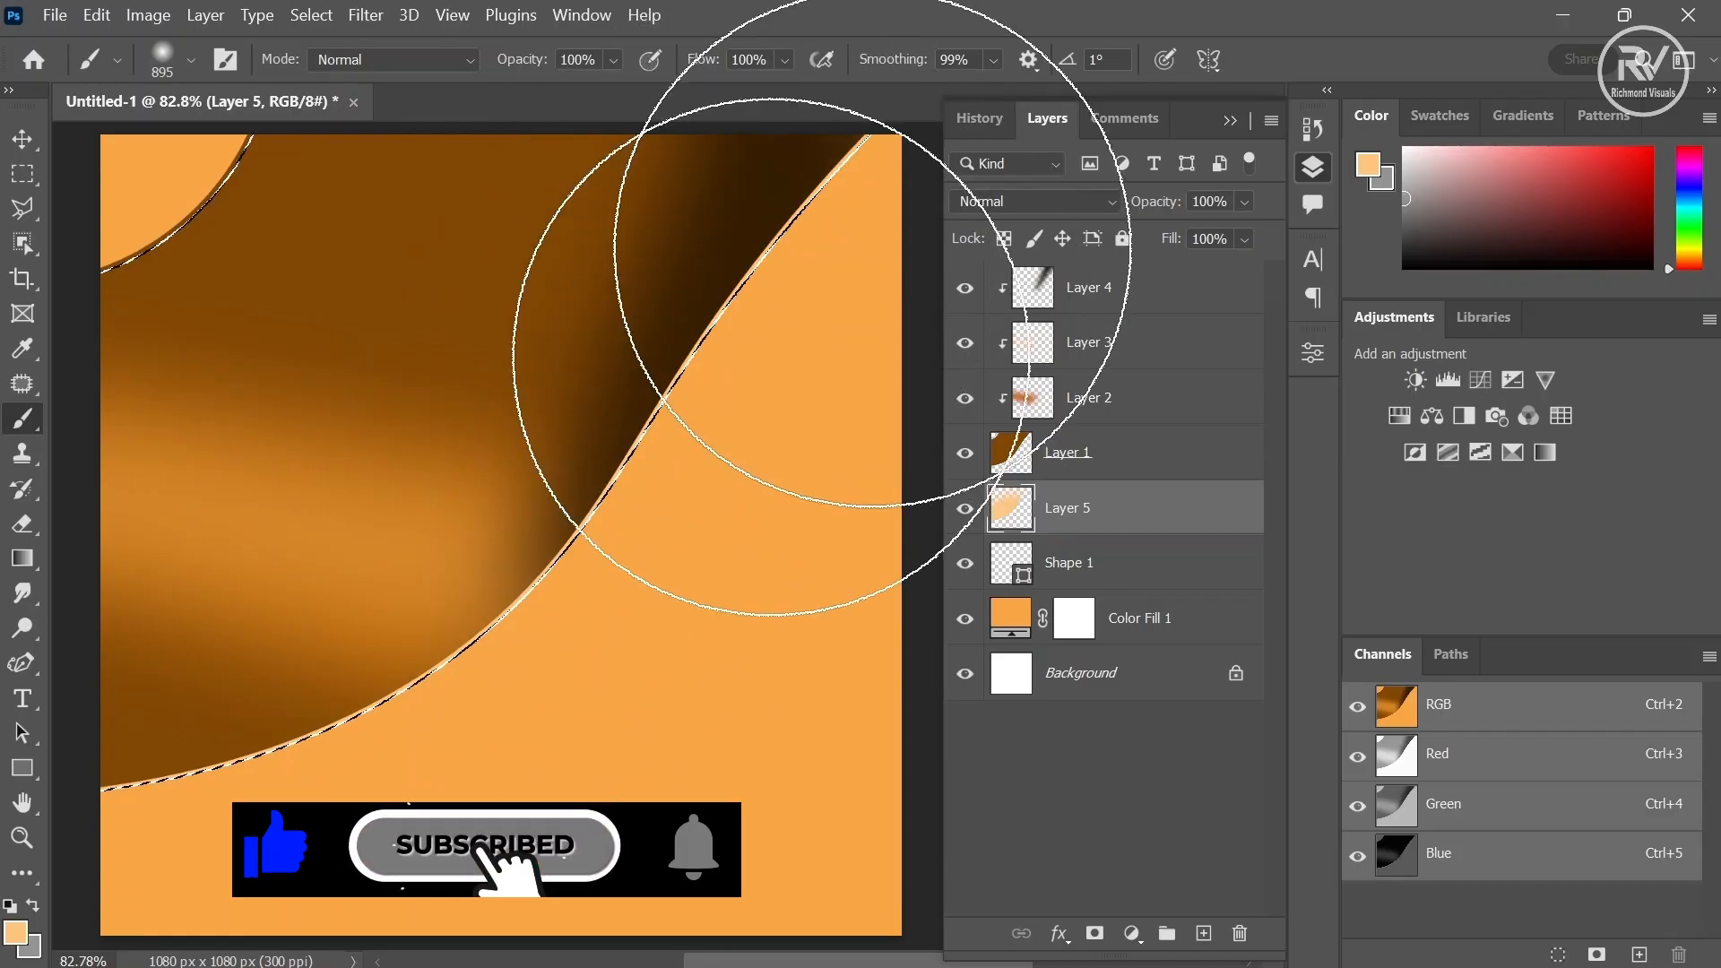
left_click(311, 15)
left_click(349, 68)
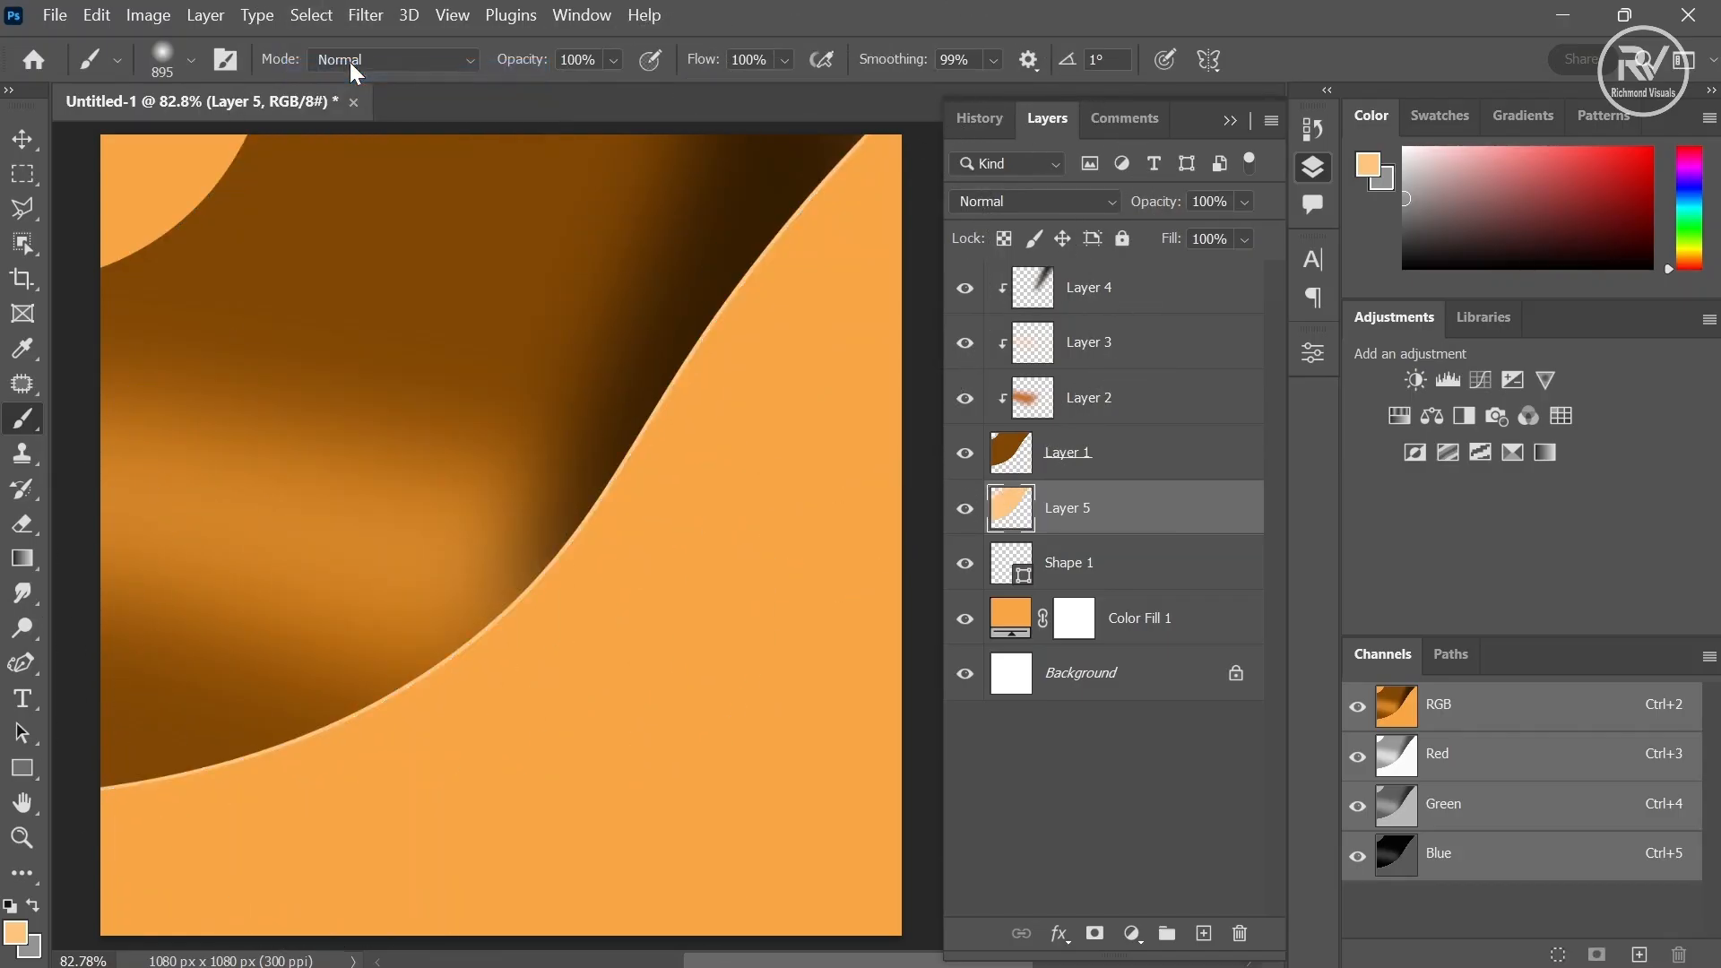
- Select the Shape 1 layer again and nudge it further right and down
left_click(1132, 575)
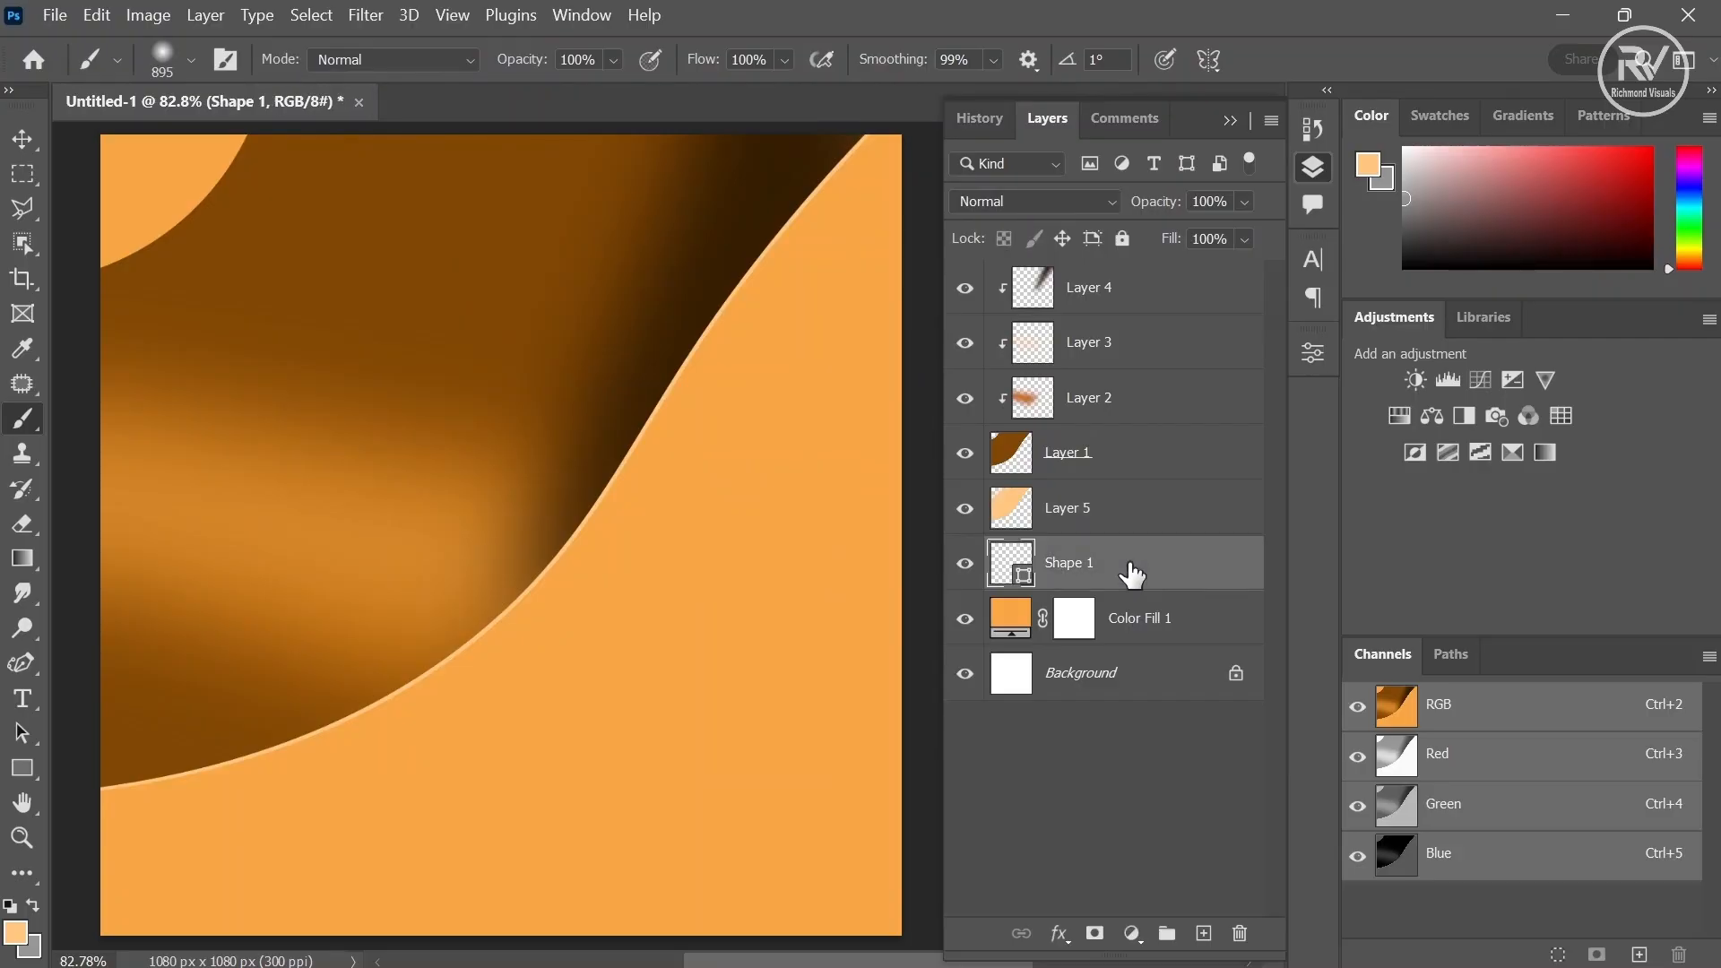
left_click(20, 141)
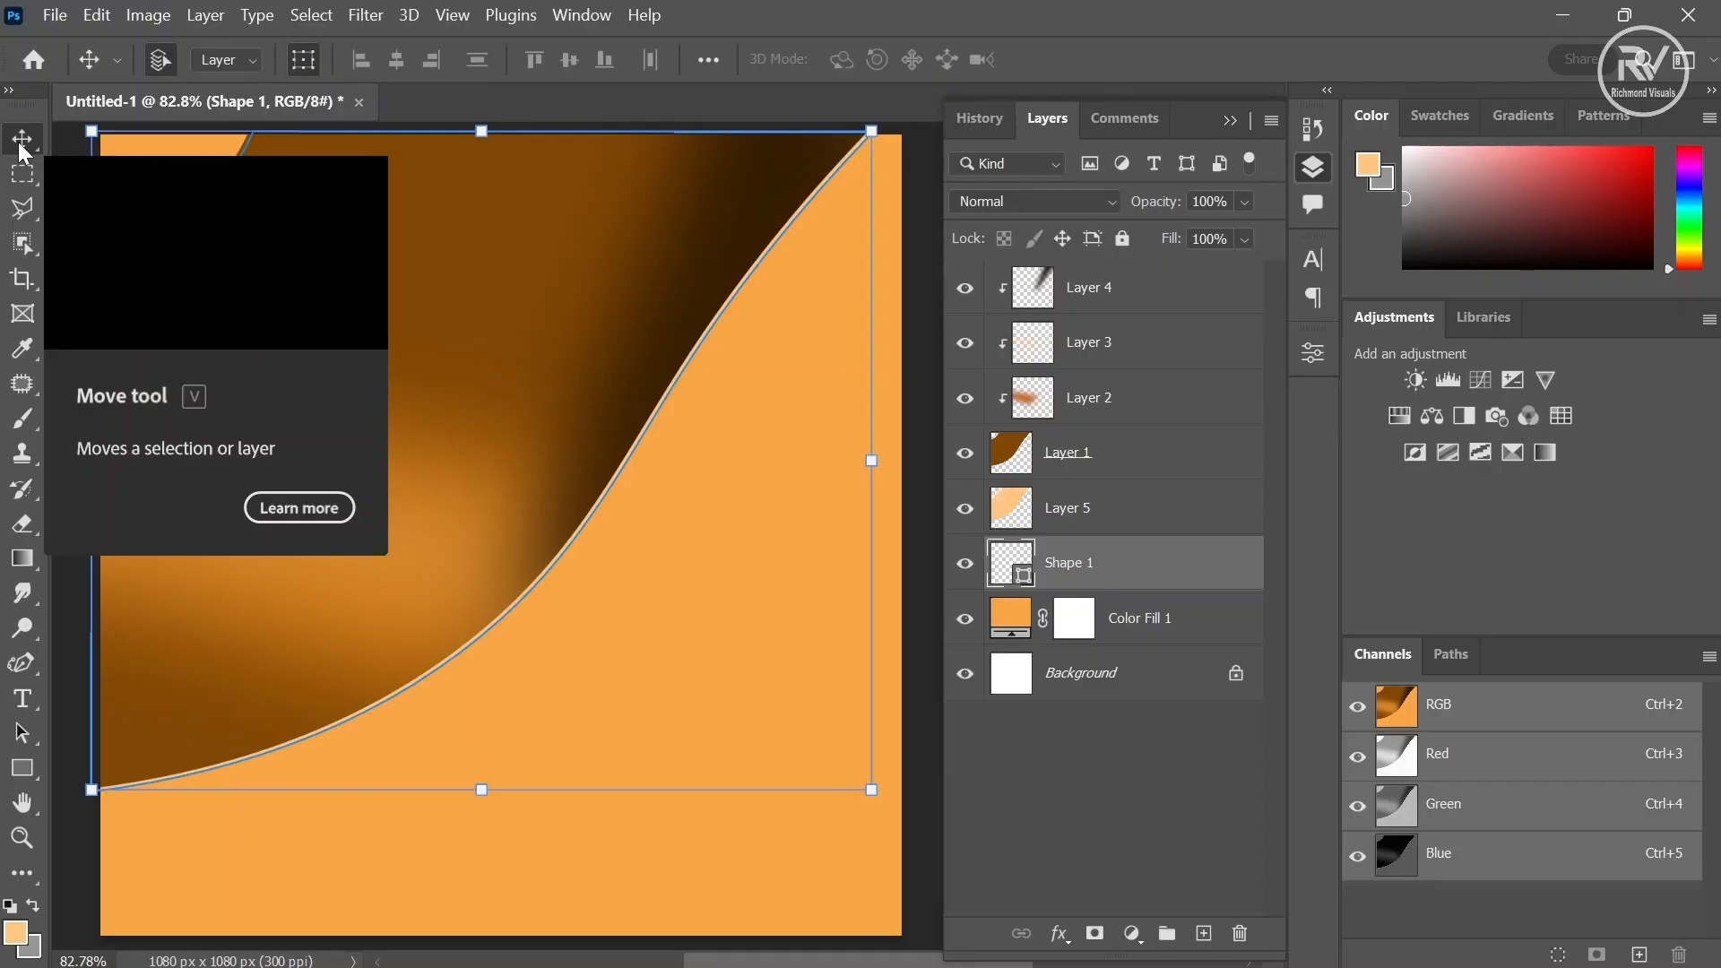
key("shift+Right")
key("shift+Down")
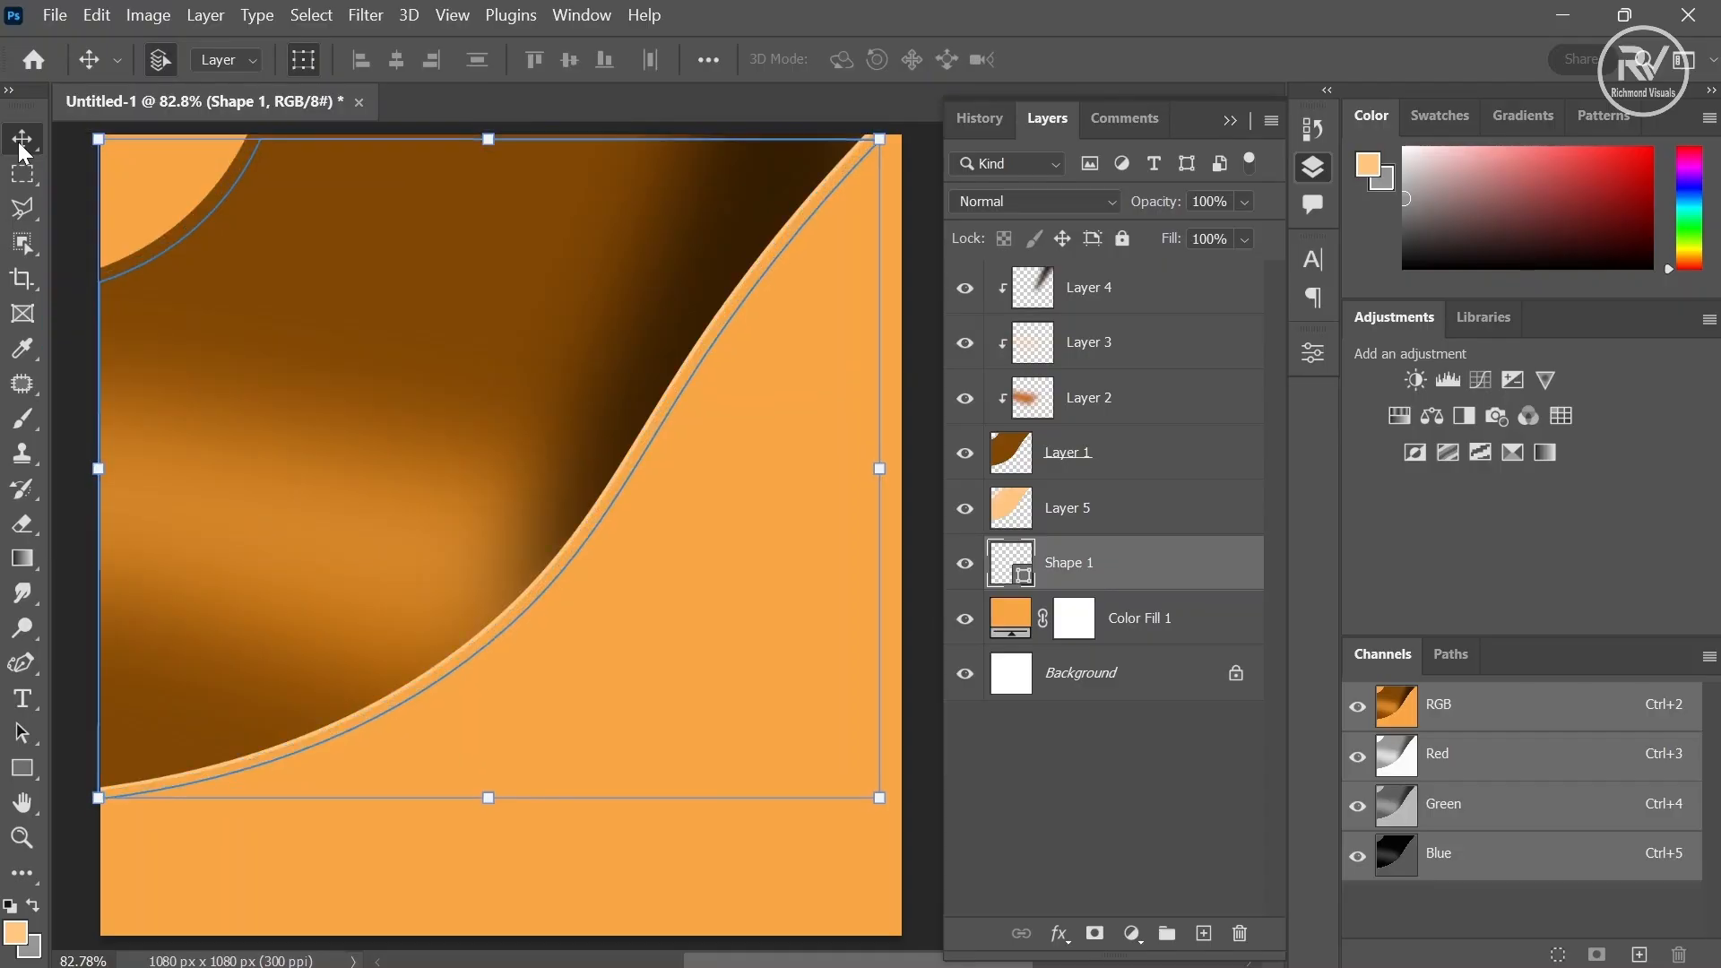
- Load the shifted curve shape's outline as a selection and add another new layer above it
left_click(1022, 574, "ctrl")
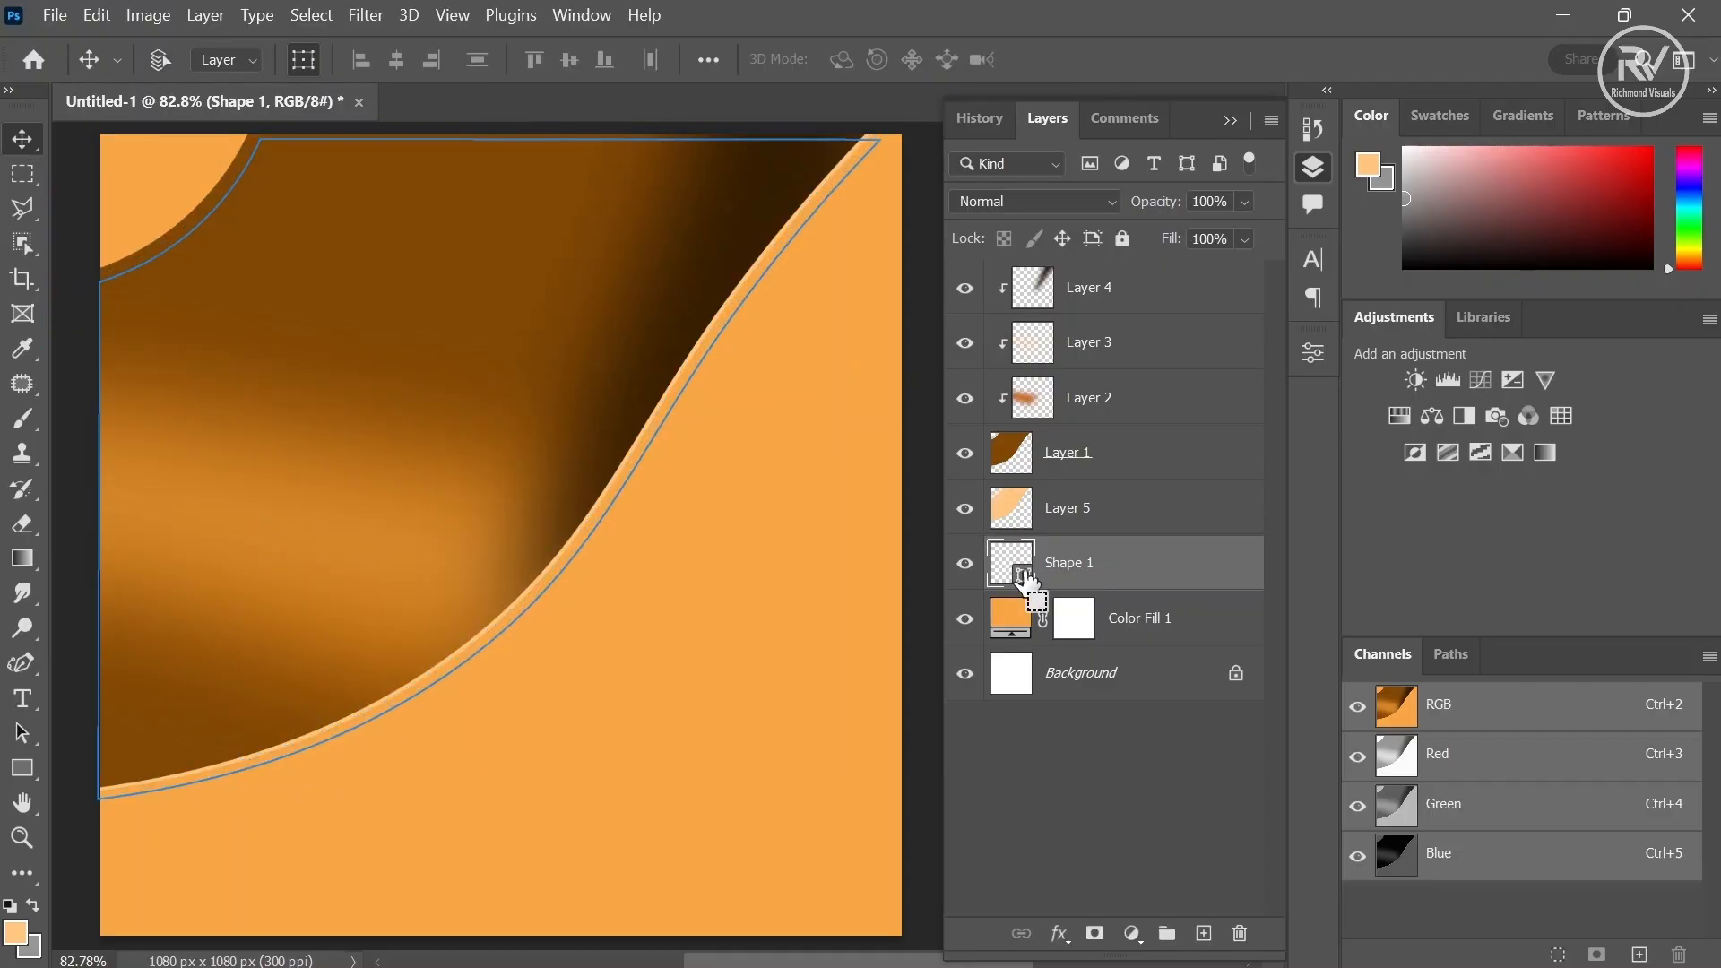
left_click(1203, 933)
key("ctrl+t")
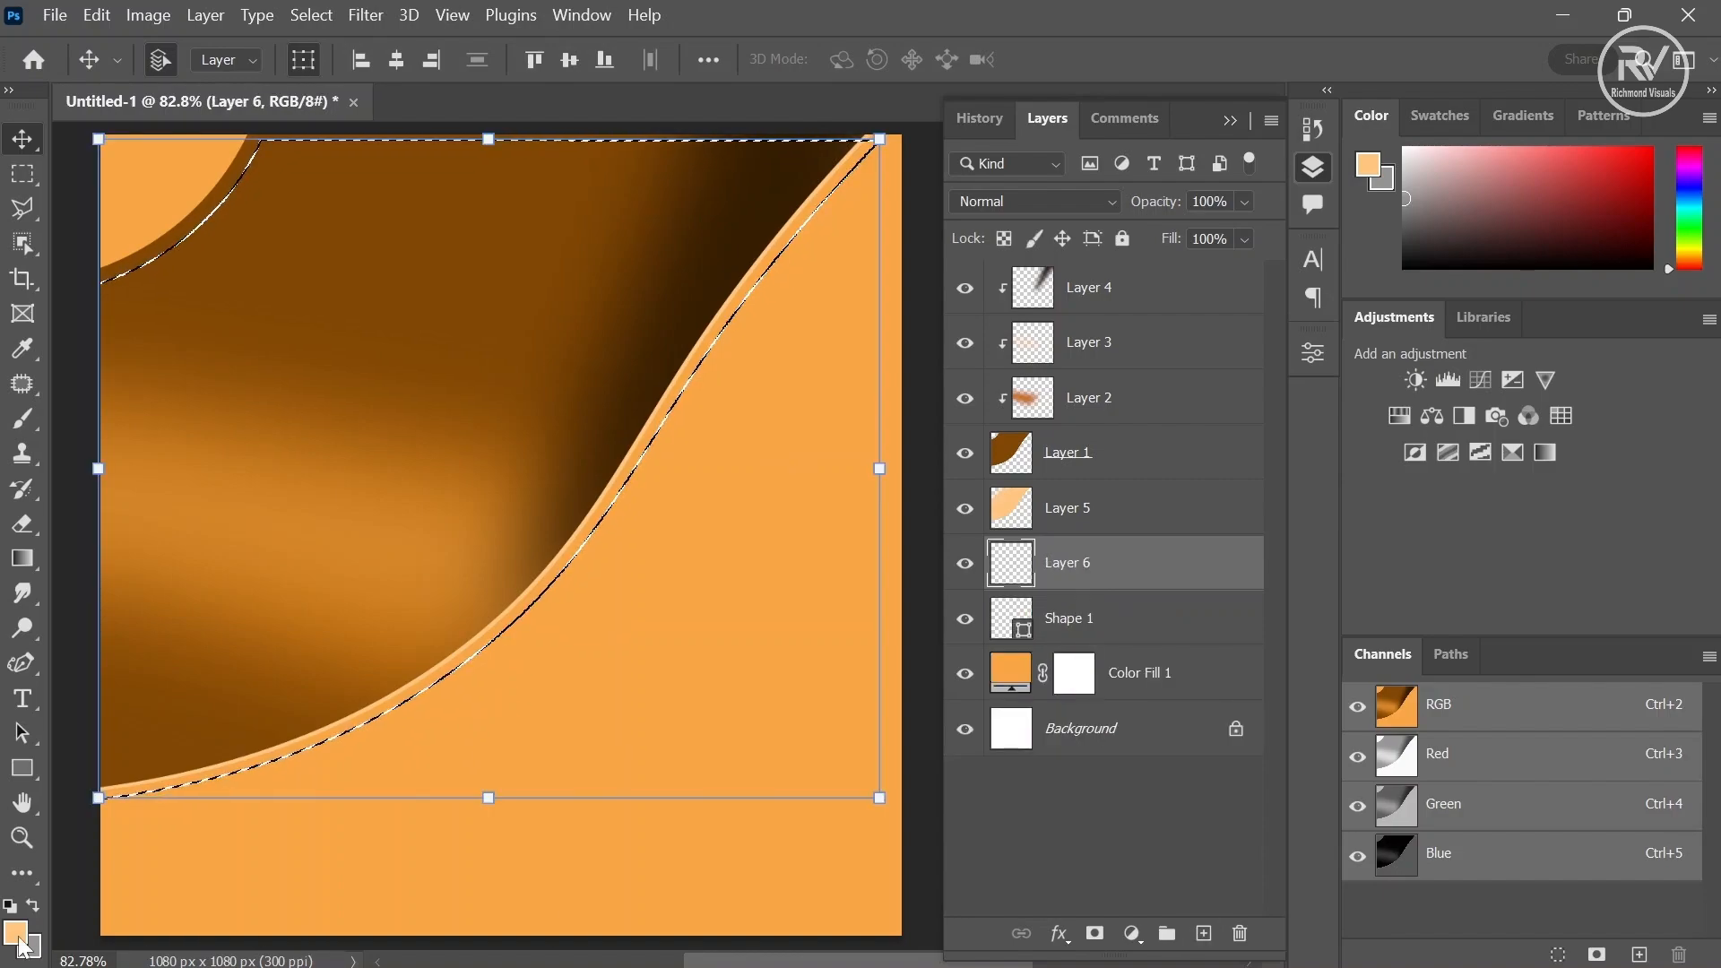
- Set the foreground colour to 000000 and brush it along the curve's top-right edge on the new layer
left_click(16, 934)
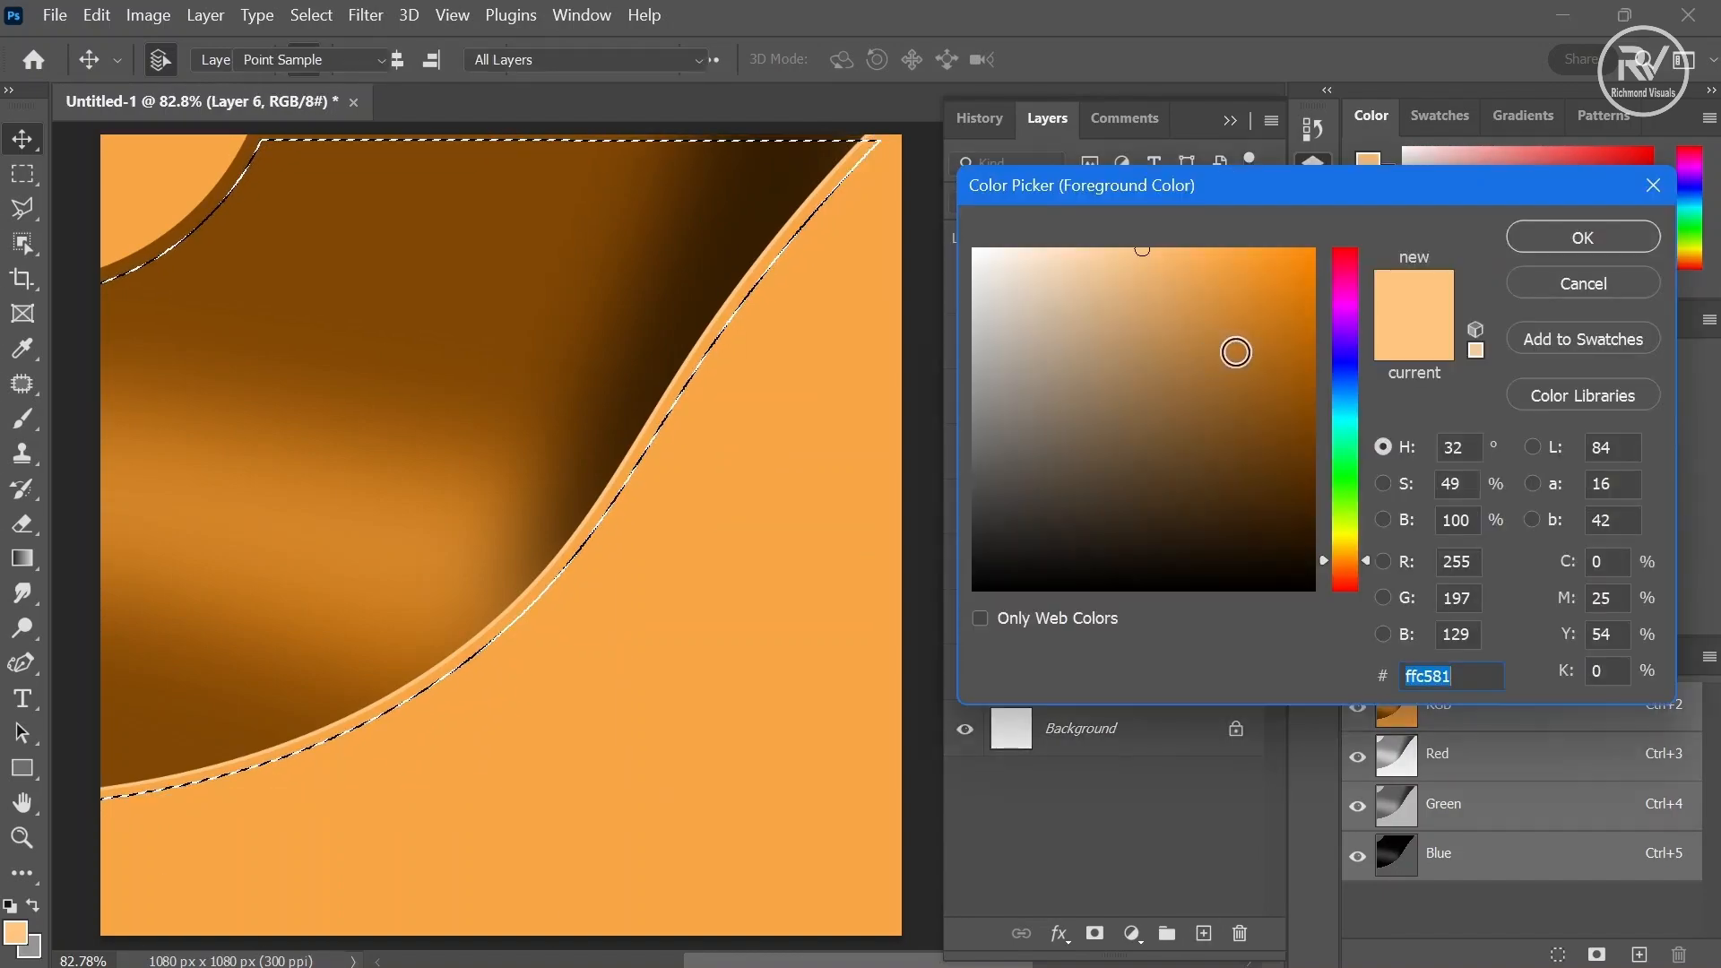
left_click_drag(1236, 351, 1319, 603)
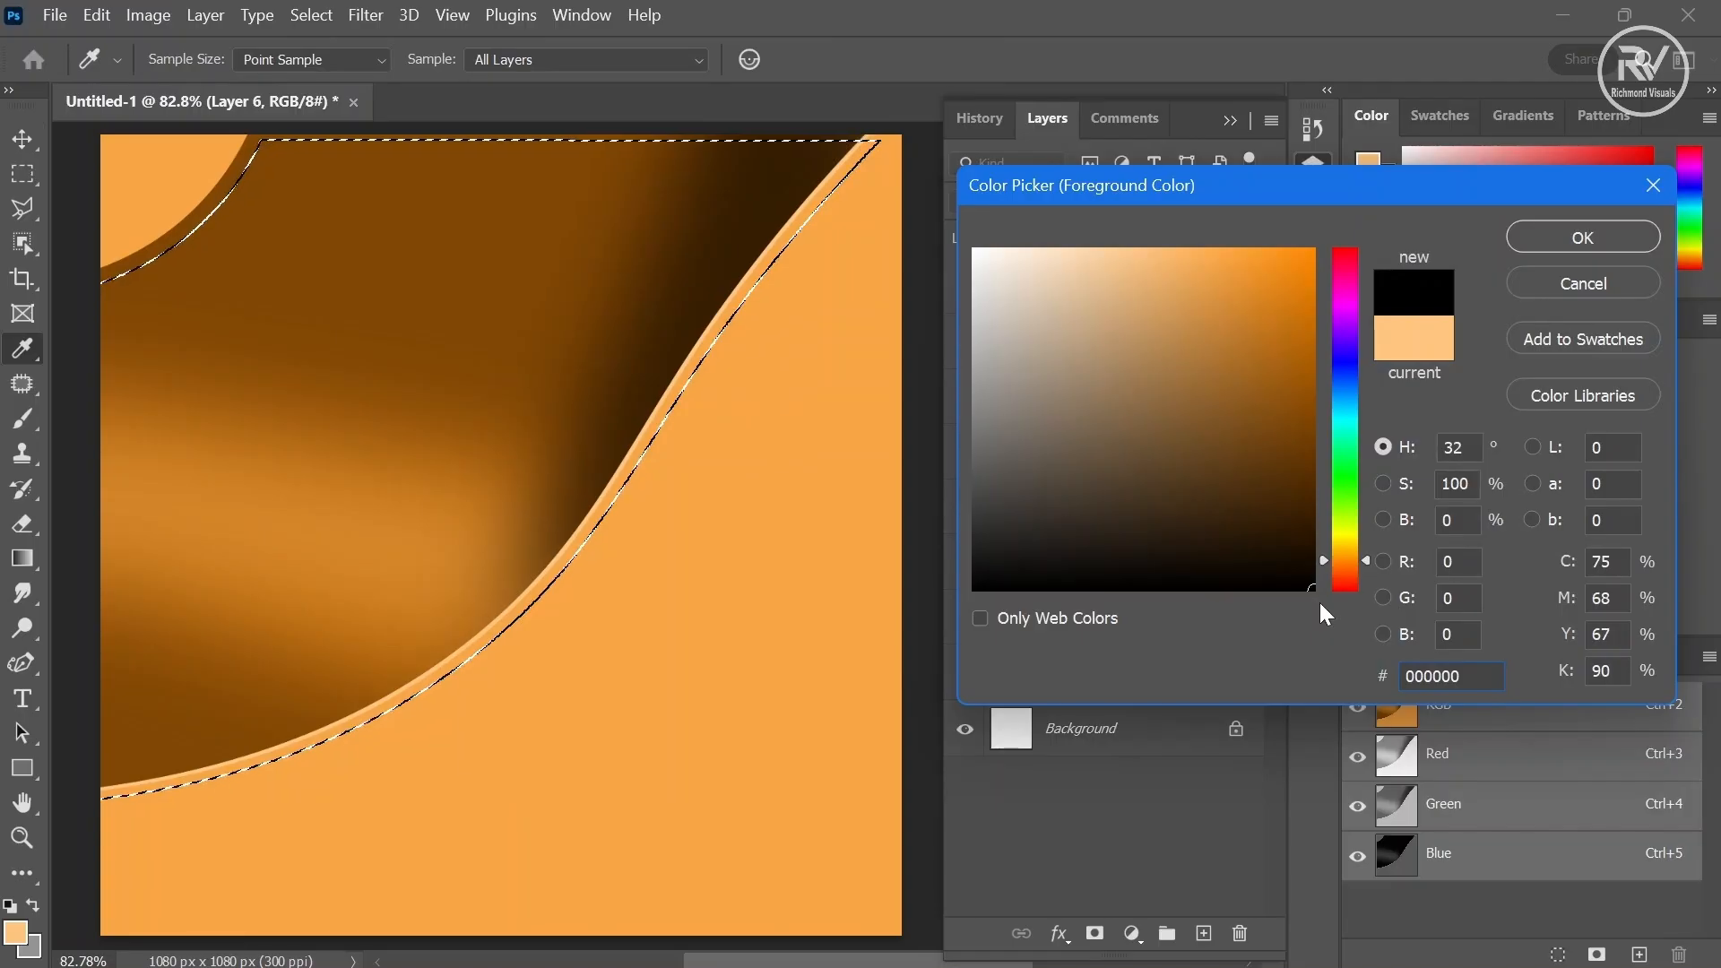
key("Escape")
key("Escape")
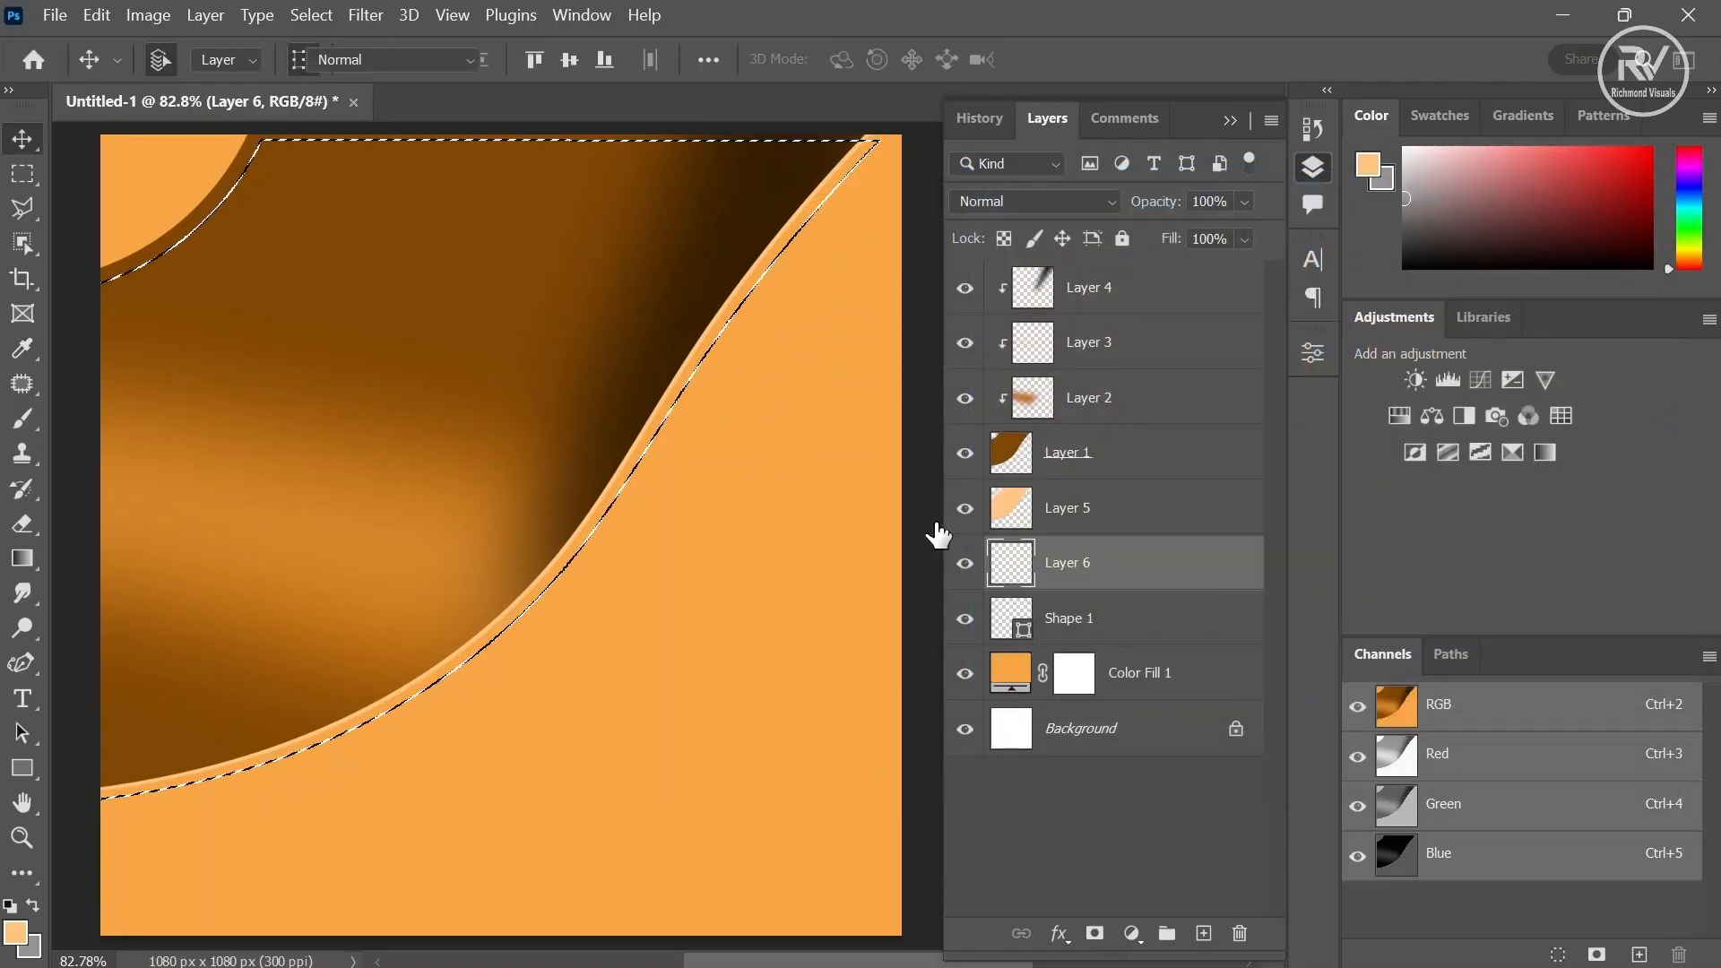
key("b")
mouse_move(864, 130)
left_mouse_down()
mouse_move(653, 354)
mouse_move(135, 761)
mouse_move(24, 765)
mouse_move(974, 94)
left_mouse_up()
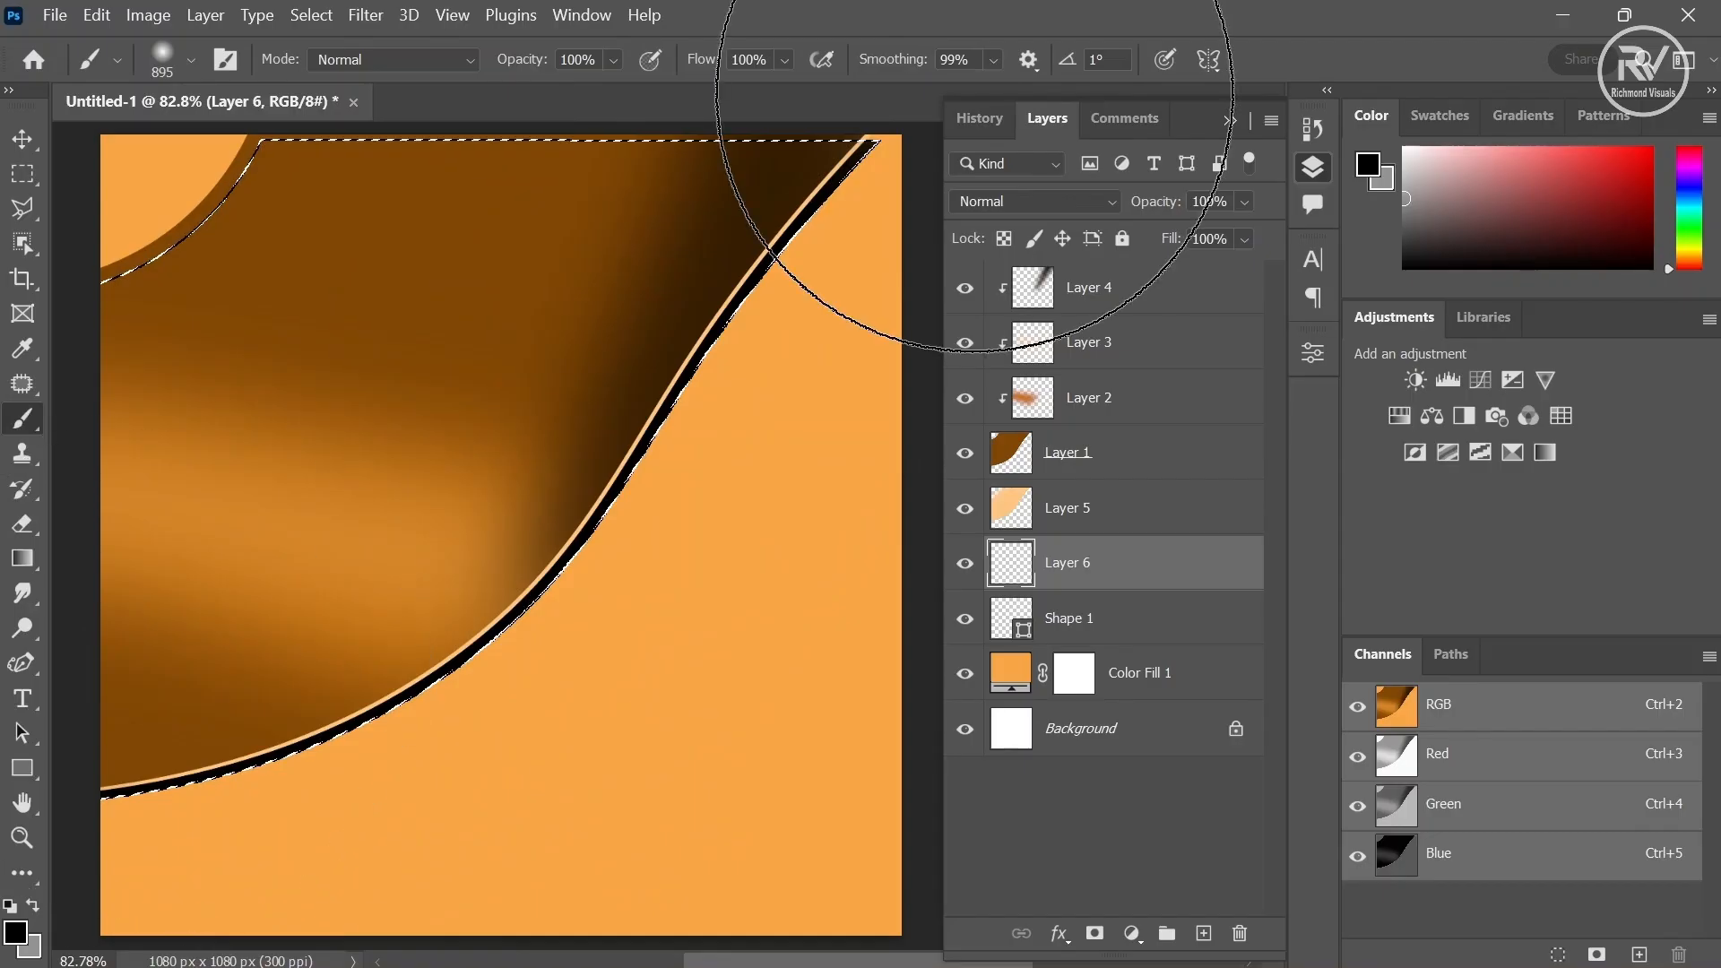
- Deselect and apply a Gaussian Blur with an 8.0 pixel radius to the black edge layer
left_click(311, 15)
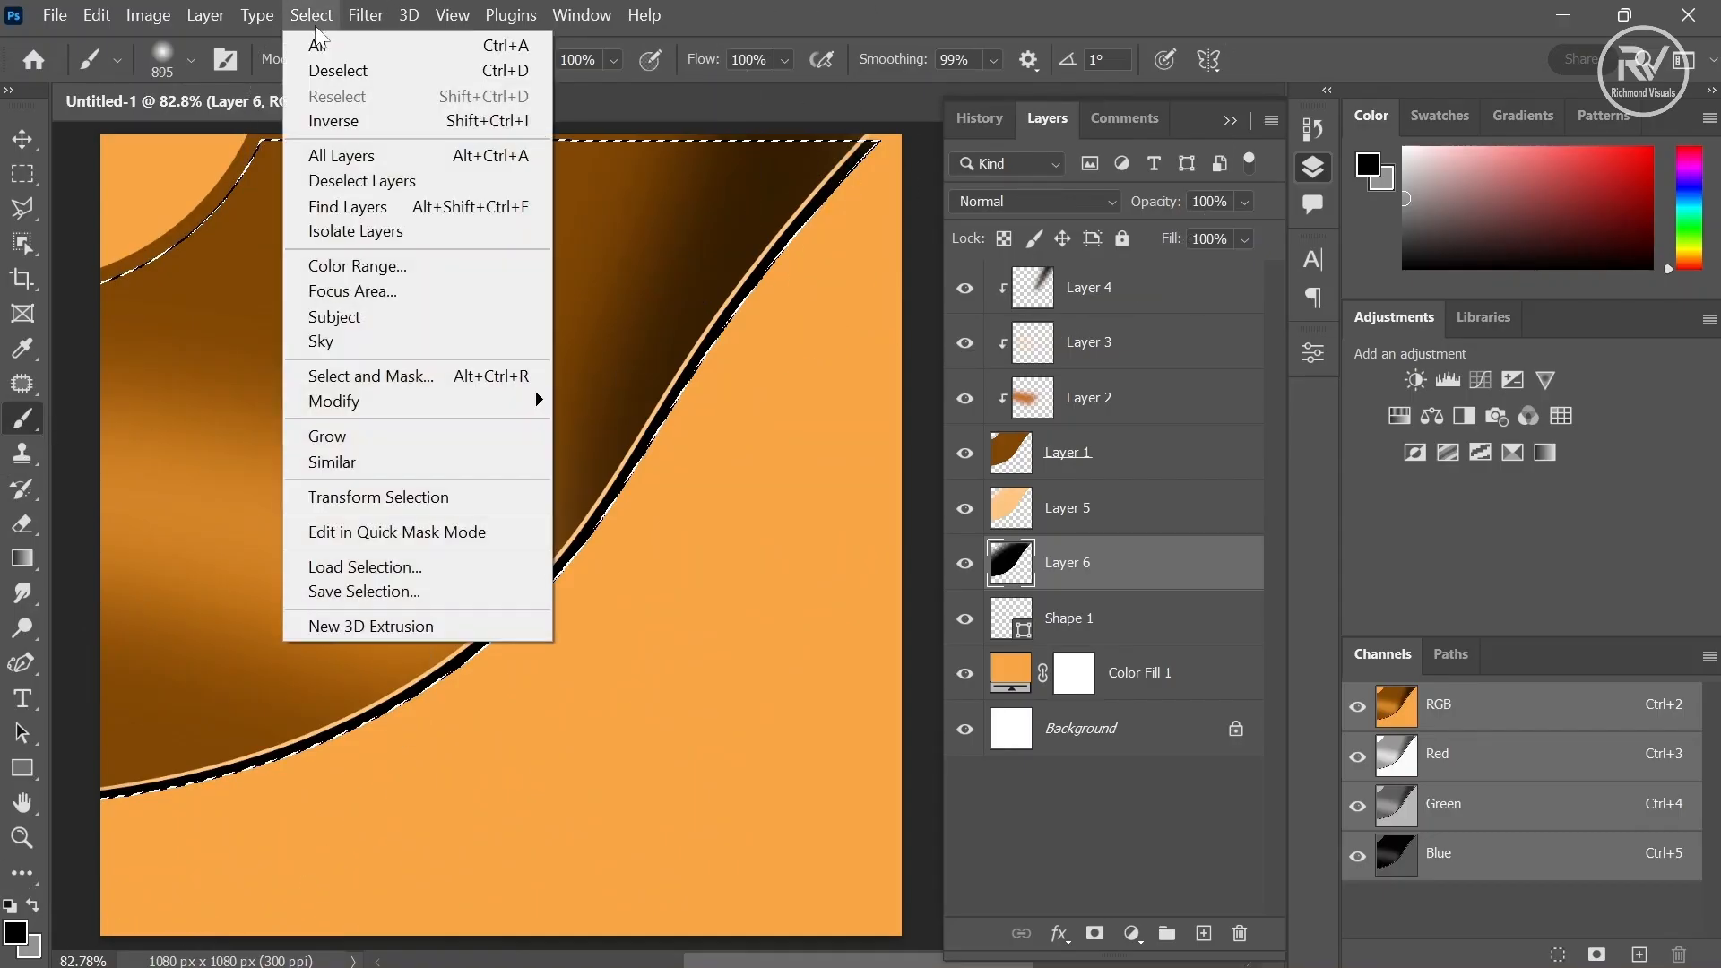
left_click(337, 72)
key("v")
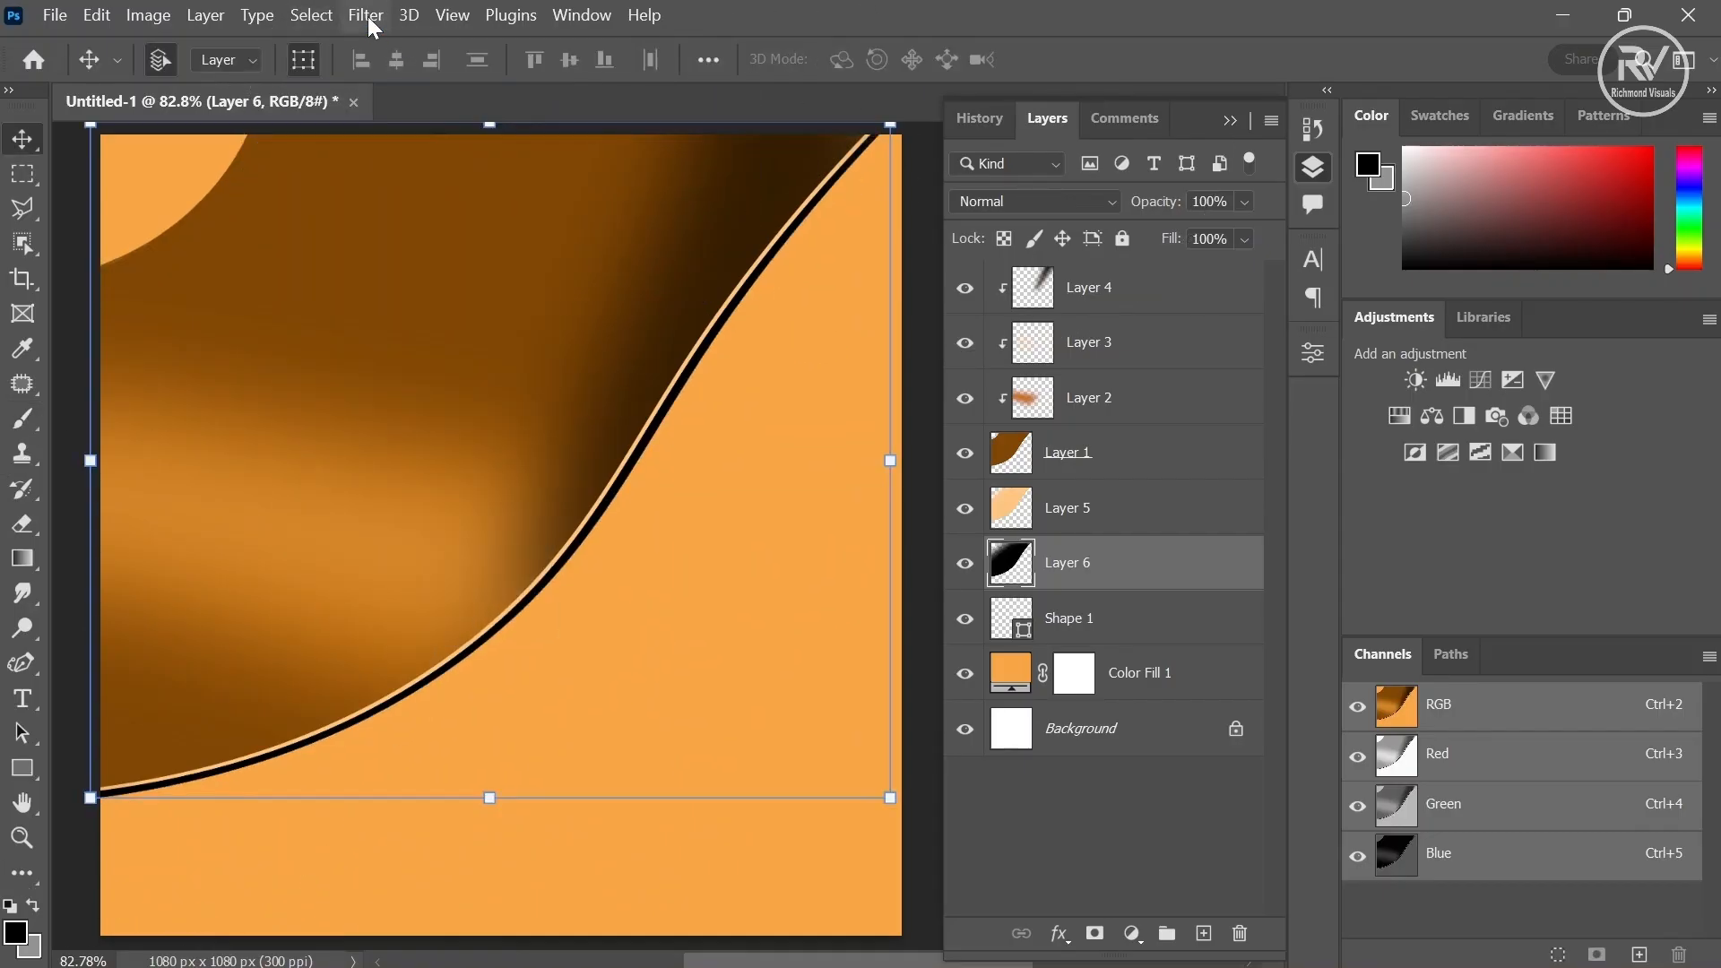
left_click(367, 16)
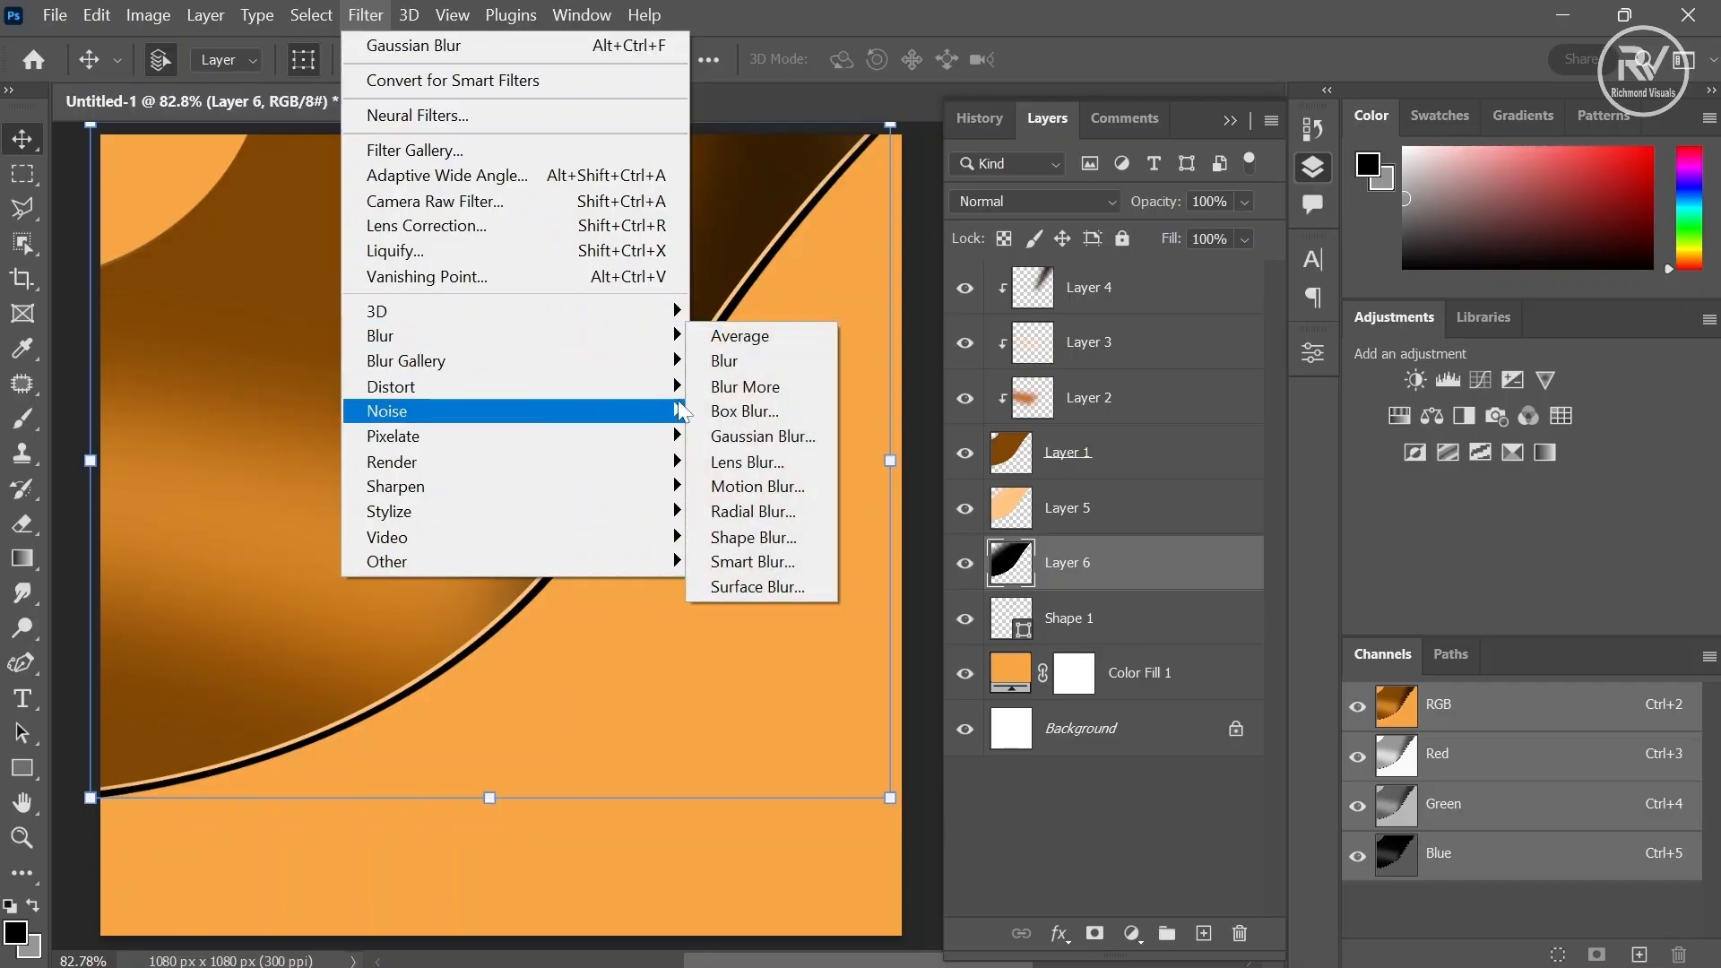
left_click(760, 435)
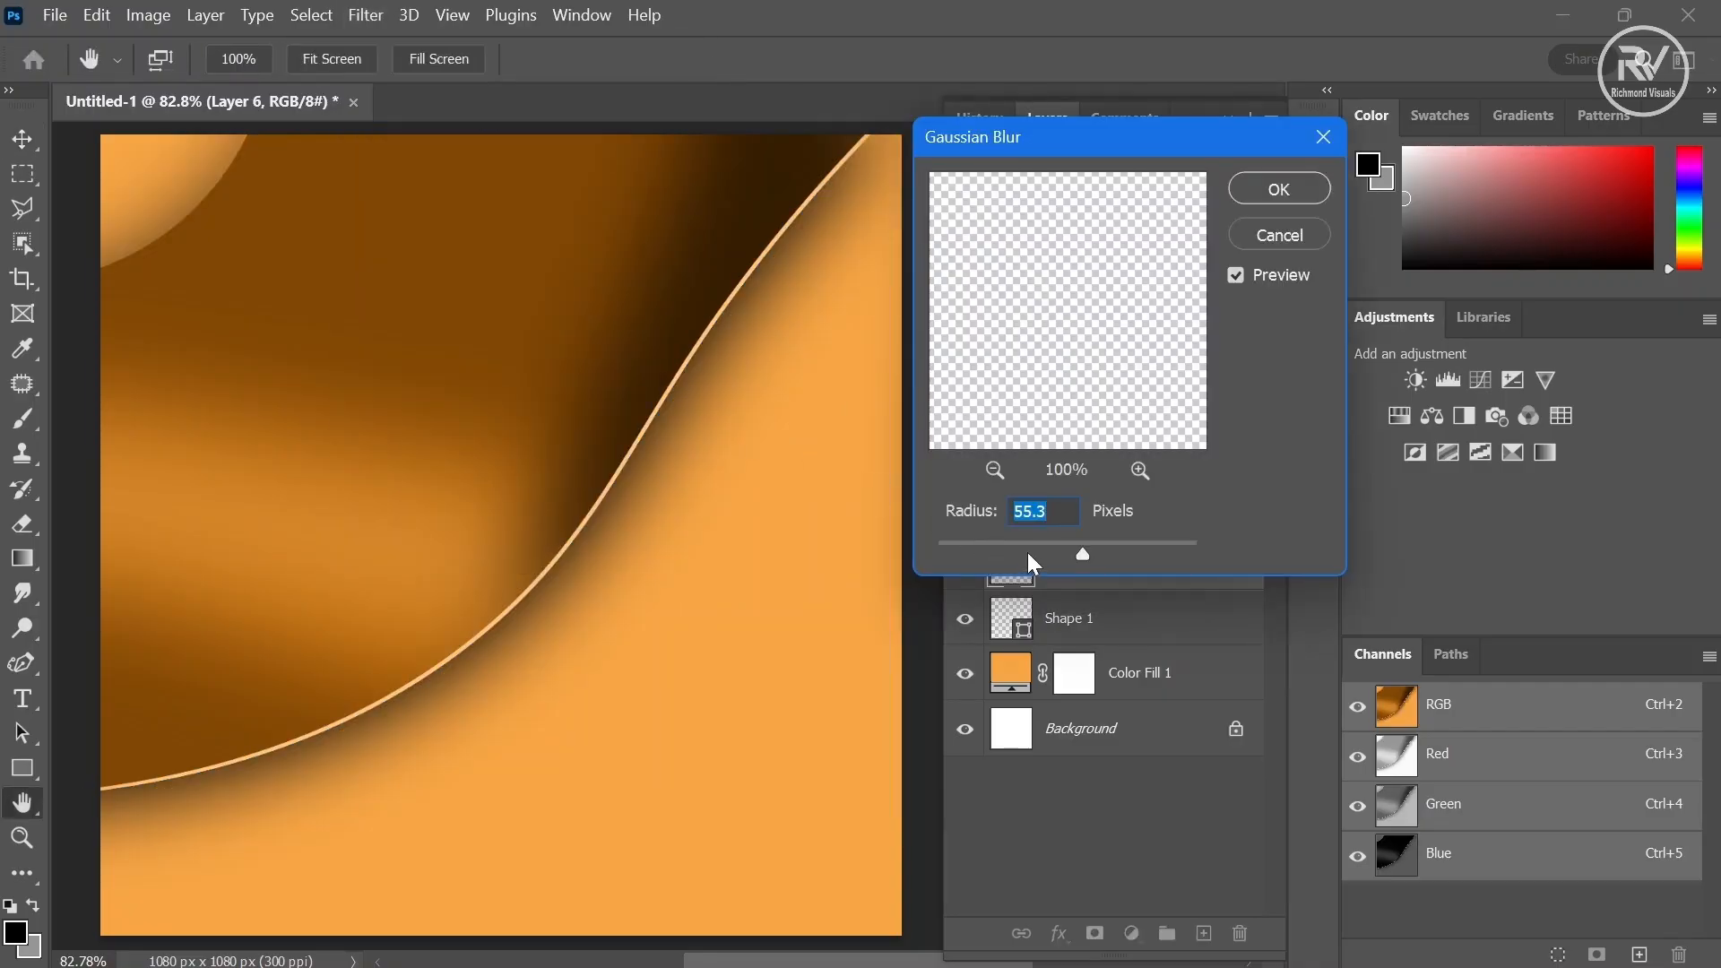
left_click(1027, 553)
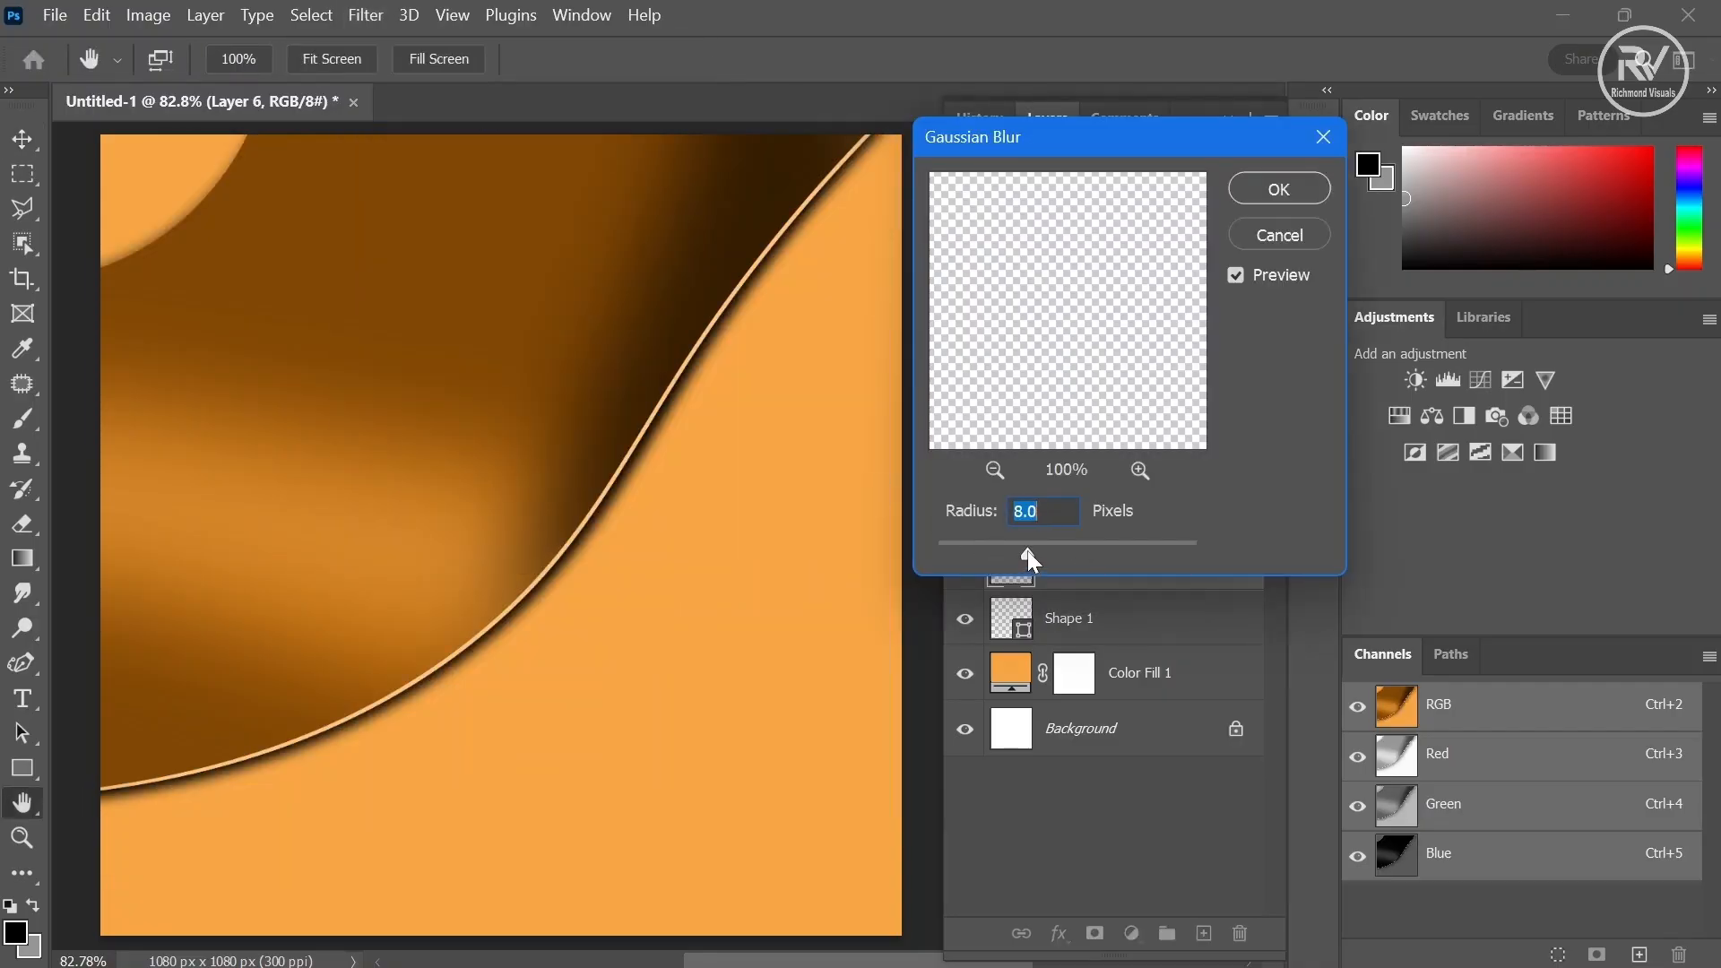
left_click(1291, 197)
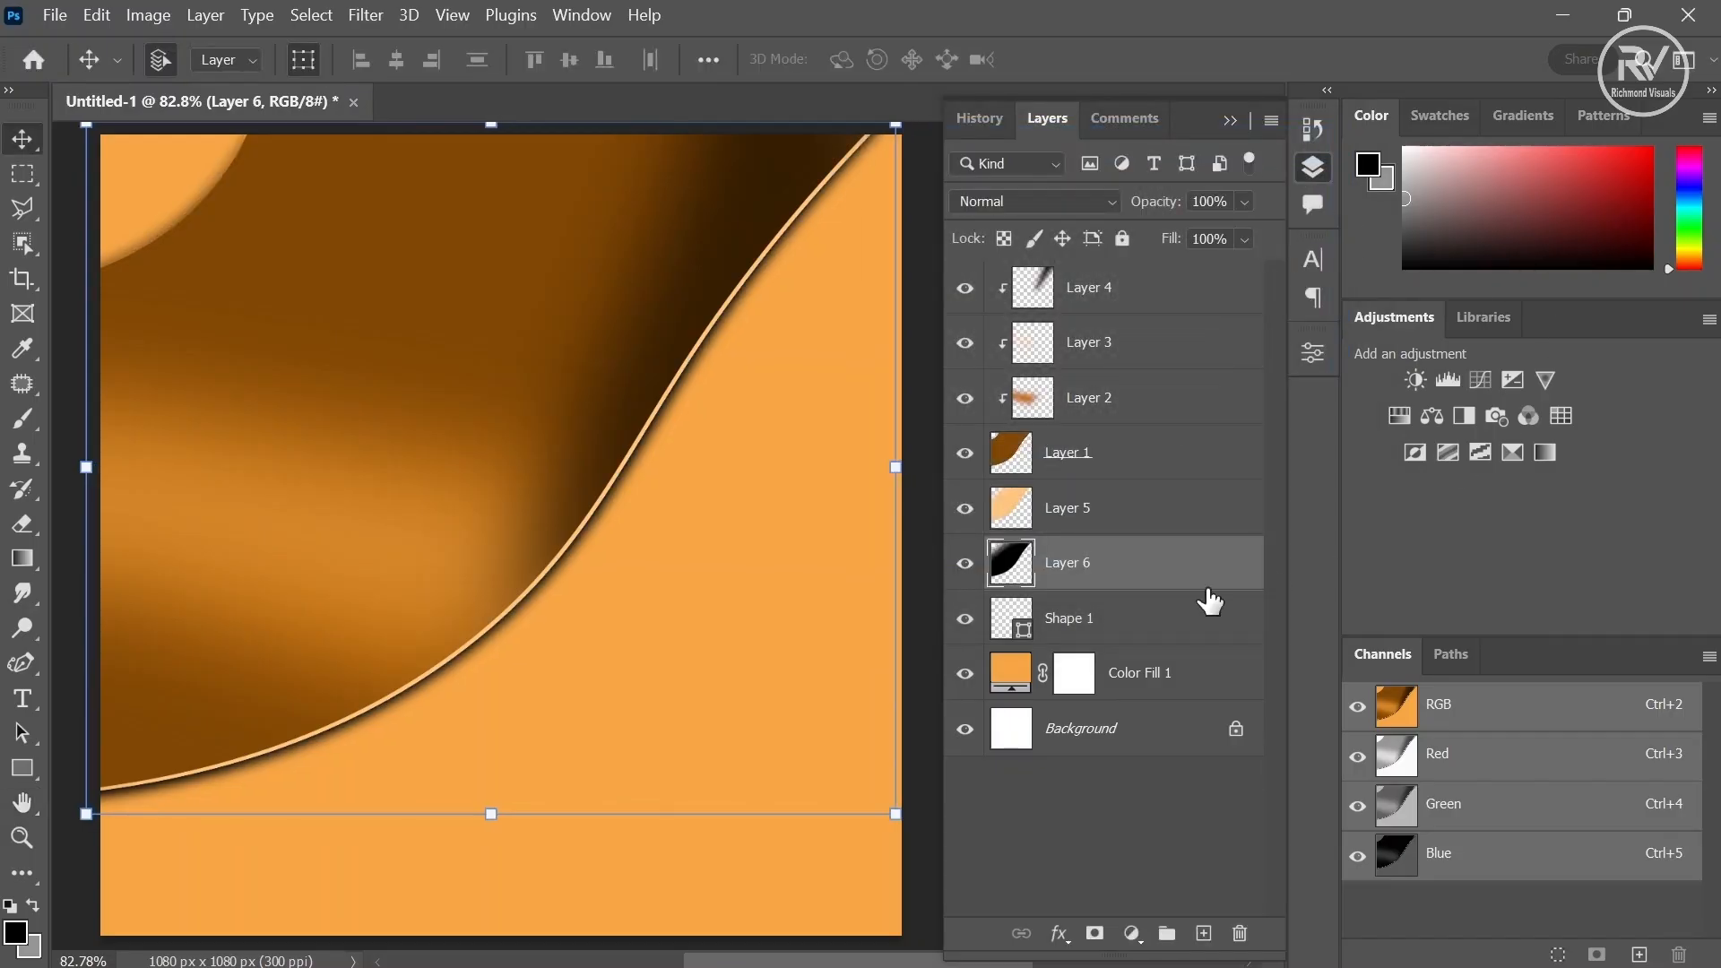
- Select the Shape 1 layer, nudge it right and down, and stretch it upward from its top edge to about 103.8%
left_click(1130, 631)
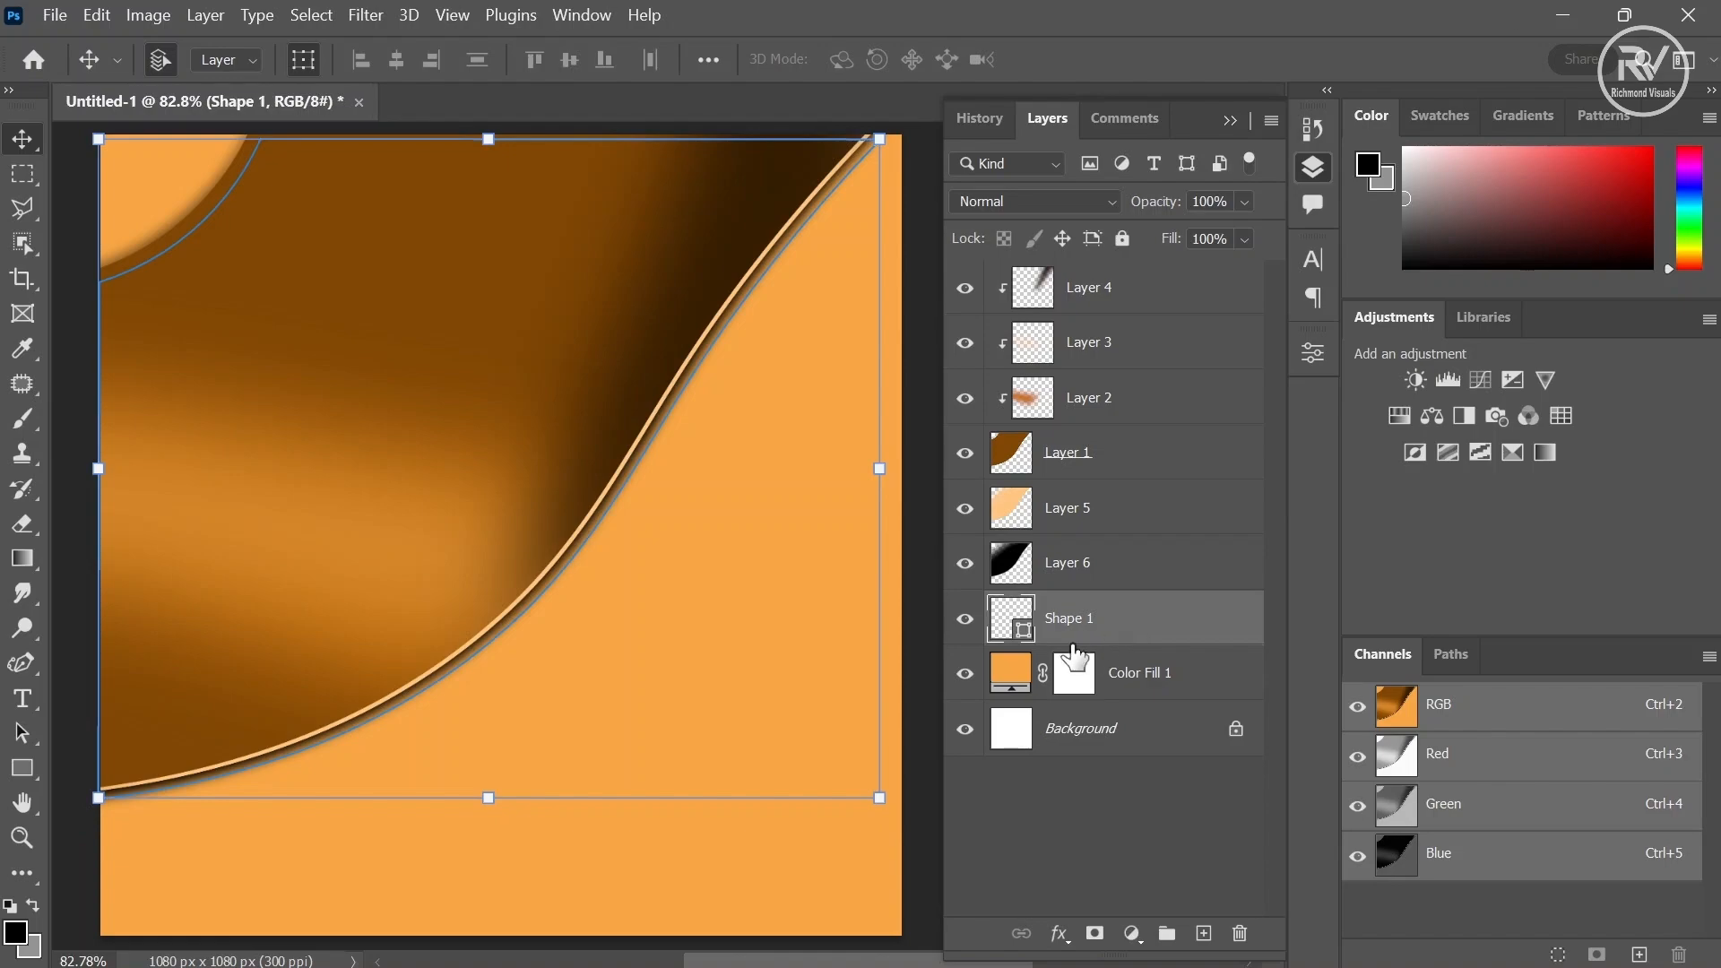
key("shift+Right")
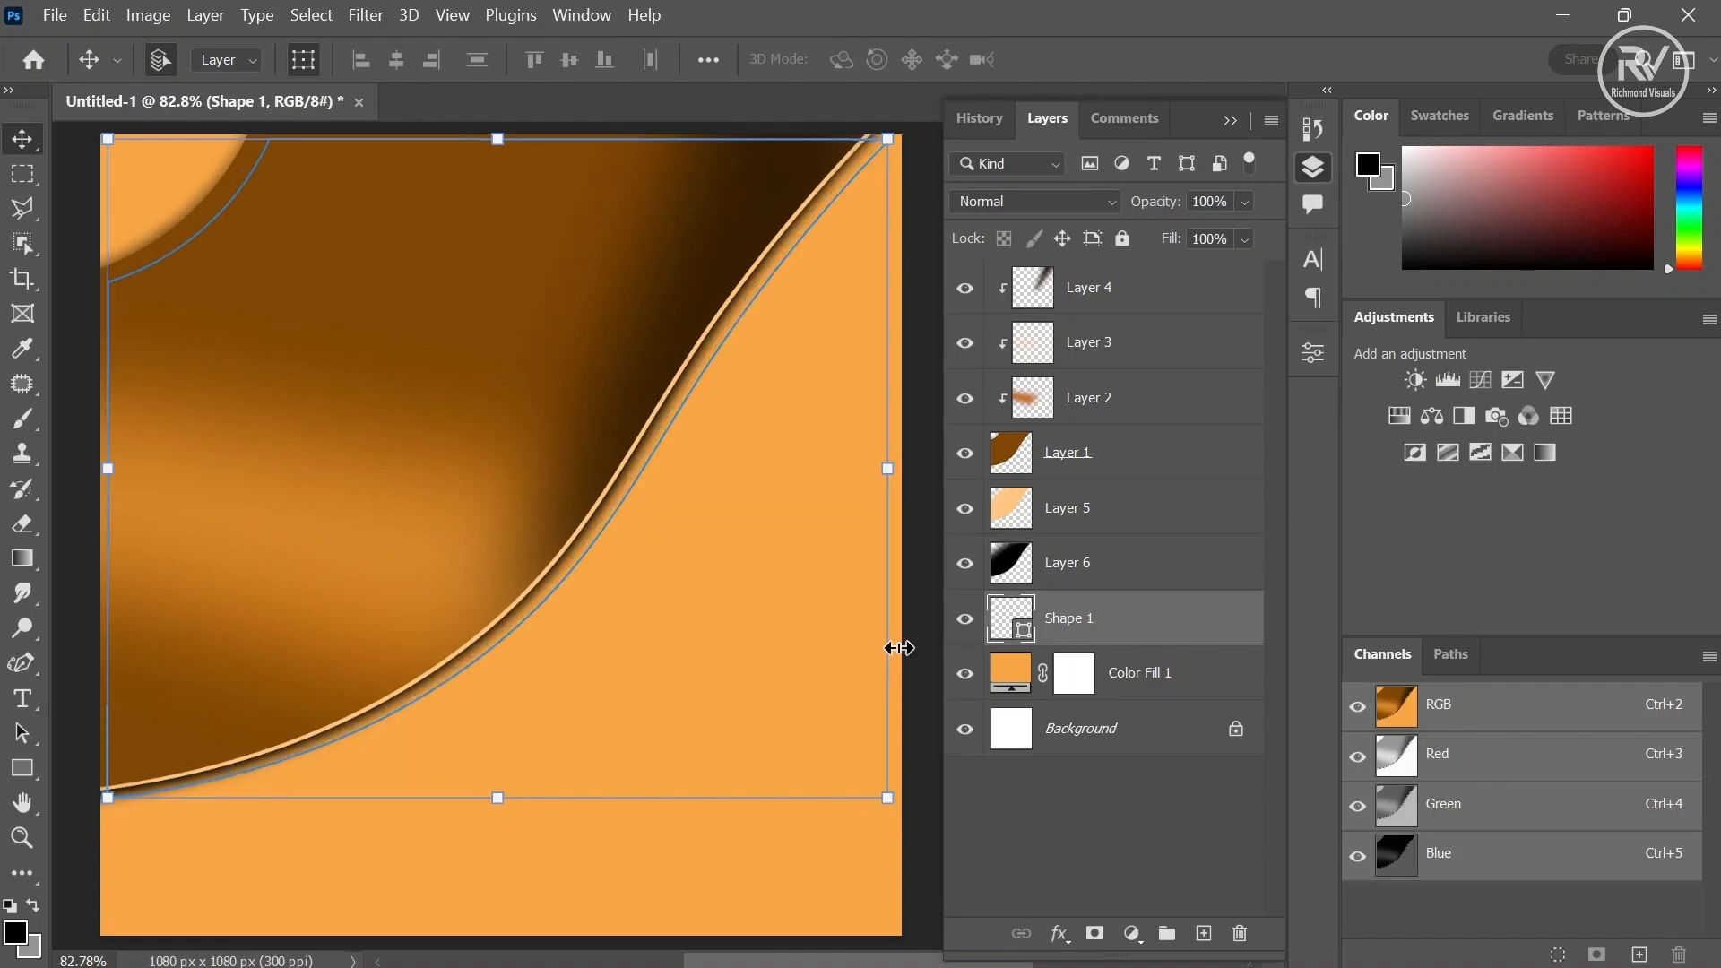
key("shift+Down")
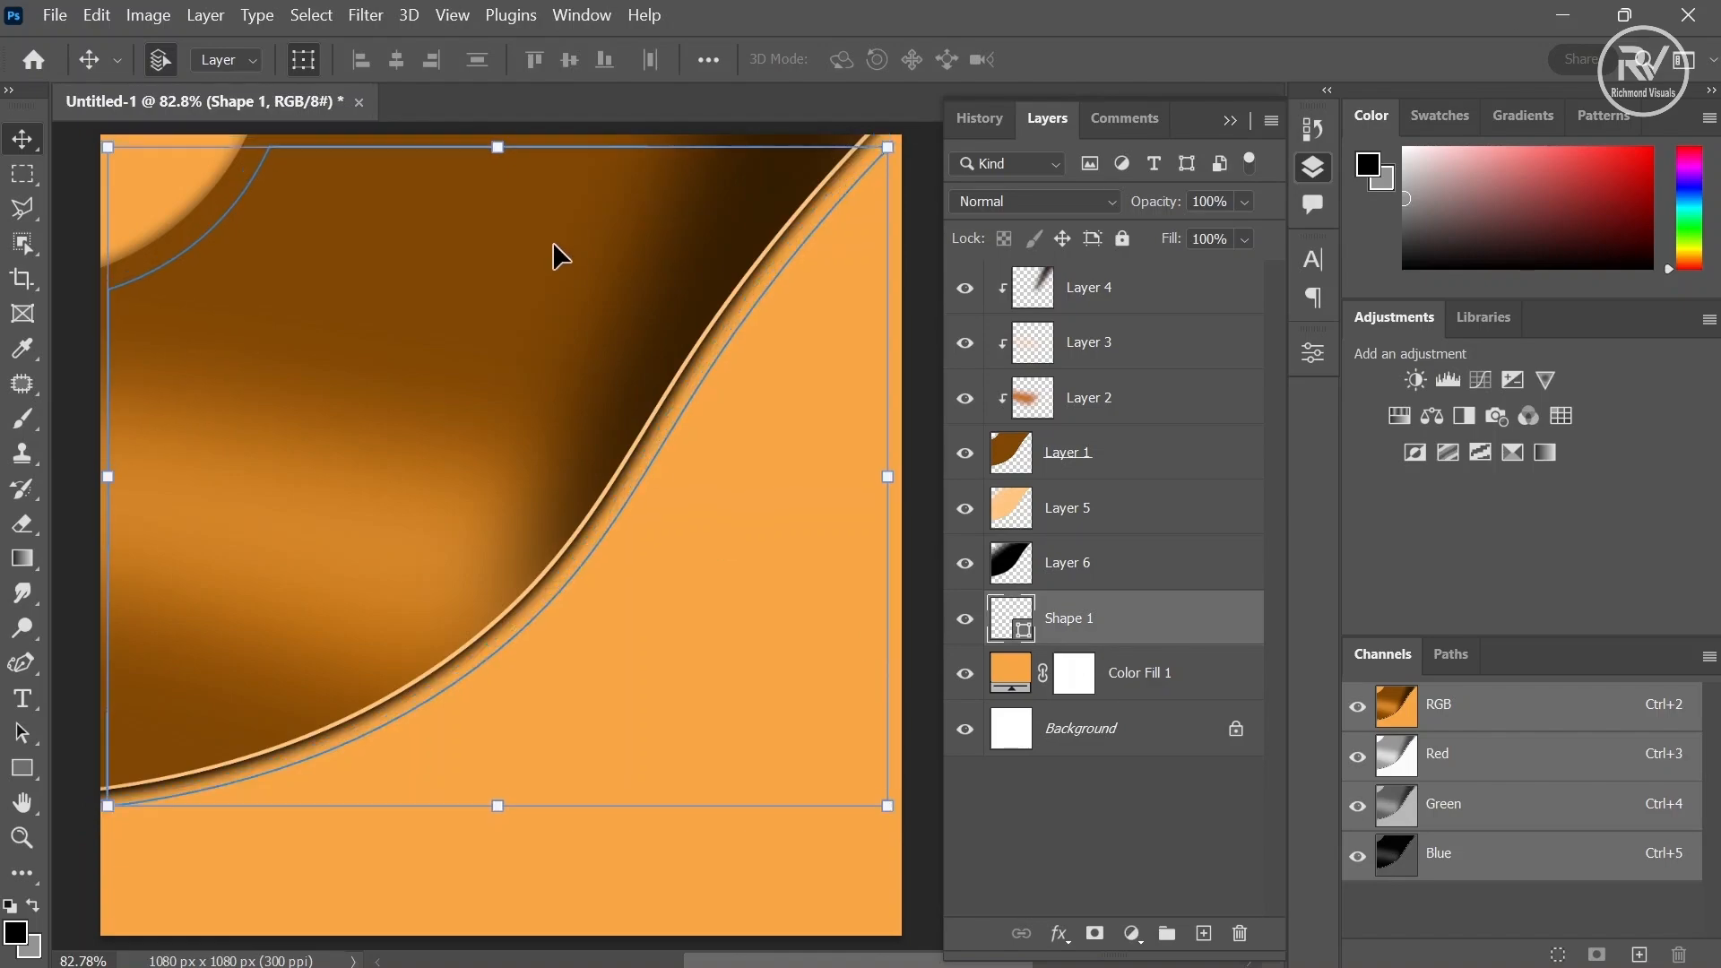
left_click_drag(500, 152, 498, 126)
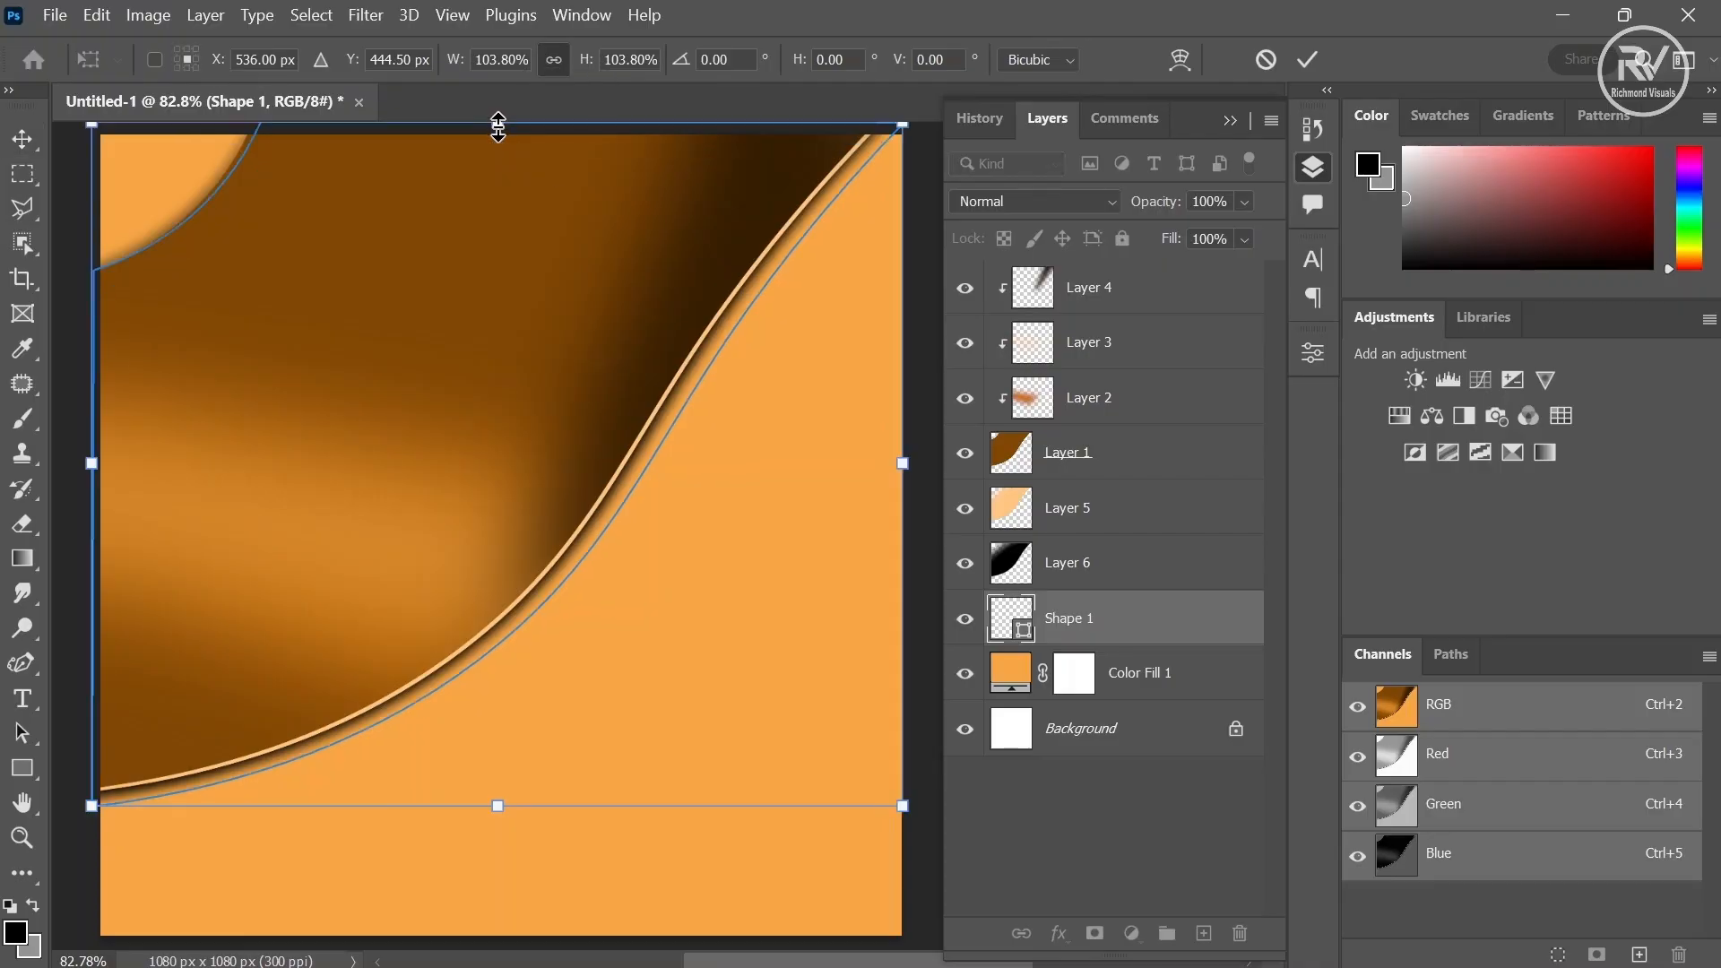
- Load the Shape 1 outline as a selection and add a new layer above it
left_click(1022, 632, "ctrl")
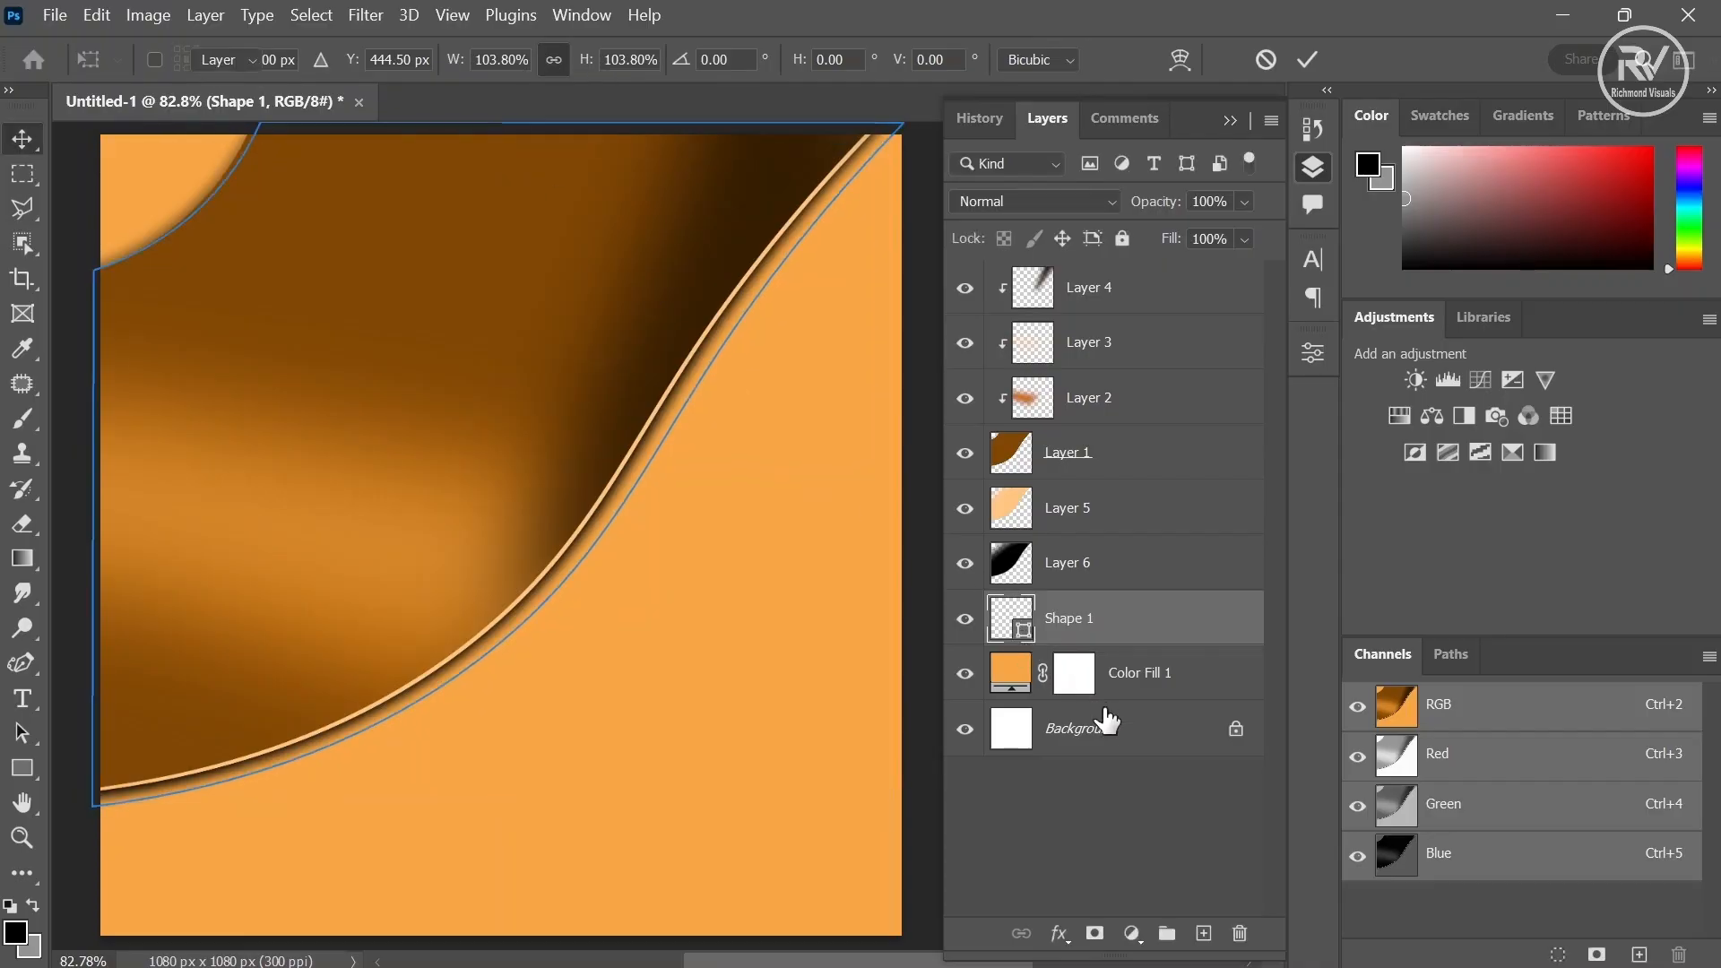
left_click(1204, 934)
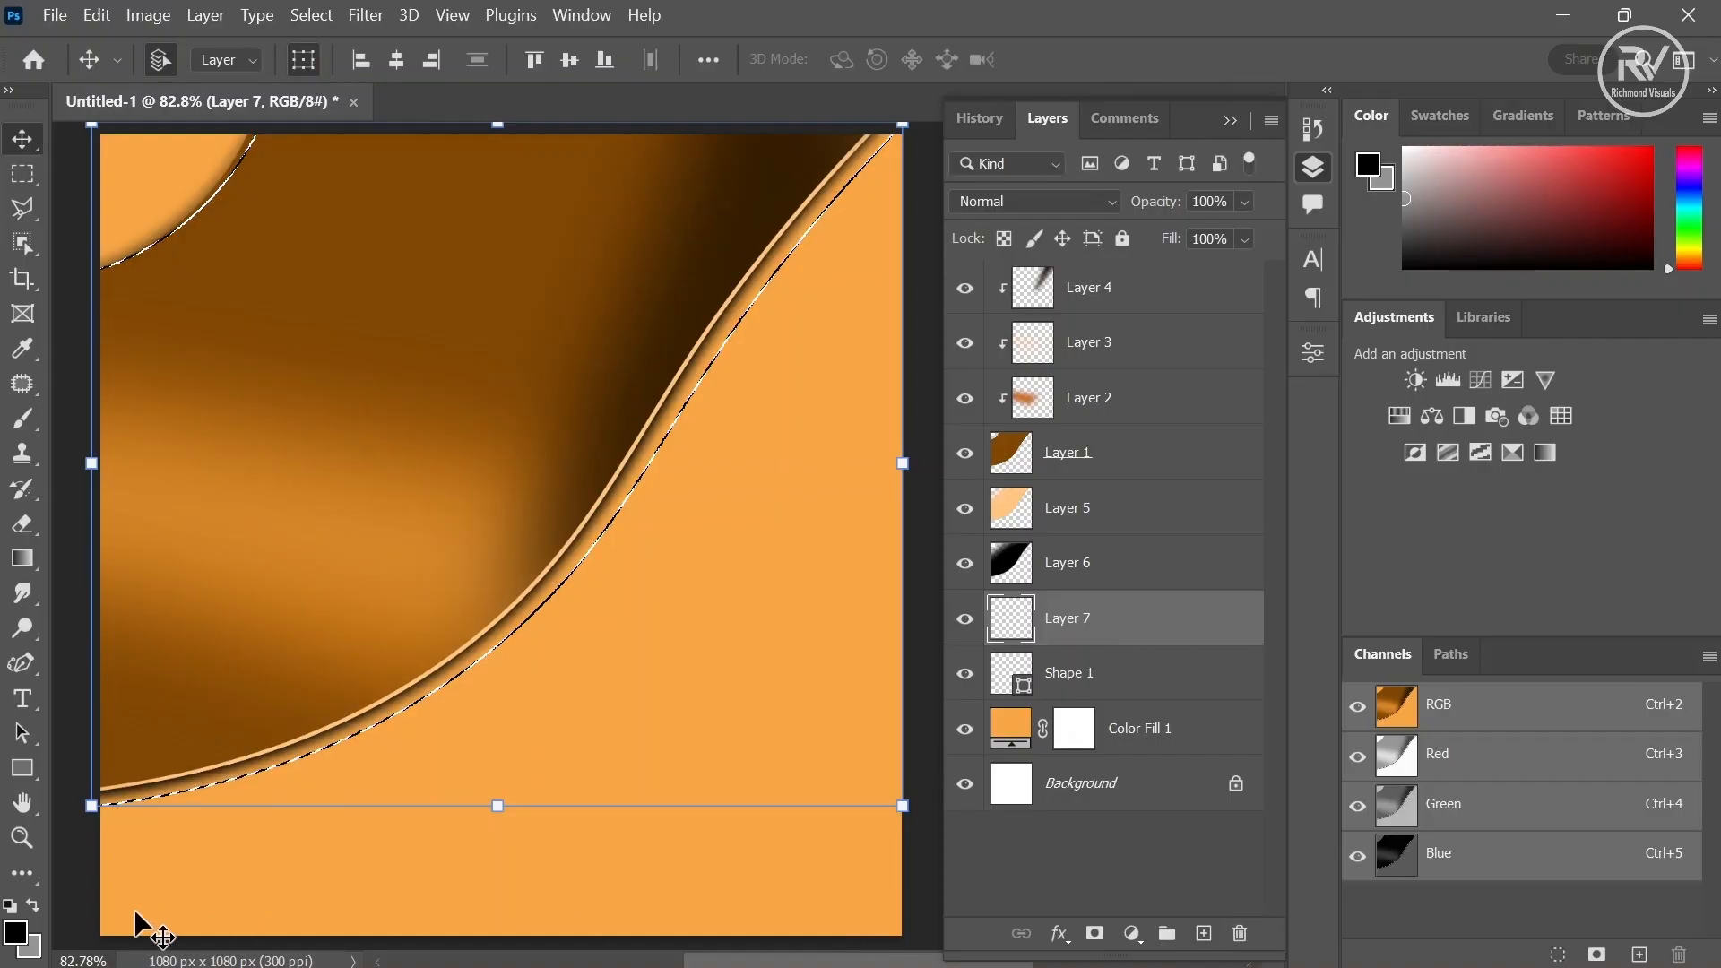
- Keep the foreground colour at 000000 and brush black along the curve's edge on the new layer
left_click(15, 932)
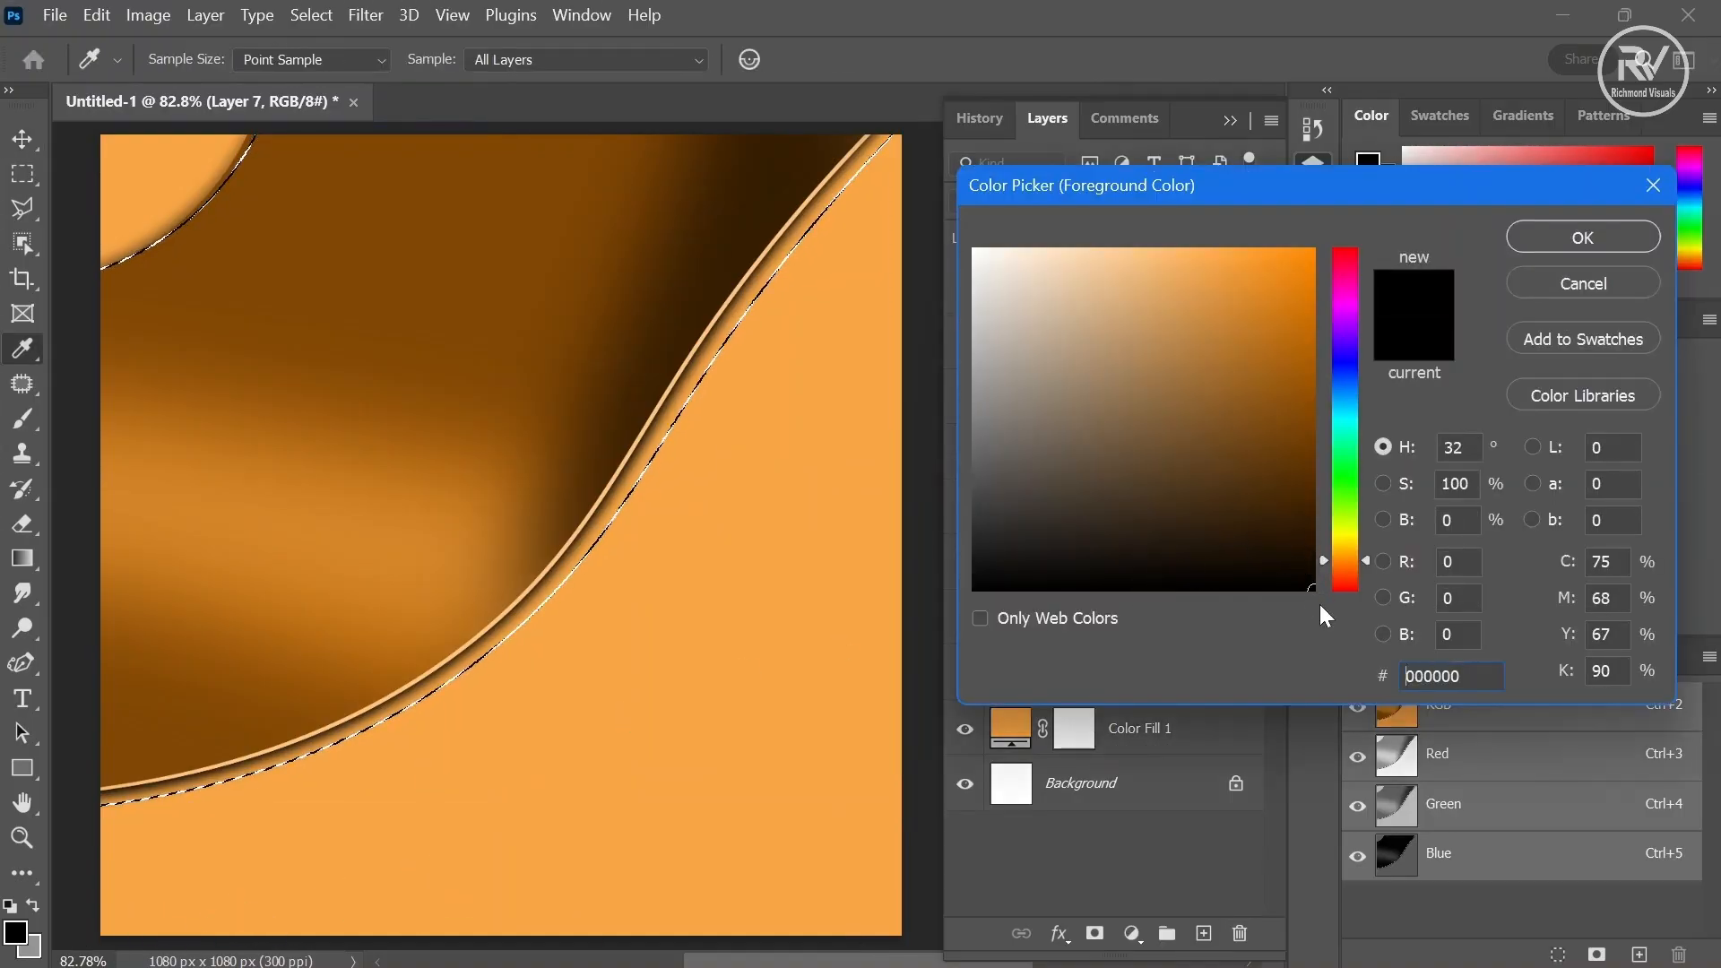
left_click(1582, 240)
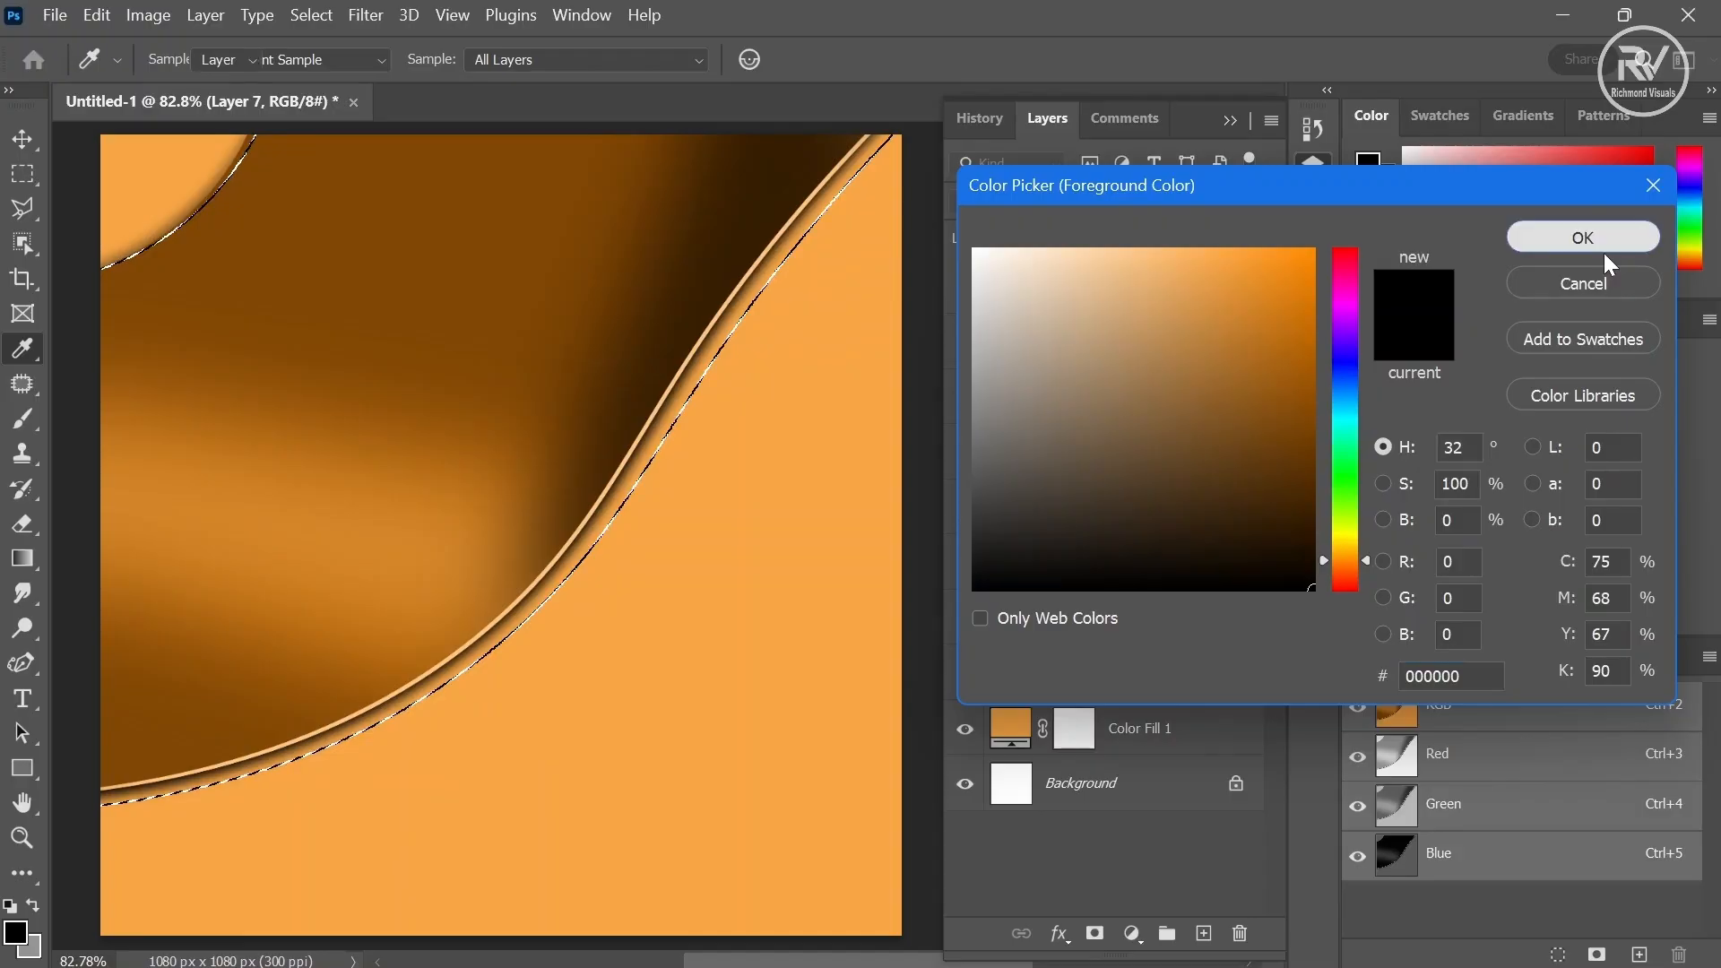
left_click(19, 418)
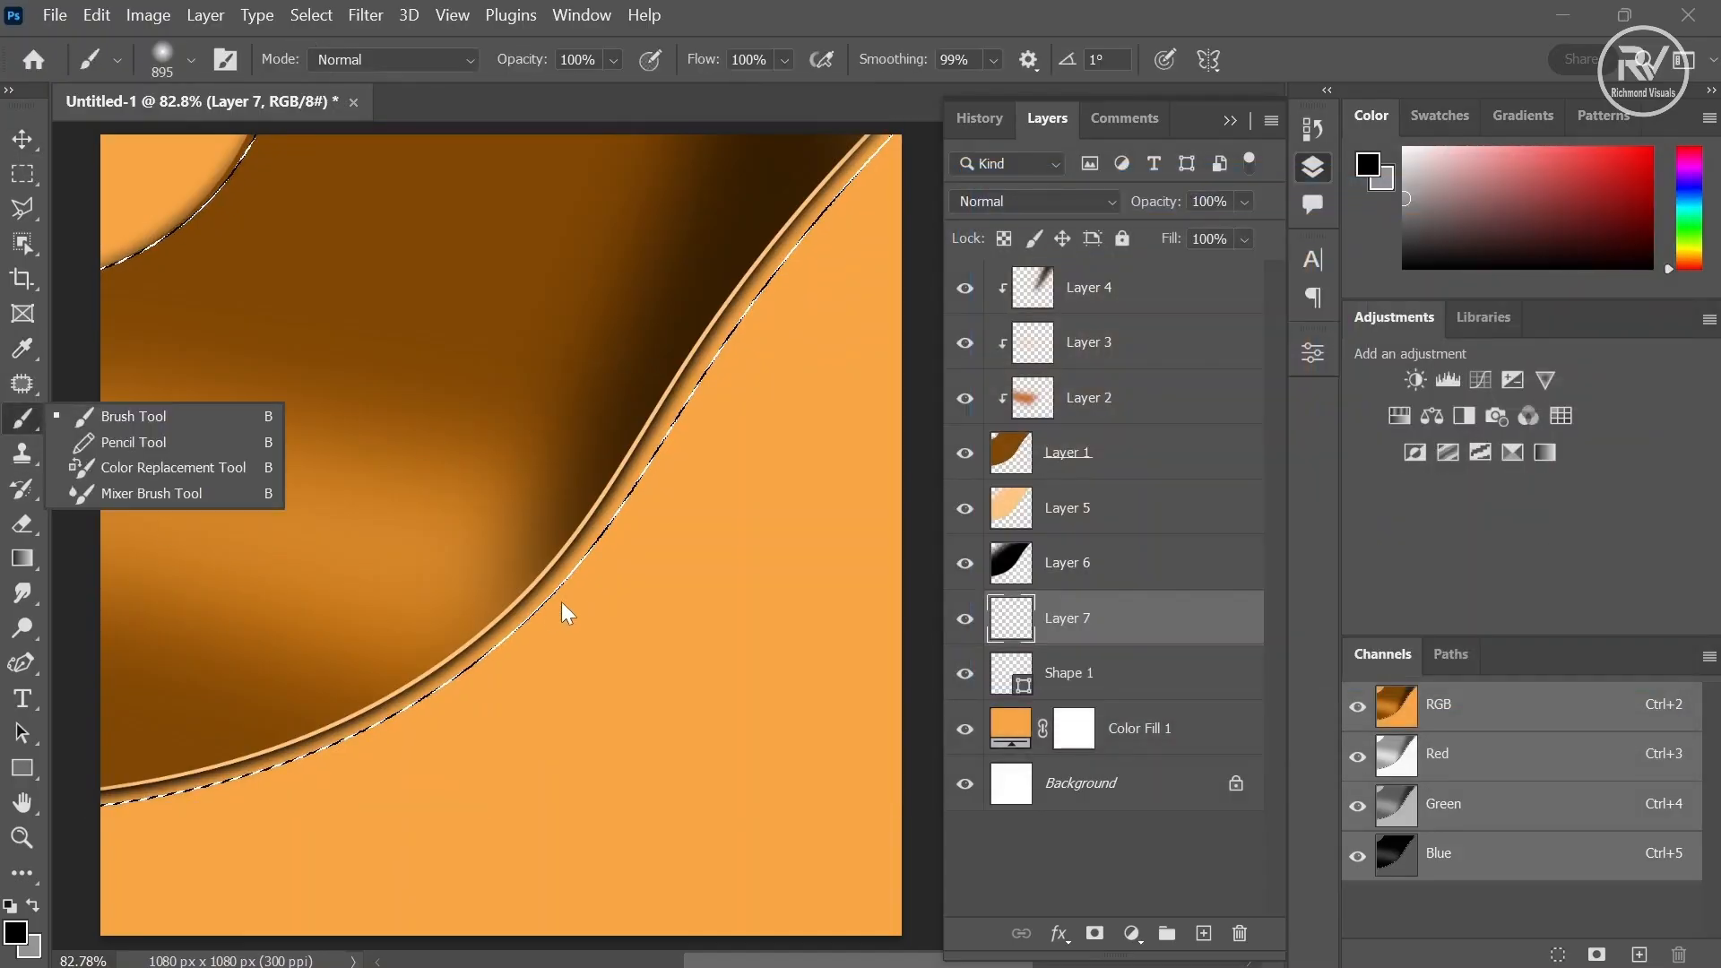
left_click(673, 557)
left_click_drag(9, 735, 957, 9)
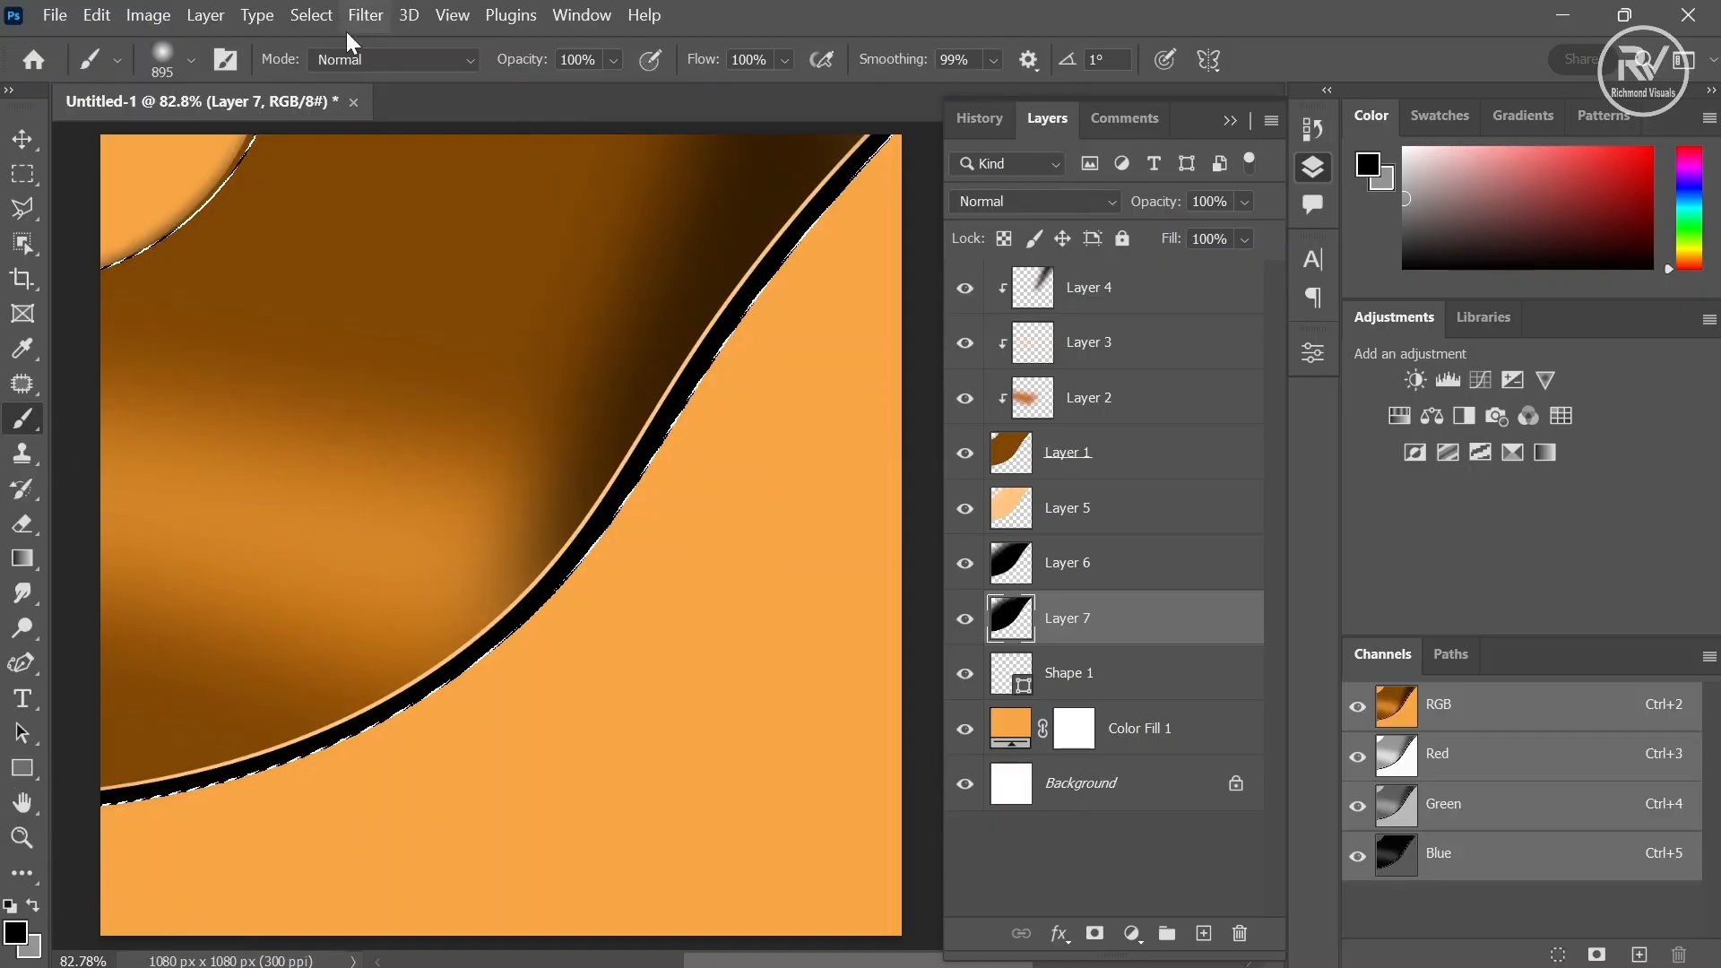
- Deselect, then blur the new black edge layer with Gaussian Blur at an 8.0 pixel radius
left_click(320, 27)
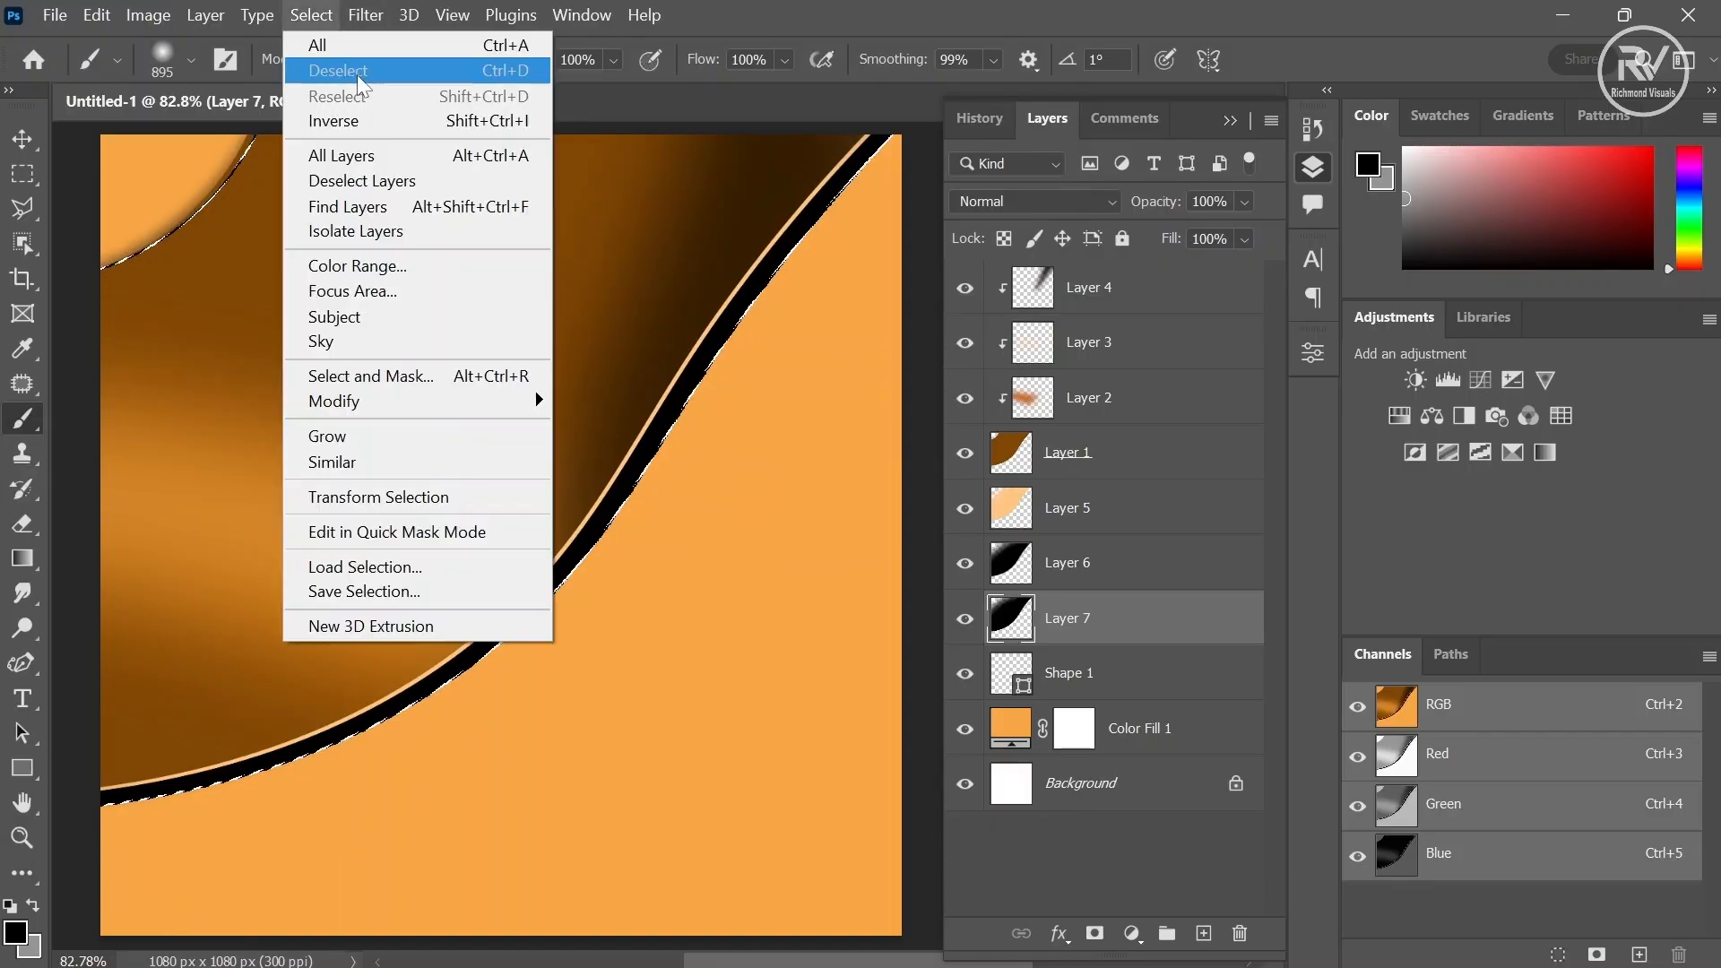
left_click(354, 75)
left_click(369, 16)
mouse_move(538, 337)
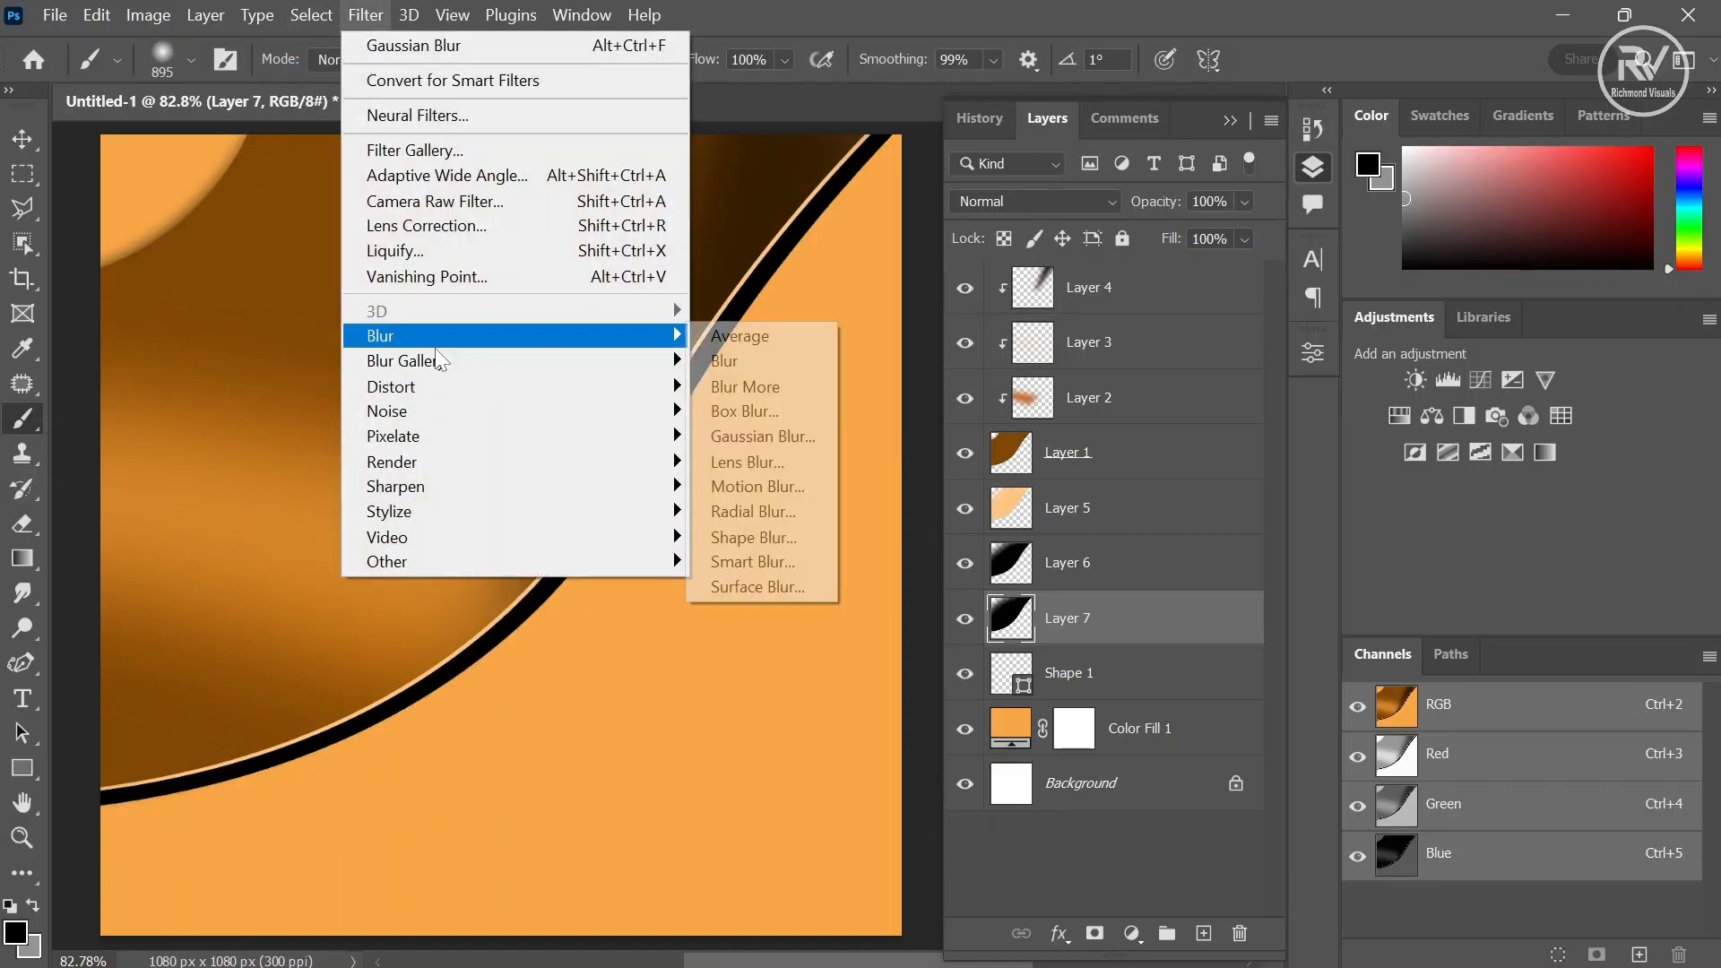
left_click(751, 435)
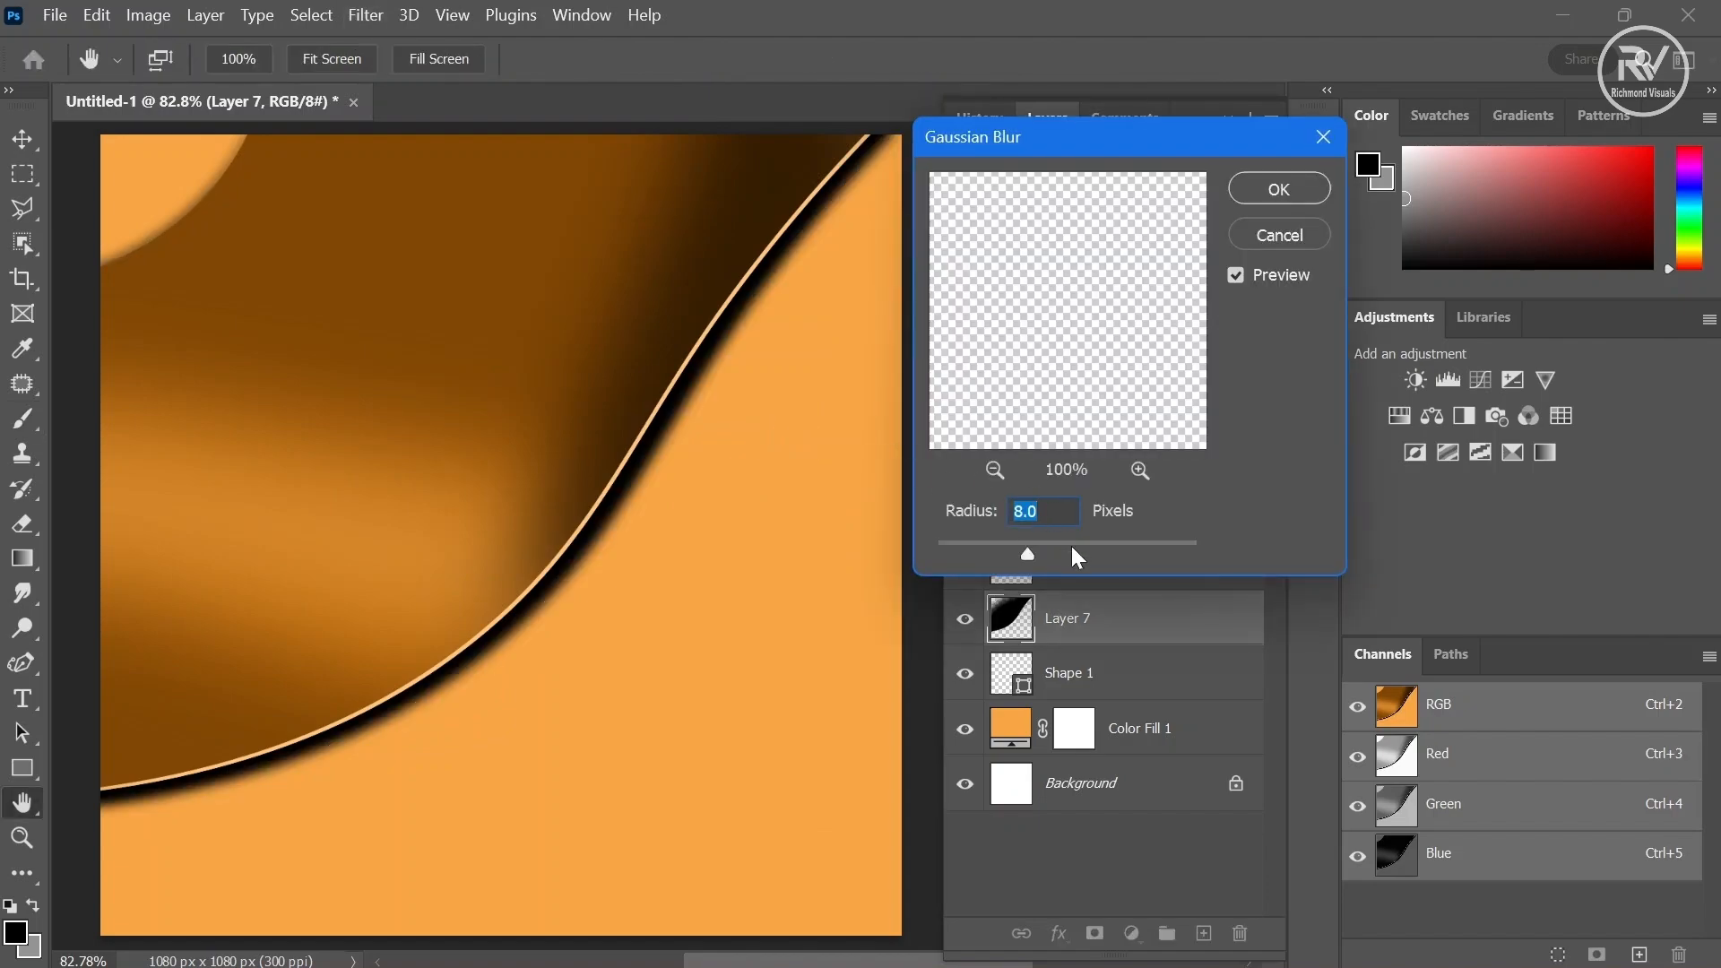
left_click_drag(1072, 546, 1037, 554)
left_click(1279, 190)
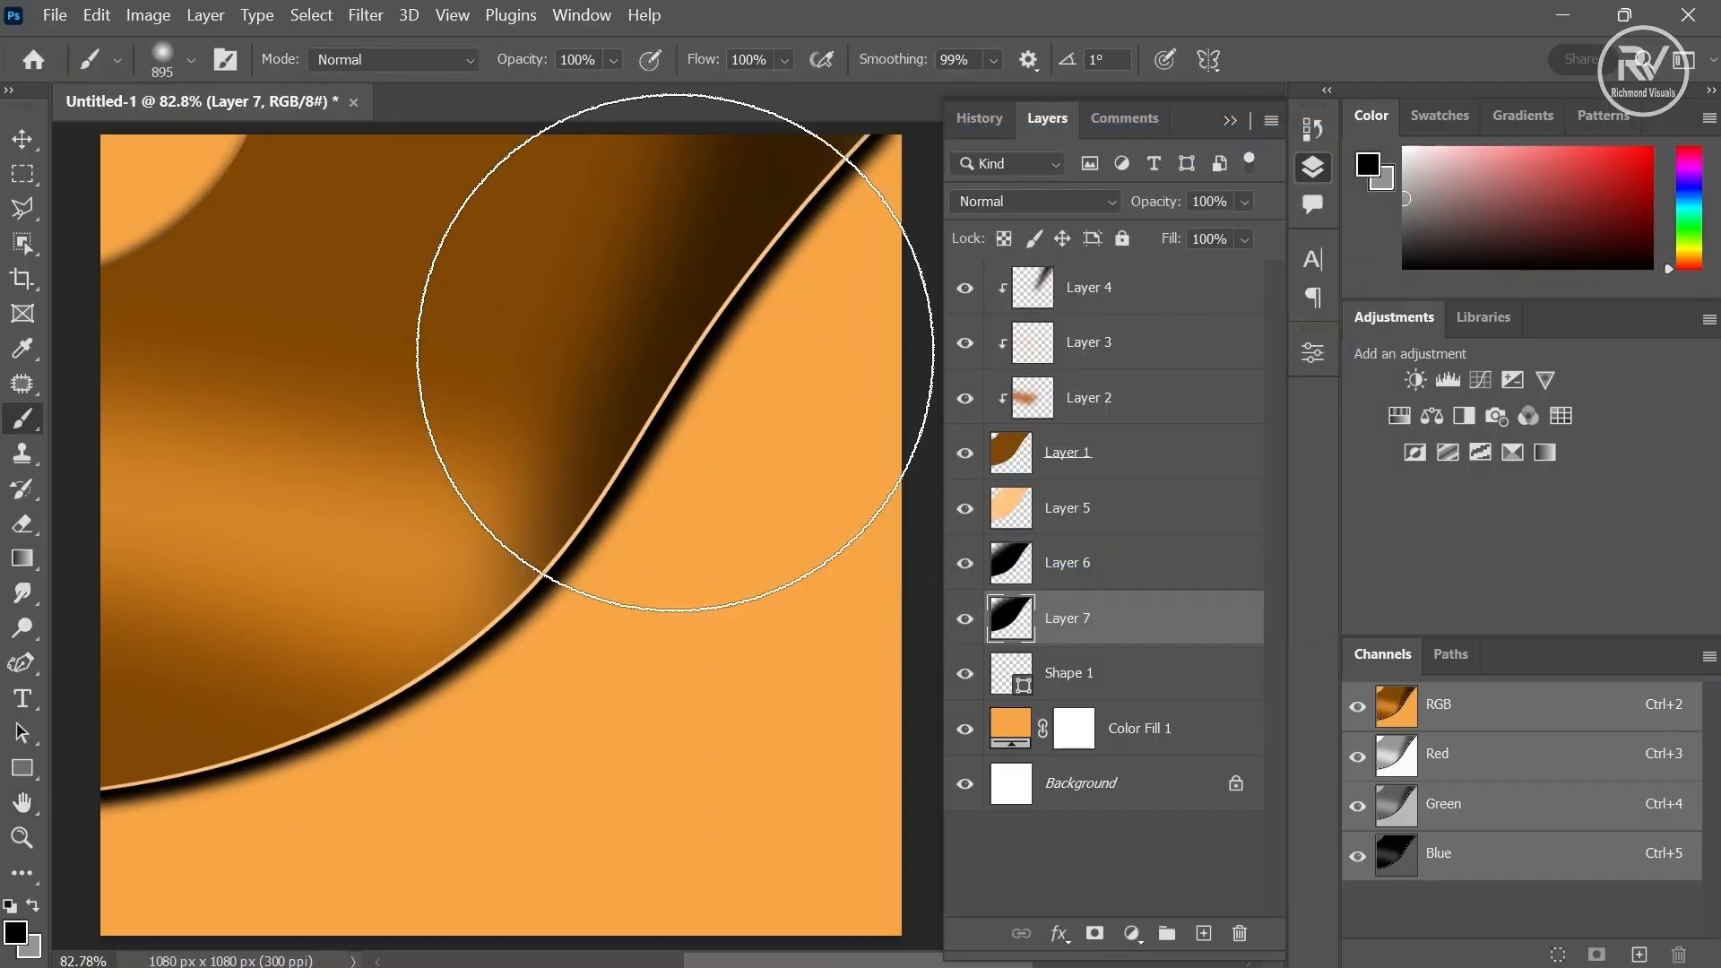
- Stretch the blurred shadow layer downward from its lower-left corner to about 104% height and commit
left_click(14, 136)
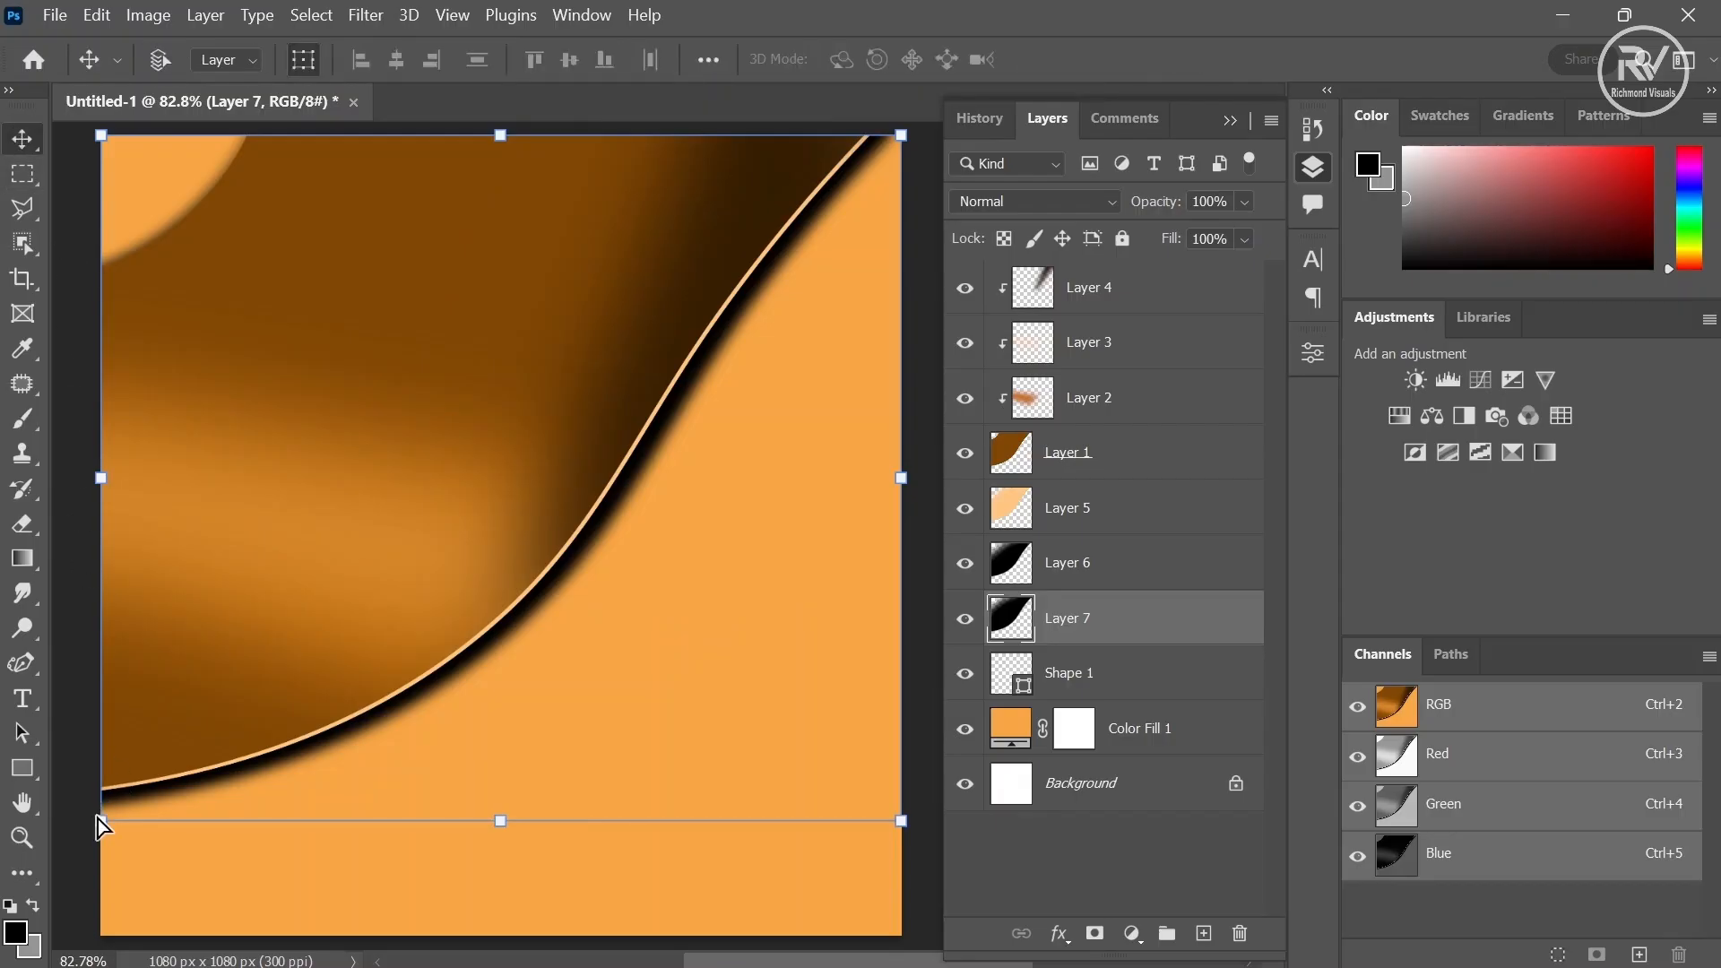
left_click_drag(99, 819, 96, 845)
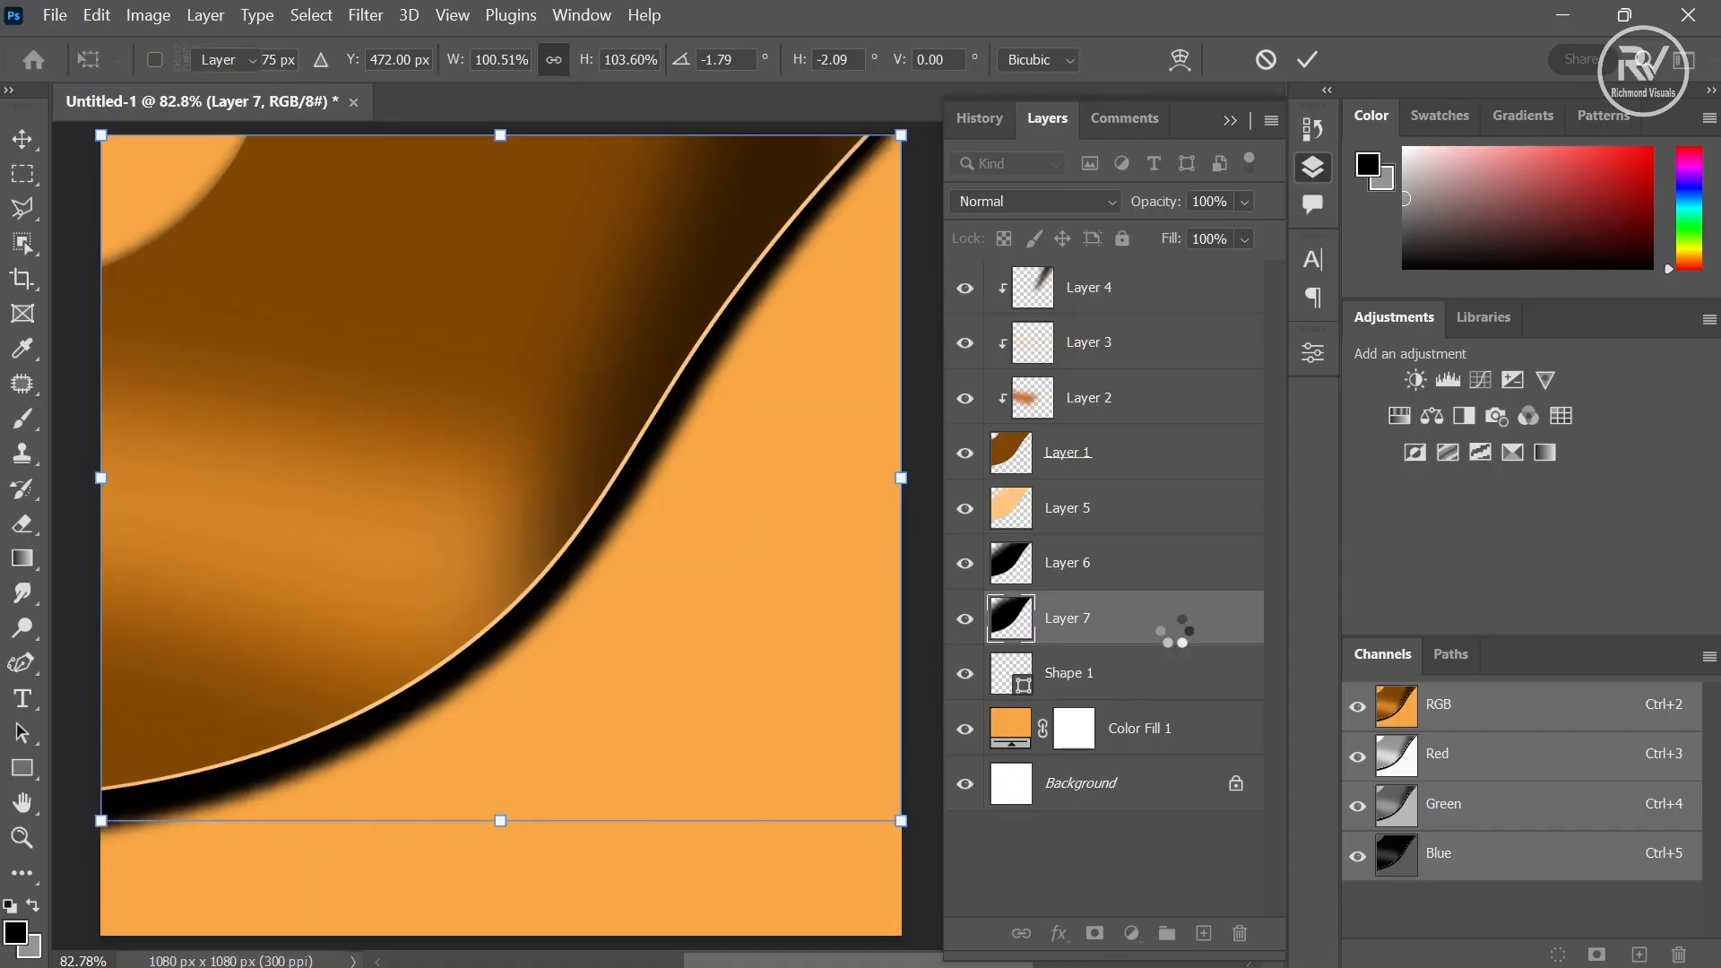
key("Return")
- Lower the shadow layer's opacity to 62%
left_click(1245, 202)
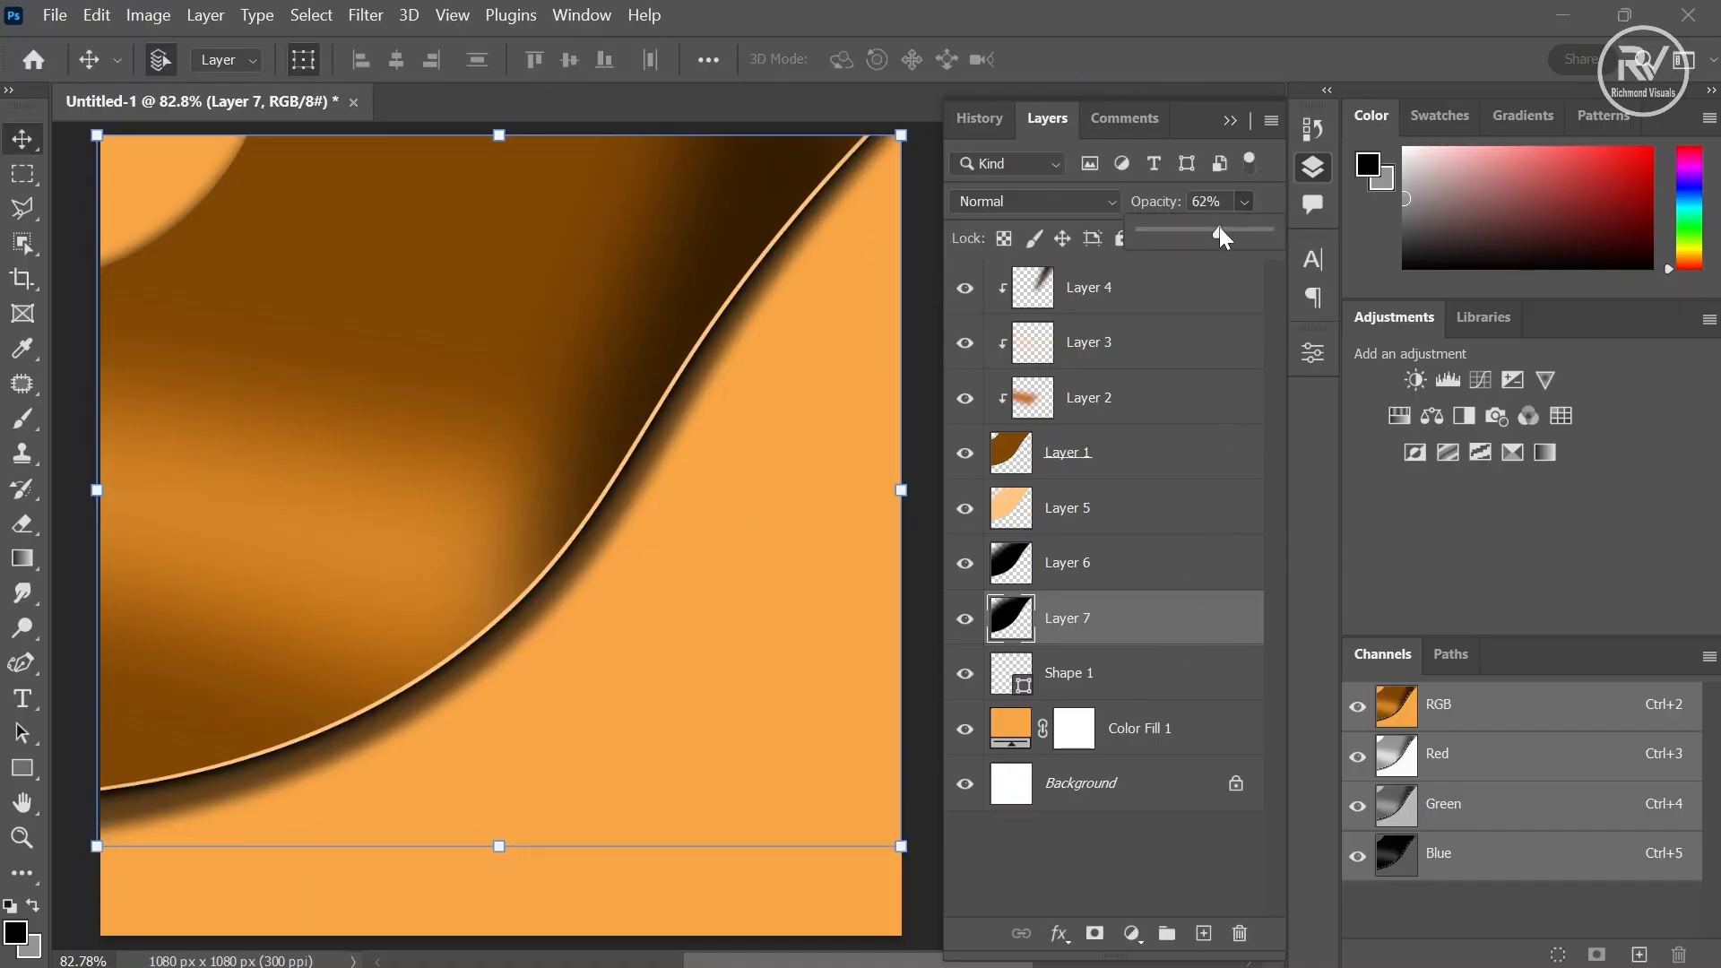
left_click(1170, 633)
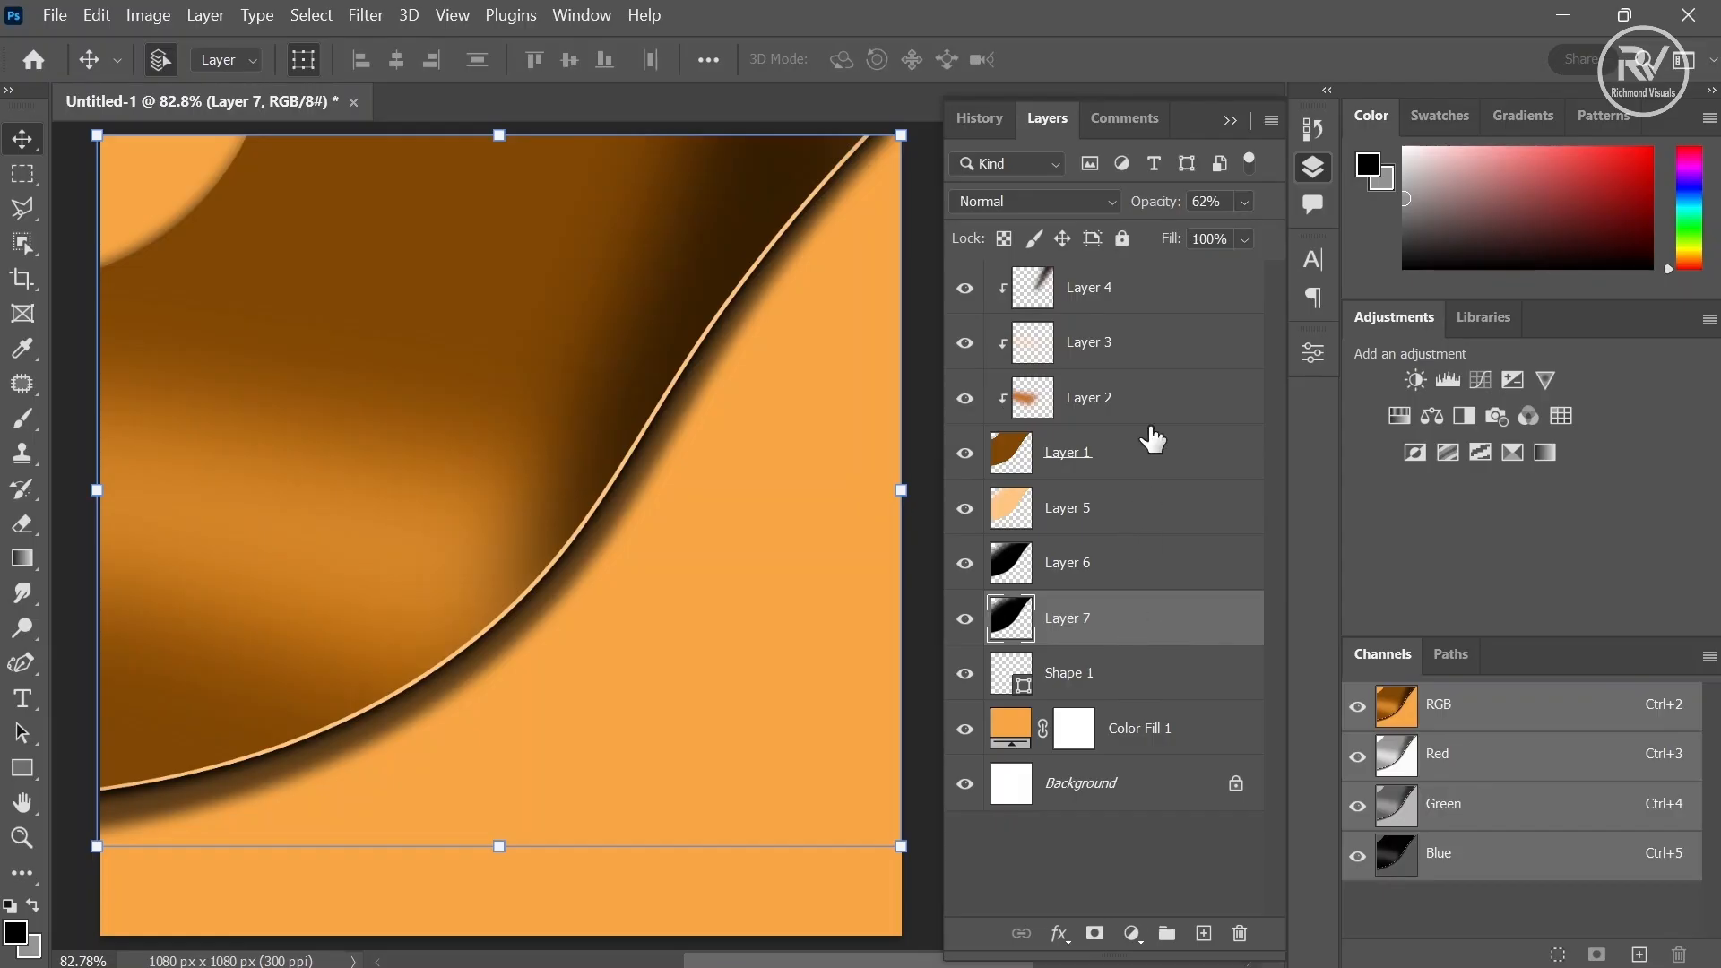
- Select Layer 4 through Layer 7 and convert them into a single smart object
left_click(1138, 309, "shift")
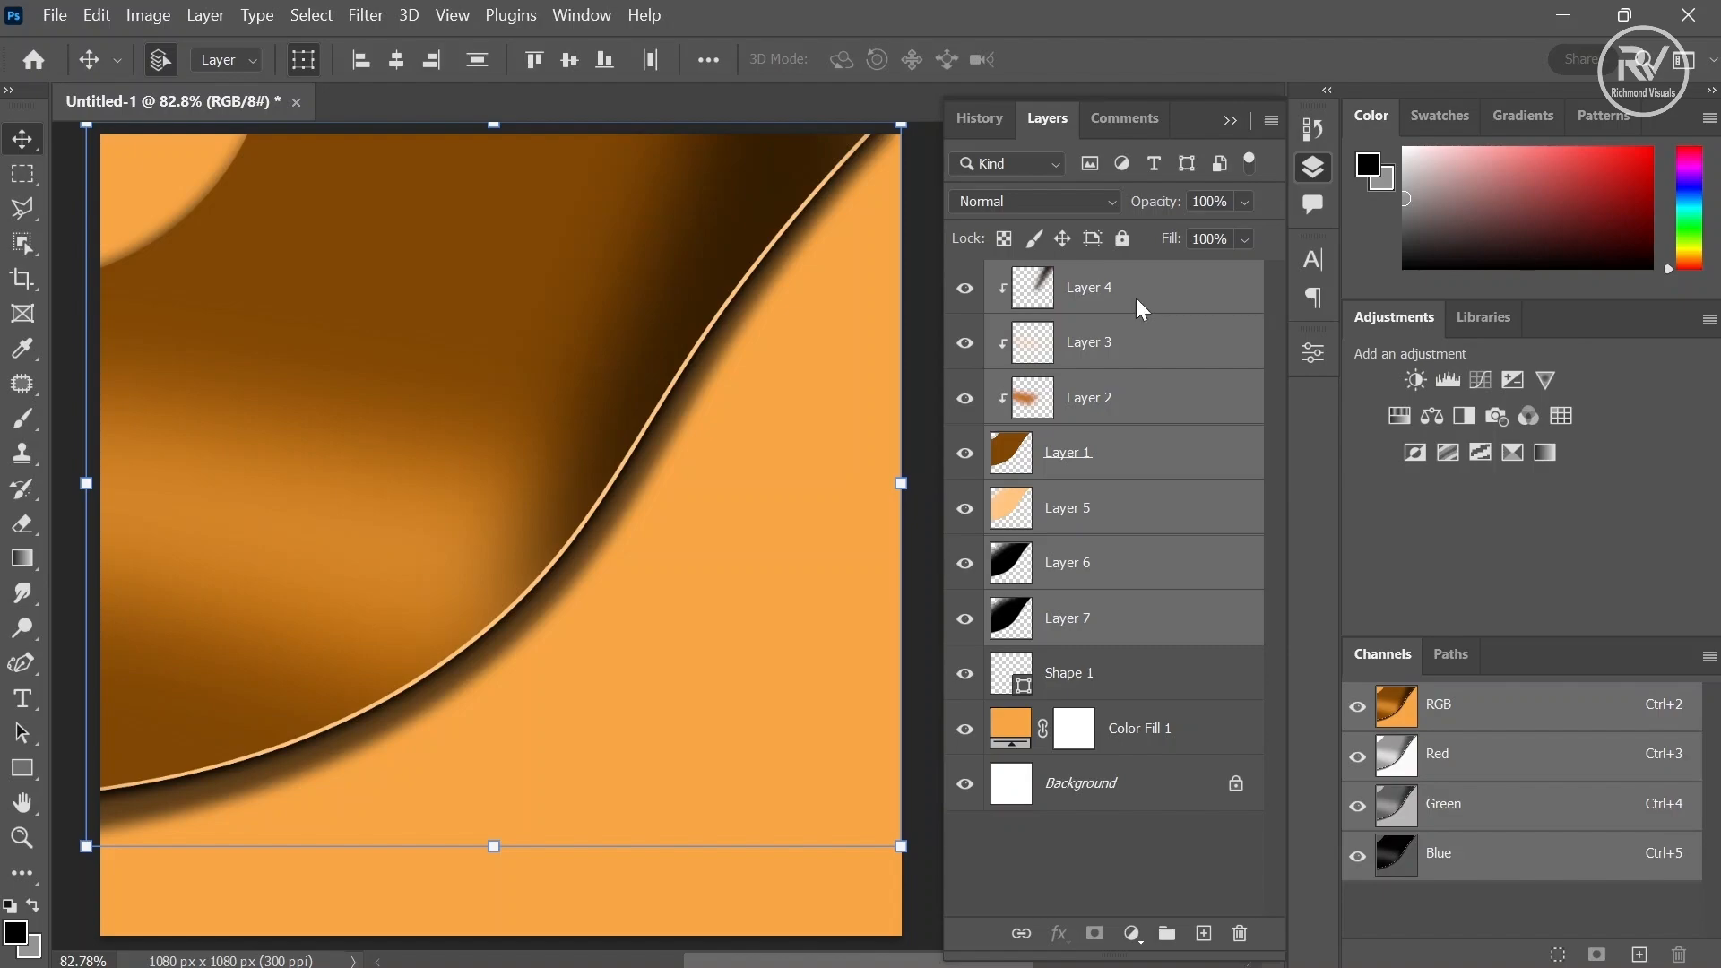
right_click(1137, 297)
left_click(1224, 433)
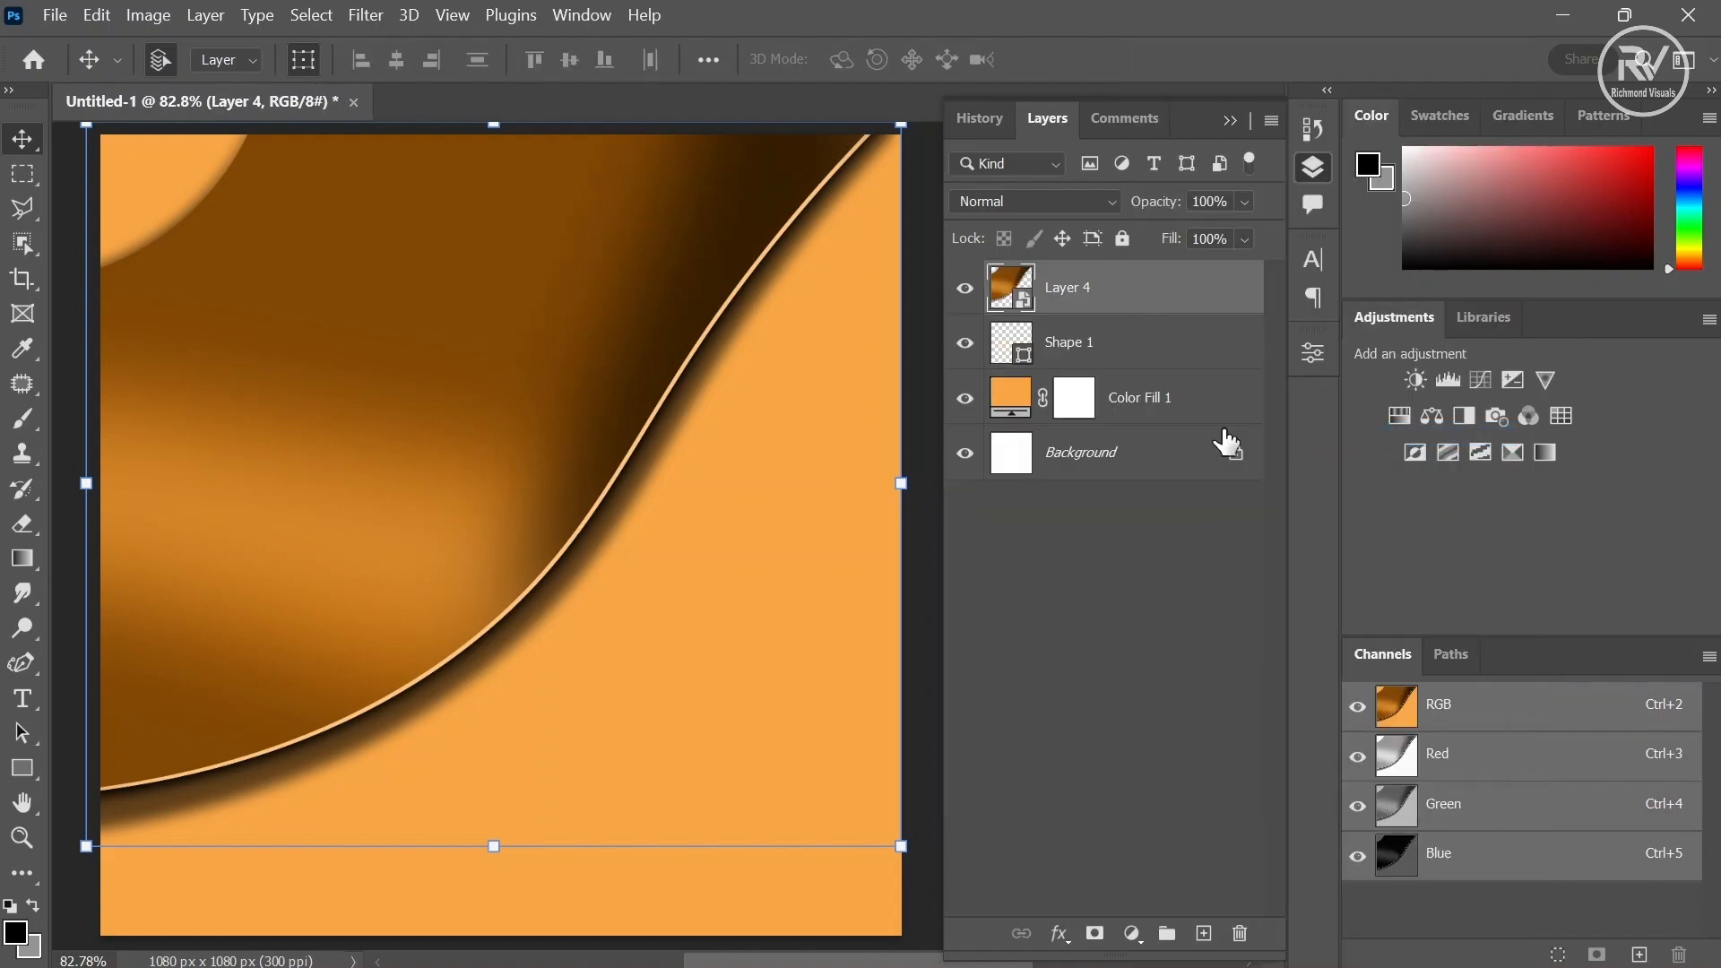
- Add a new layer and clip it to the smart object below
left_click(1204, 933)
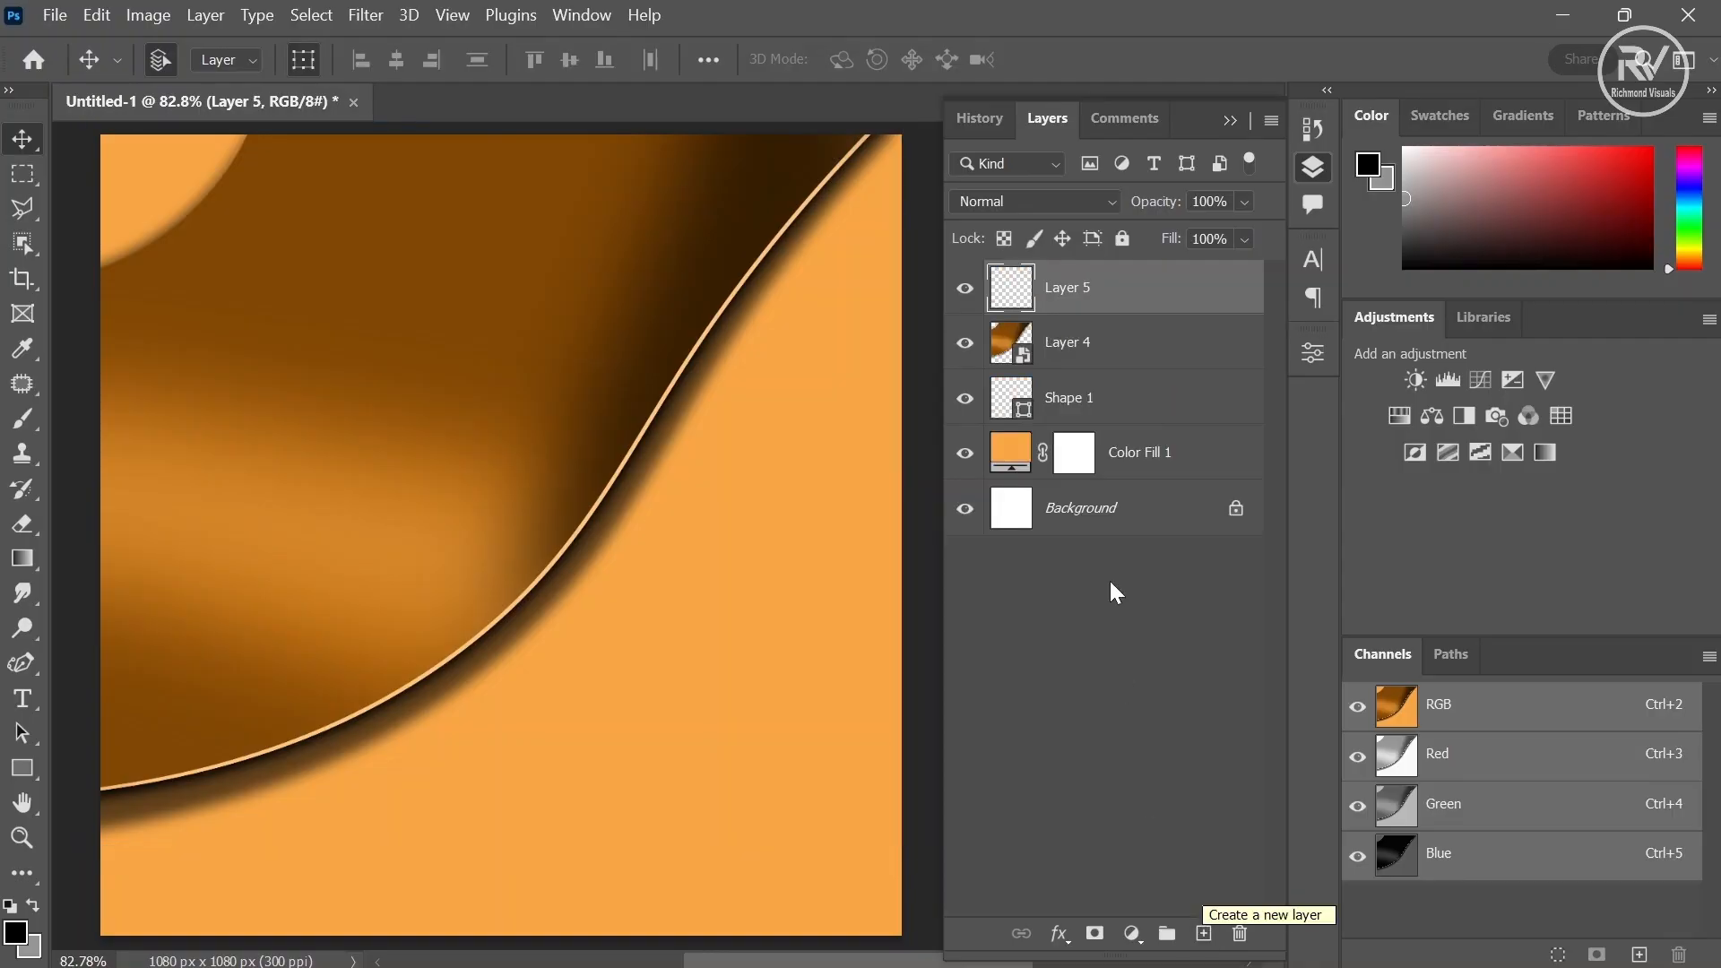
left_click_drag(1109, 311, 1111, 306)
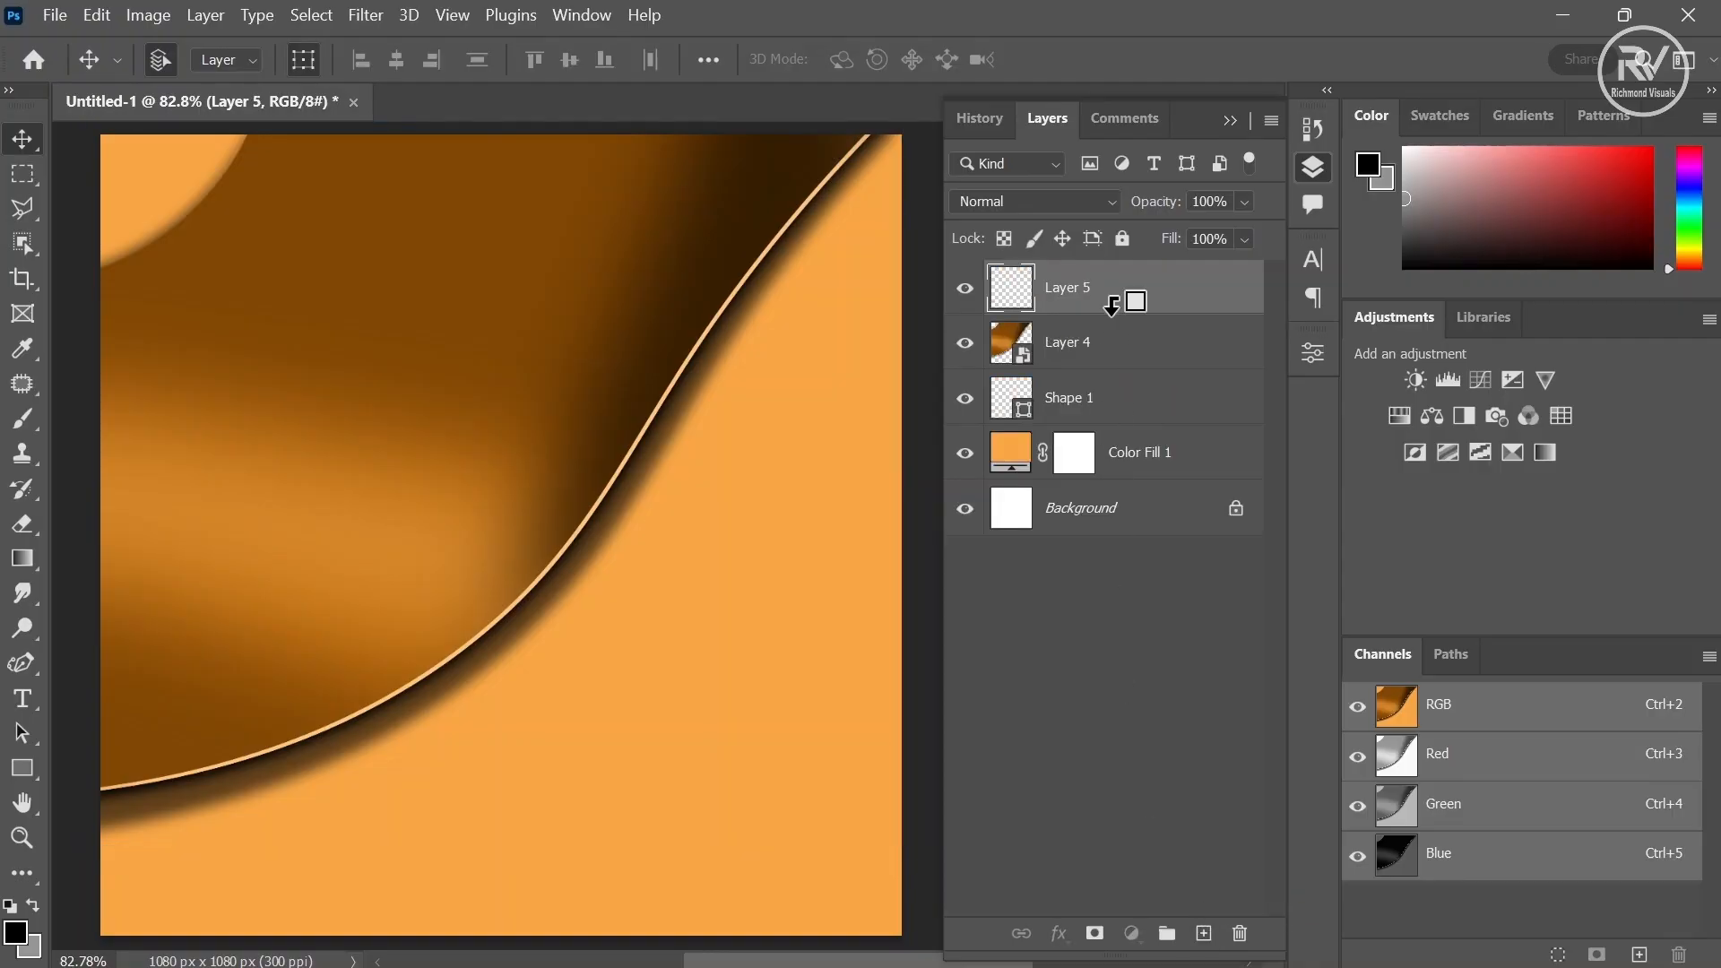
left_click(1111, 306, "alt")
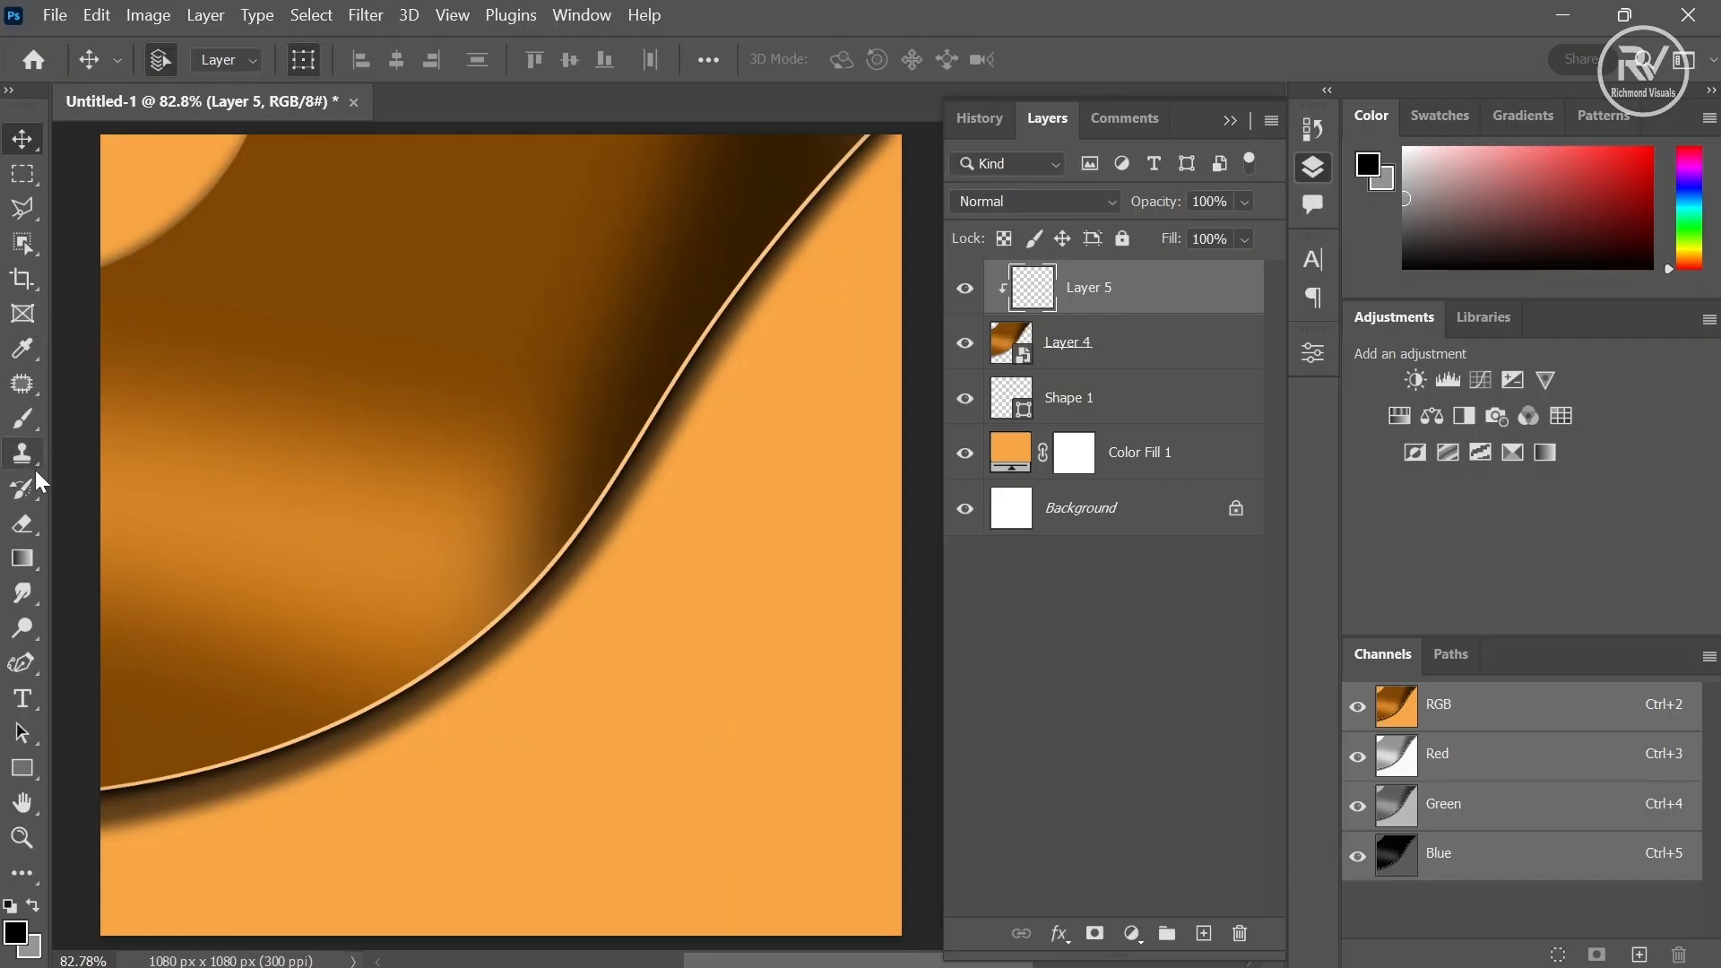
- Start a curved shape with the Curvature Pen from the main curve's lower-left end up to the canvas top
left_click(22, 665)
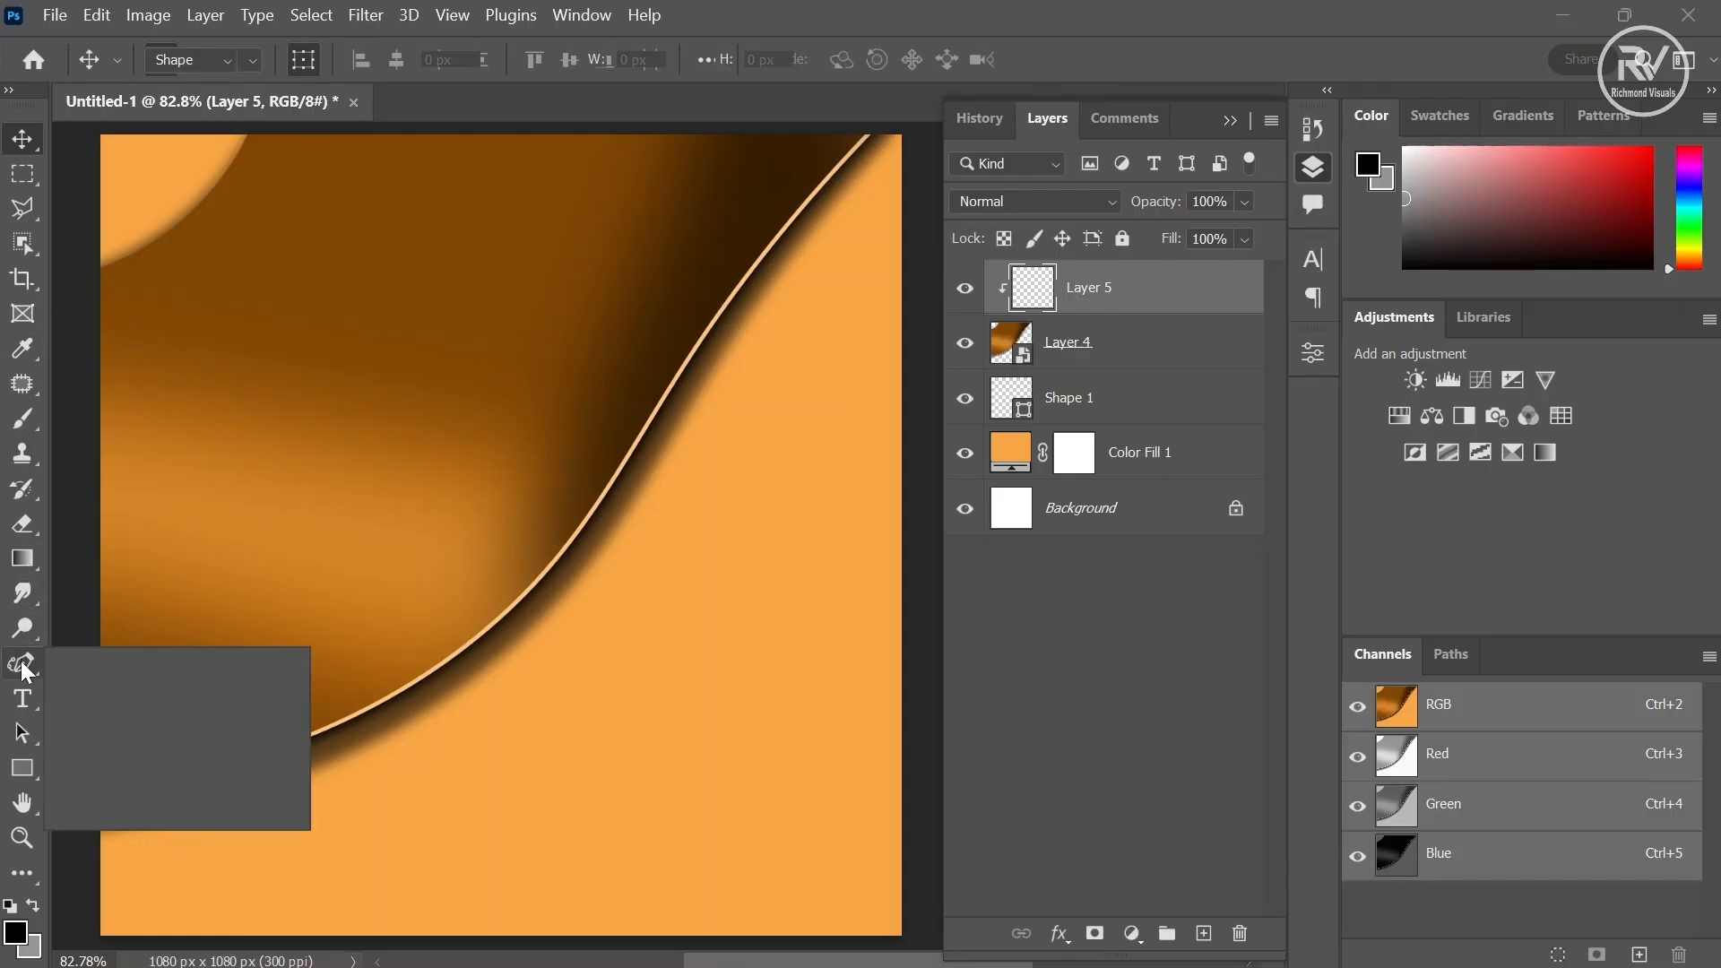
left_click(97, 739)
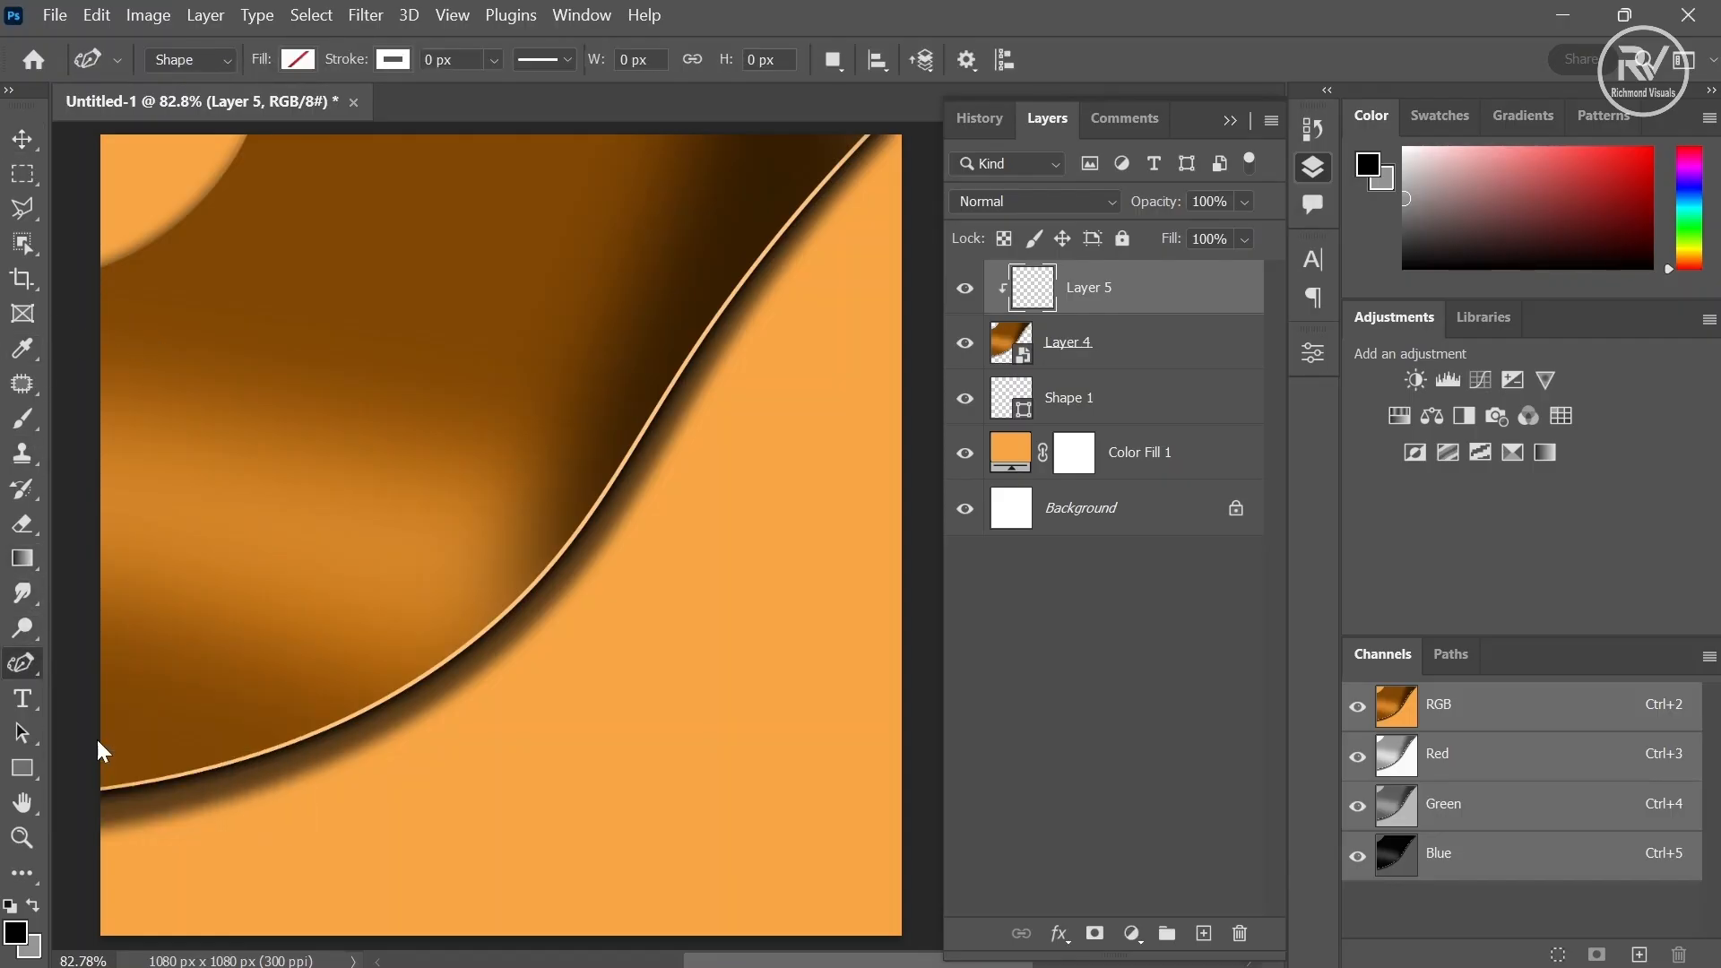
left_click(90, 807)
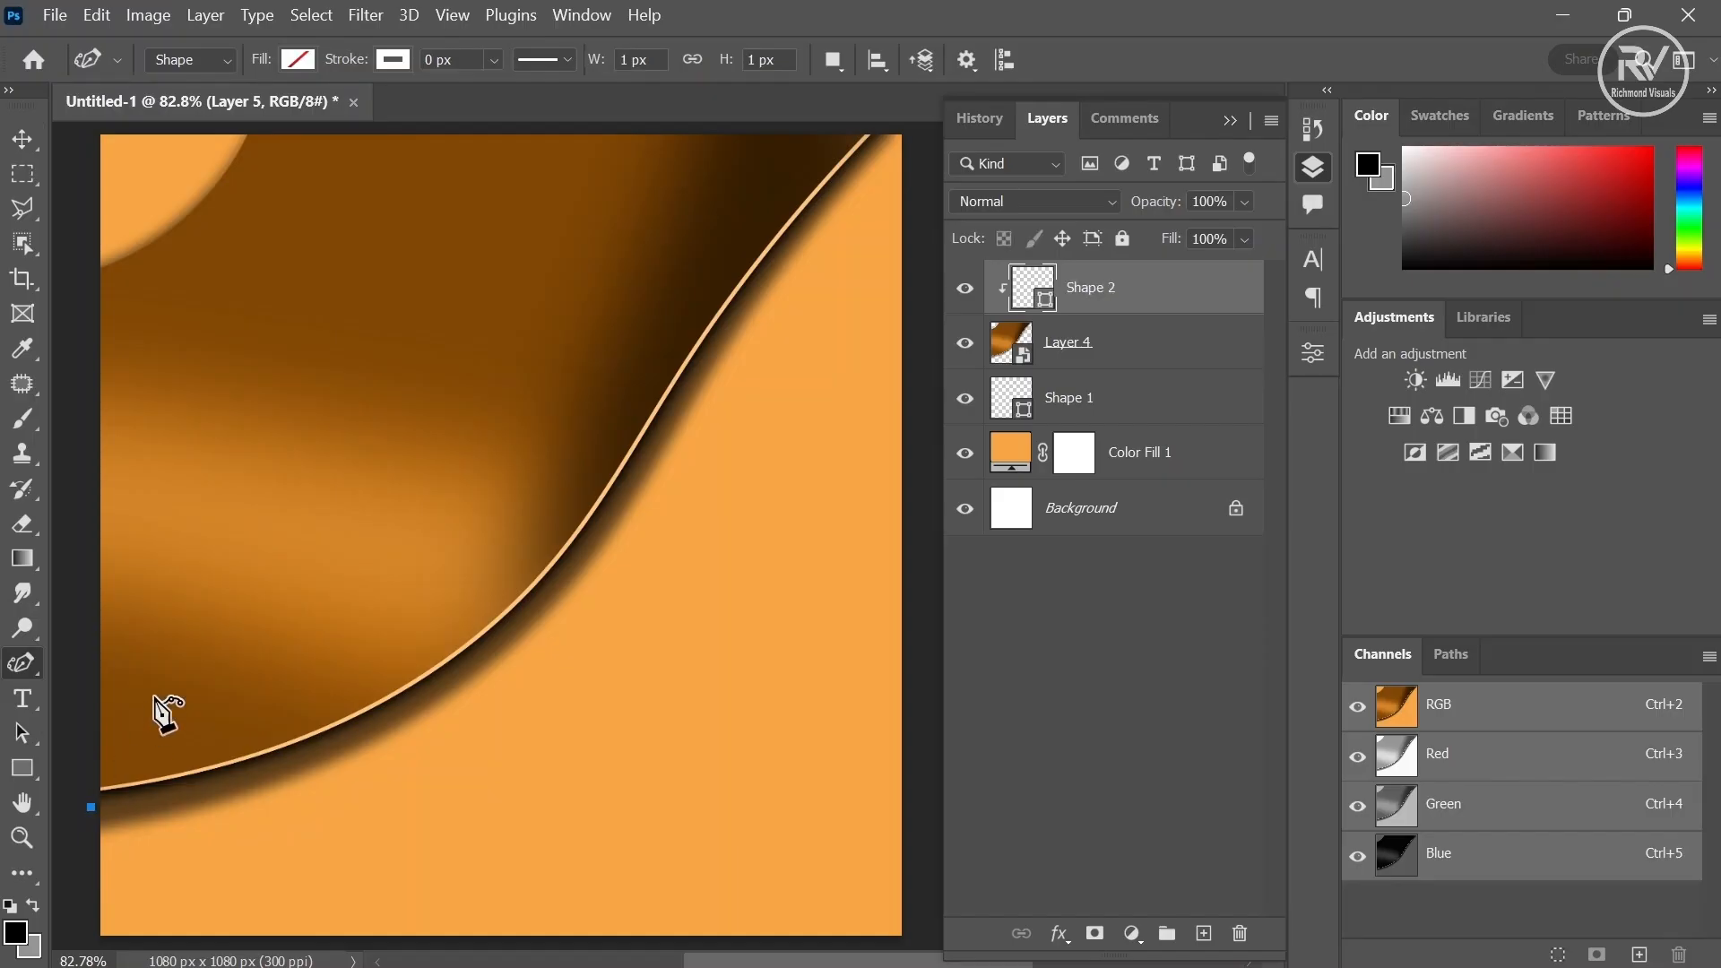
left_click(289, 442)
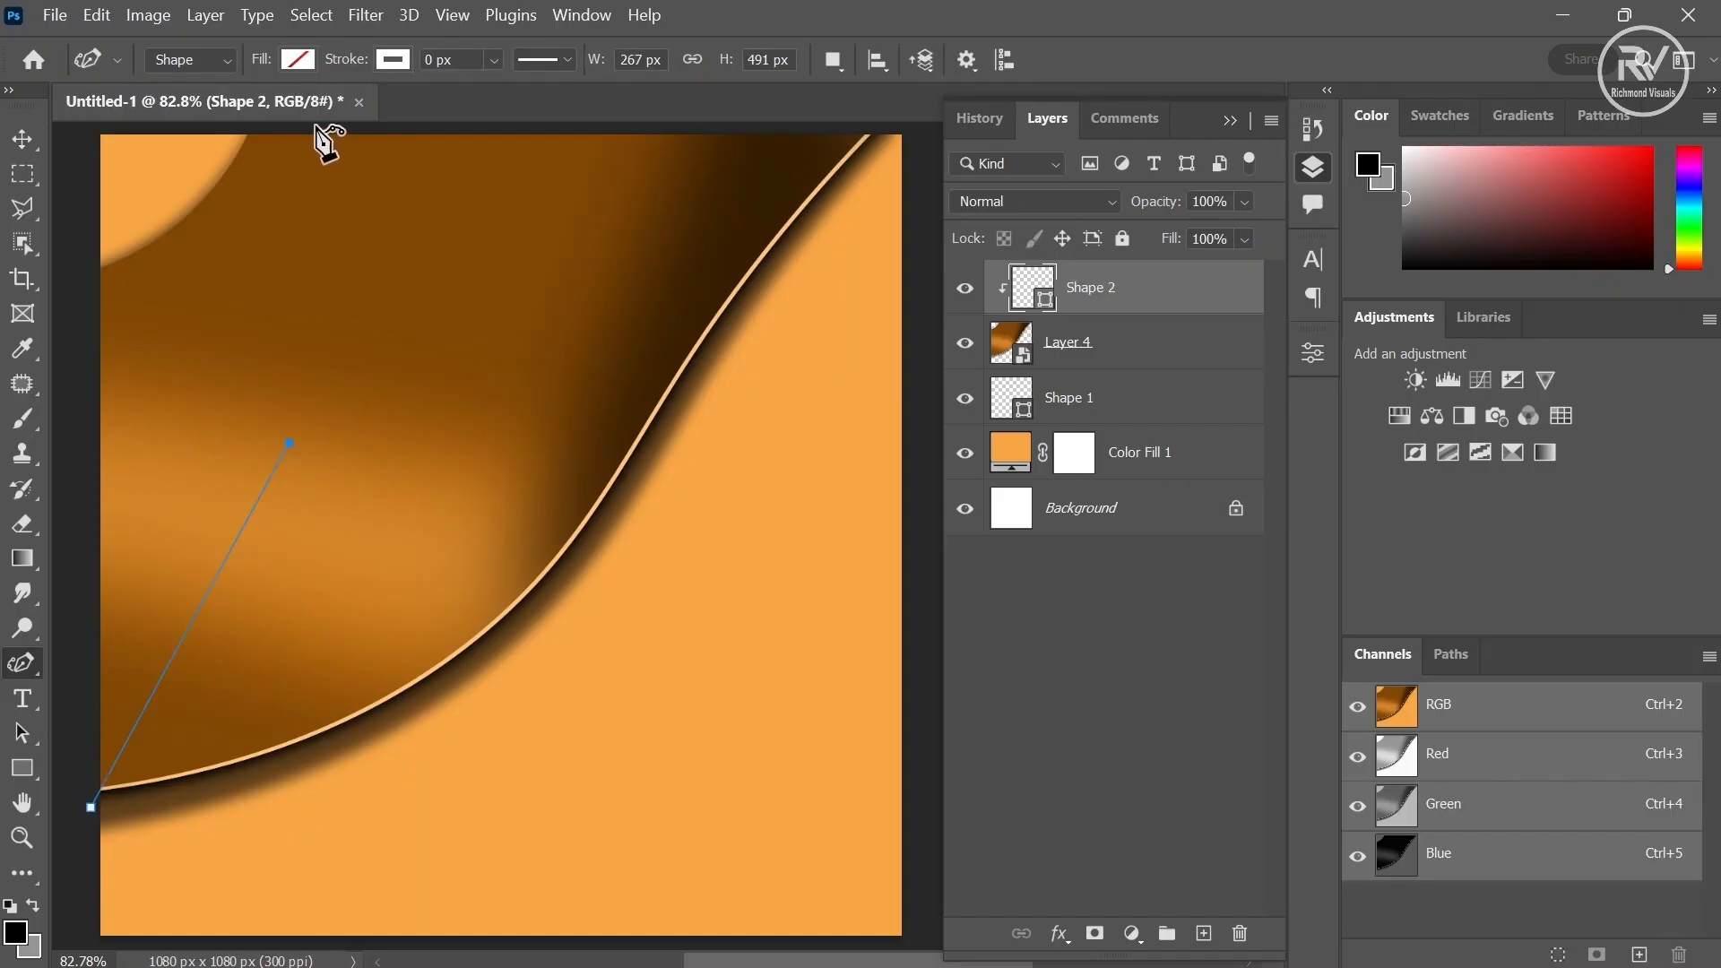
left_click(263, 127)
- Close the shape with Pen tool points along the top-left corner and adjust its top point
right_click(22, 662)
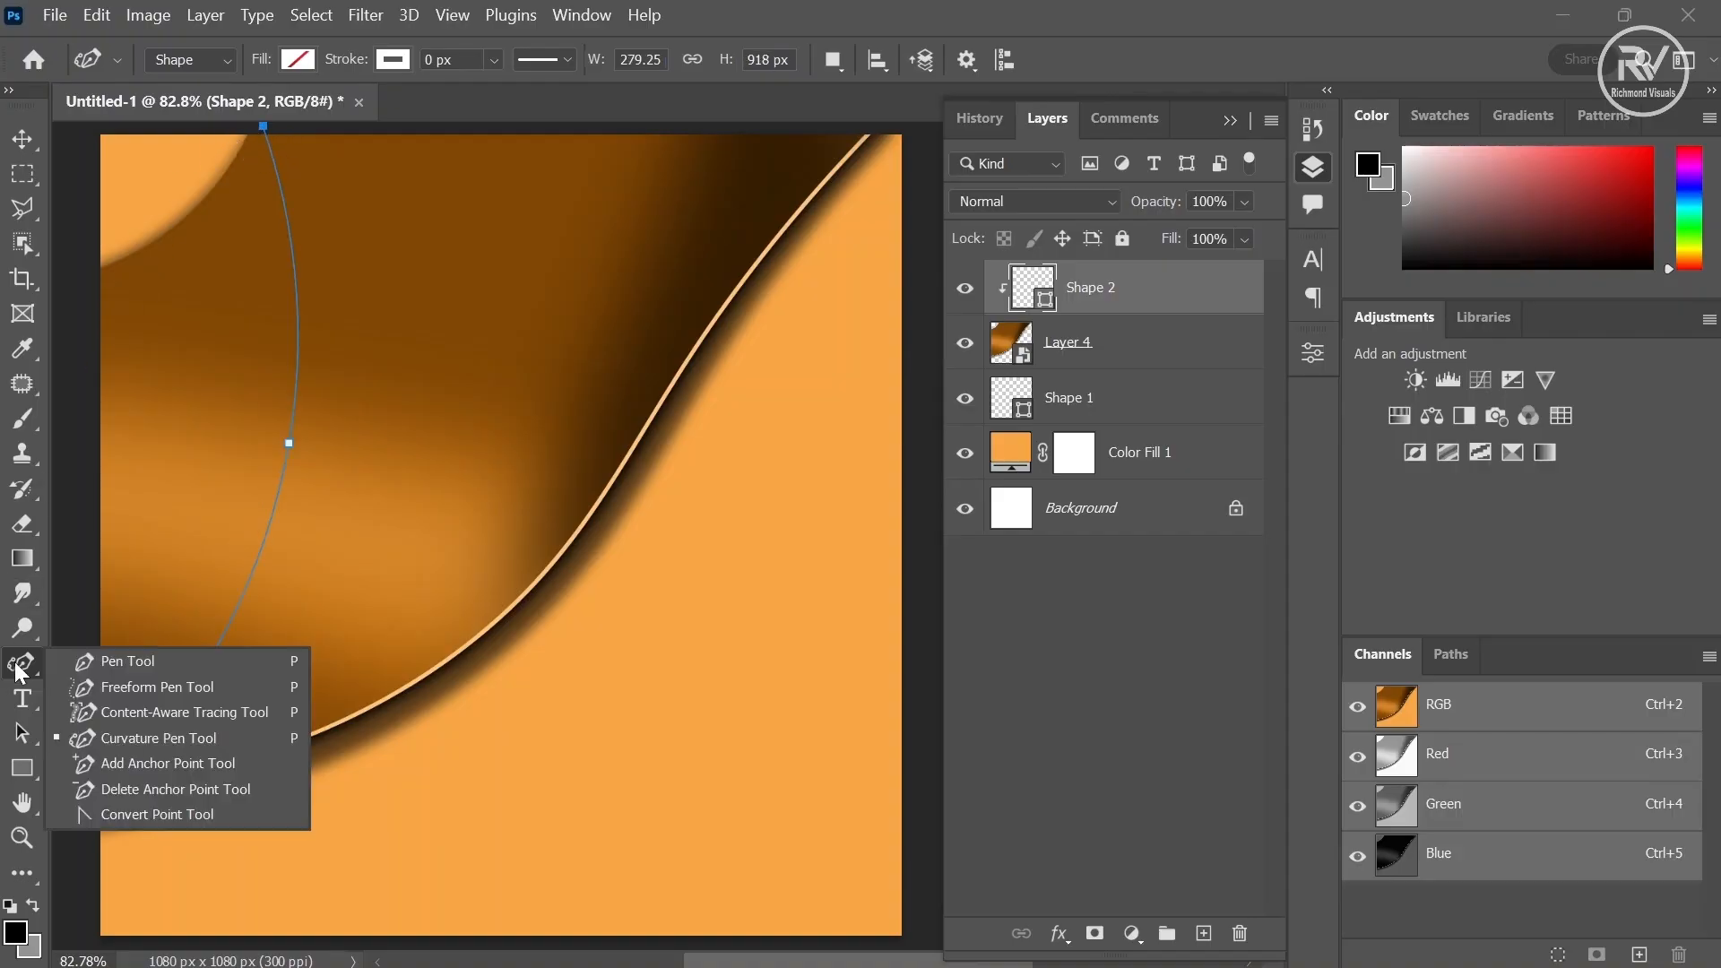
left_click(90, 672)
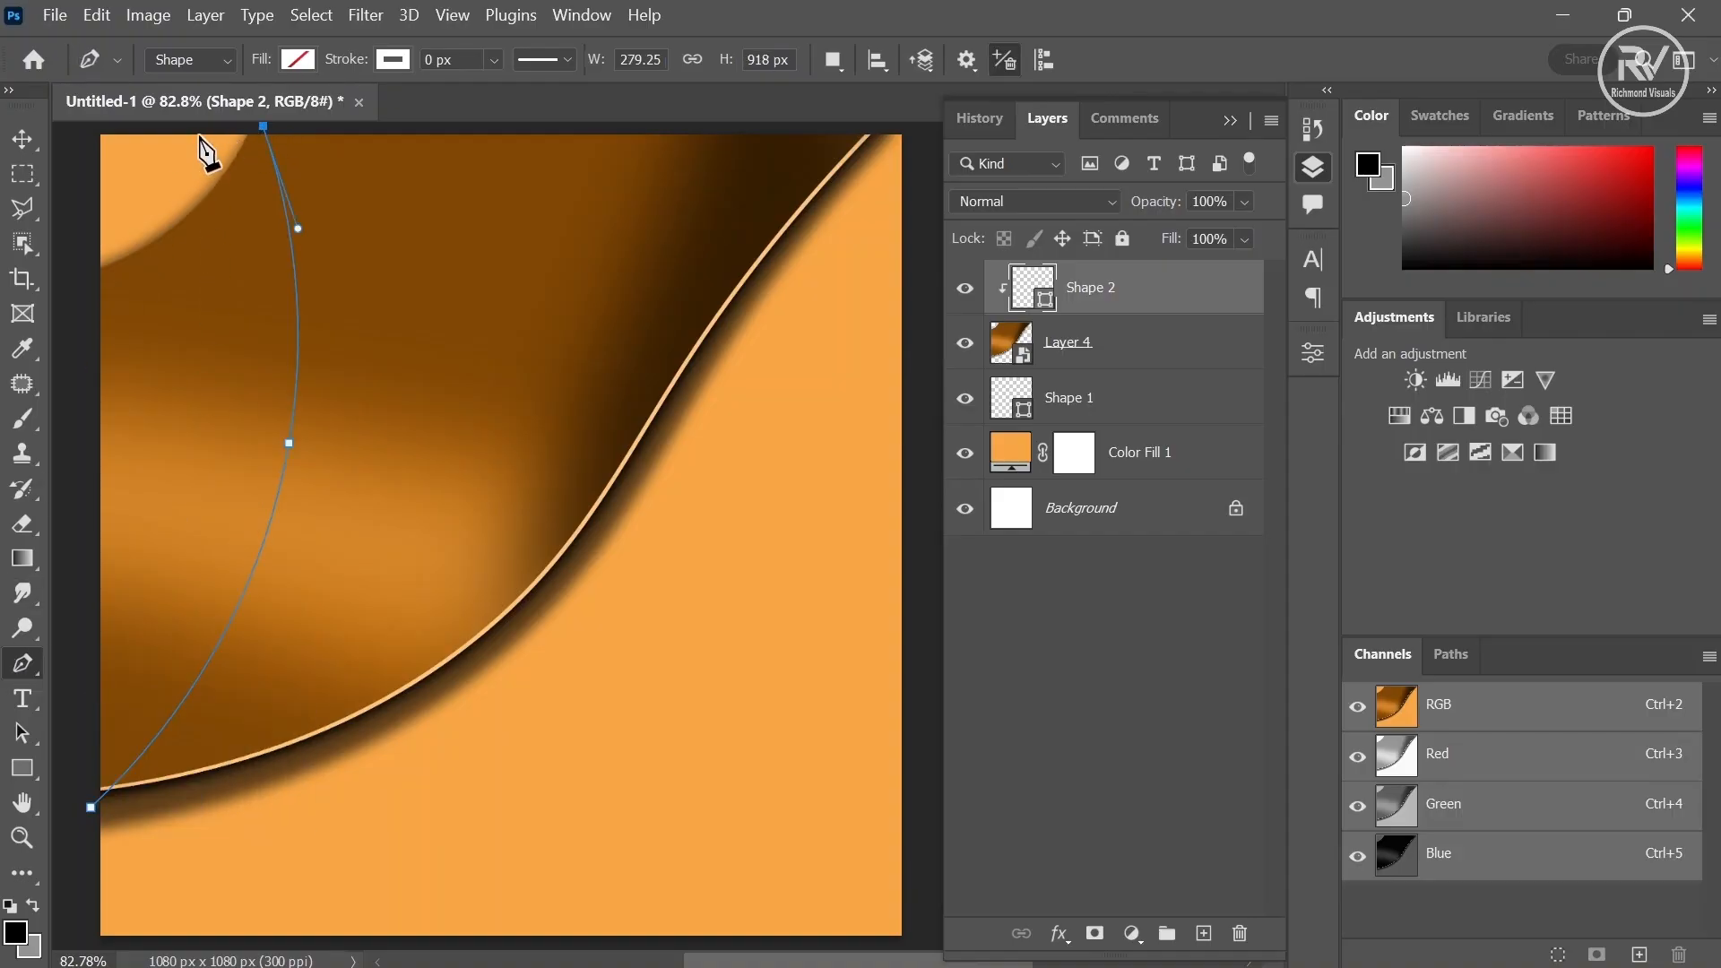
left_click_drag(199, 134, 90, 239)
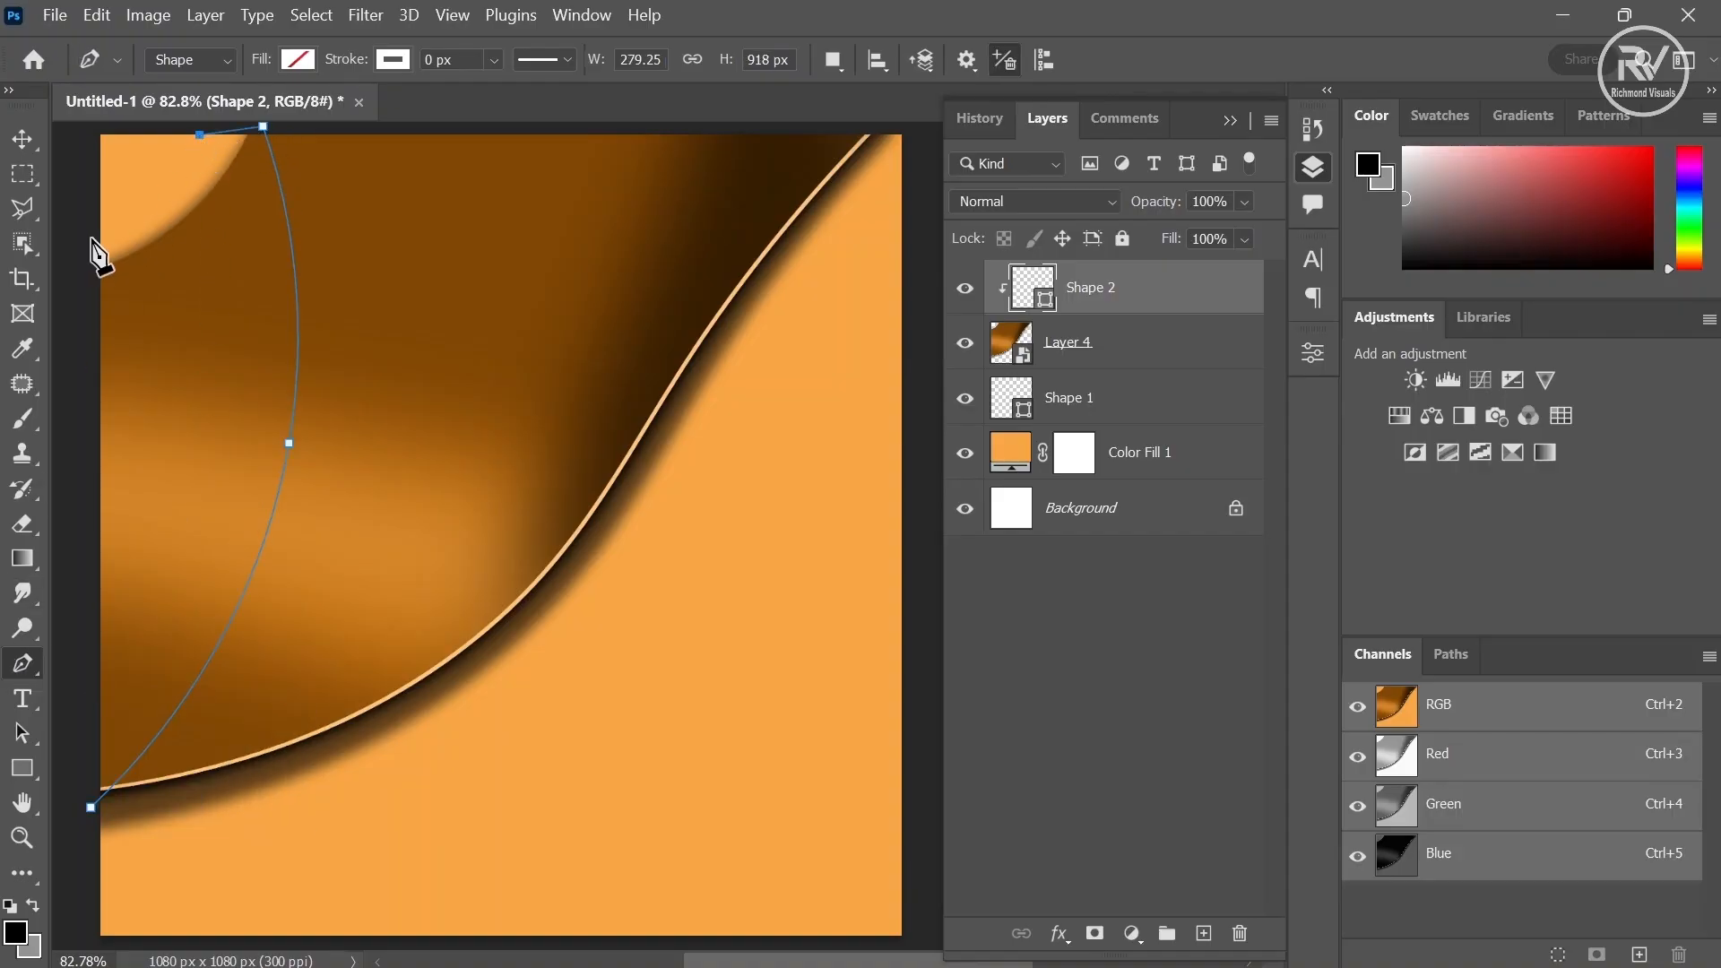
left_click(91, 805)
key("shift+p")
left_click_drag(267, 124, 278, 125)
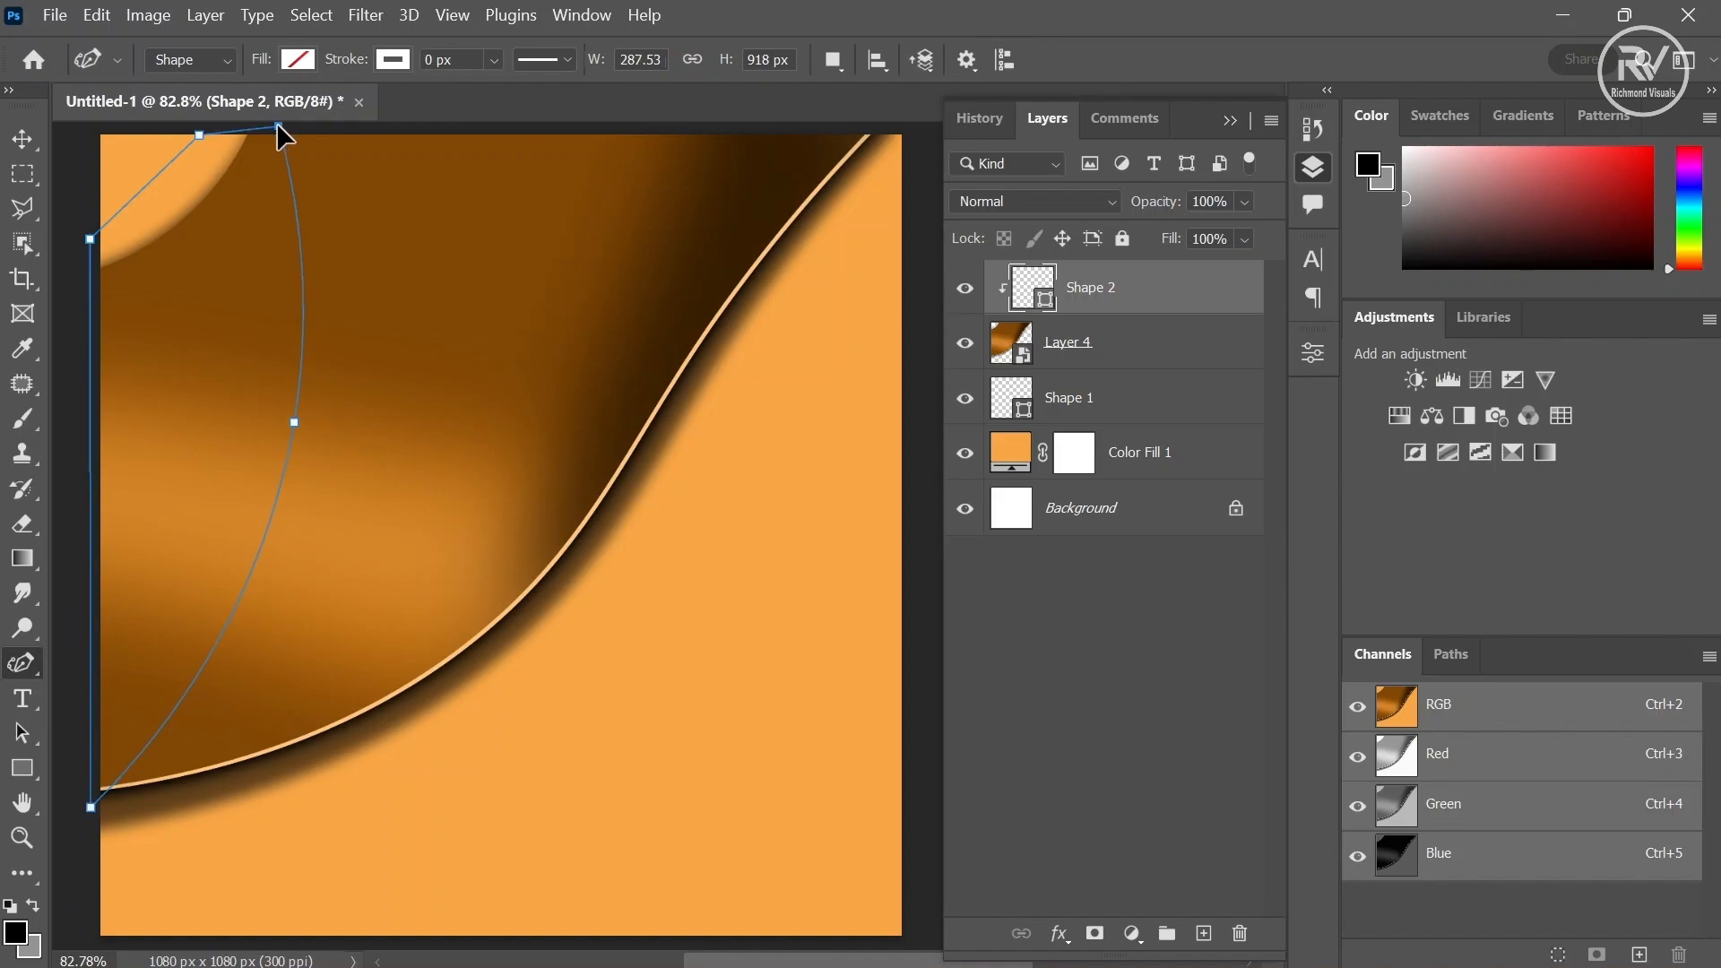
- Load the new Shape 2 outline as a selection and add a new layer above it
left_click(1044, 299, "ctrl")
left_click(1202, 933)
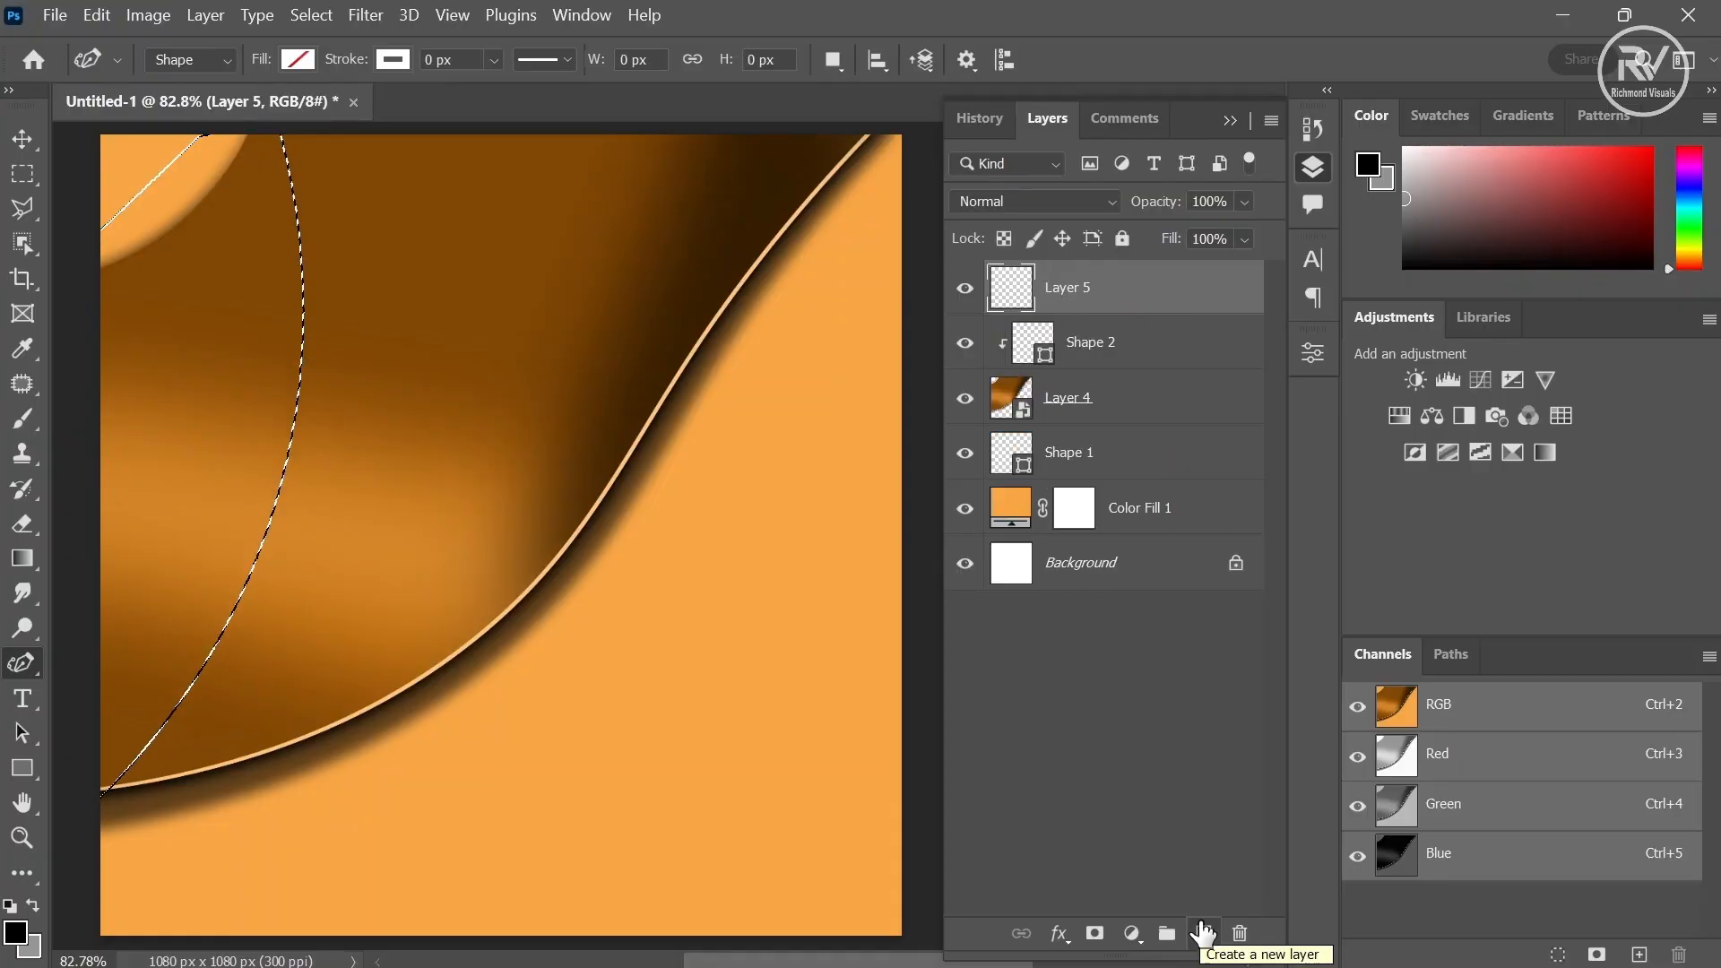
- Sample a dark brown foreground colour (7d4504) from the canvas and clip the new layer to Shape 2
left_click(15, 933)
left_click(576, 251)
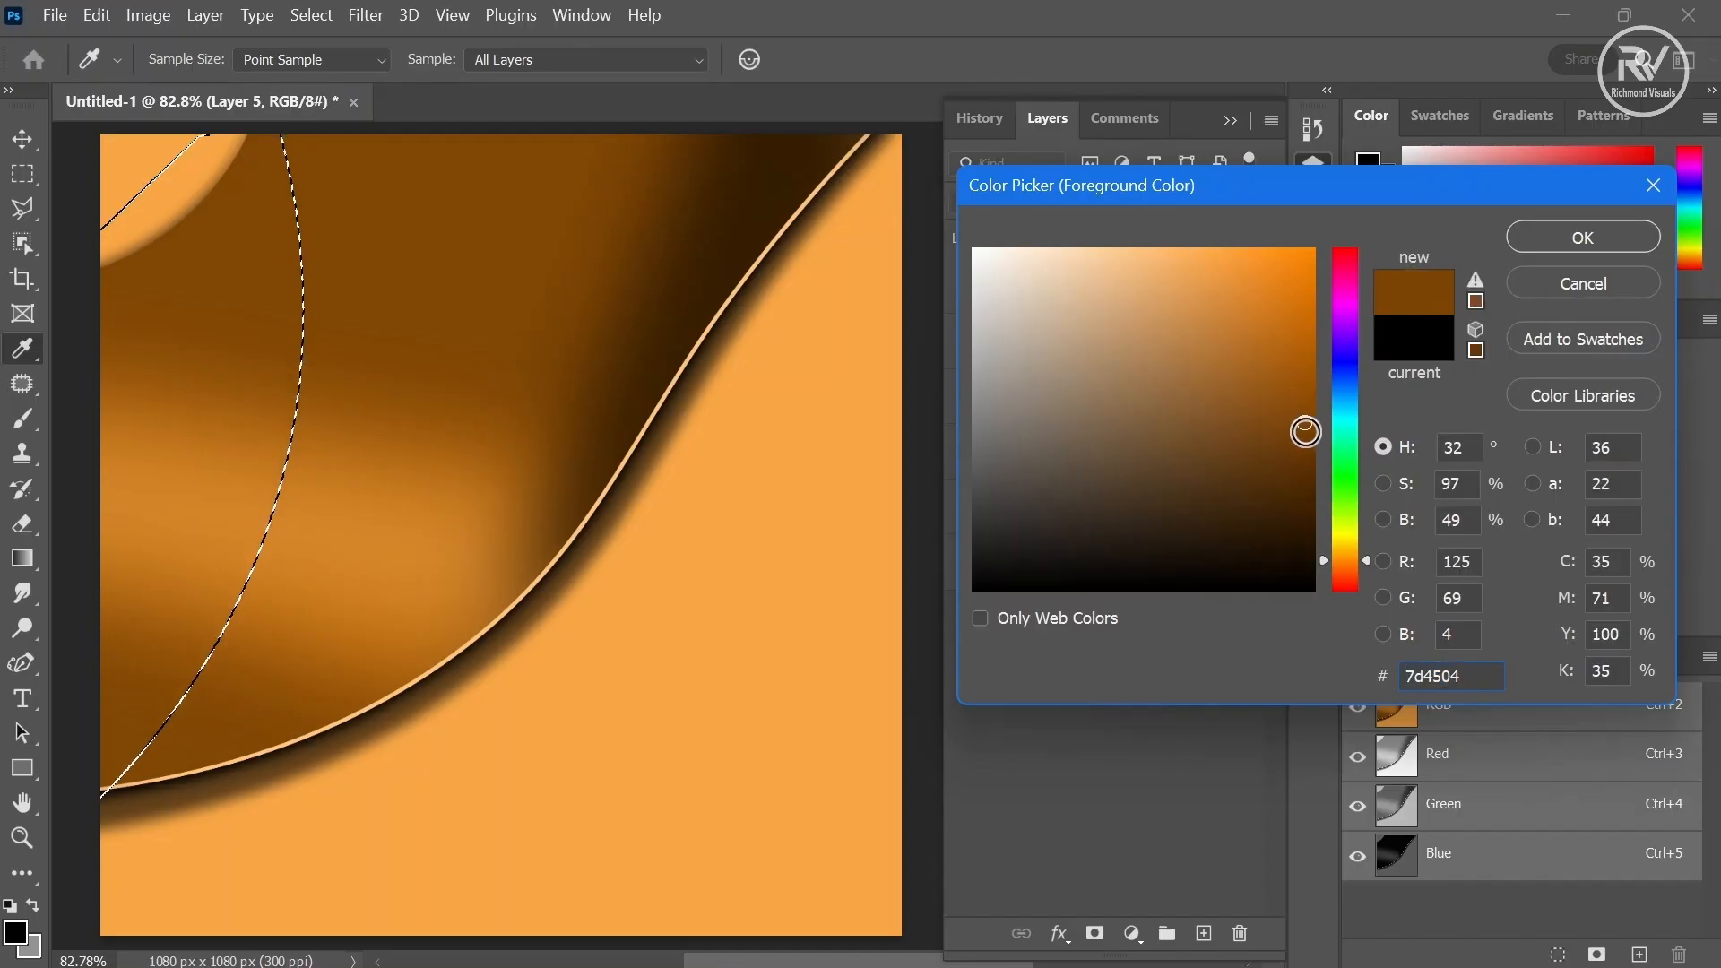
left_click(1307, 433)
left_click_drag(1308, 434, 1305, 439)
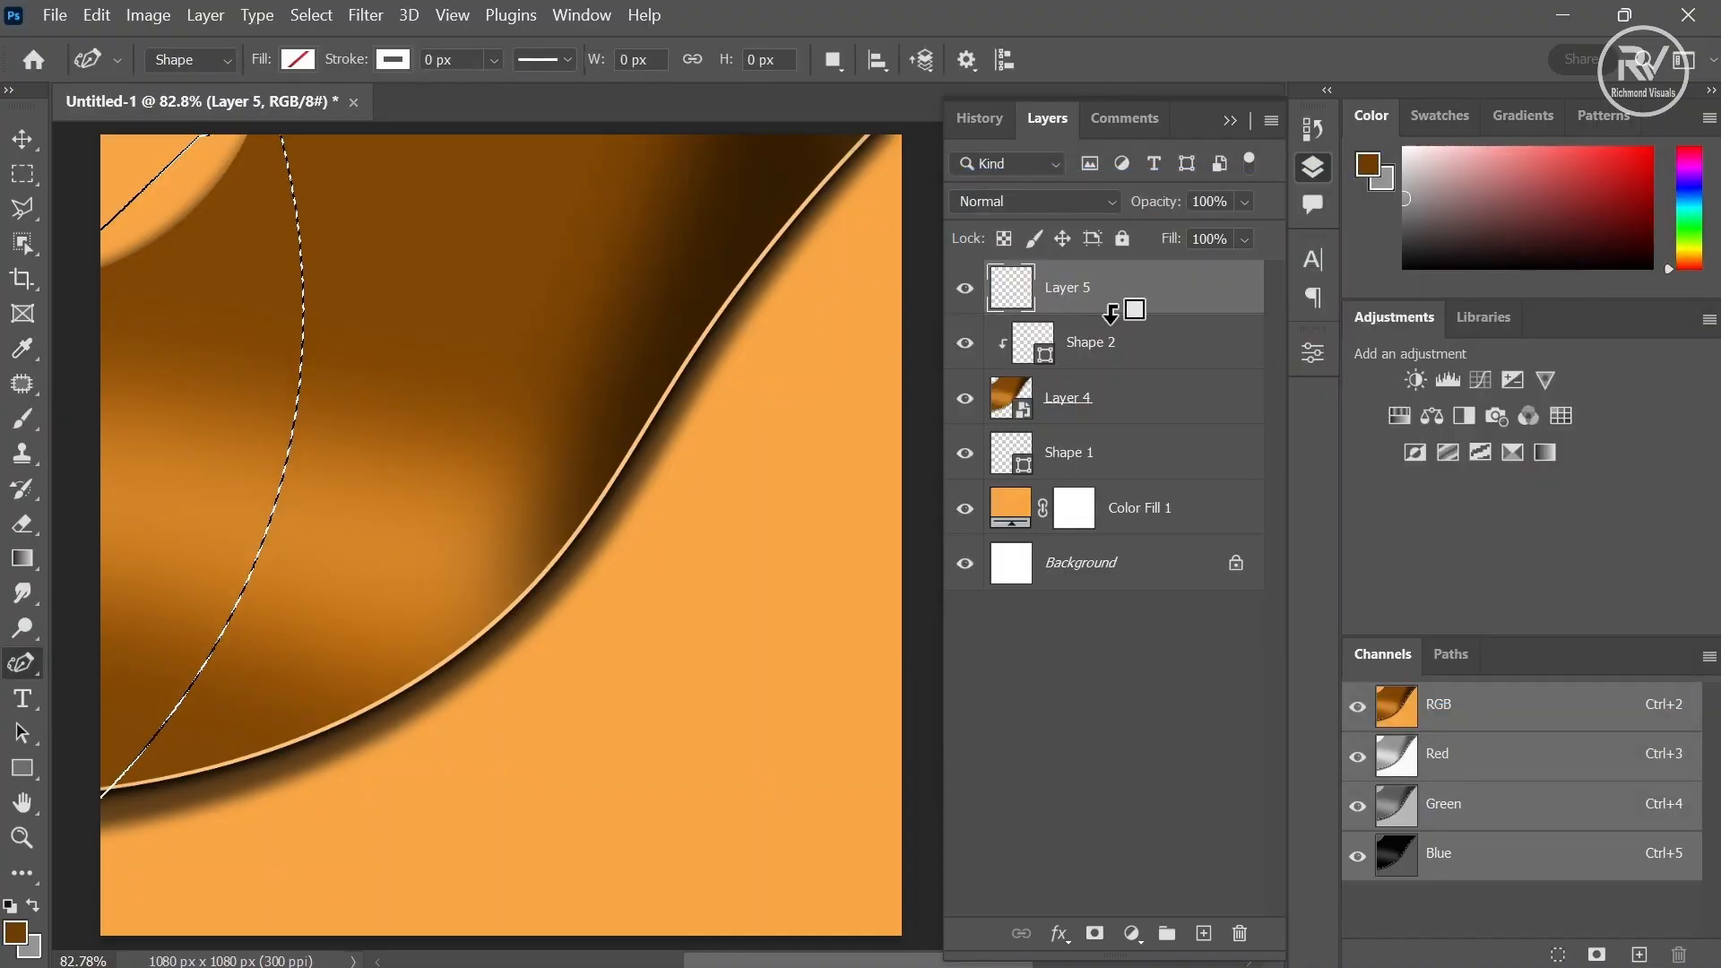
left_click(1111, 312, "alt")
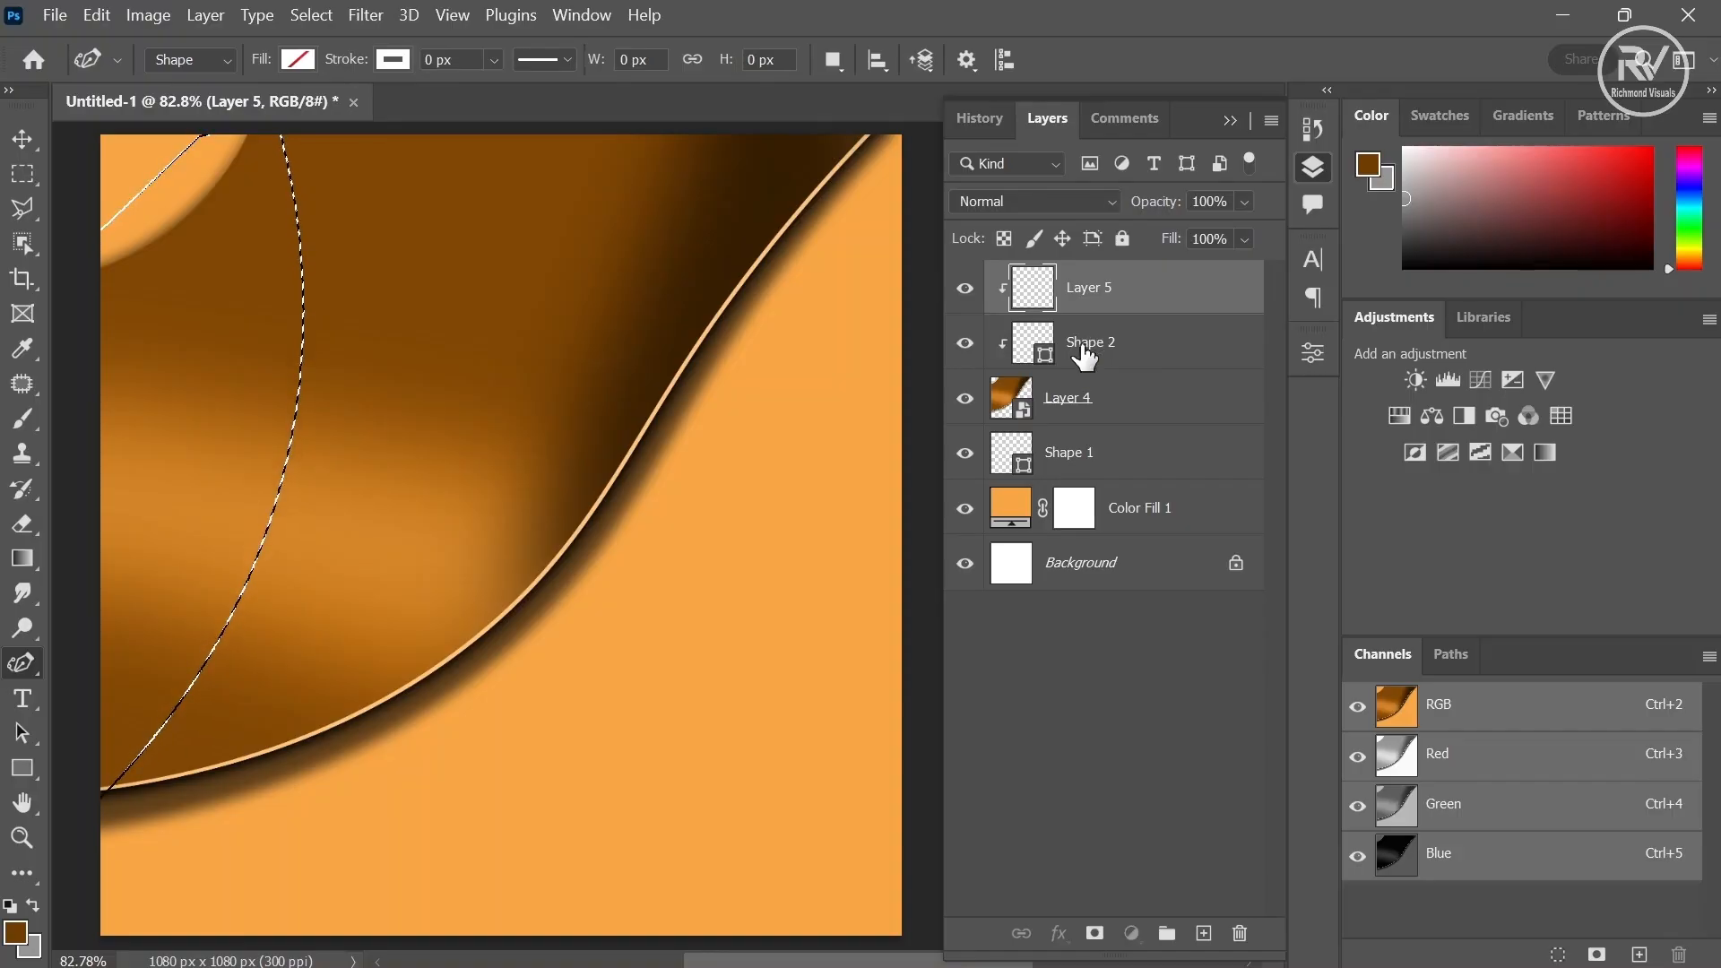
- Delete the Shape 2 layer and fill the selection on Layer 5 with the dark brown foreground colour
left_click(1085, 354)
key("Delete")
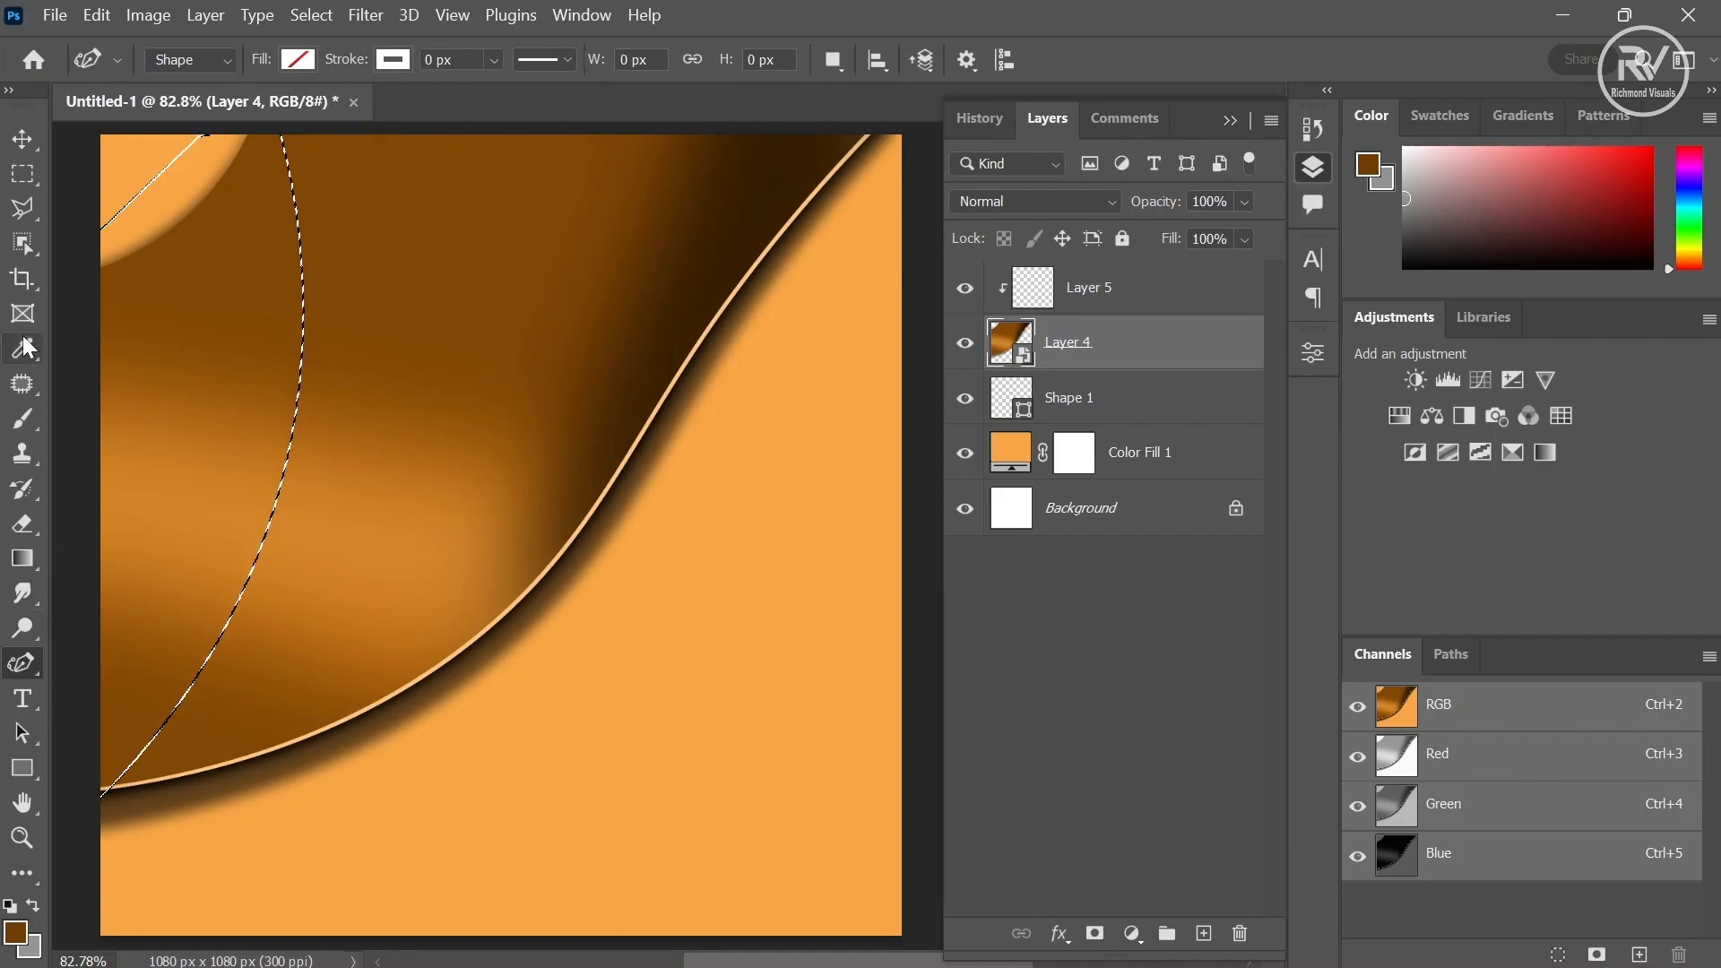
left_click(14, 425)
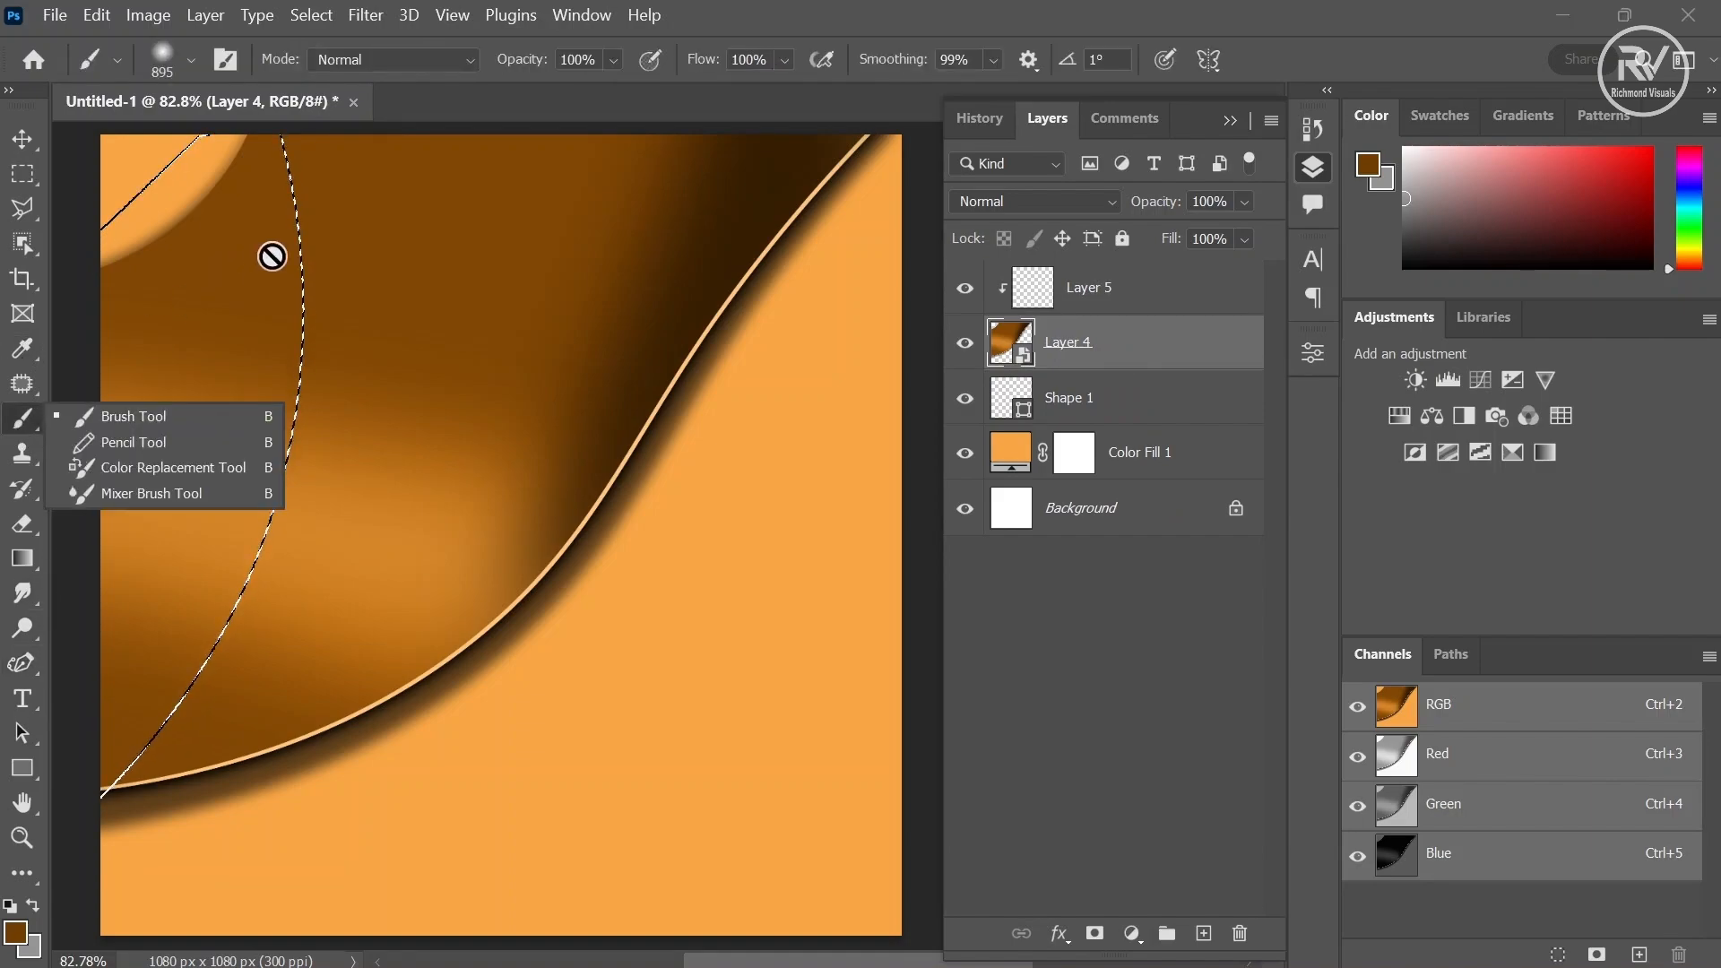
left_click(1135, 307)
left_click(1136, 312)
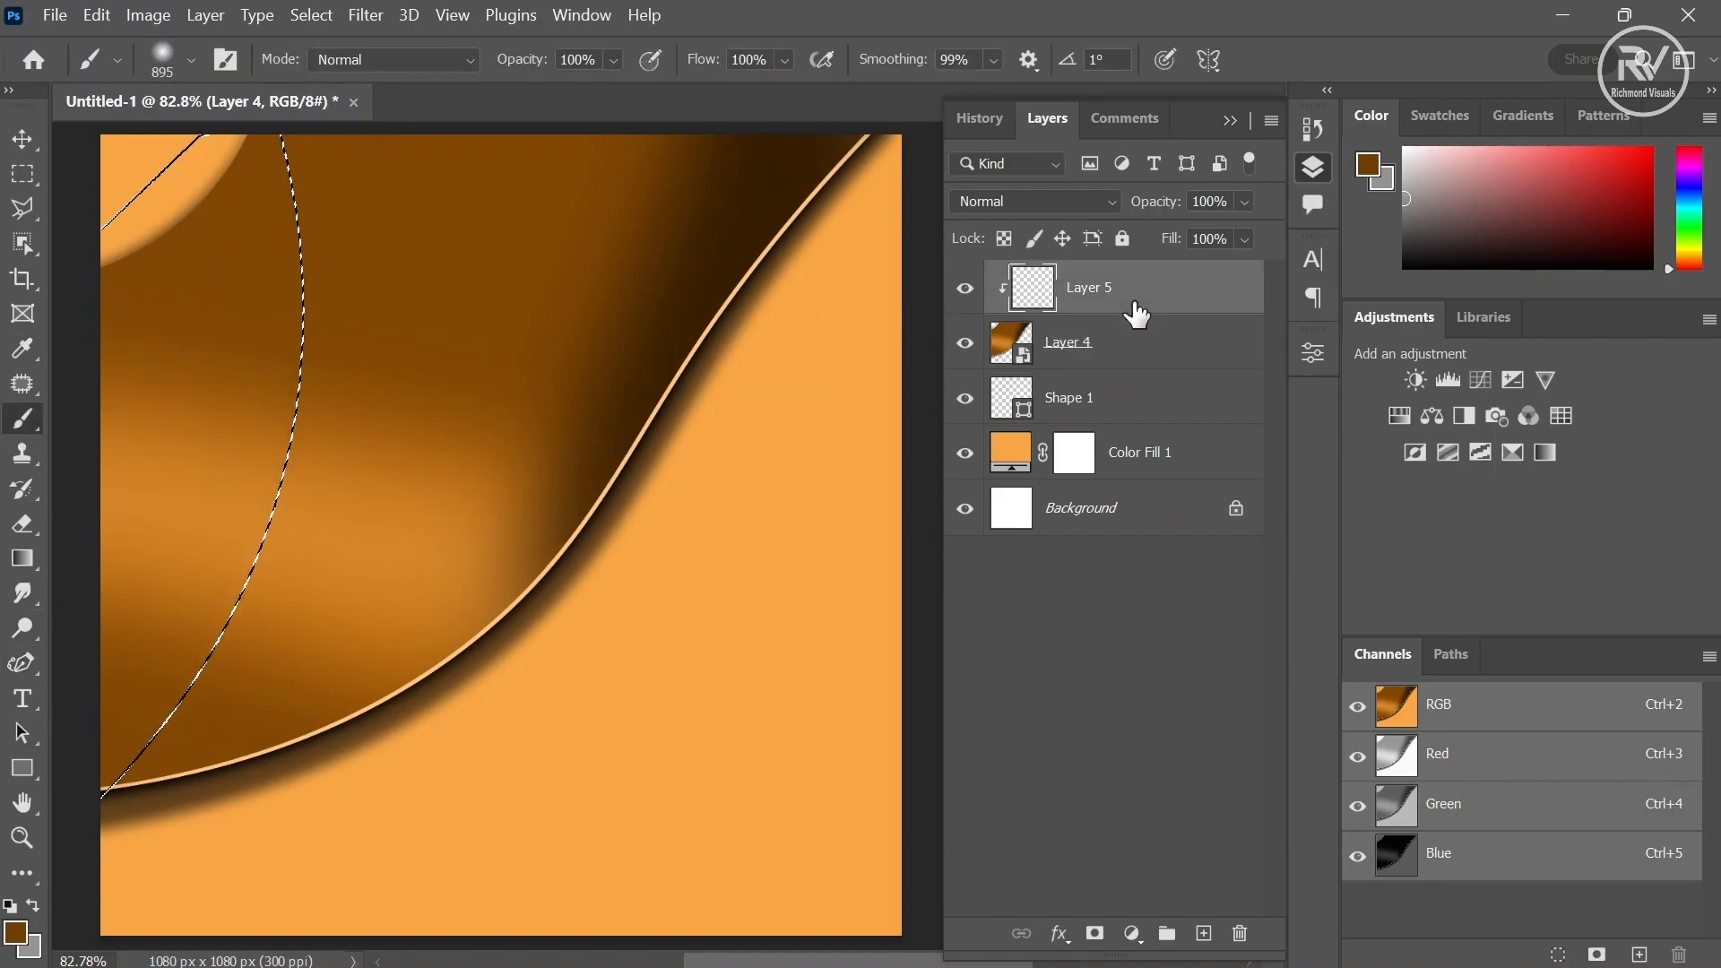
key("alt+BackSpace")
mouse_move(263, 410)
left_mouse_down()
mouse_move(135, 168)
mouse_move(112, 183)
mouse_move(168, 364)
mouse_move(117, 663)
left_mouse_up()
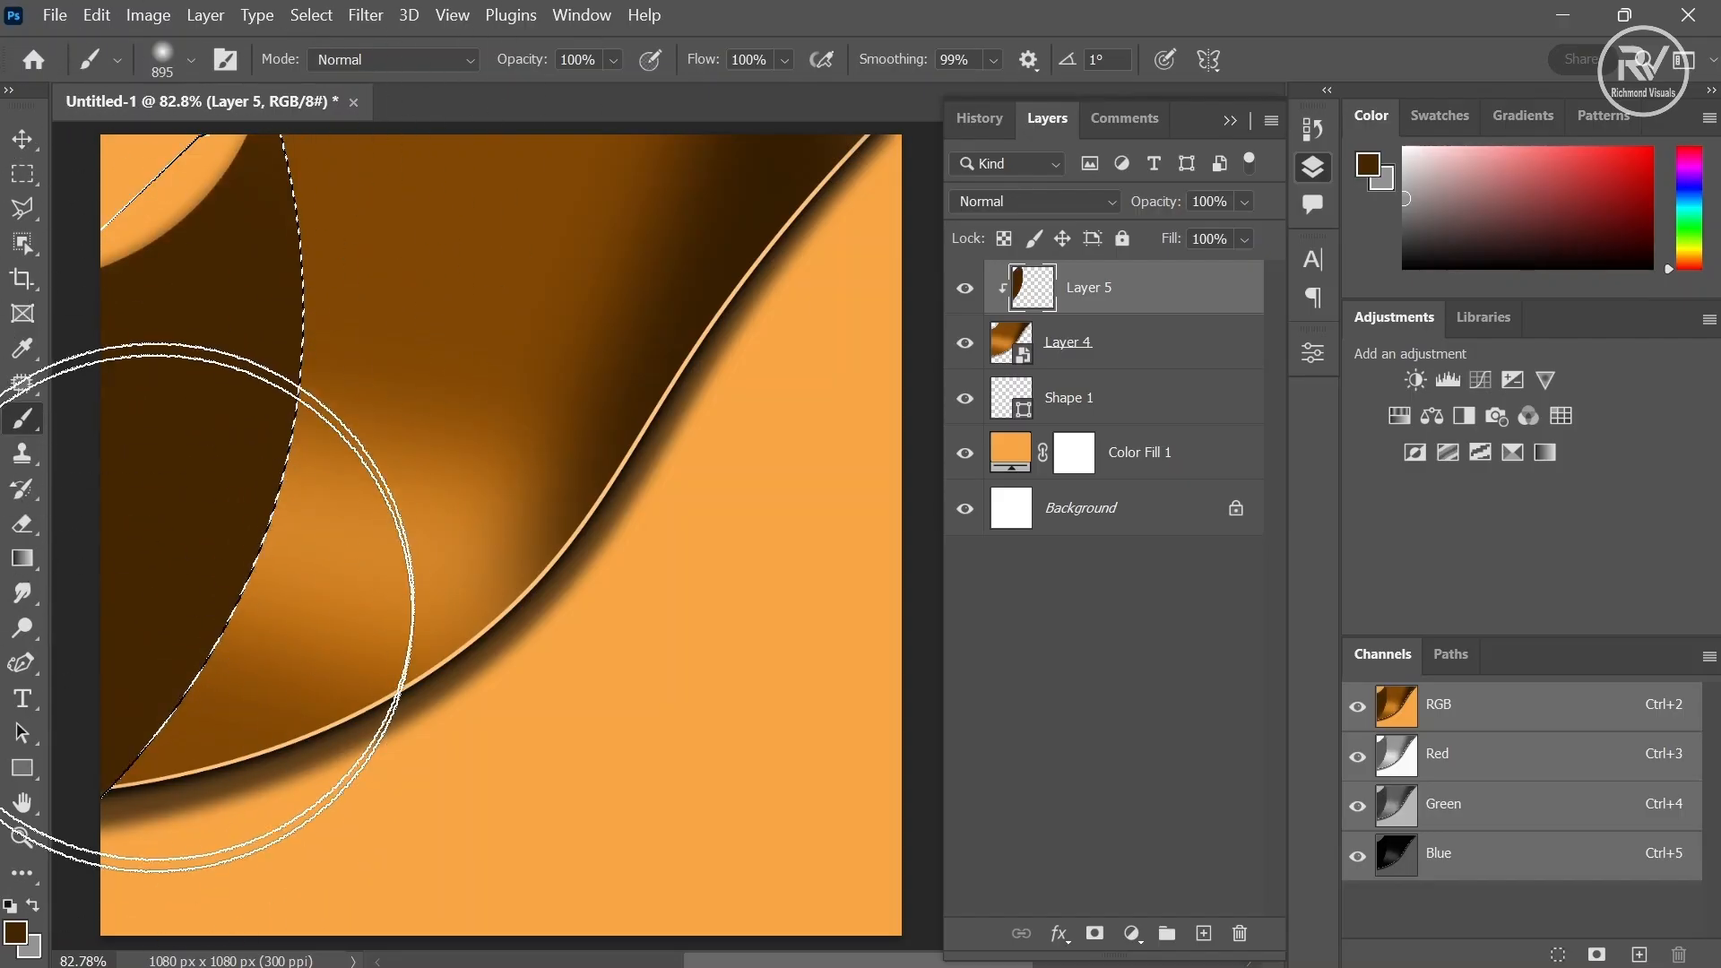
- Deselect and apply a Gaussian Blur of 4.9 pixels to Layer 5
left_click(311, 15)
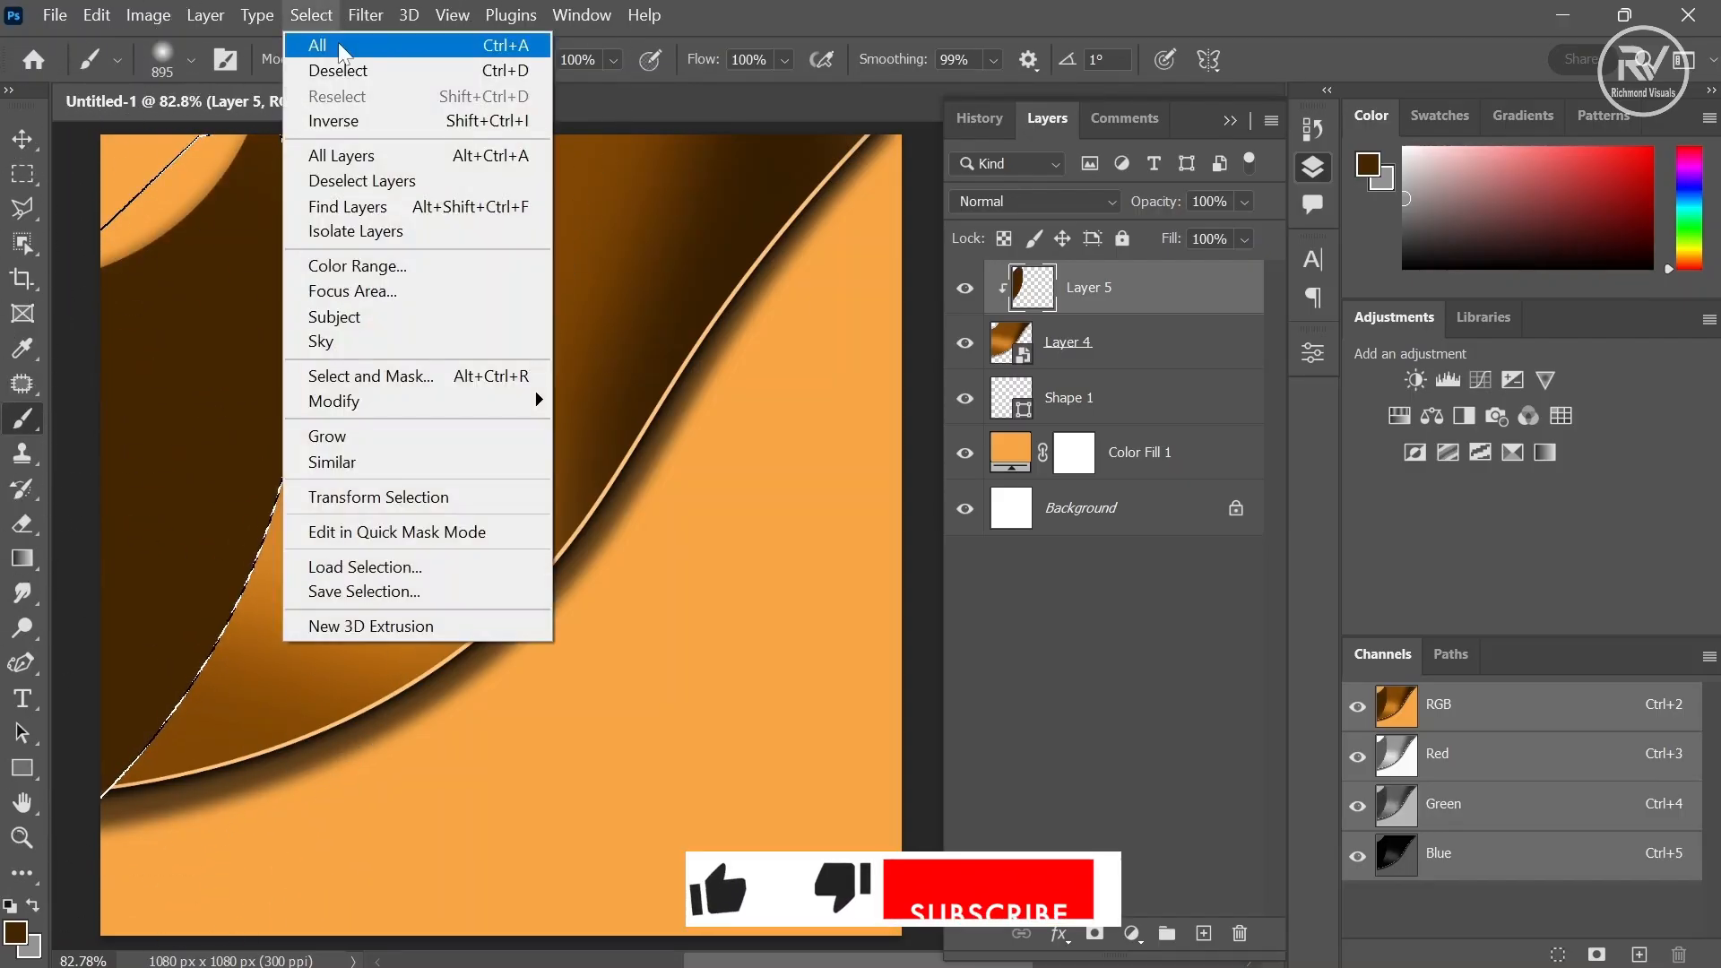
left_click(346, 73)
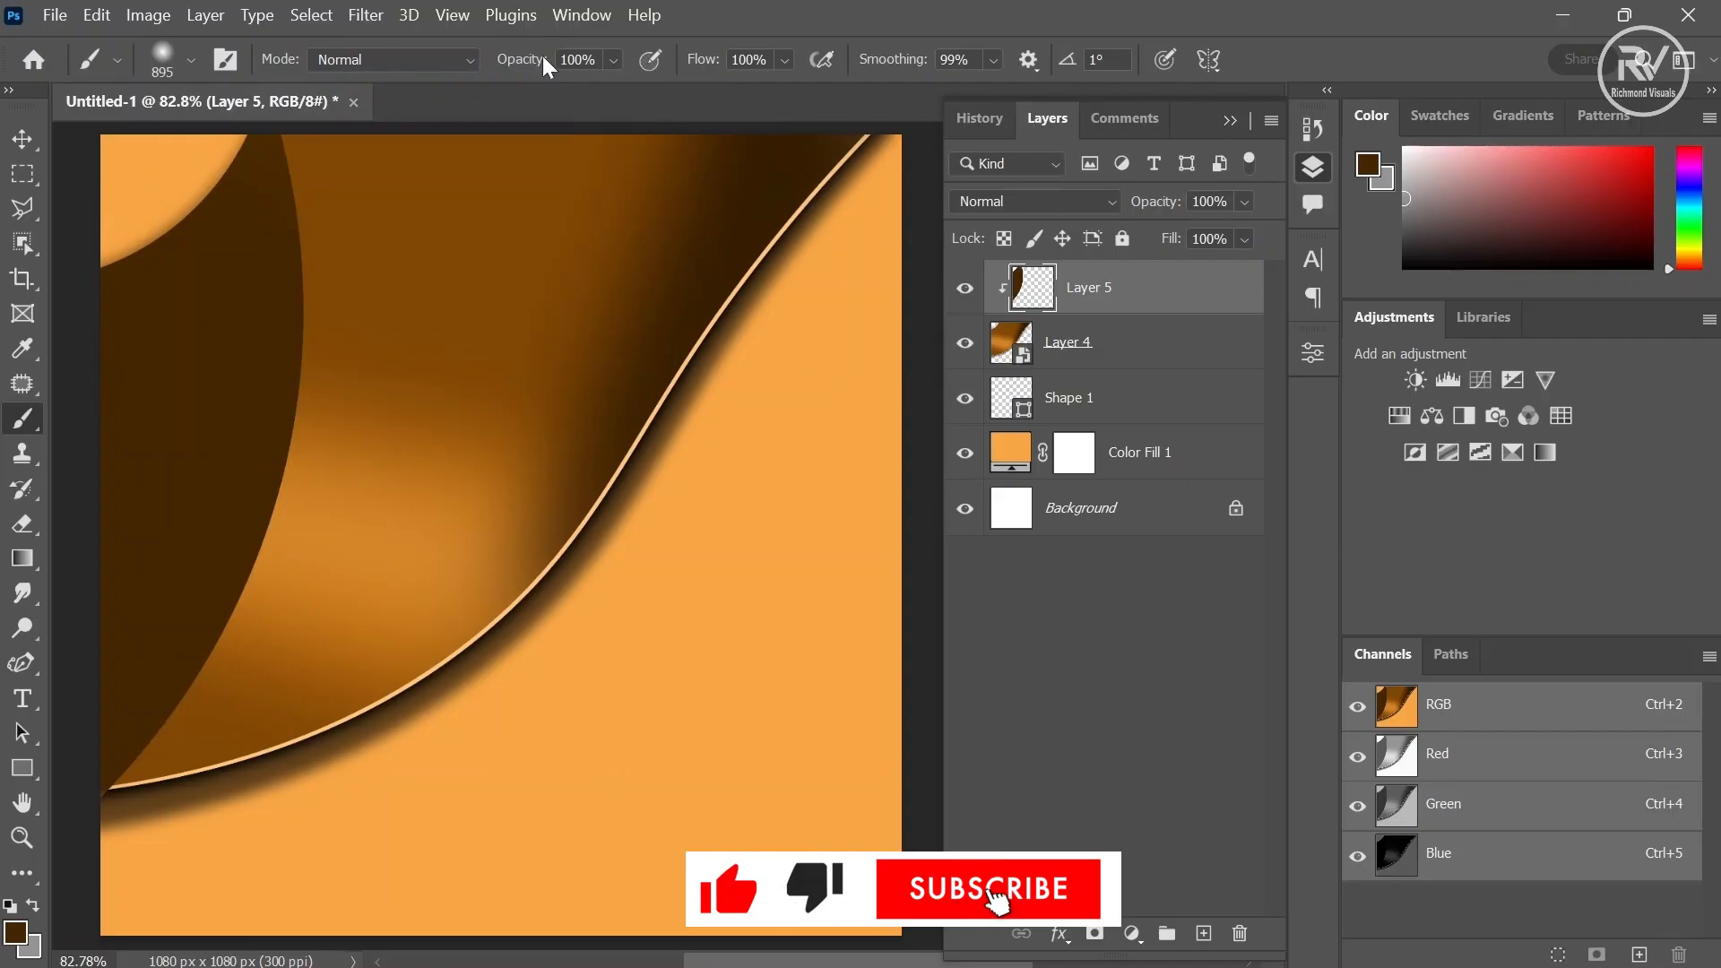
left_click(366, 15)
mouse_move(408, 339)
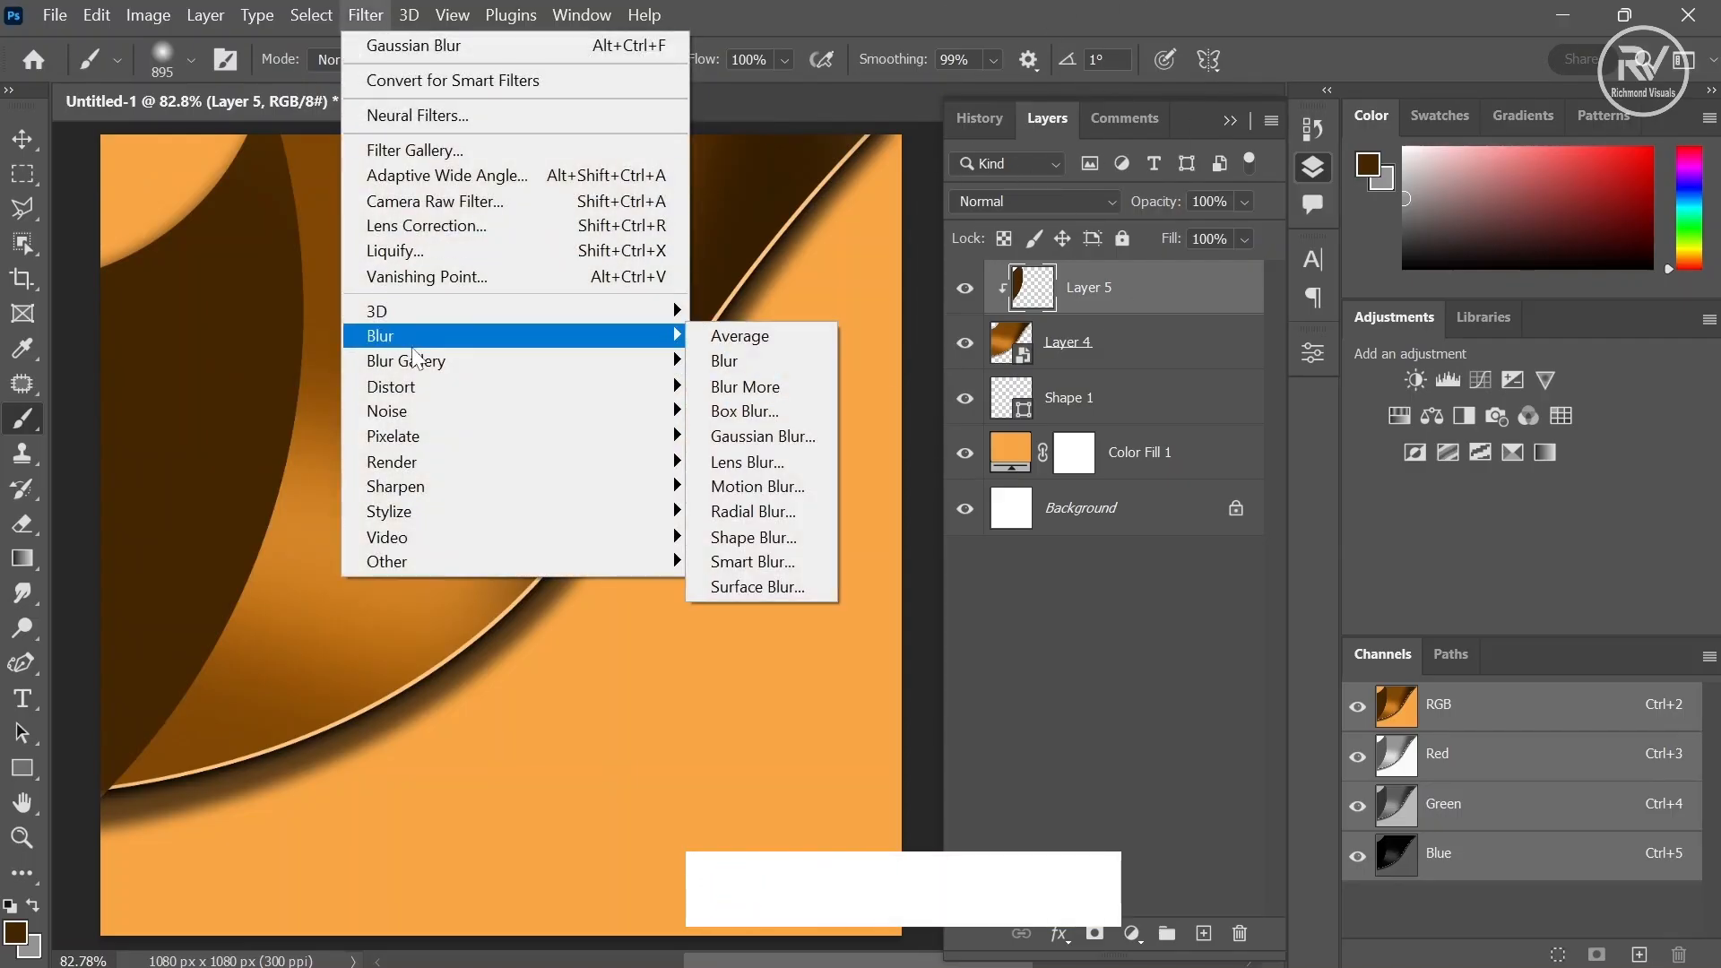
left_click(741, 434)
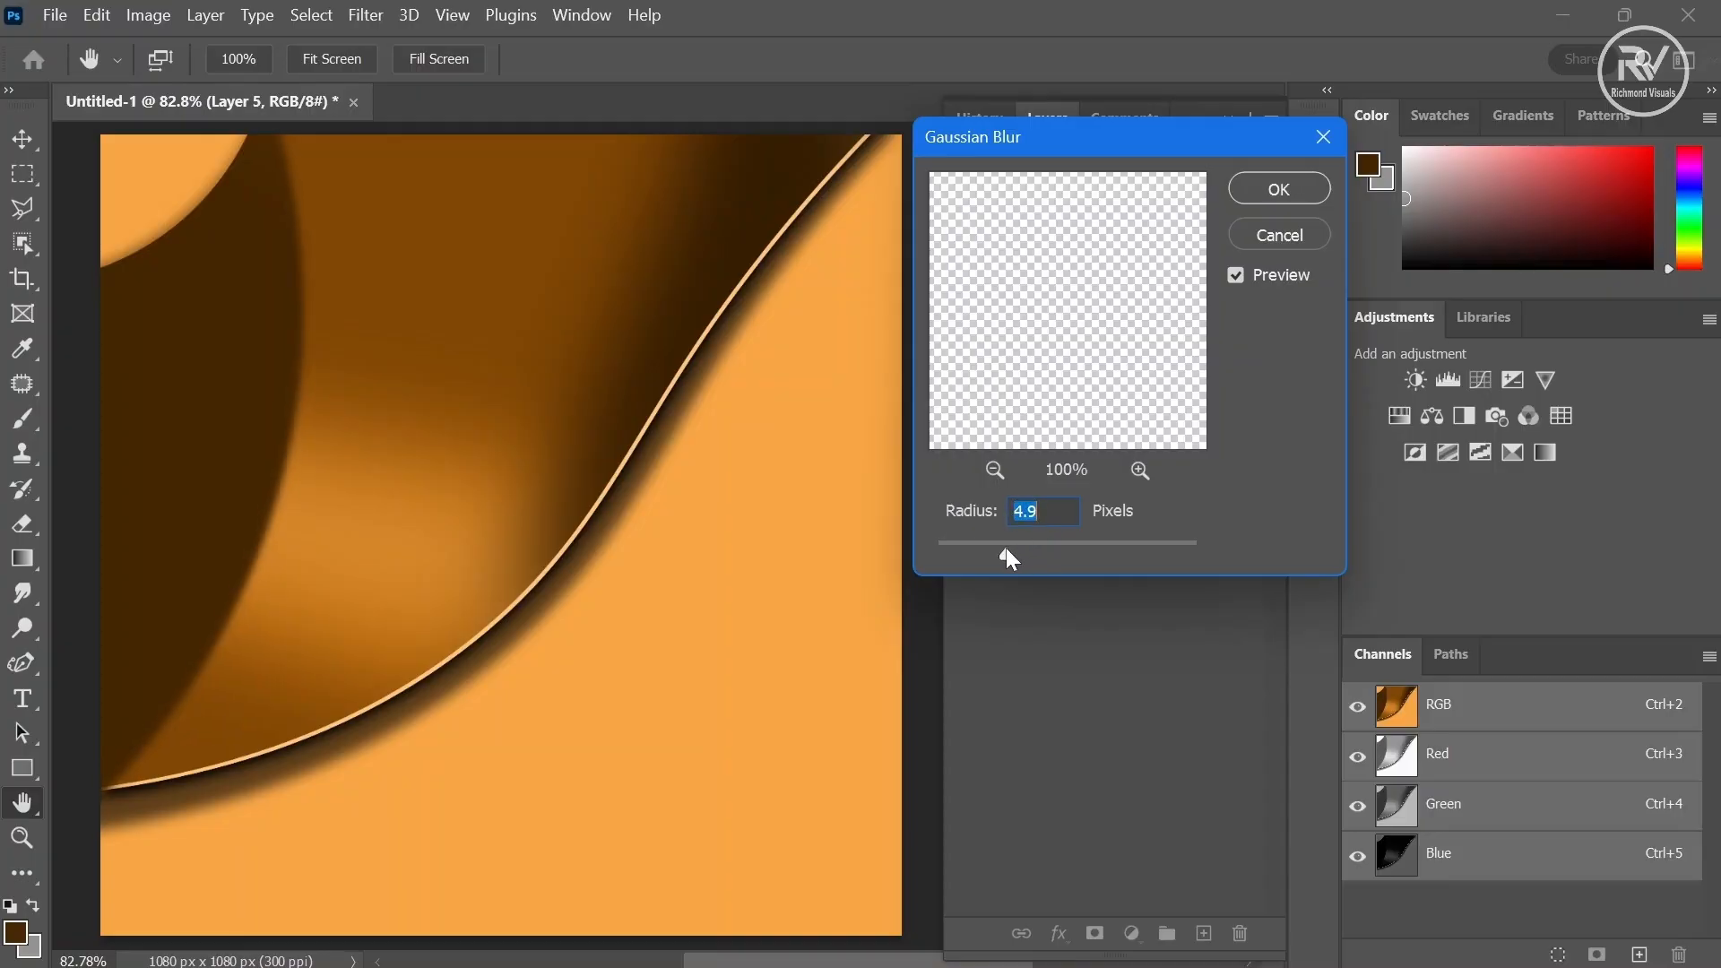
left_click(1274, 191)
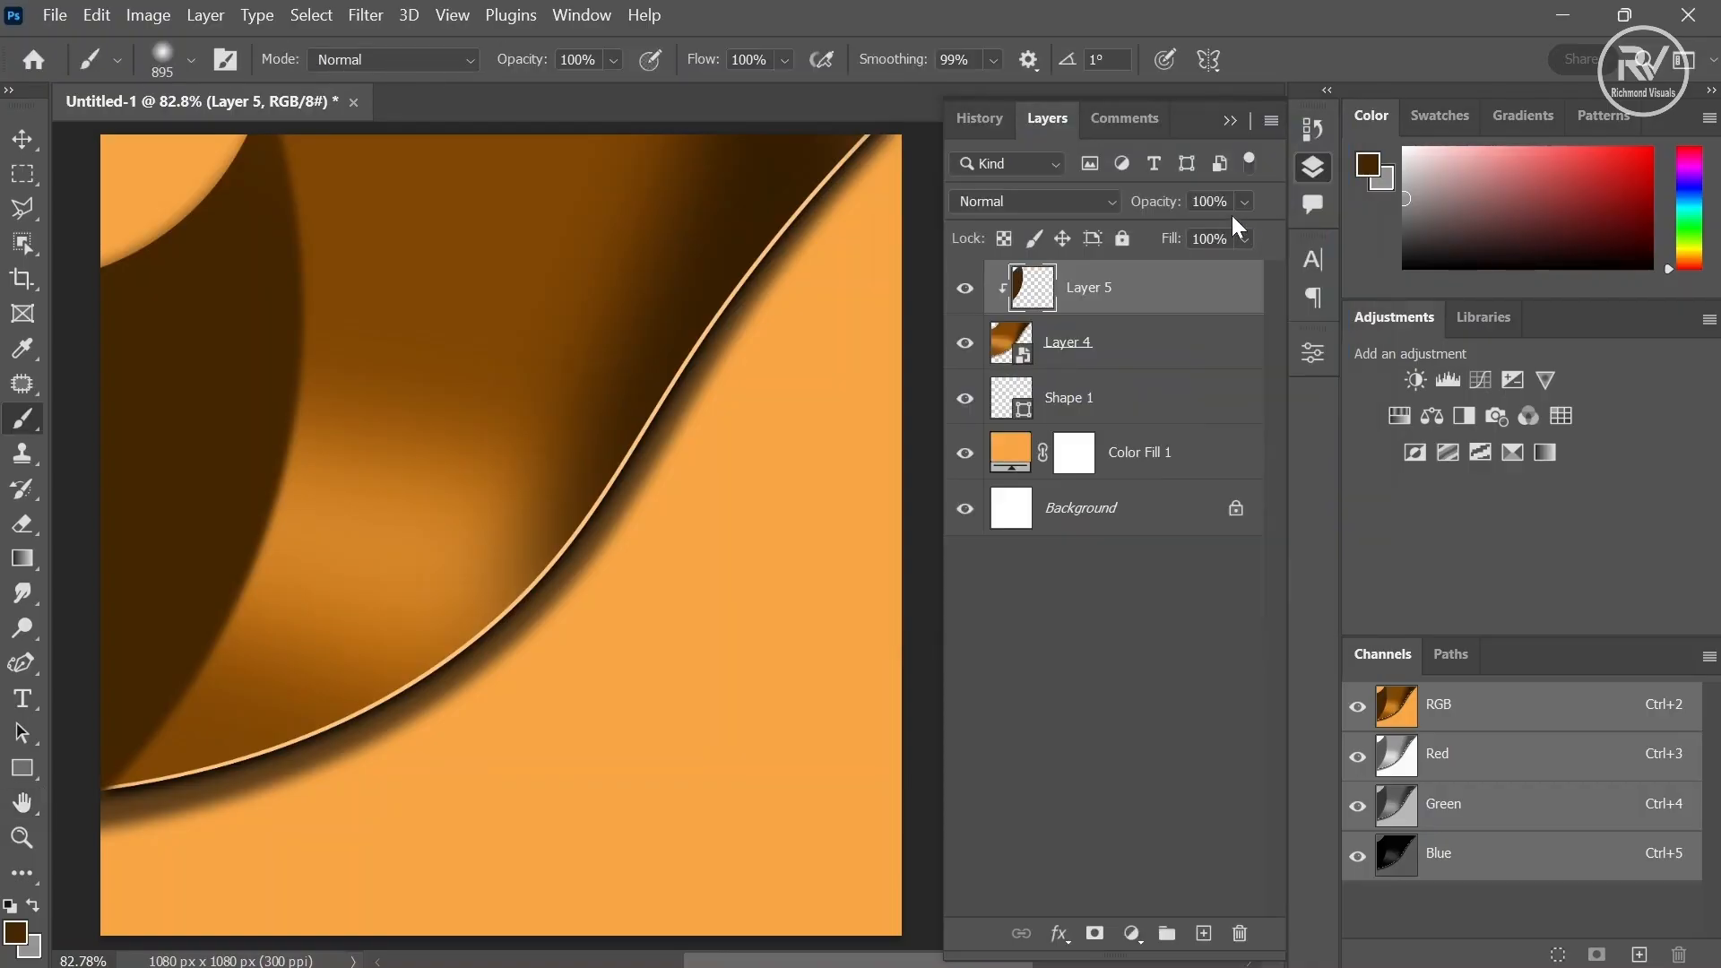
- Lower Layer 5's opacity to 38%
left_click(1242, 202)
left_click(1192, 234)
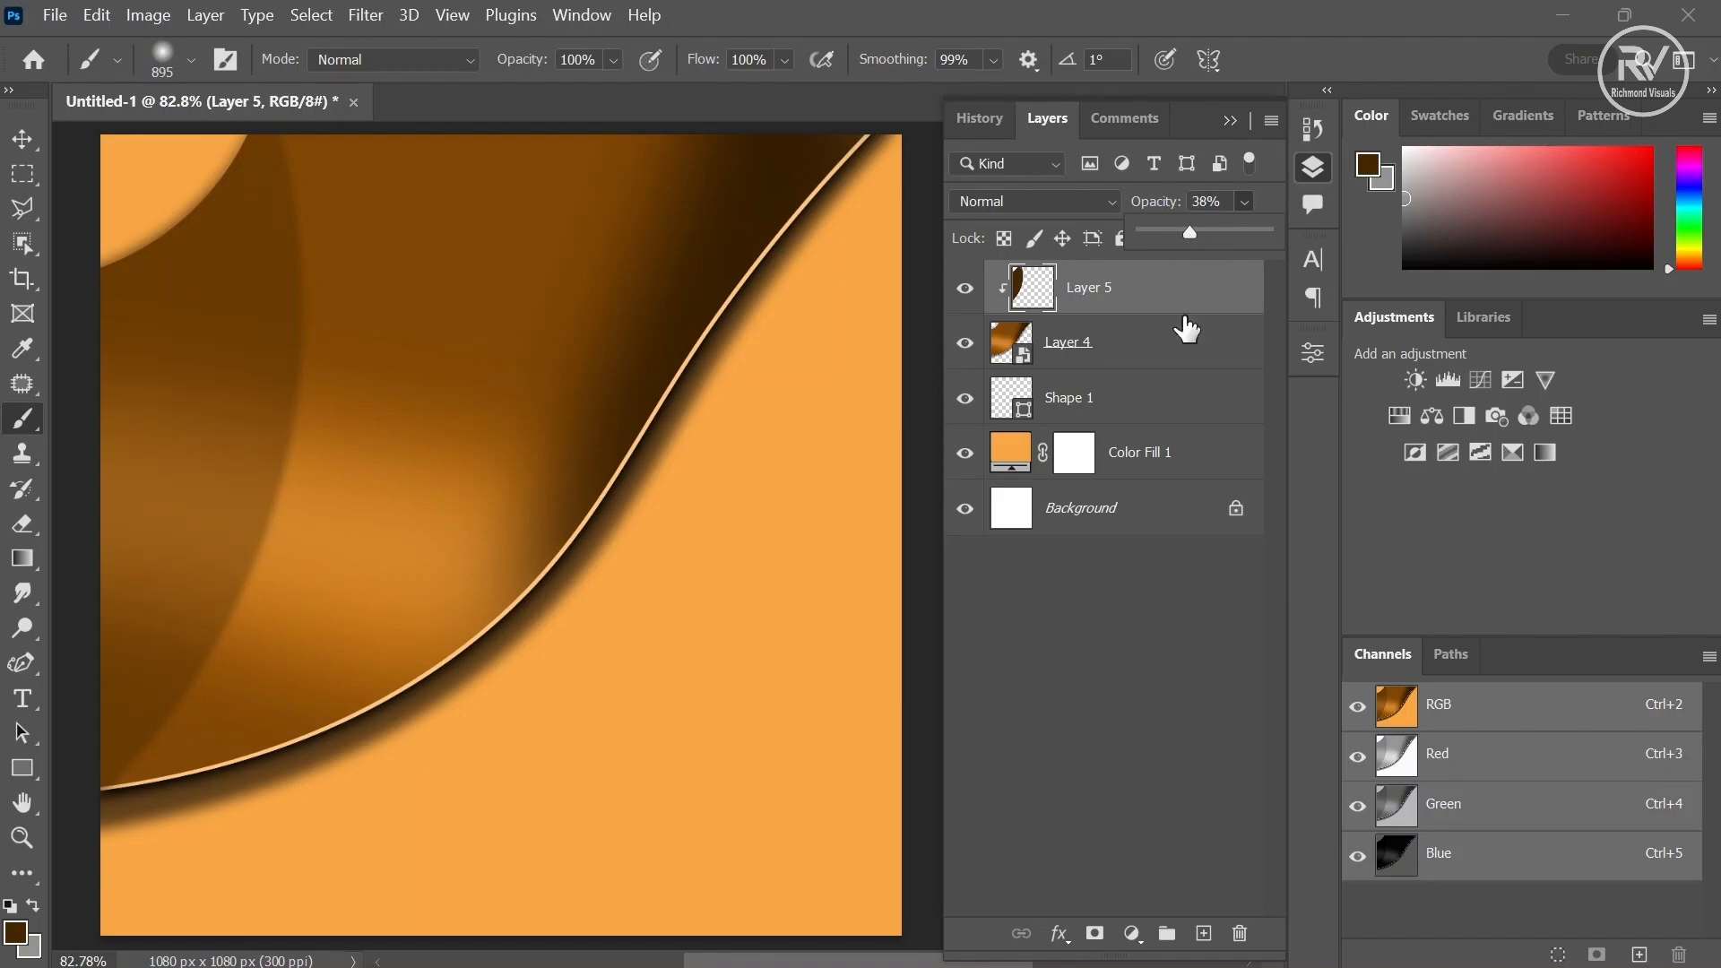
left_click(1107, 308)
- Bring the Oppo phone image from its own document into the design as a new layer
left_click(622, 105)
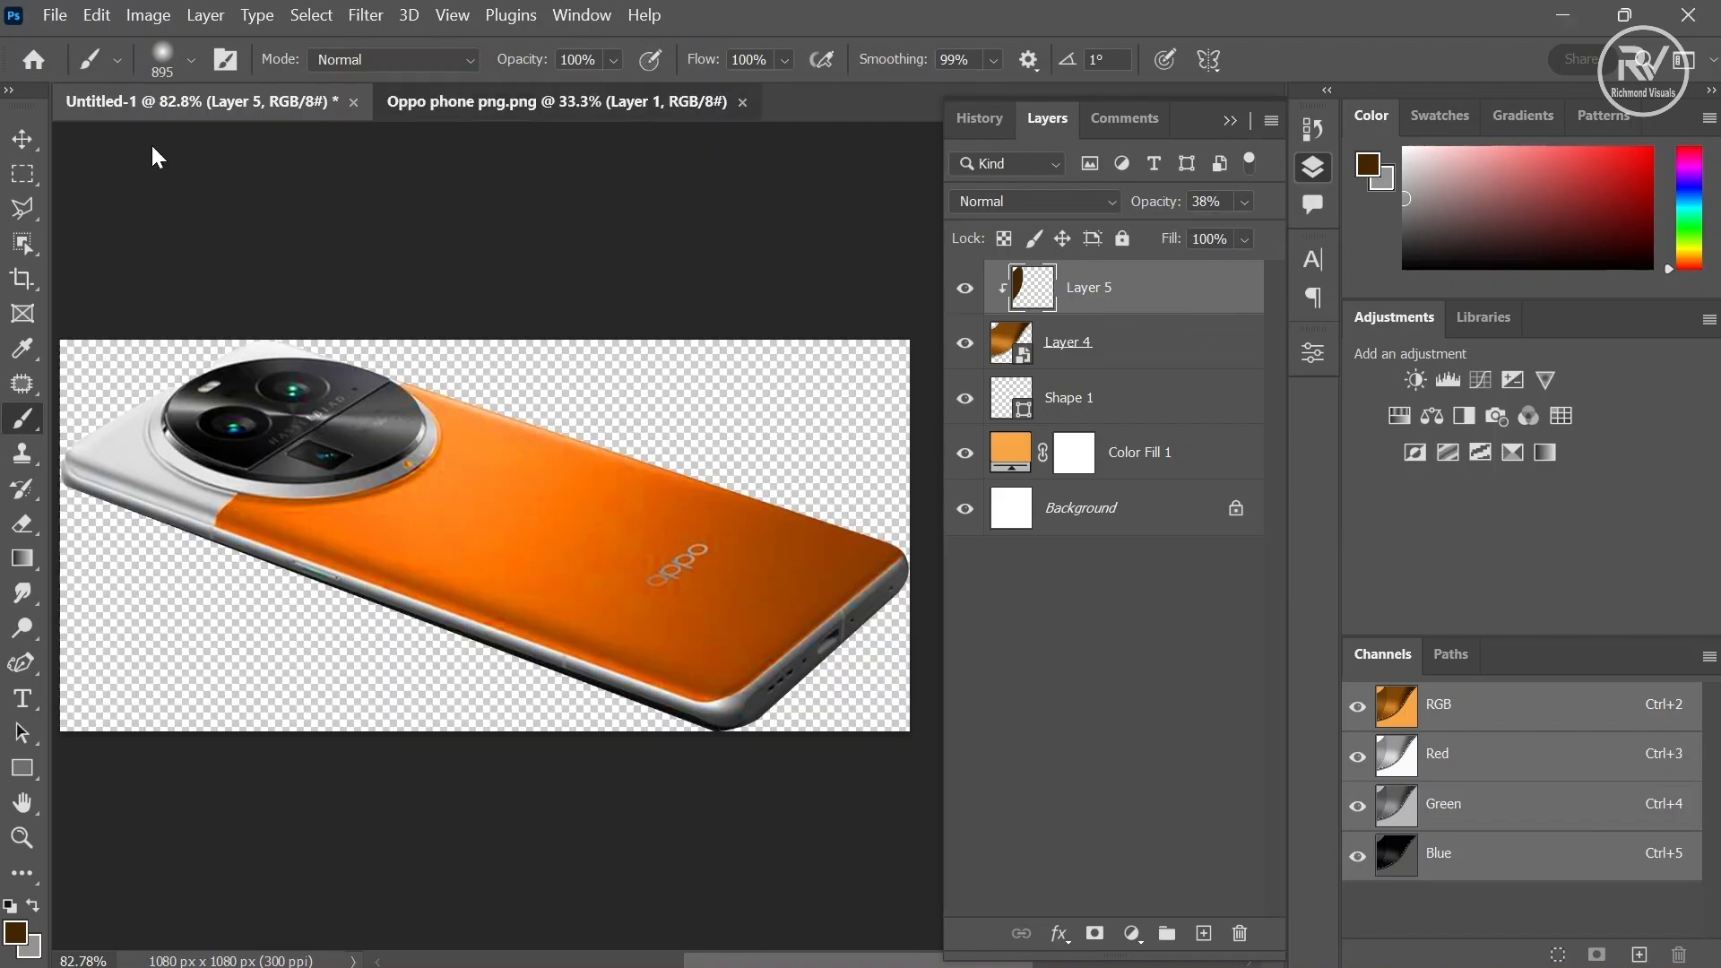
left_click(20, 148)
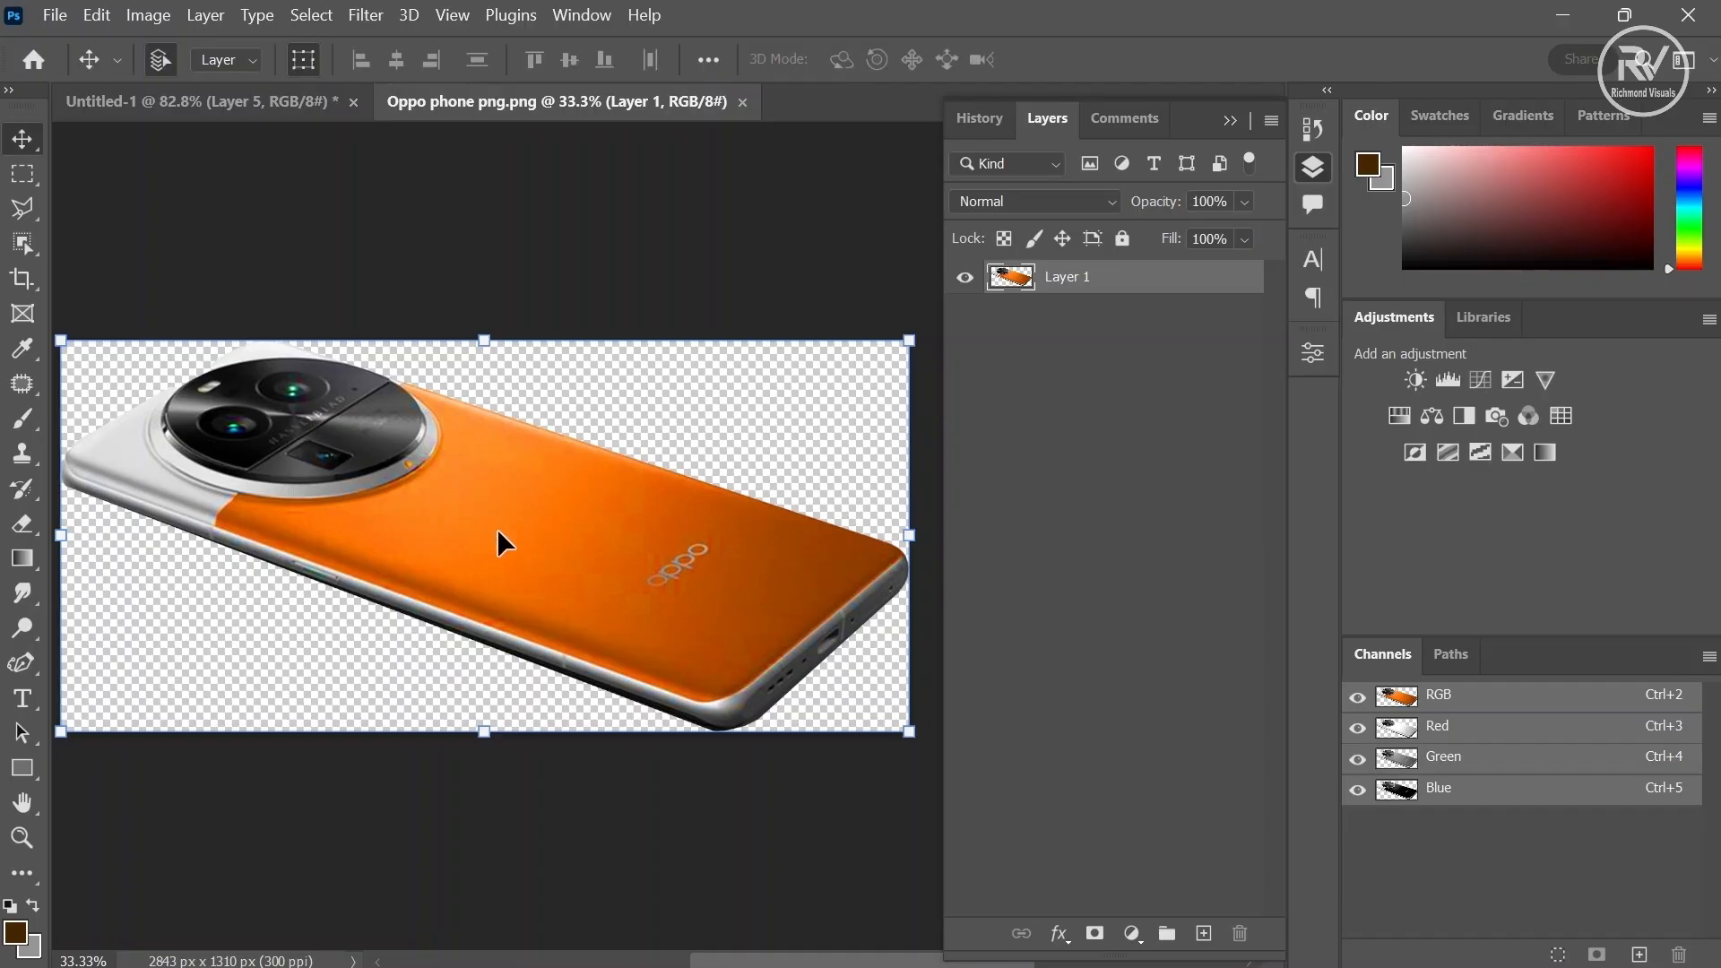
left_click_drag(496, 529, 334, 295)
left_click_drag(461, 430, 459, 423)
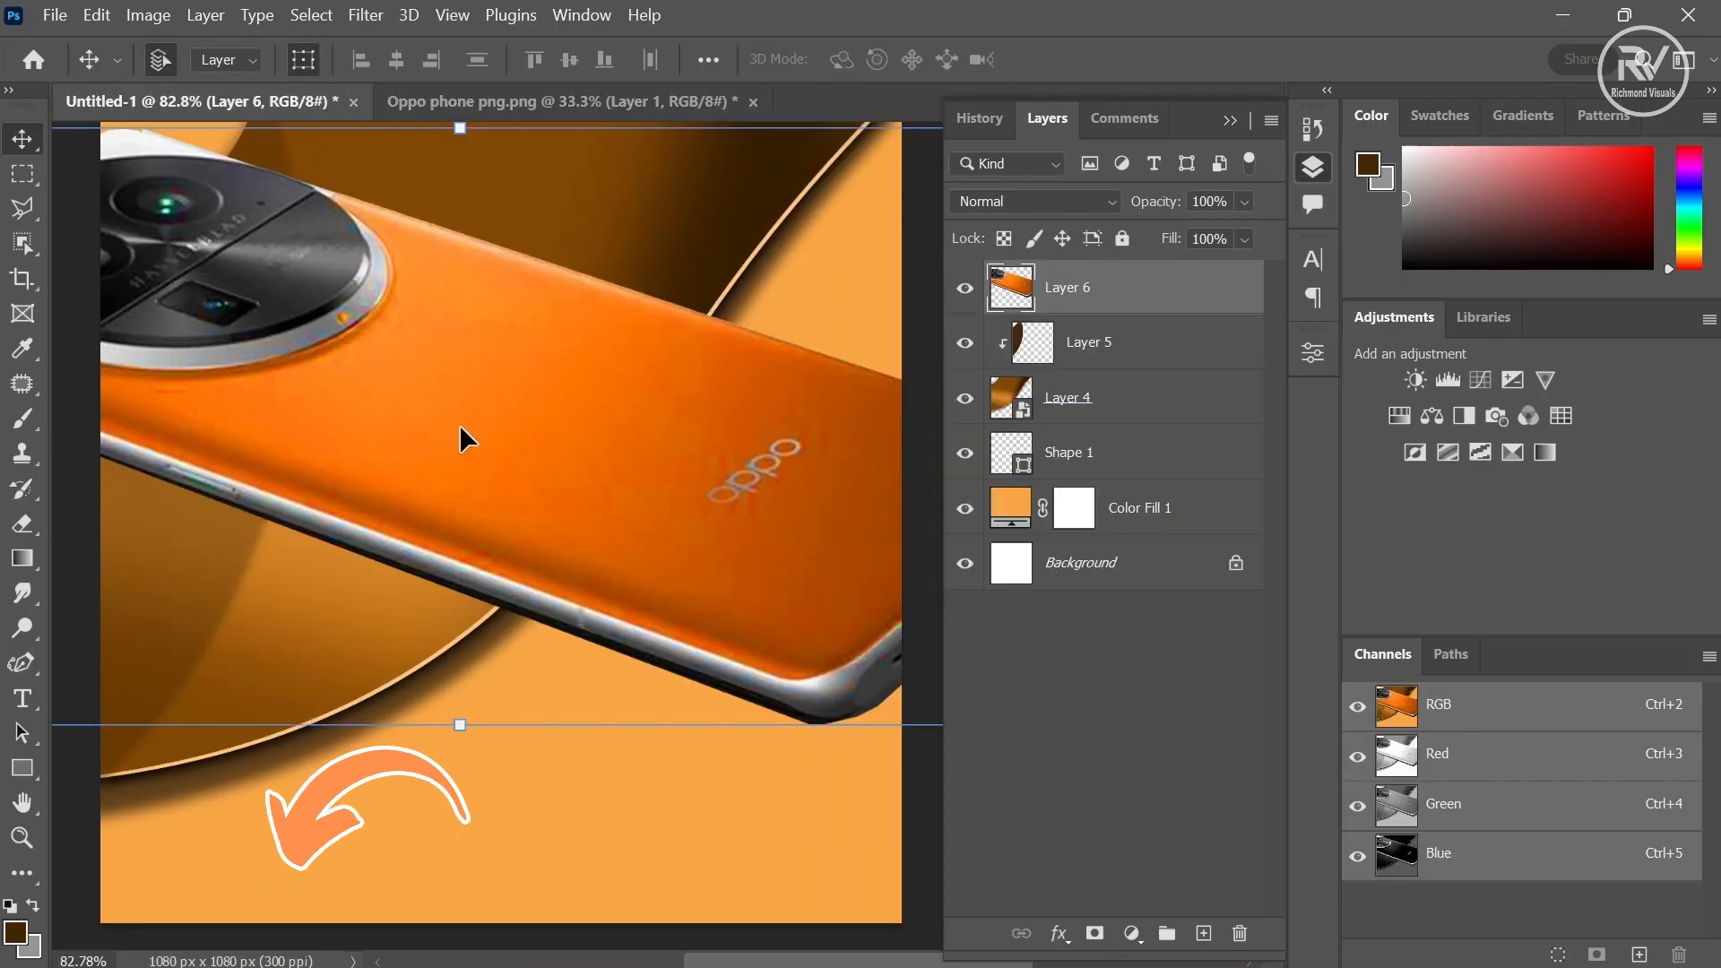
- Scale the phone down and position it across the middle of the curved shape
left_click_drag(462, 728, 426, 498)
left_click_drag(599, 338, 645, 548)
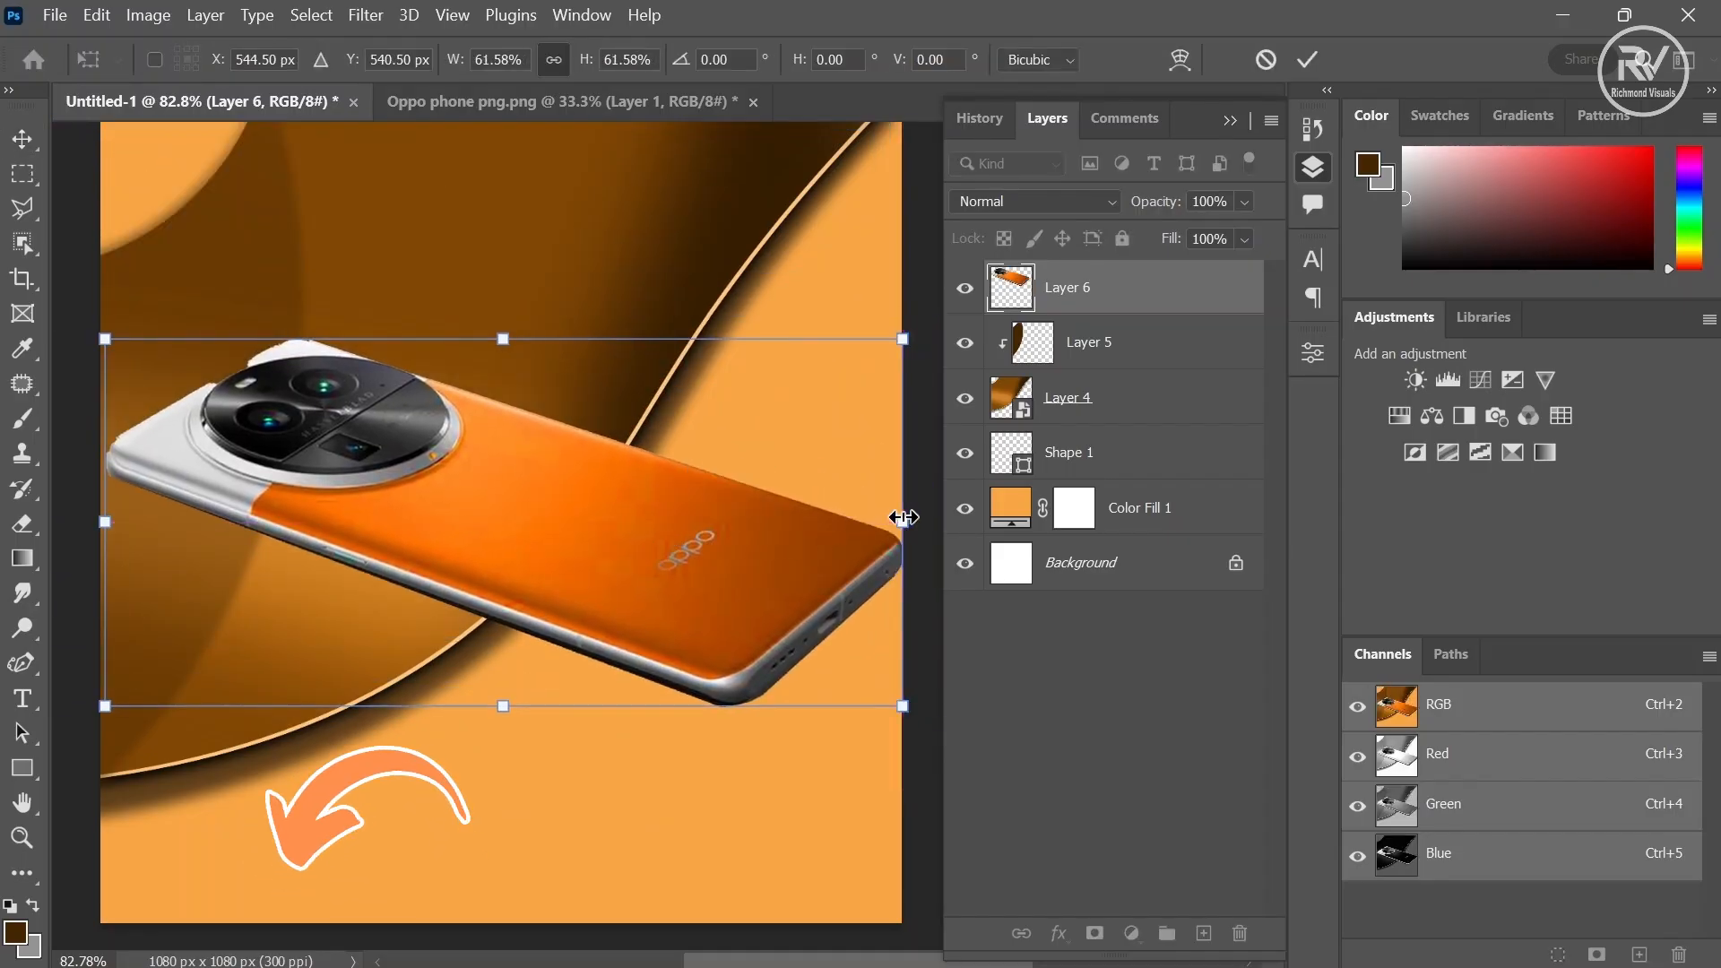
left_click_drag(902, 522, 798, 516)
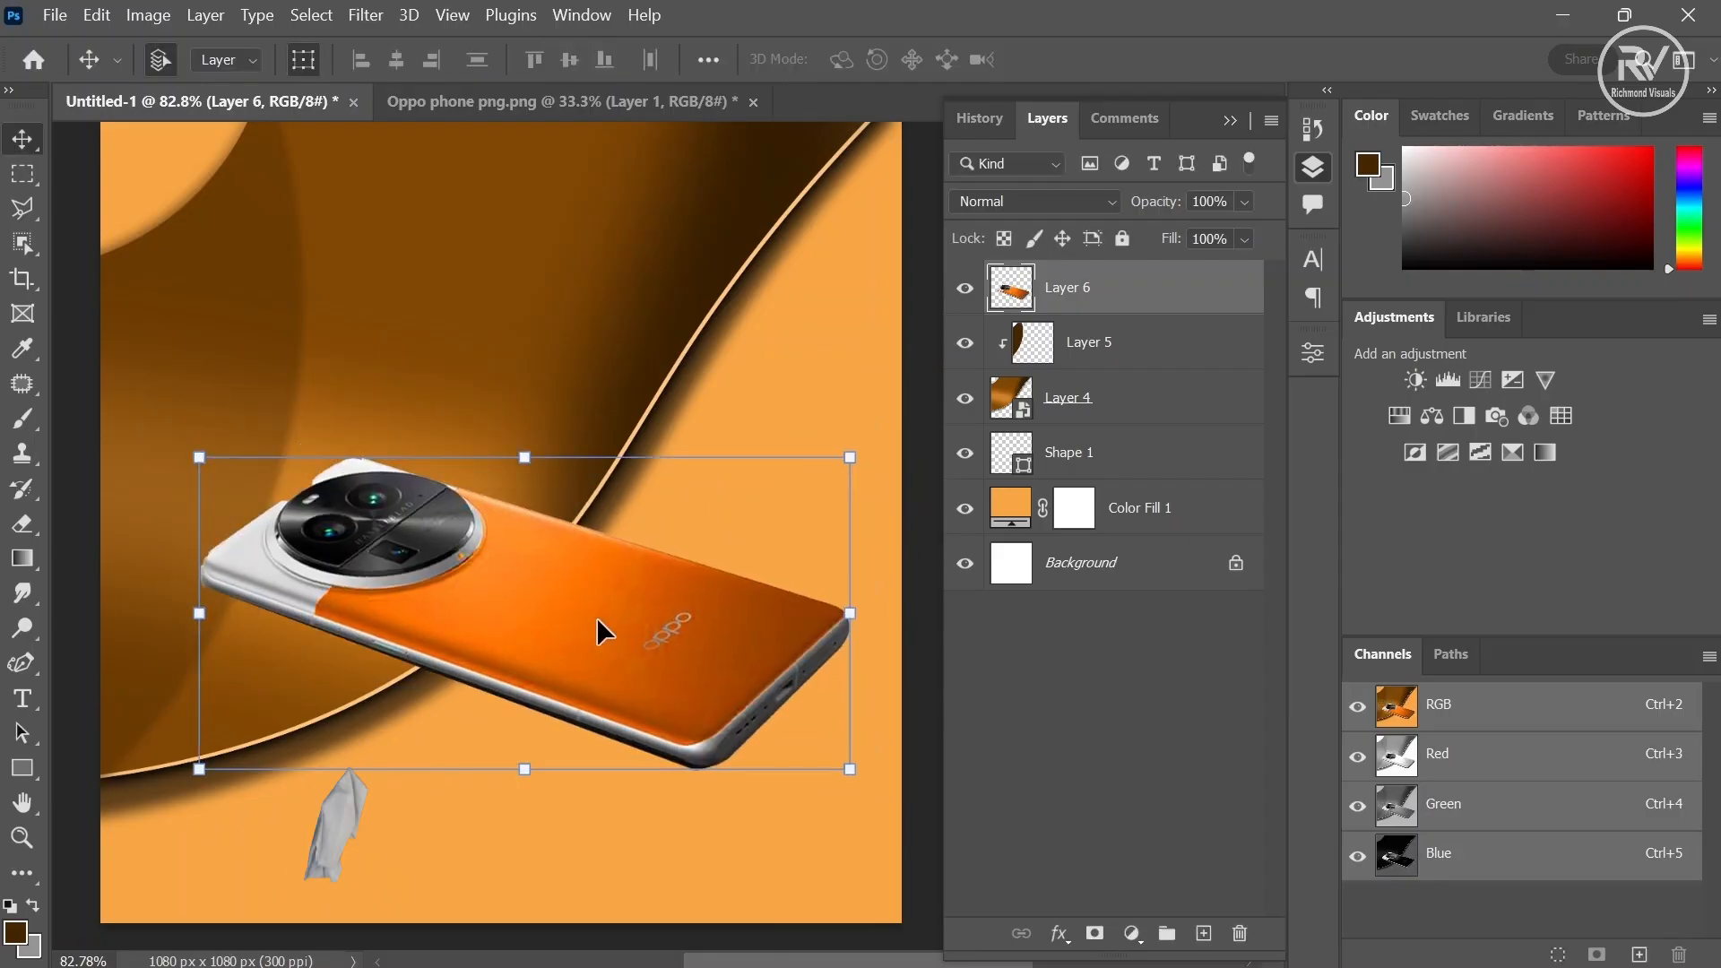
- Duplicate the phone layer as Layer 6 copy
right_click(1124, 296)
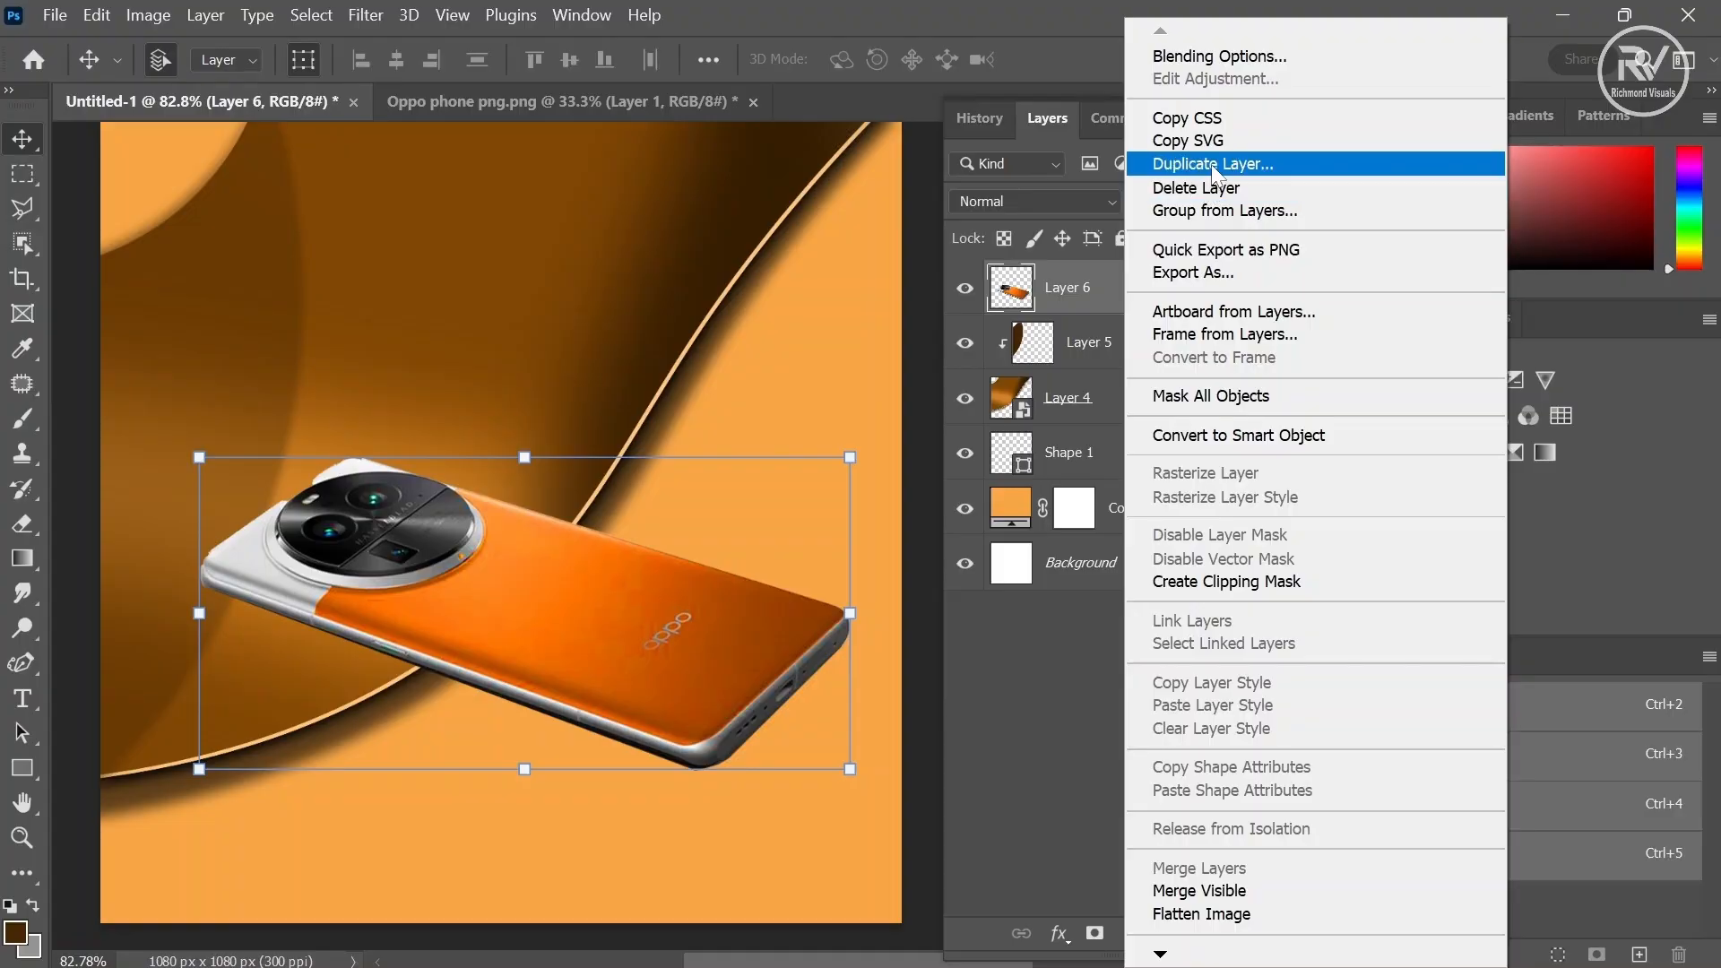
left_click(1212, 164)
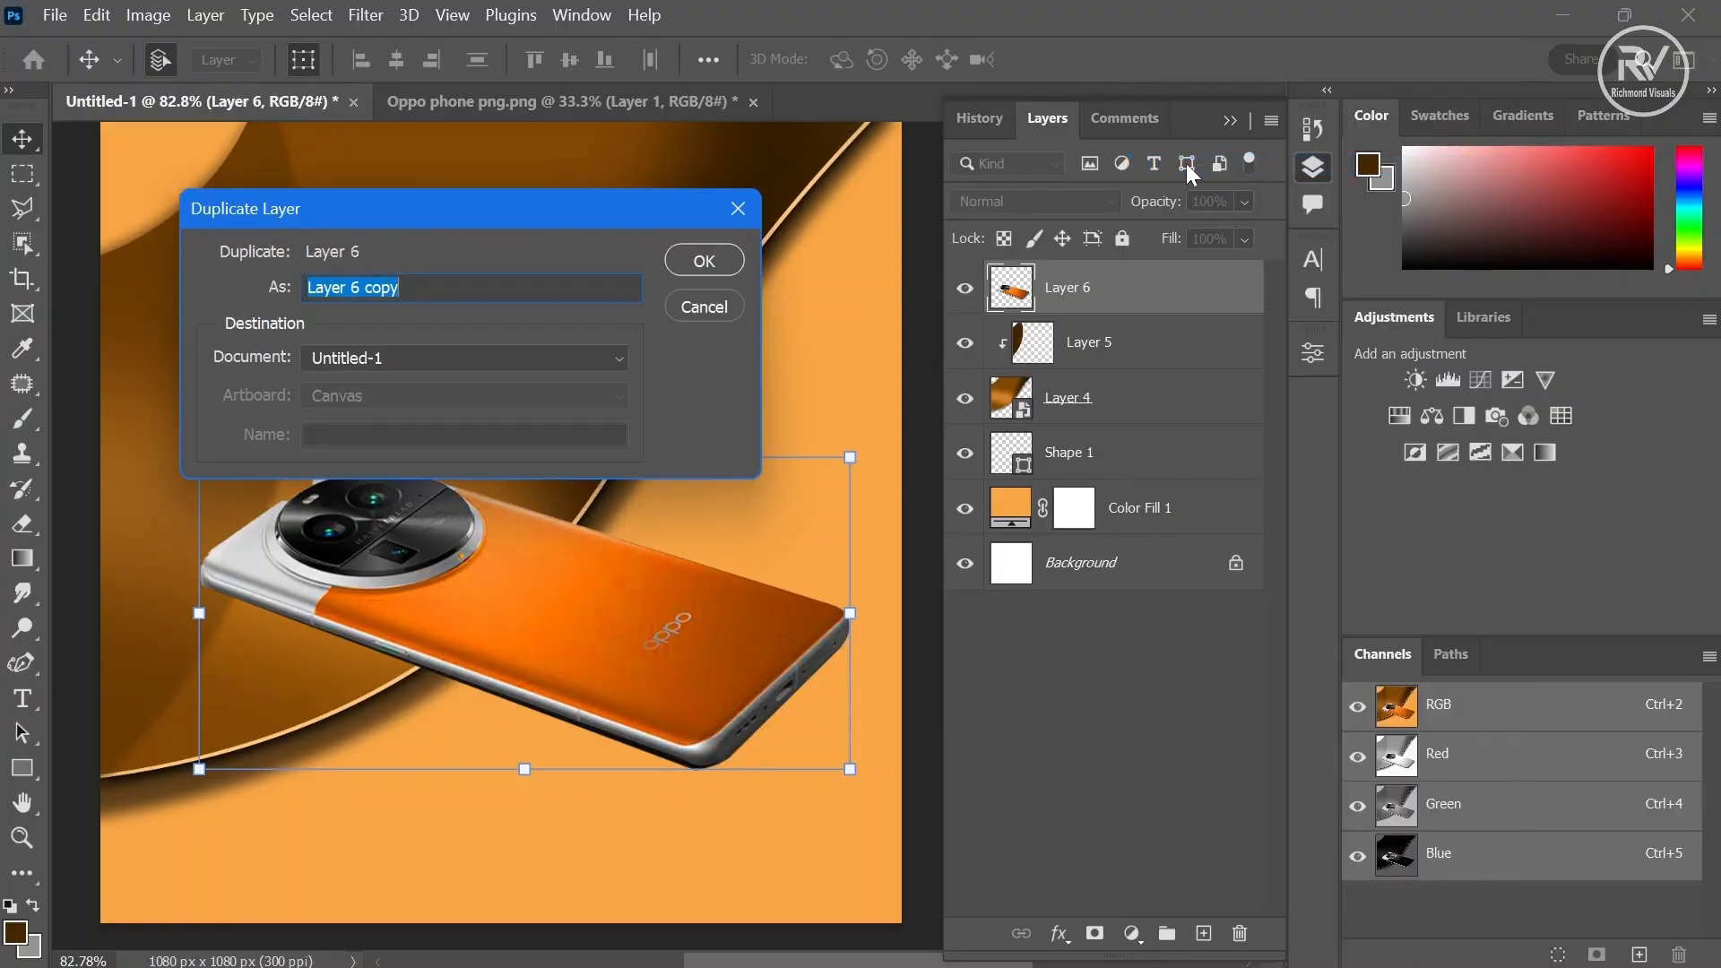
left_click(722, 255)
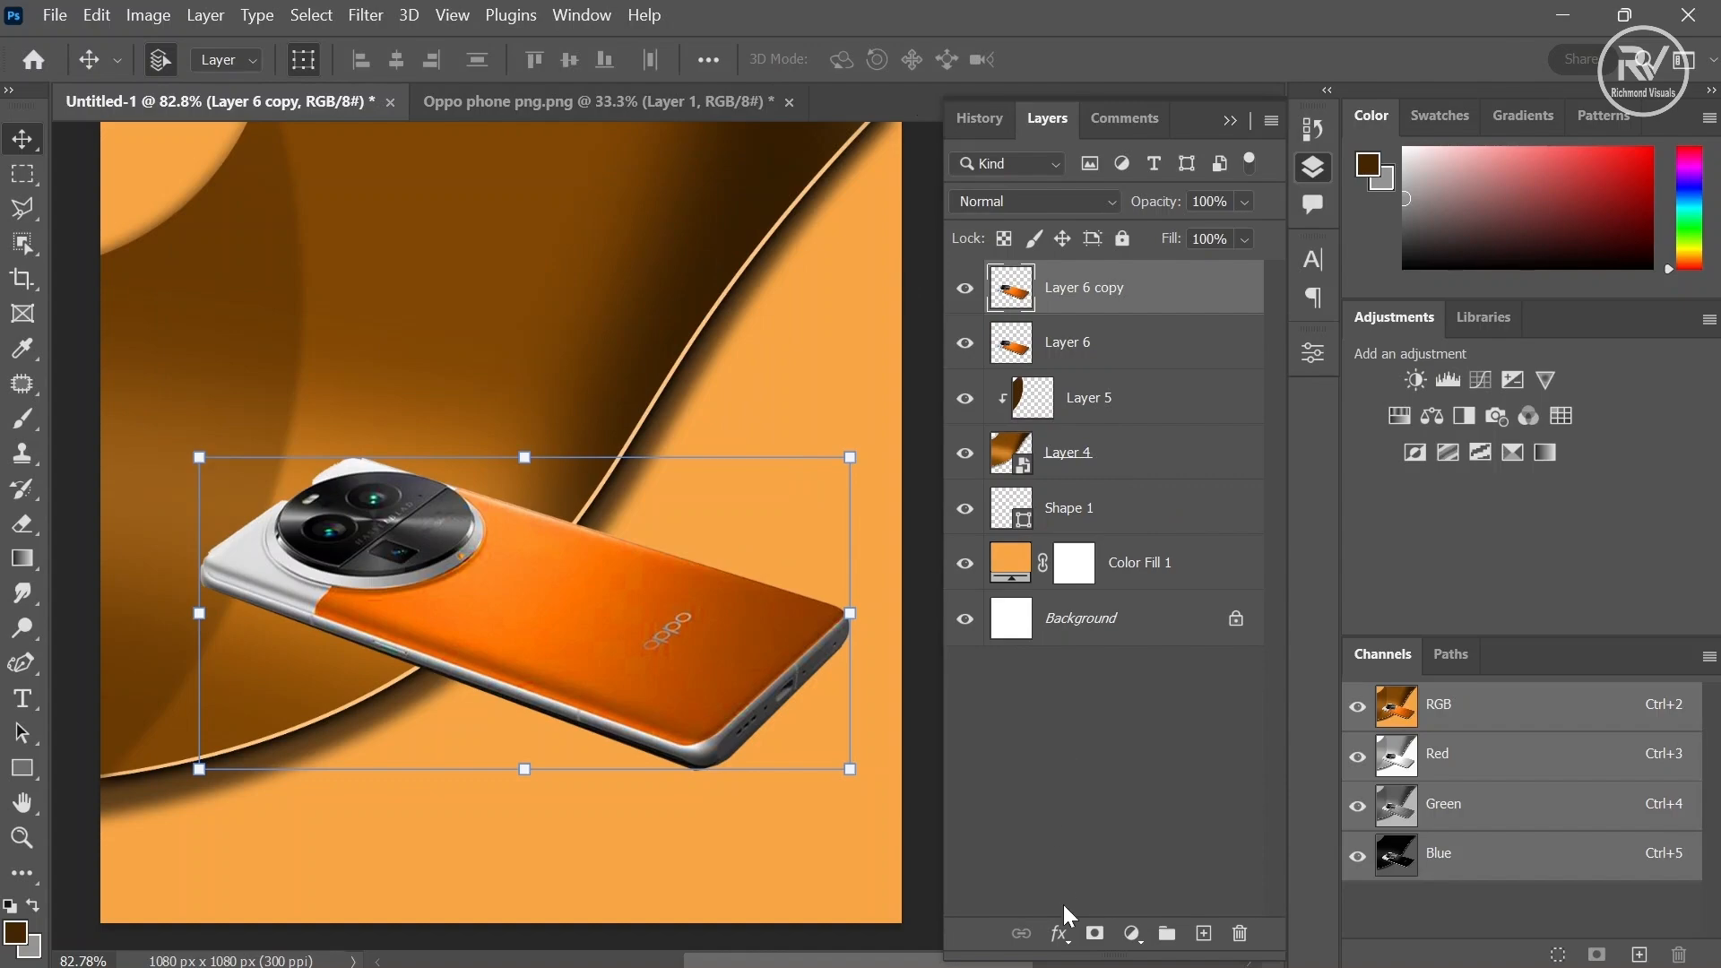
- Add a black (000000) Color Overlay layer style to the phone copy
left_click(1060, 933)
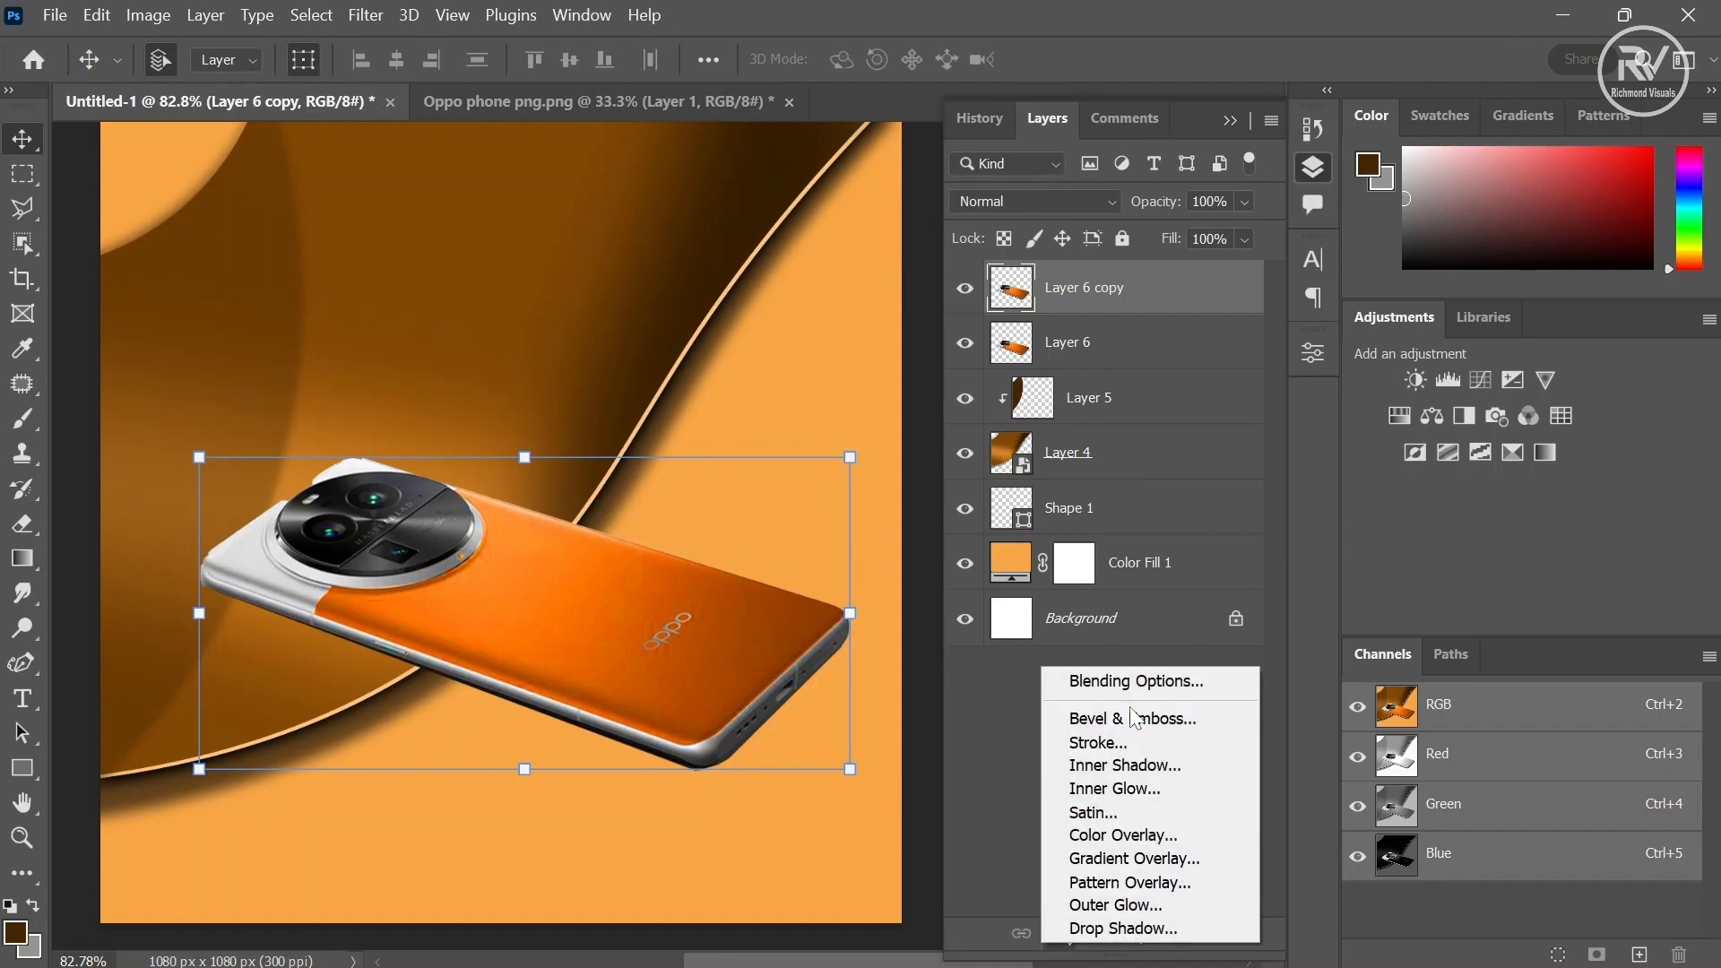
left_click(1132, 837)
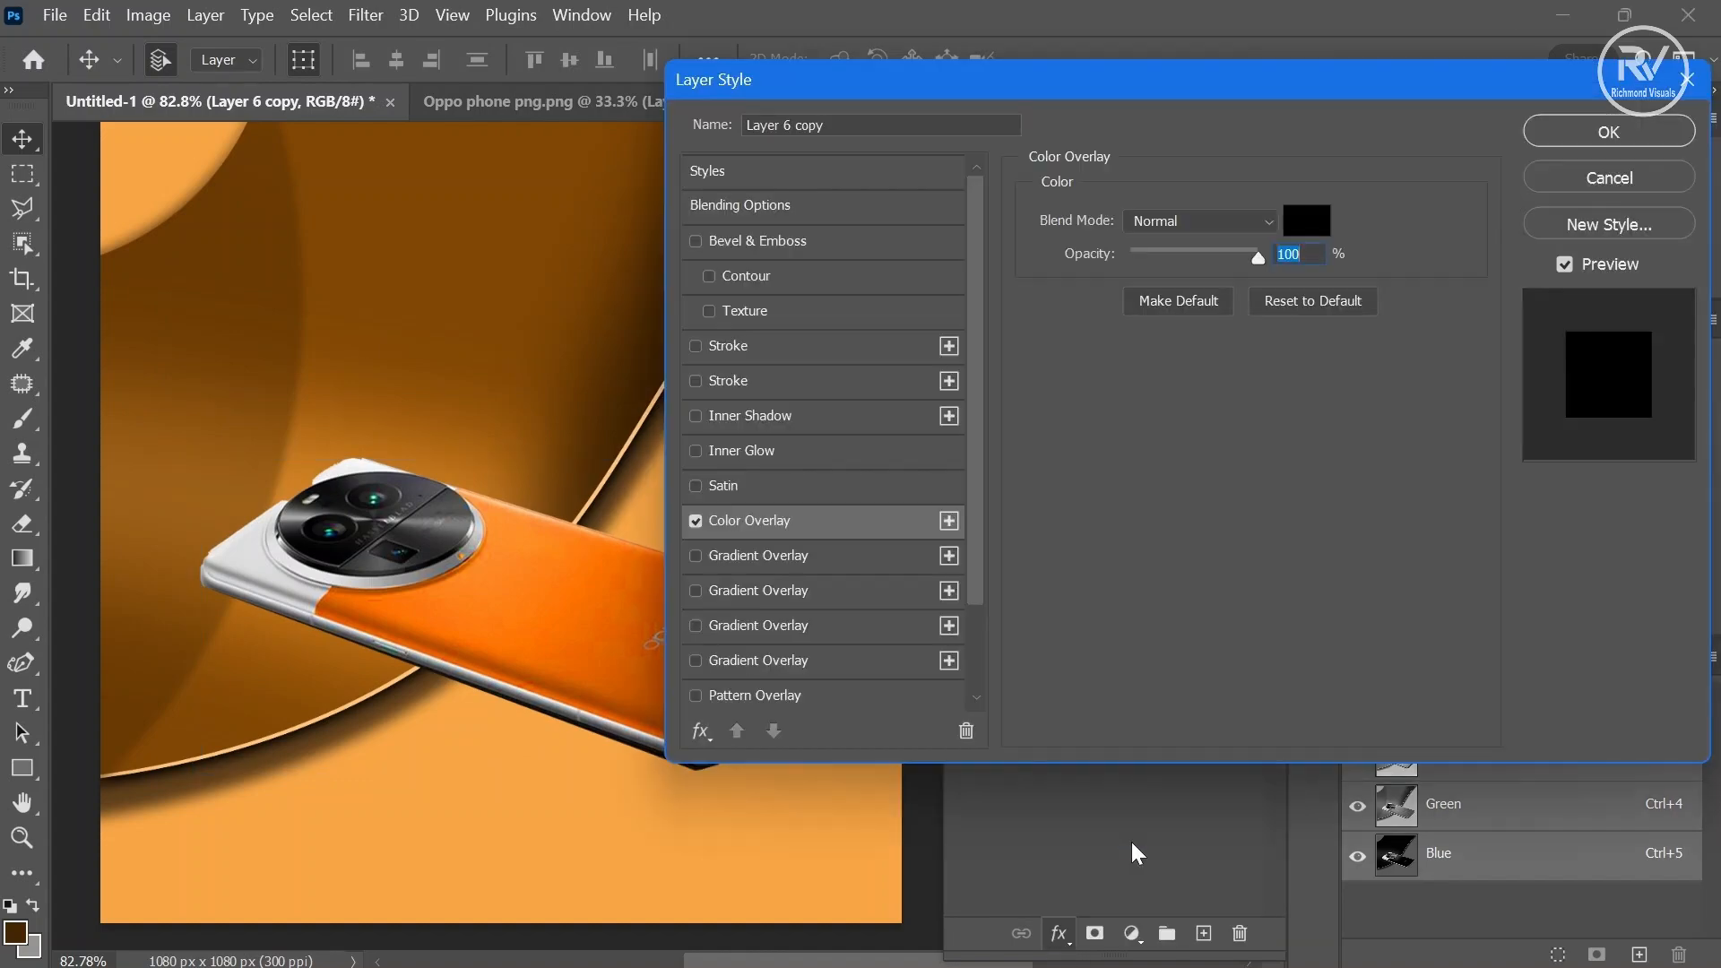
left_click(1311, 224)
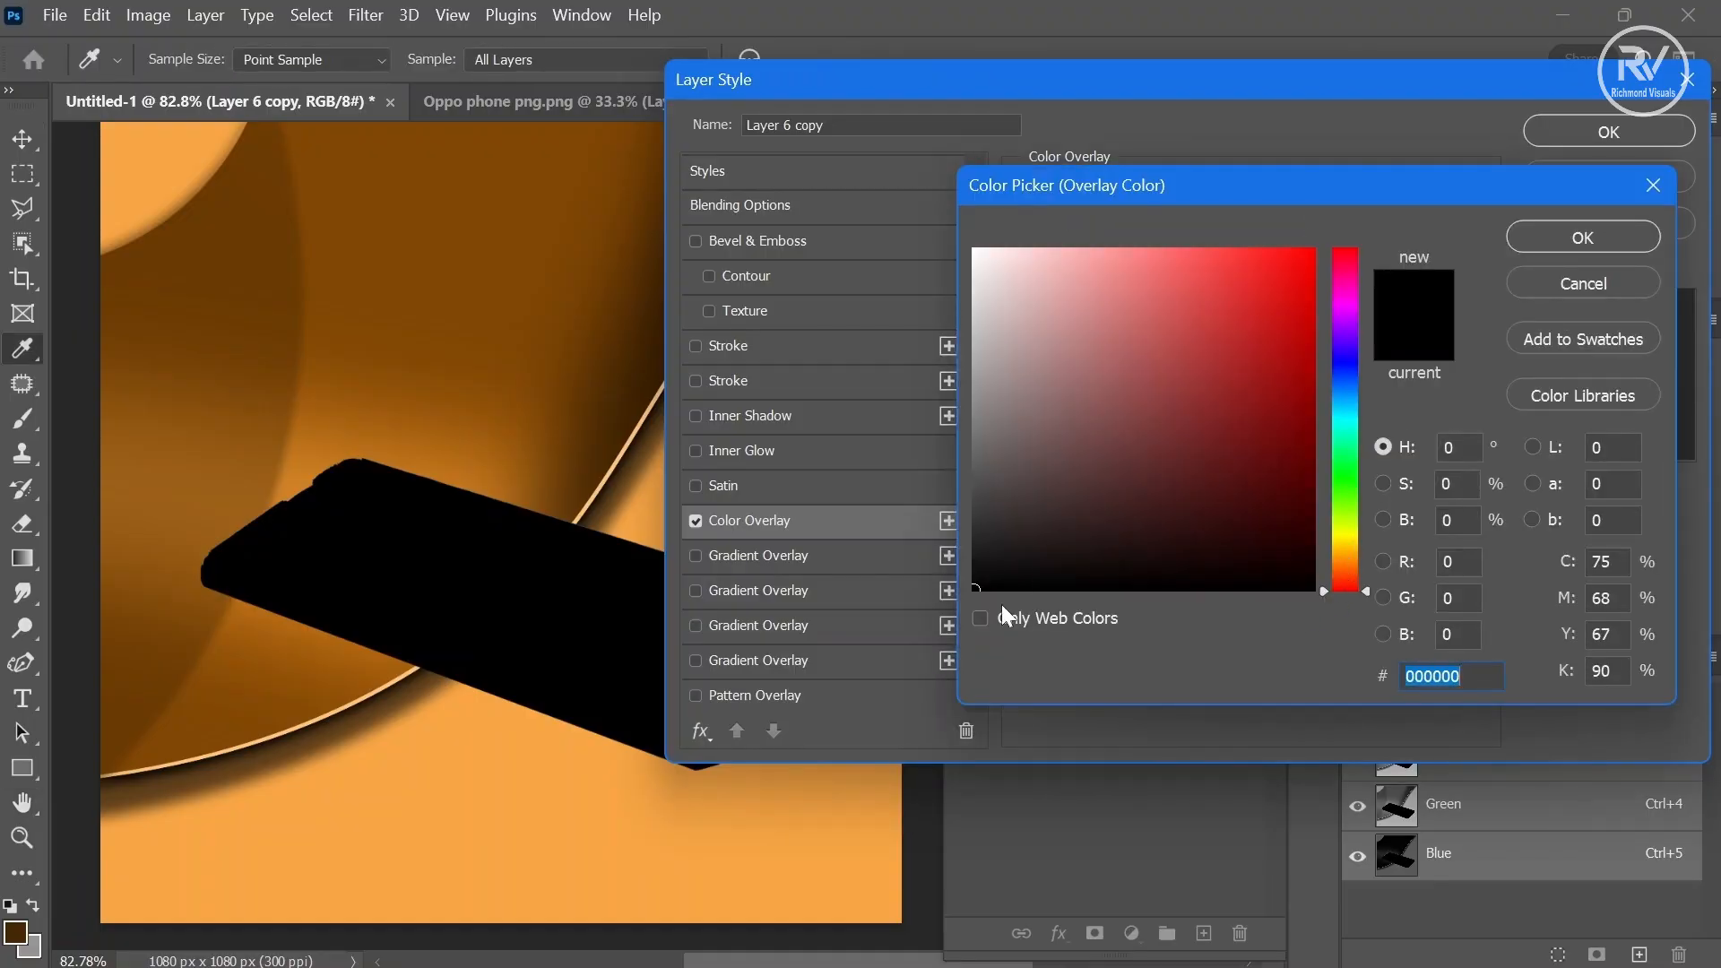
left_click(1593, 229)
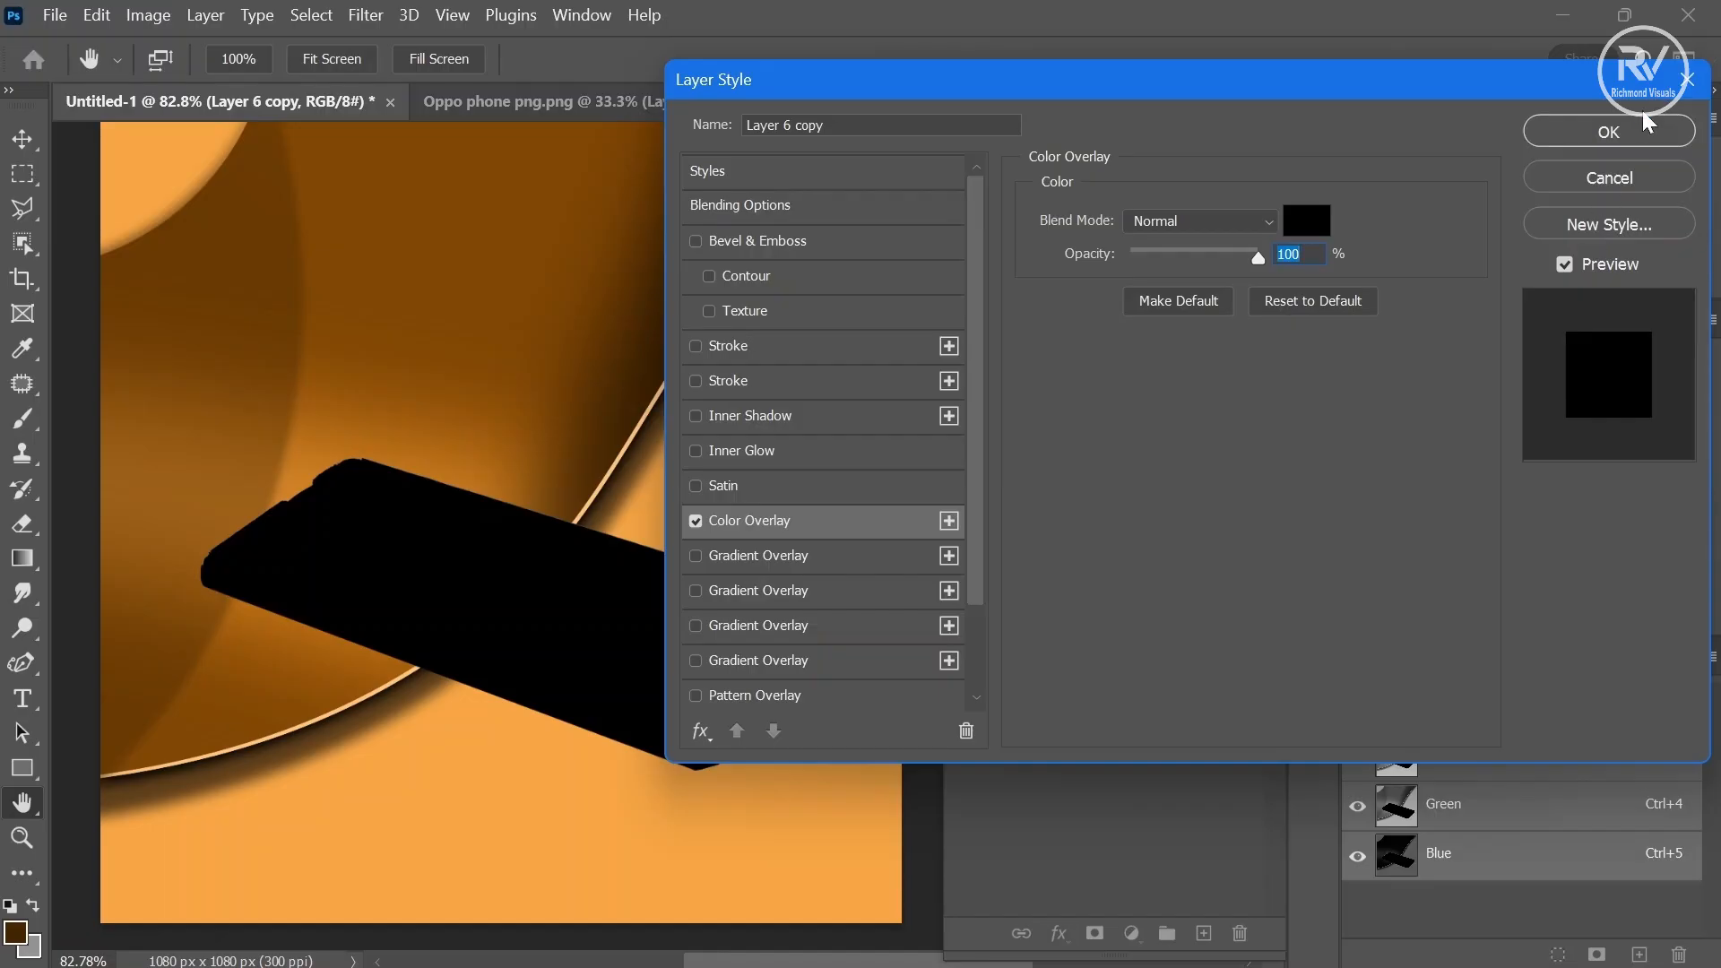
left_click(1630, 131)
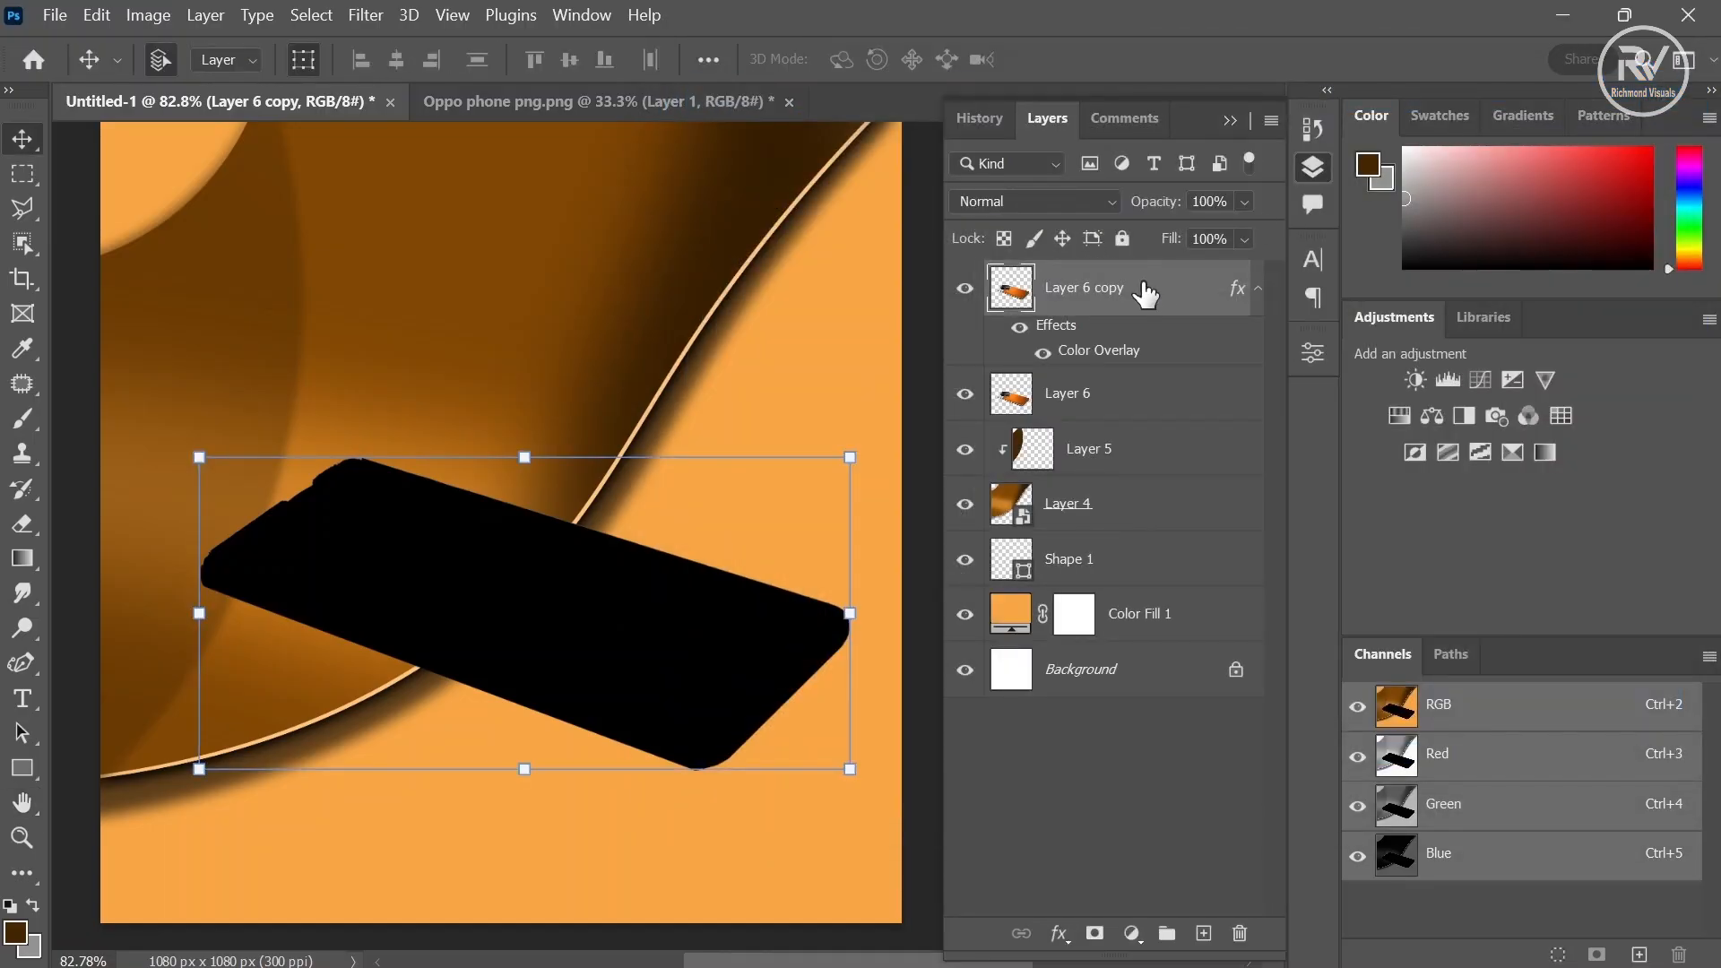
- Move the black phone copy below the original phone layer and nudge it up-right as a shadow offset
left_click_drag(1145, 294, 1136, 420)
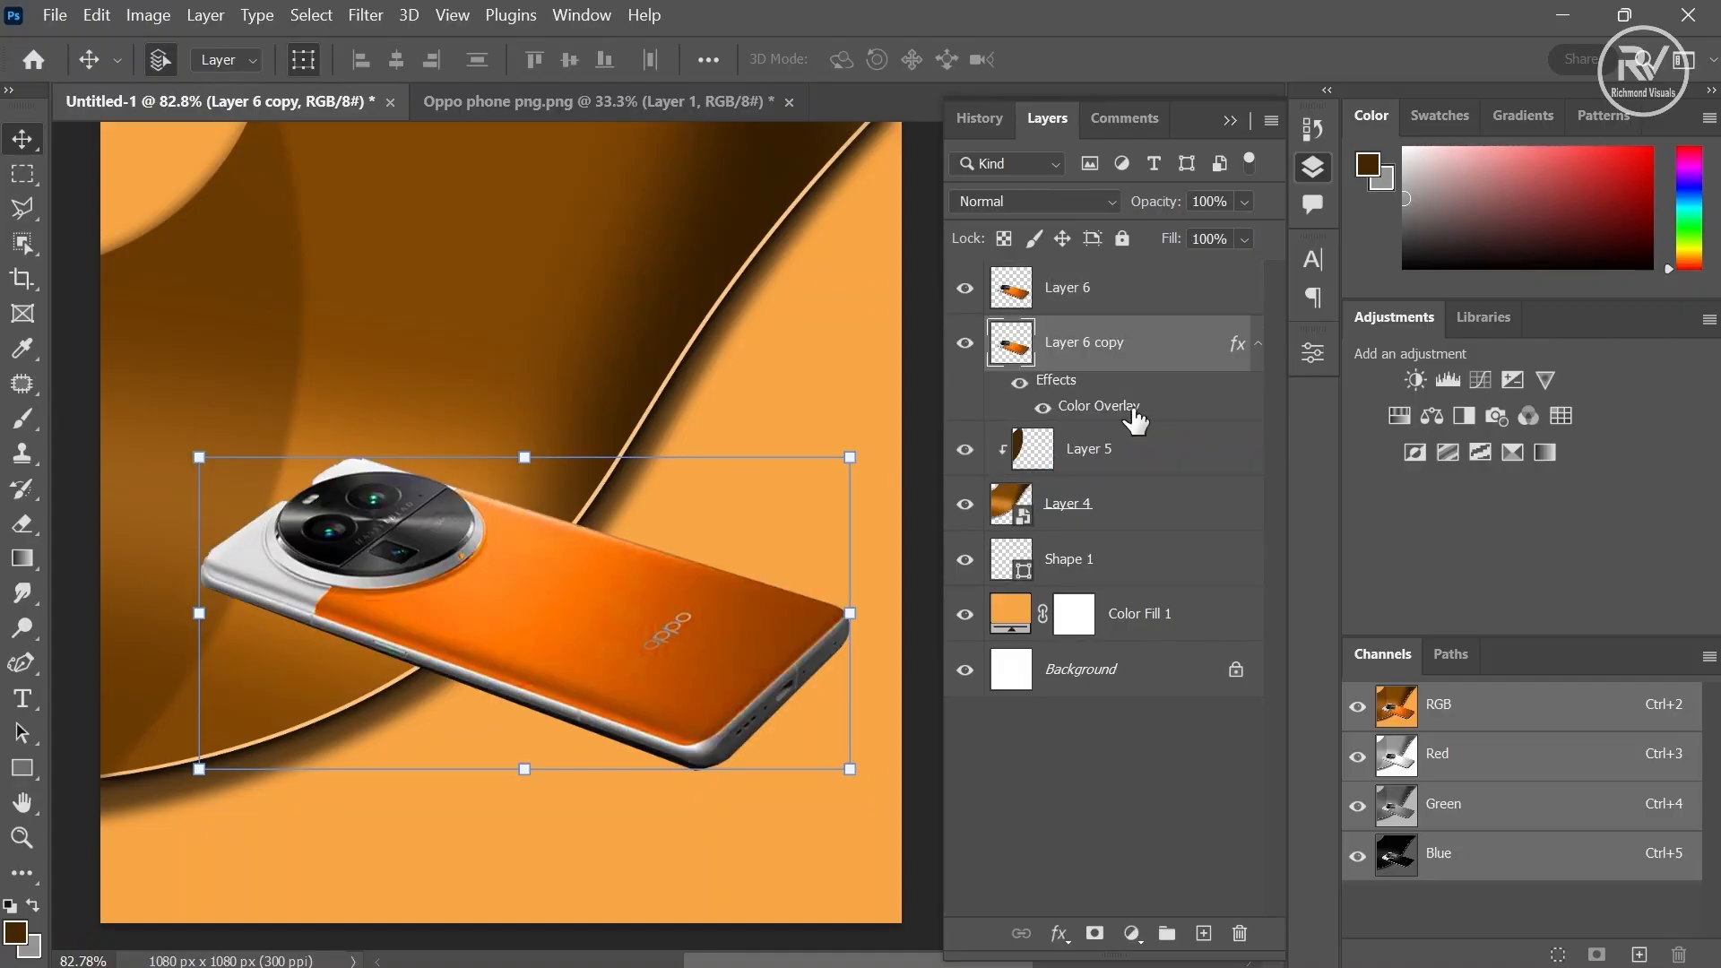
key("shift+Up")
key("shift+Right")
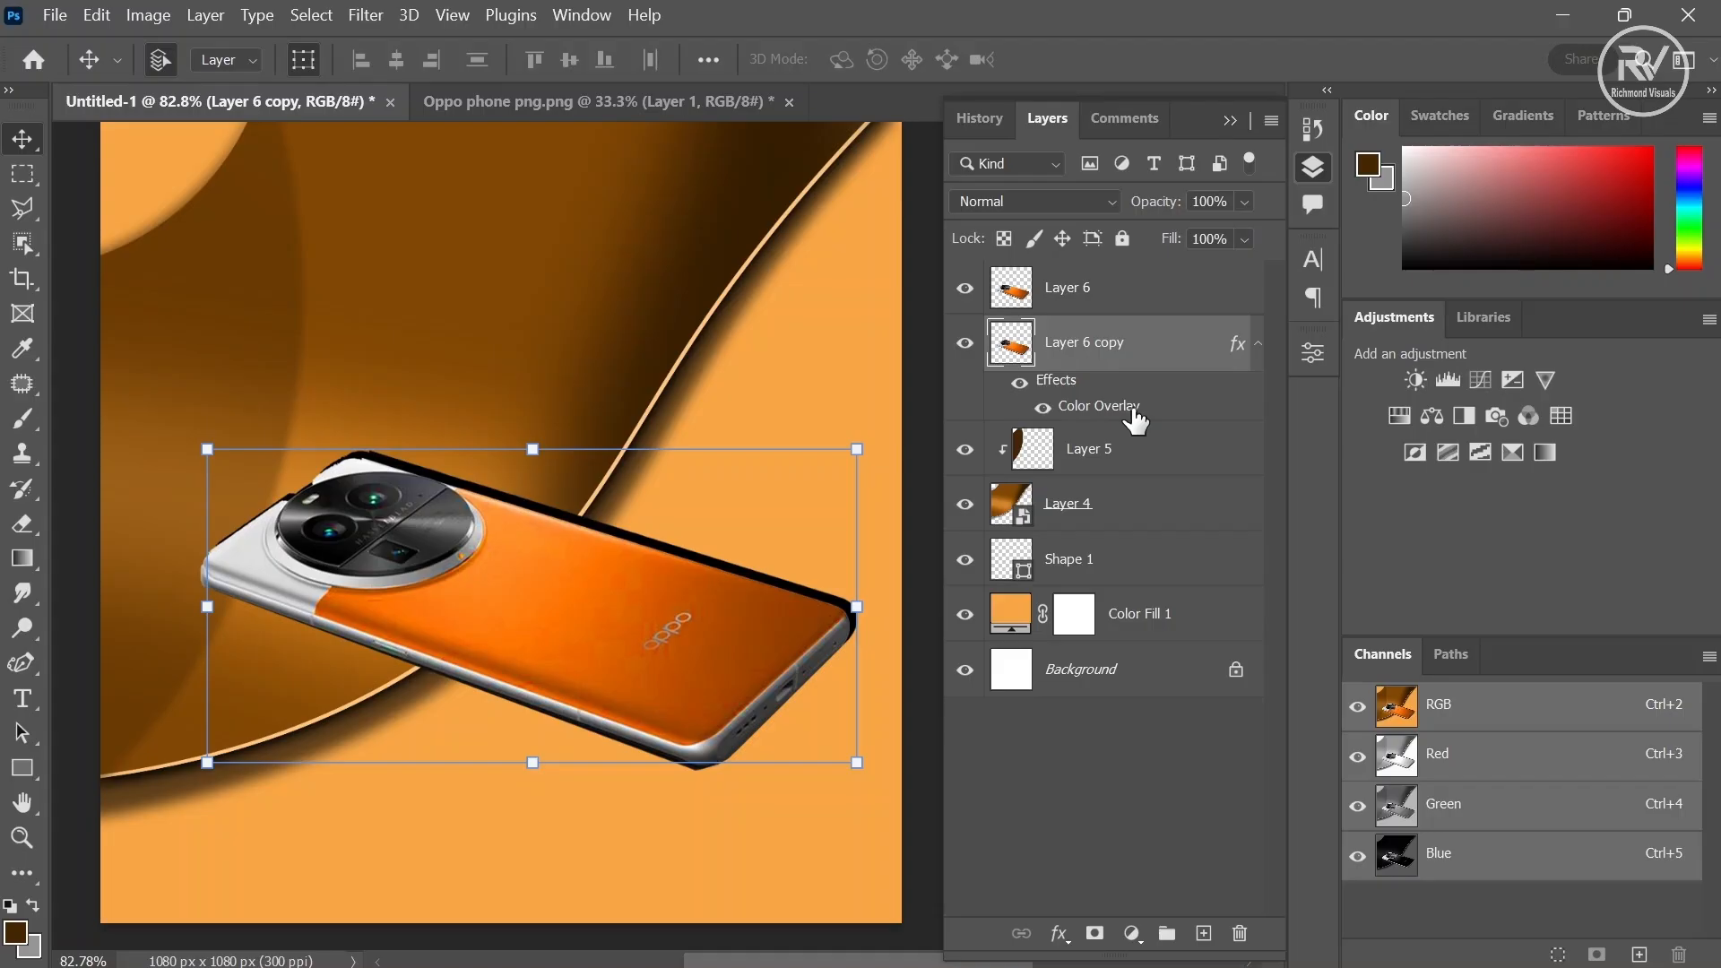
key("shift+Right")
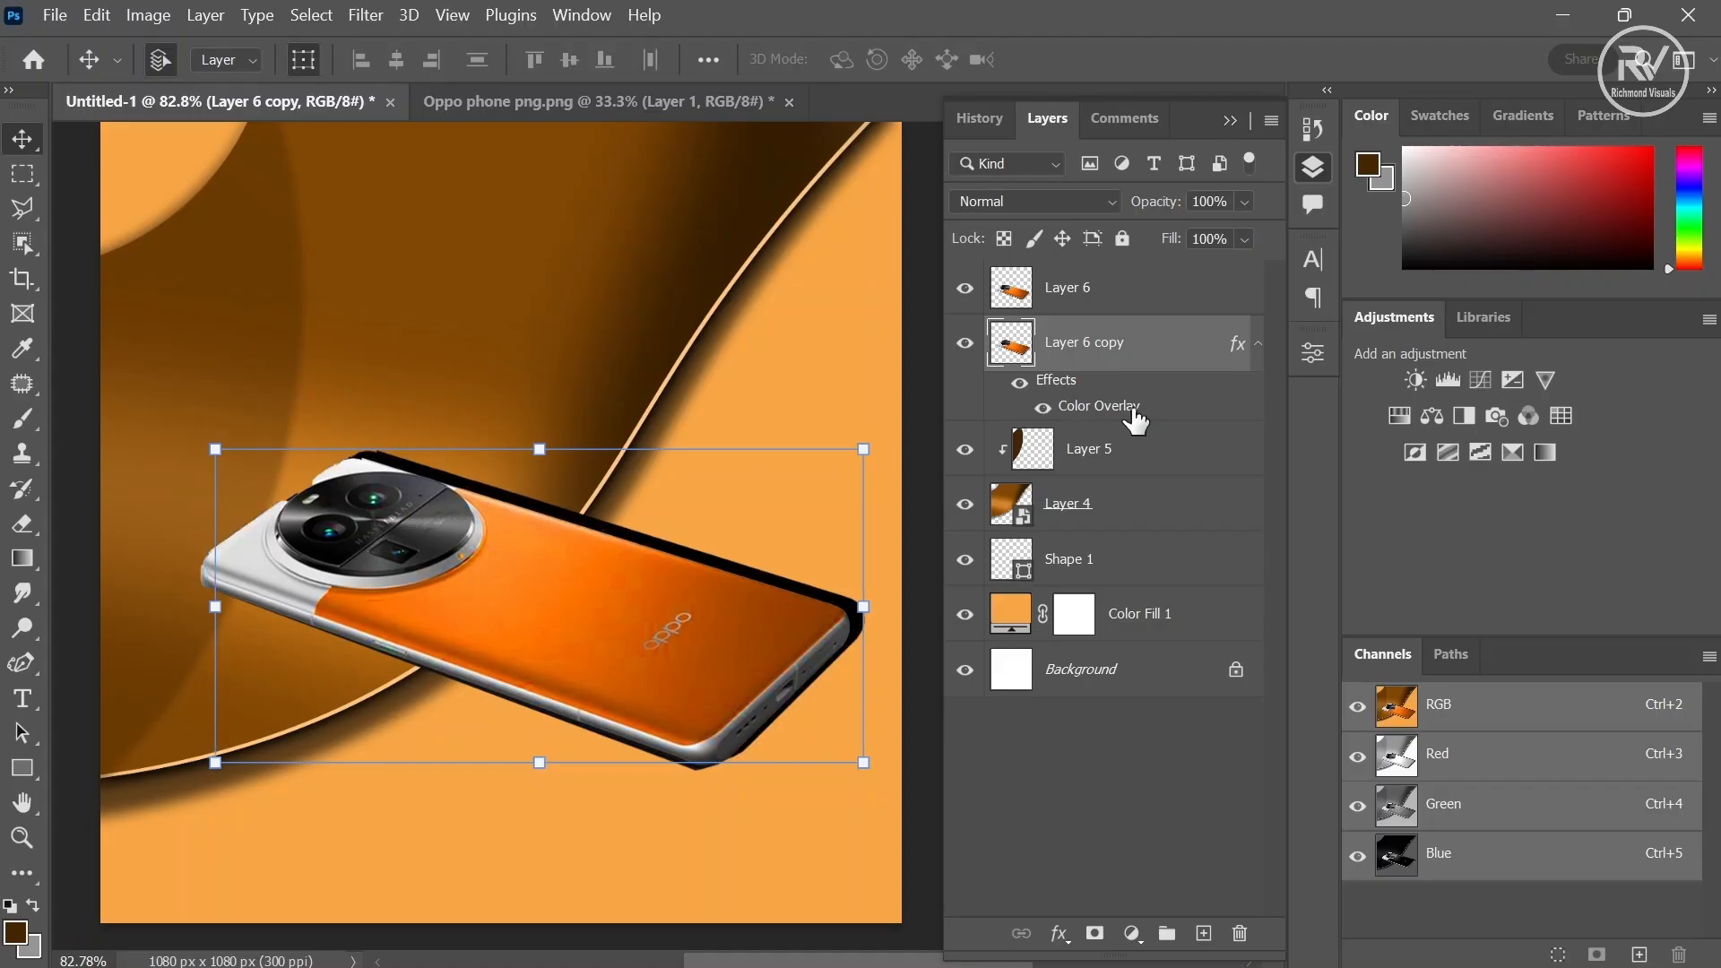
key("Down")
key("Down")
key("Left")
key("Left")
key("Left")
key("Left")
- Apply a Gaussian Blur to the black shadow copy and nudge it slightly down and left
left_click(362, 18)
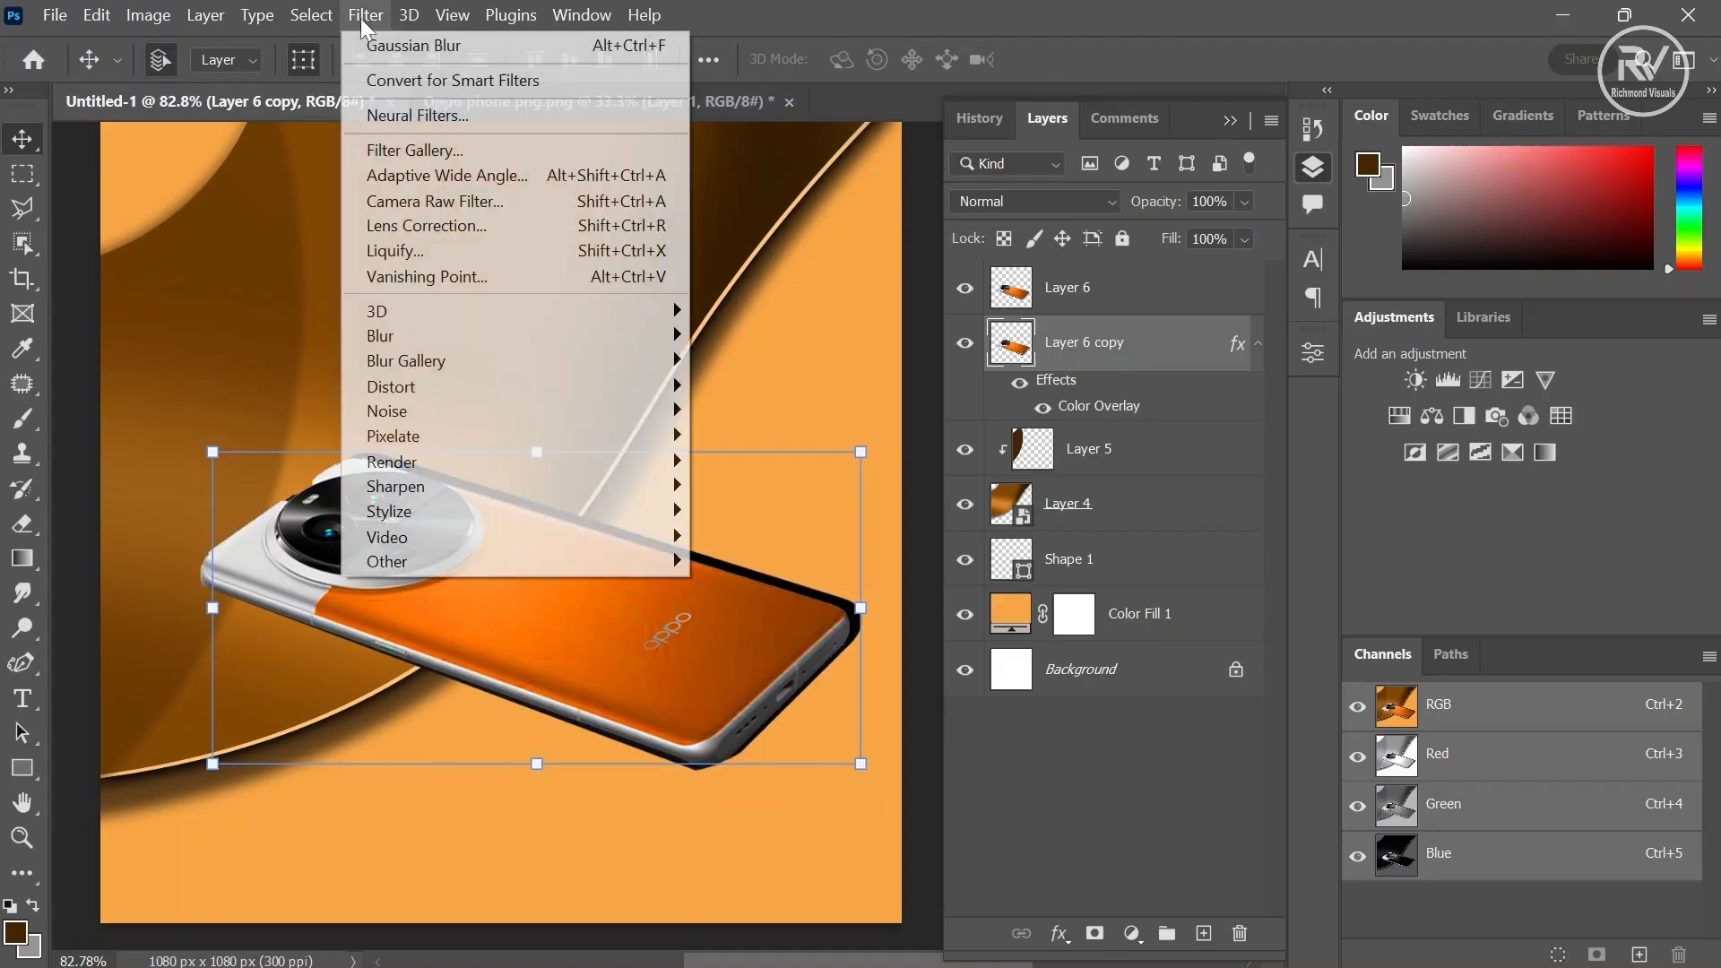
mouse_move(628, 336)
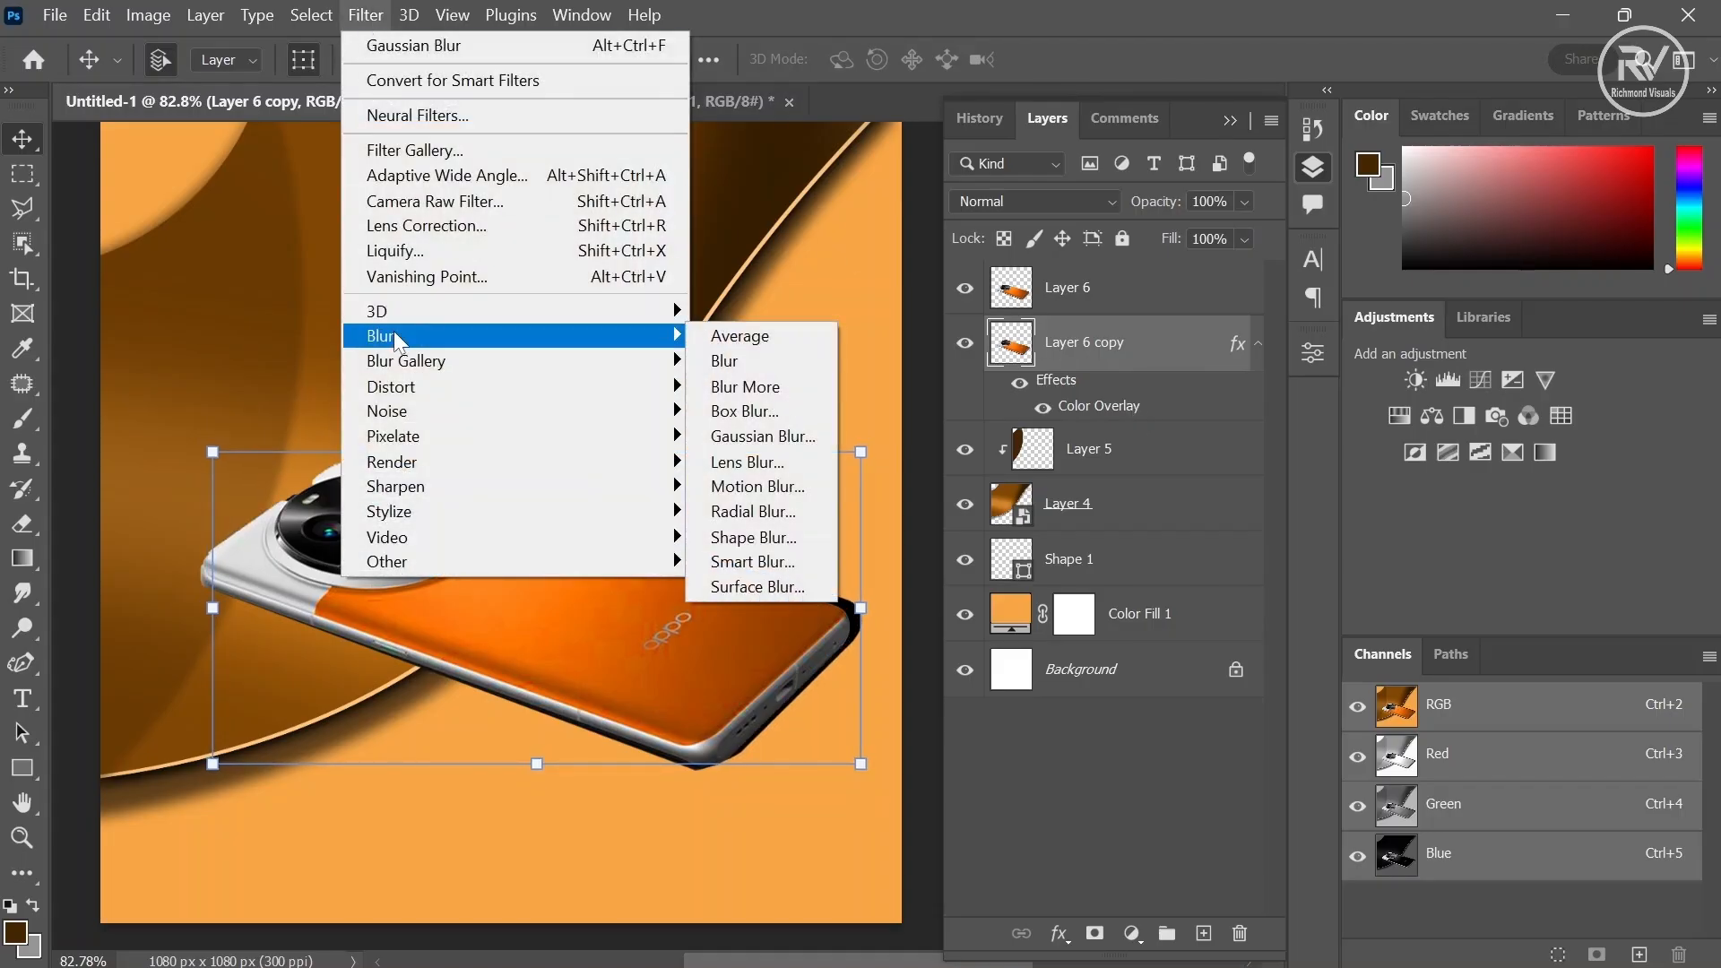
left_click(759, 438)
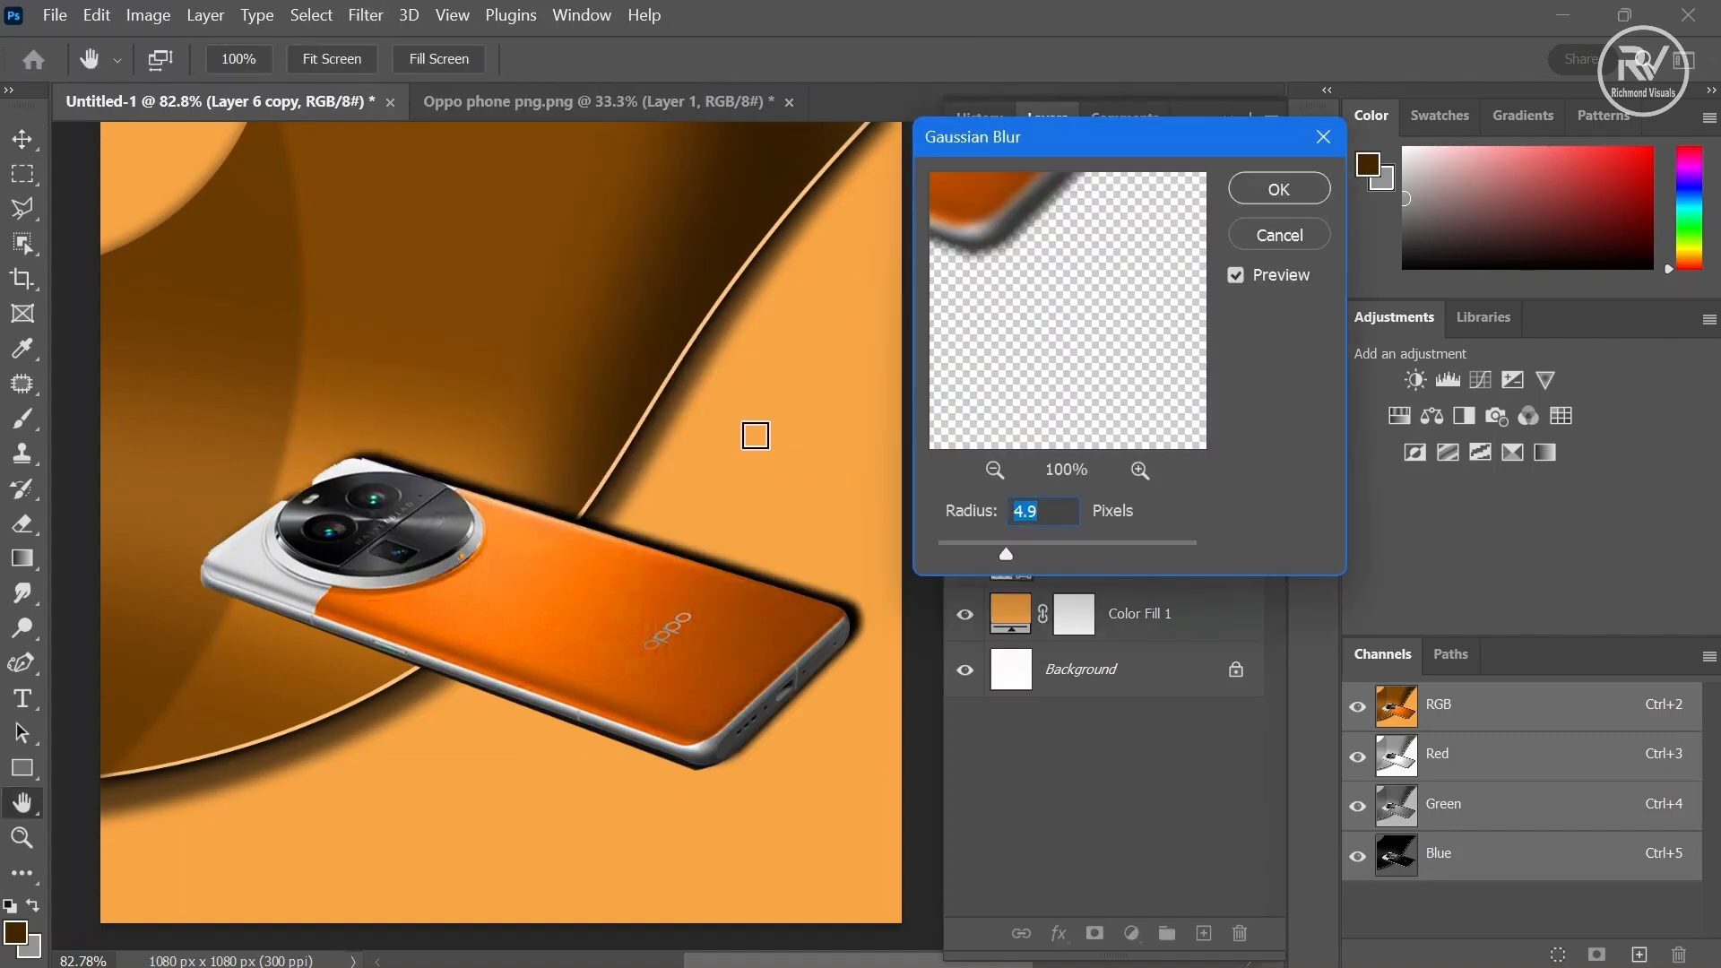
left_click_drag(1006, 553, 1009, 553)
left_click(1290, 197)
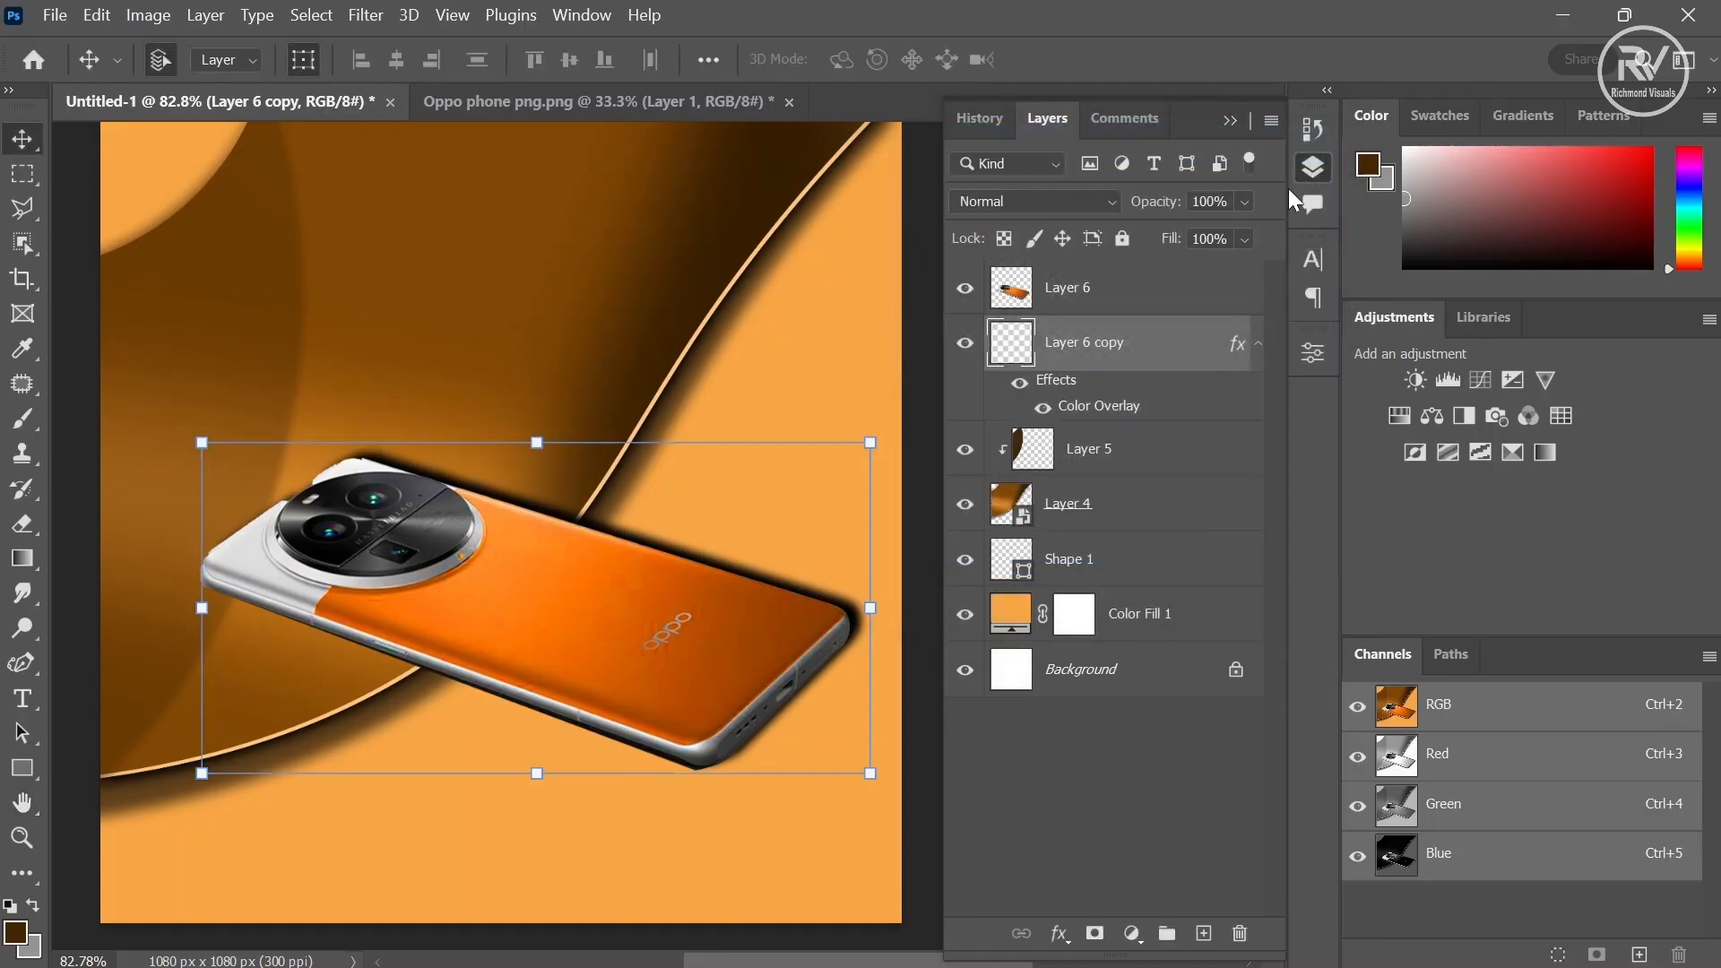
key("Down")
key("Down")
key("Left")
key("Left")
key("Left")
key("Left")
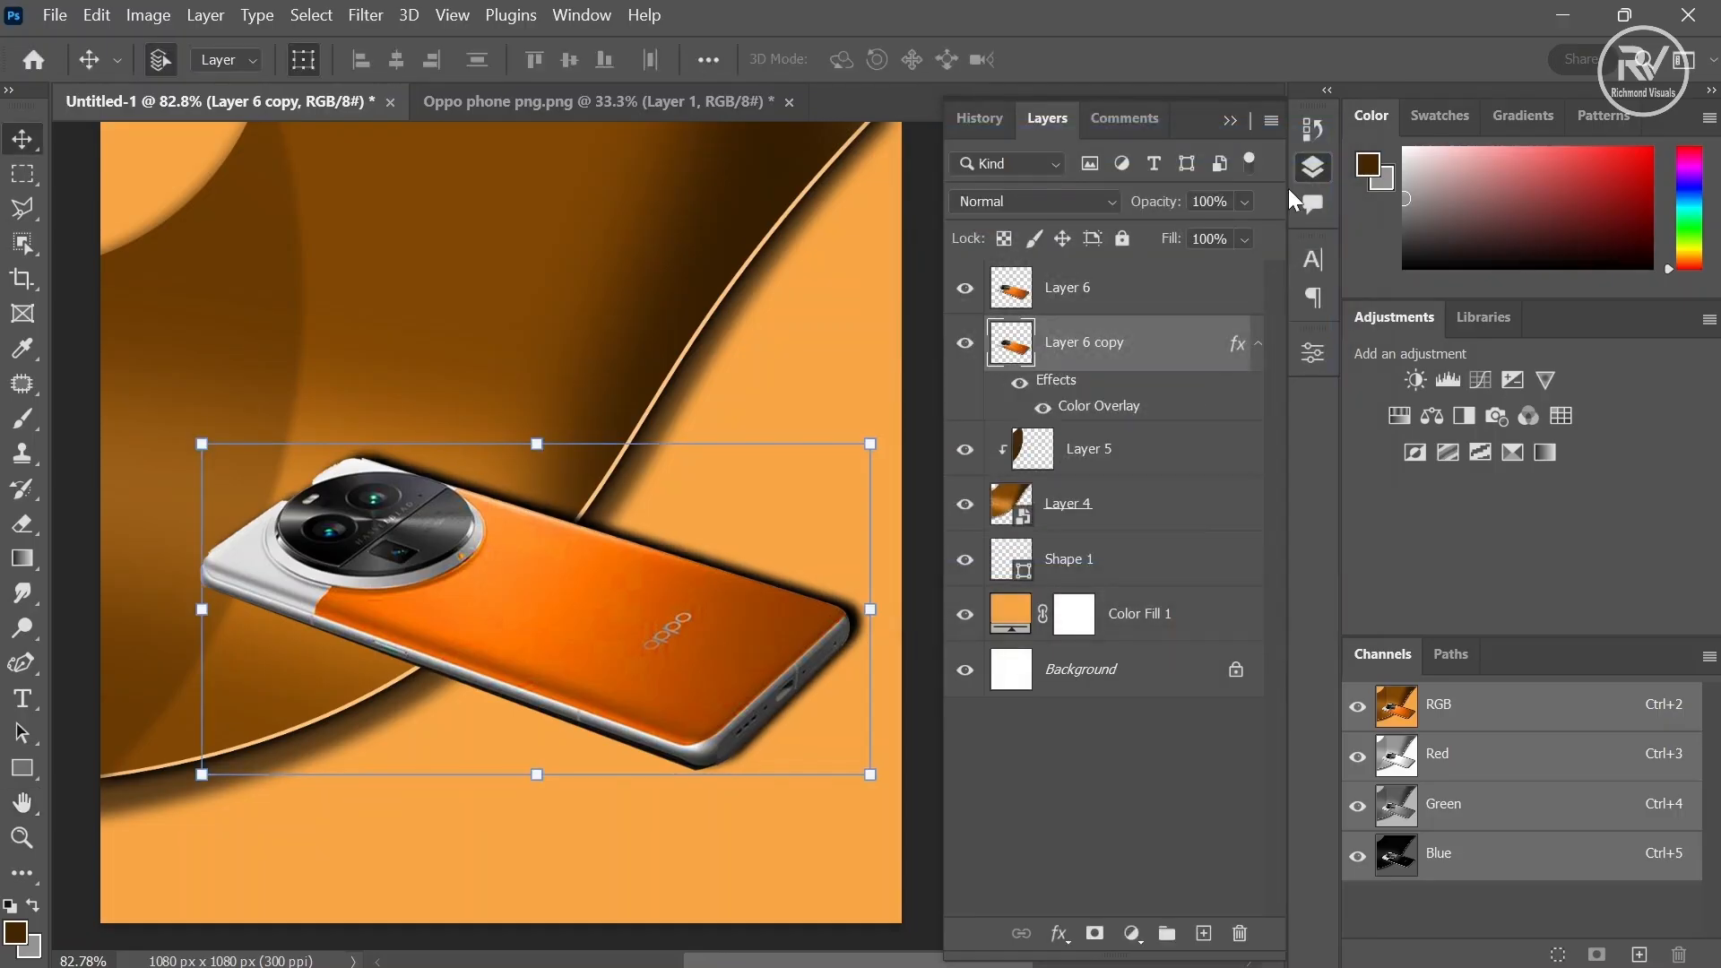
- Add a Hue/Saturation adjustment above the phone layer and raise saturation to +33
left_click(1179, 296)
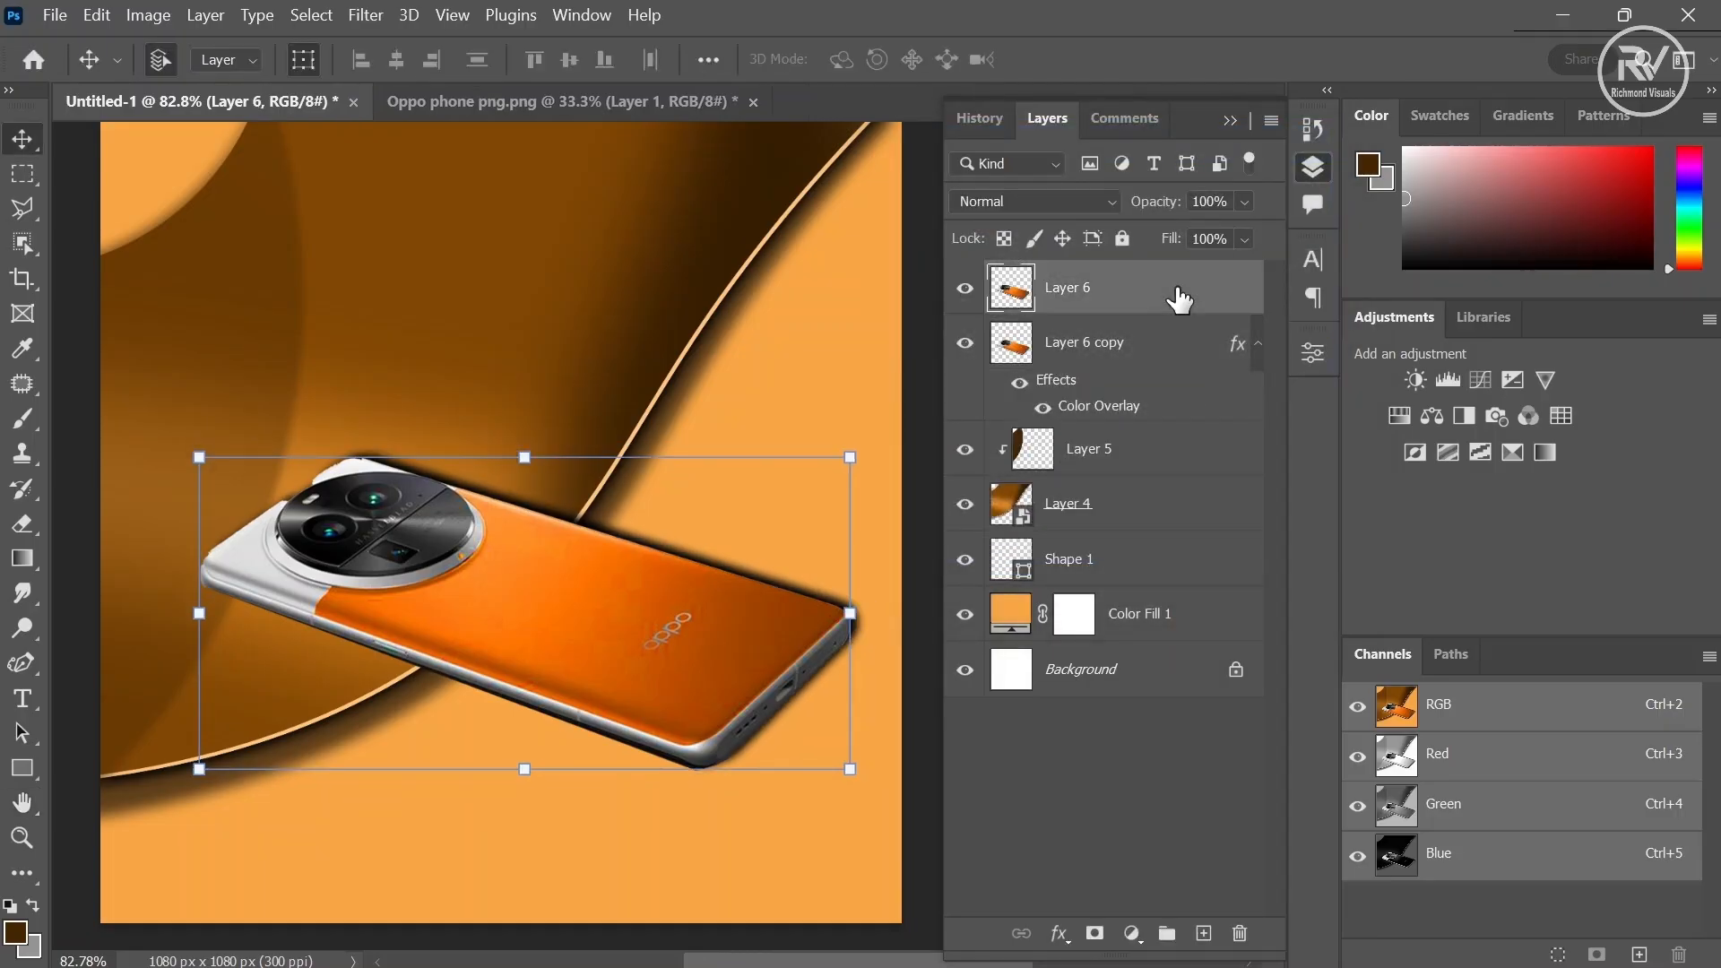
left_click(1129, 941)
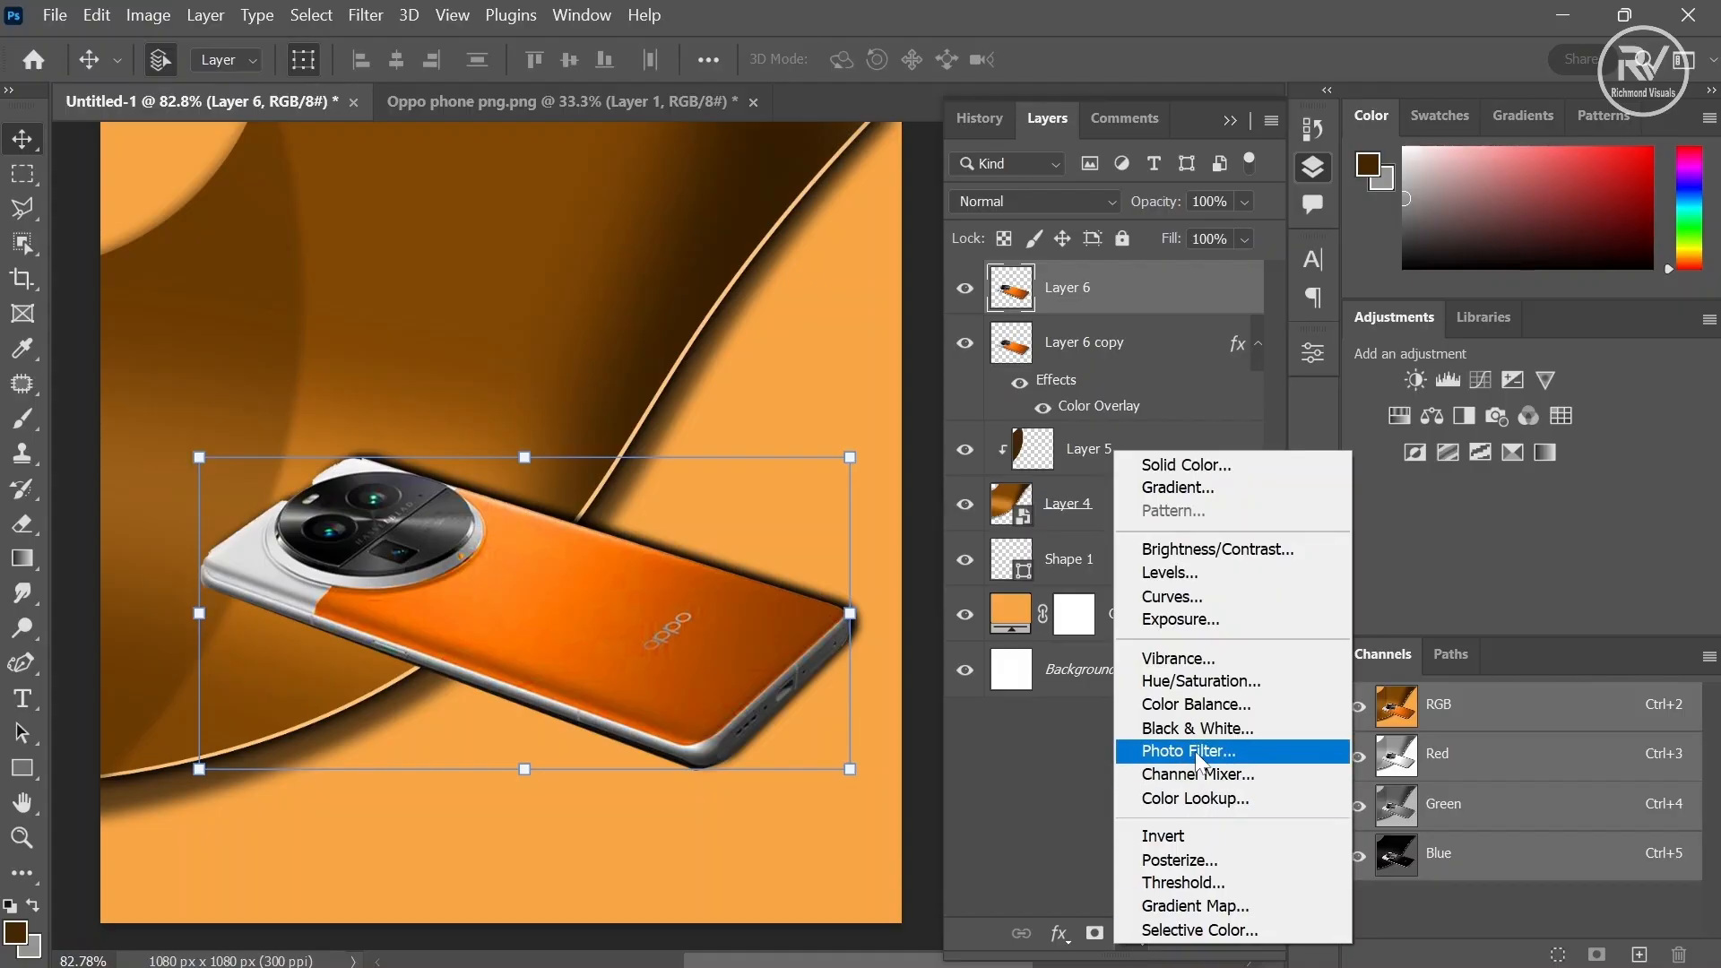
left_click(1250, 680)
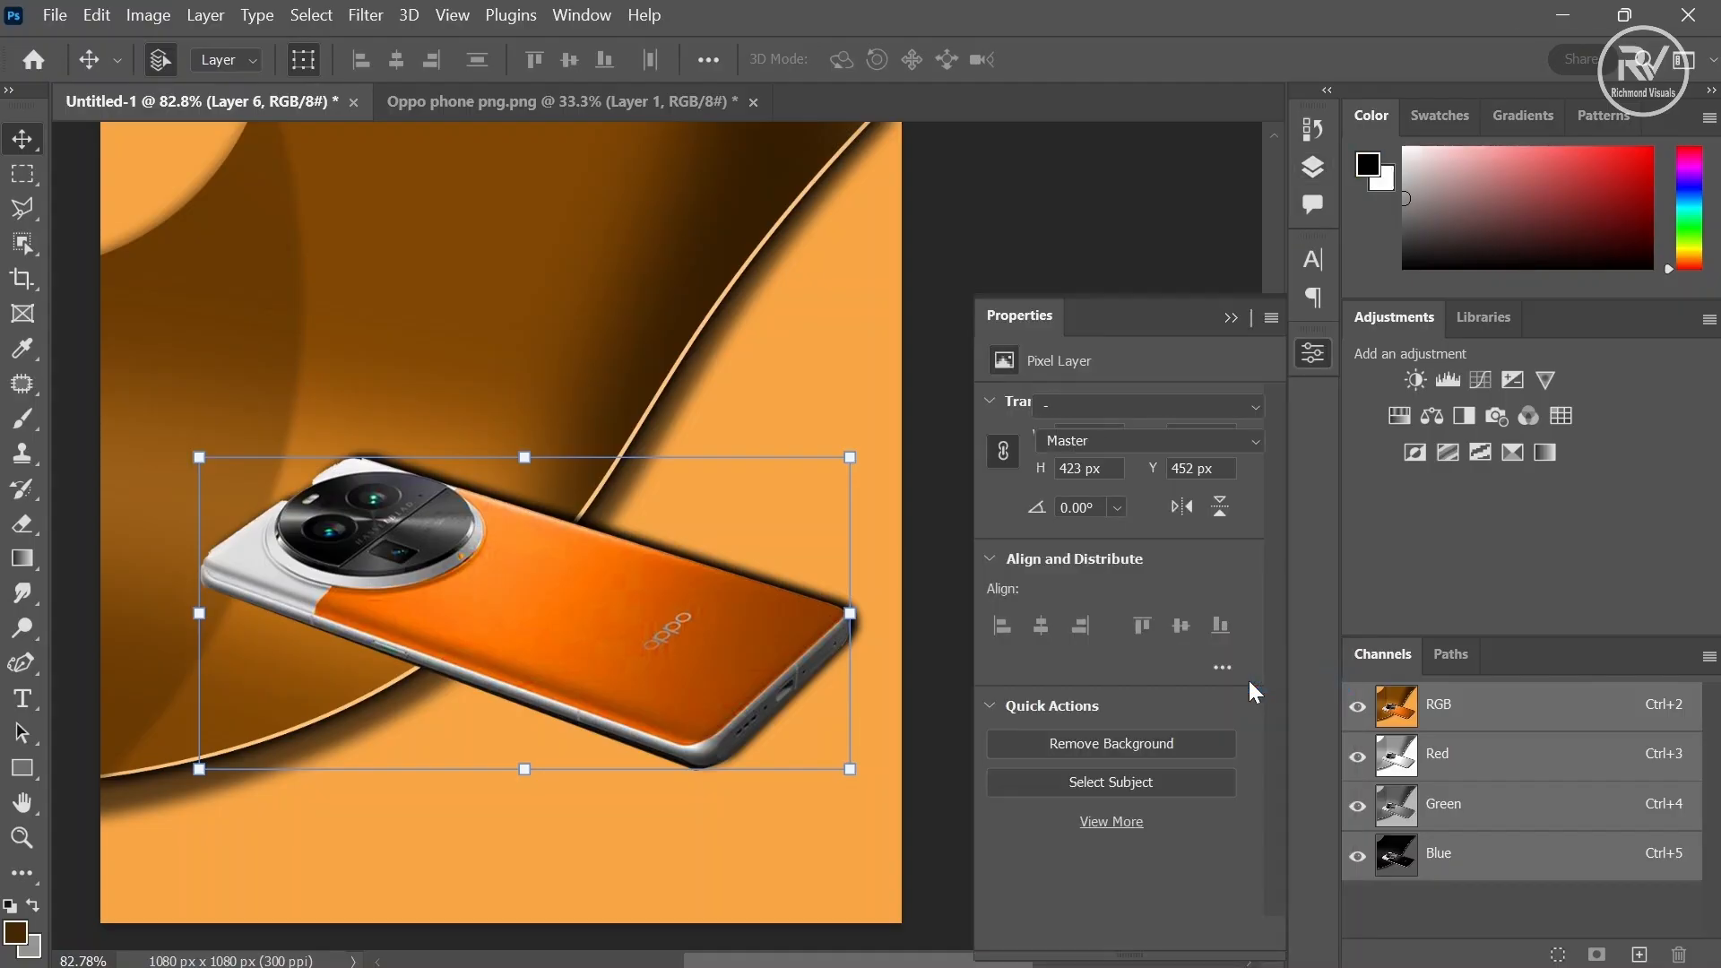
left_click(1142, 556)
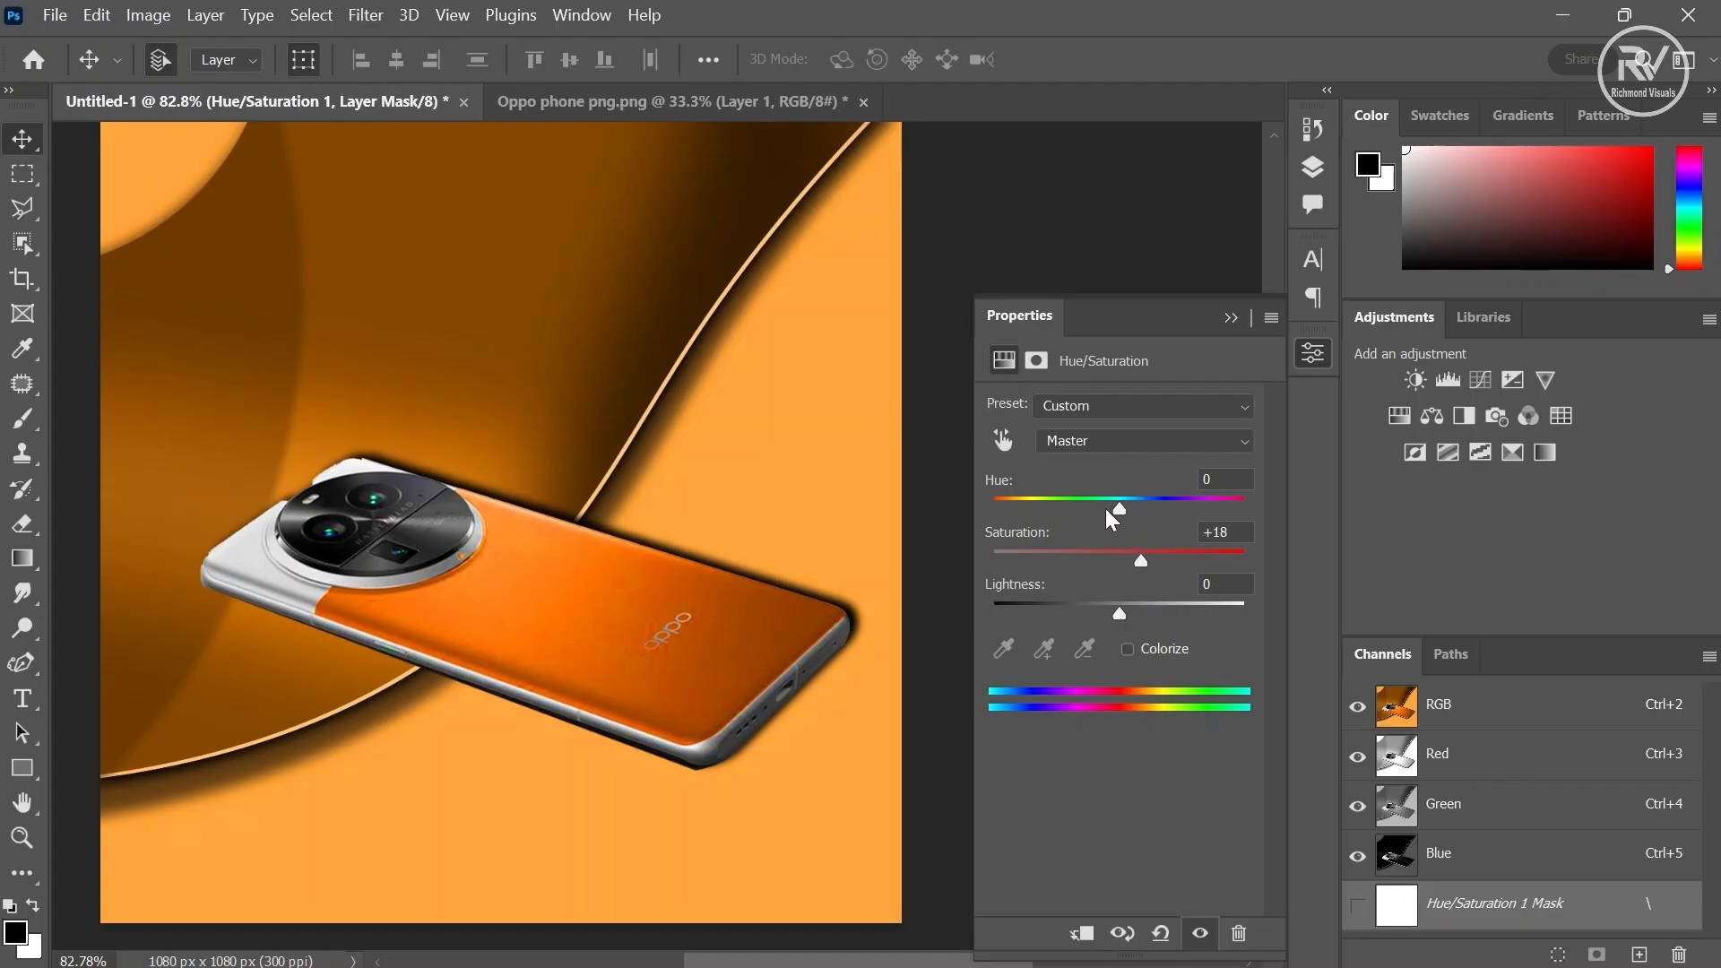
left_click_drag(1121, 507, 1159, 558)
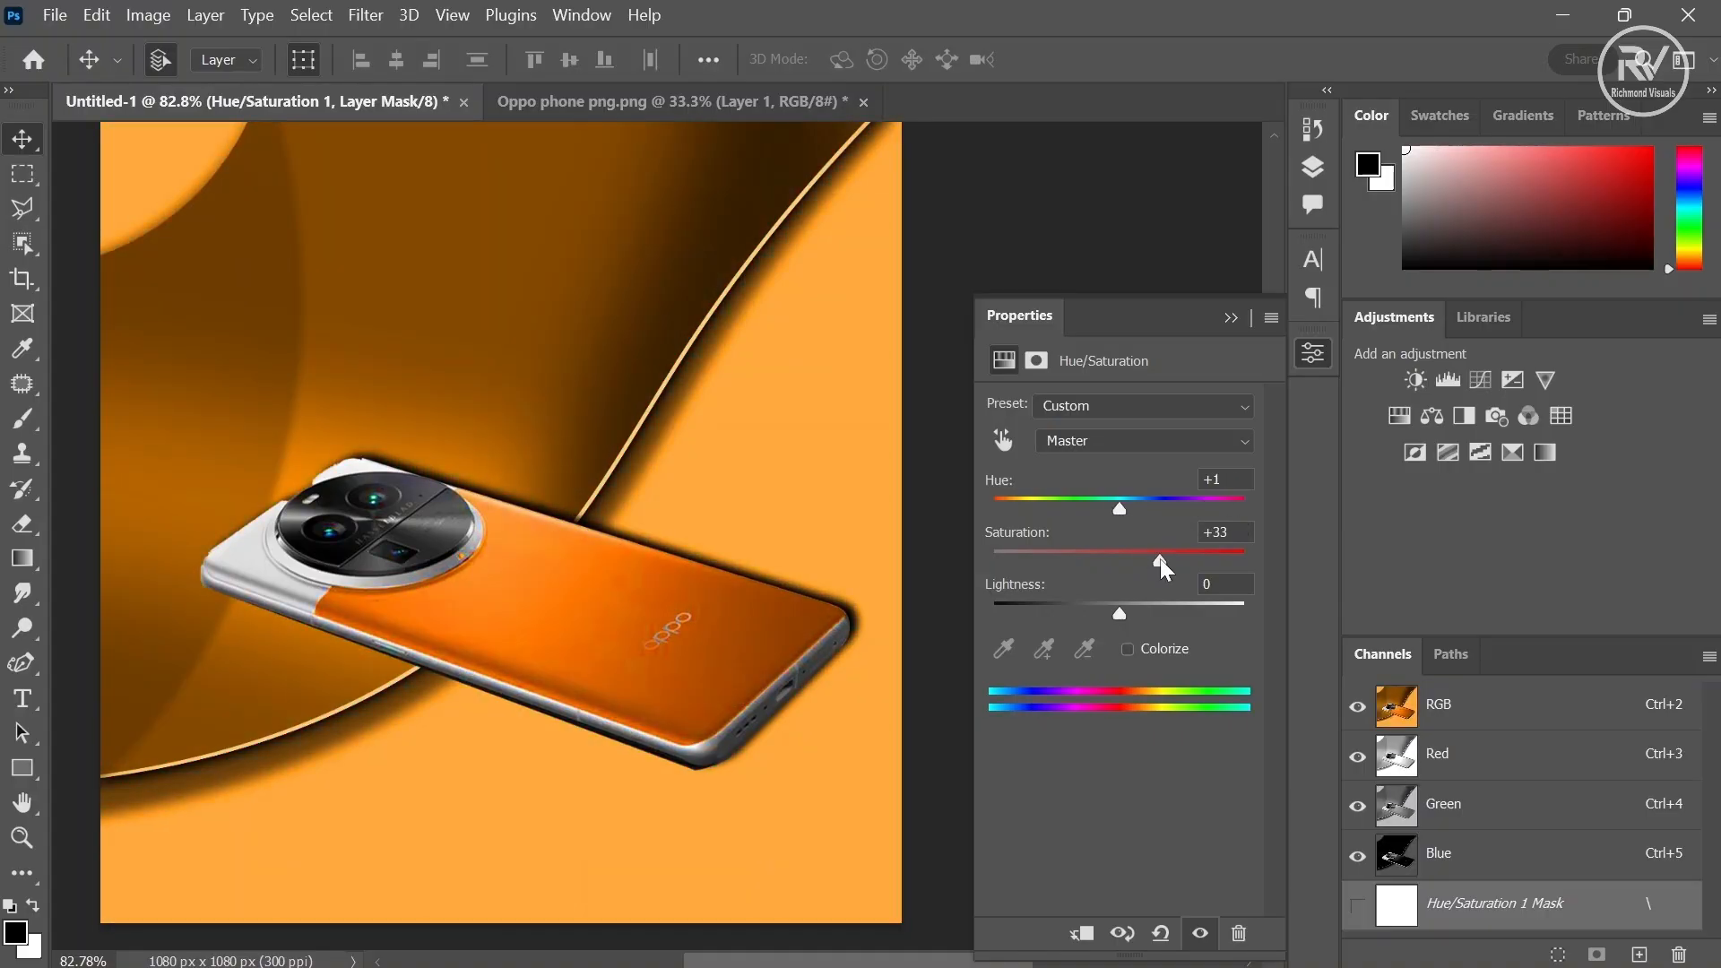